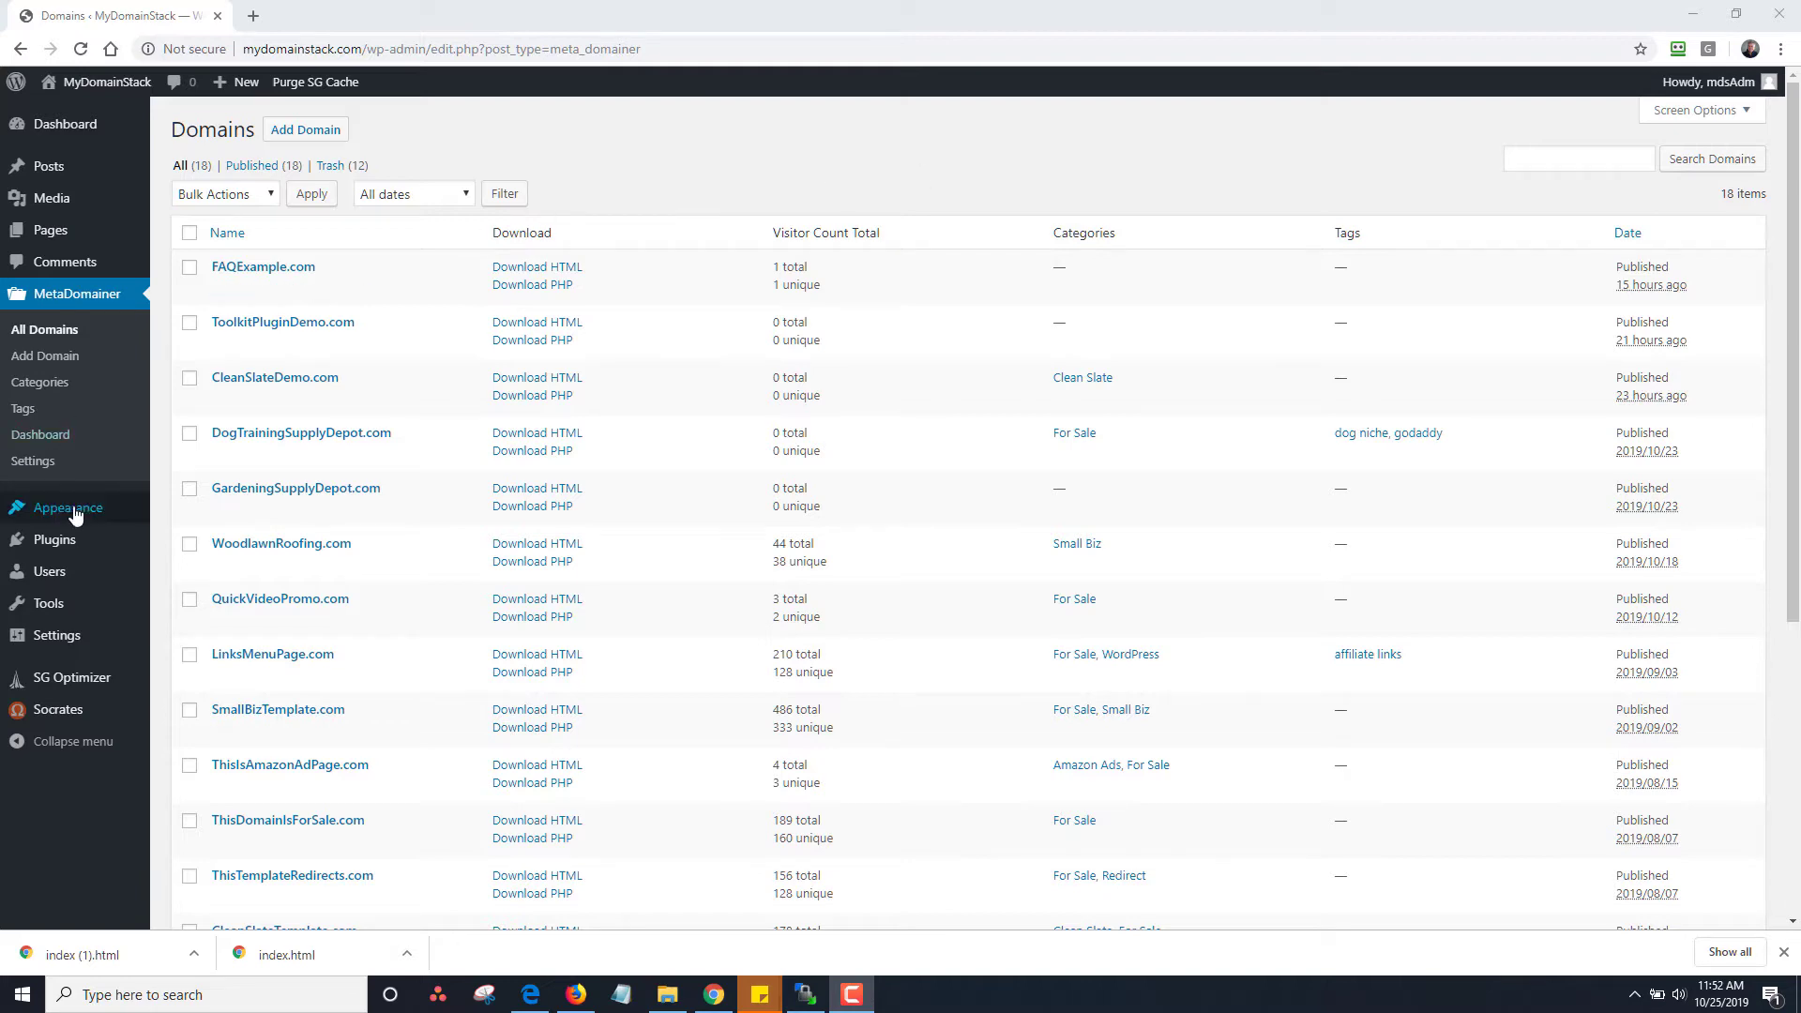
Step: Create a new WordPress navigation menu named "MaineWeekly"
{"action": "mouse_move", "coordinate": [68, 509]}
{"action": "left_click", "coordinate": [188, 589]}
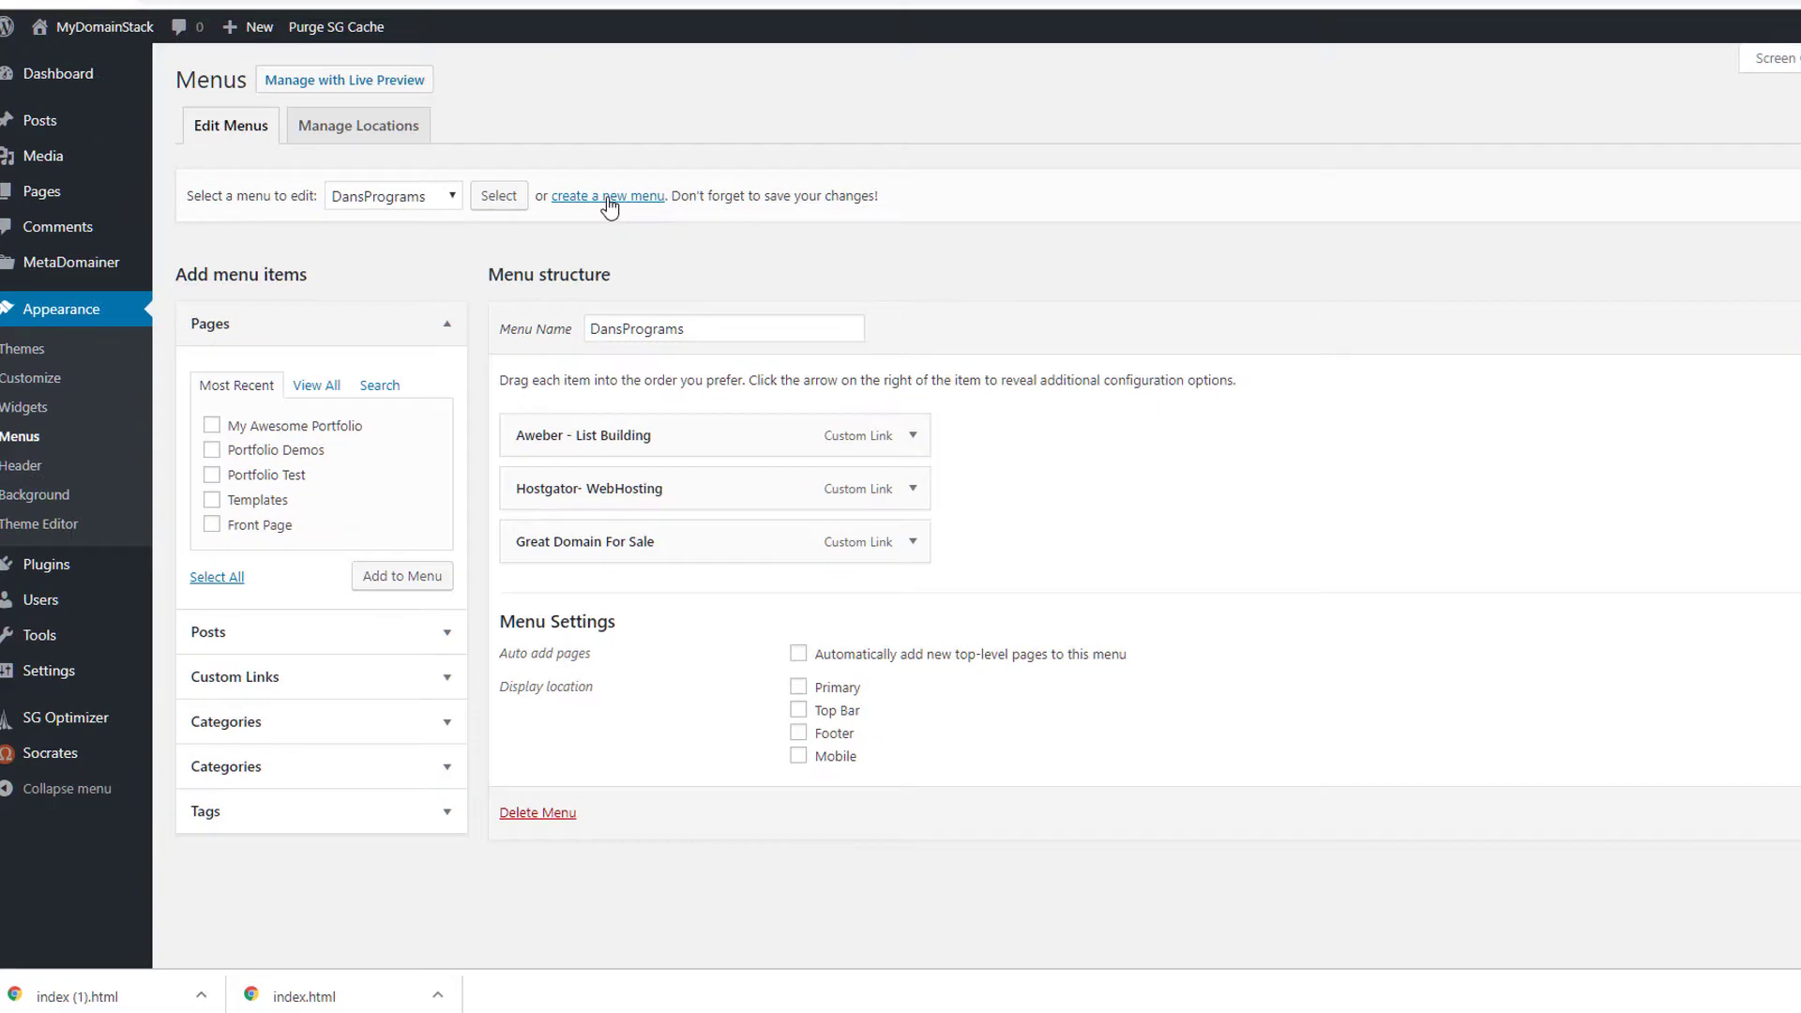
{"action": "left_click", "coordinate": [563, 236]}
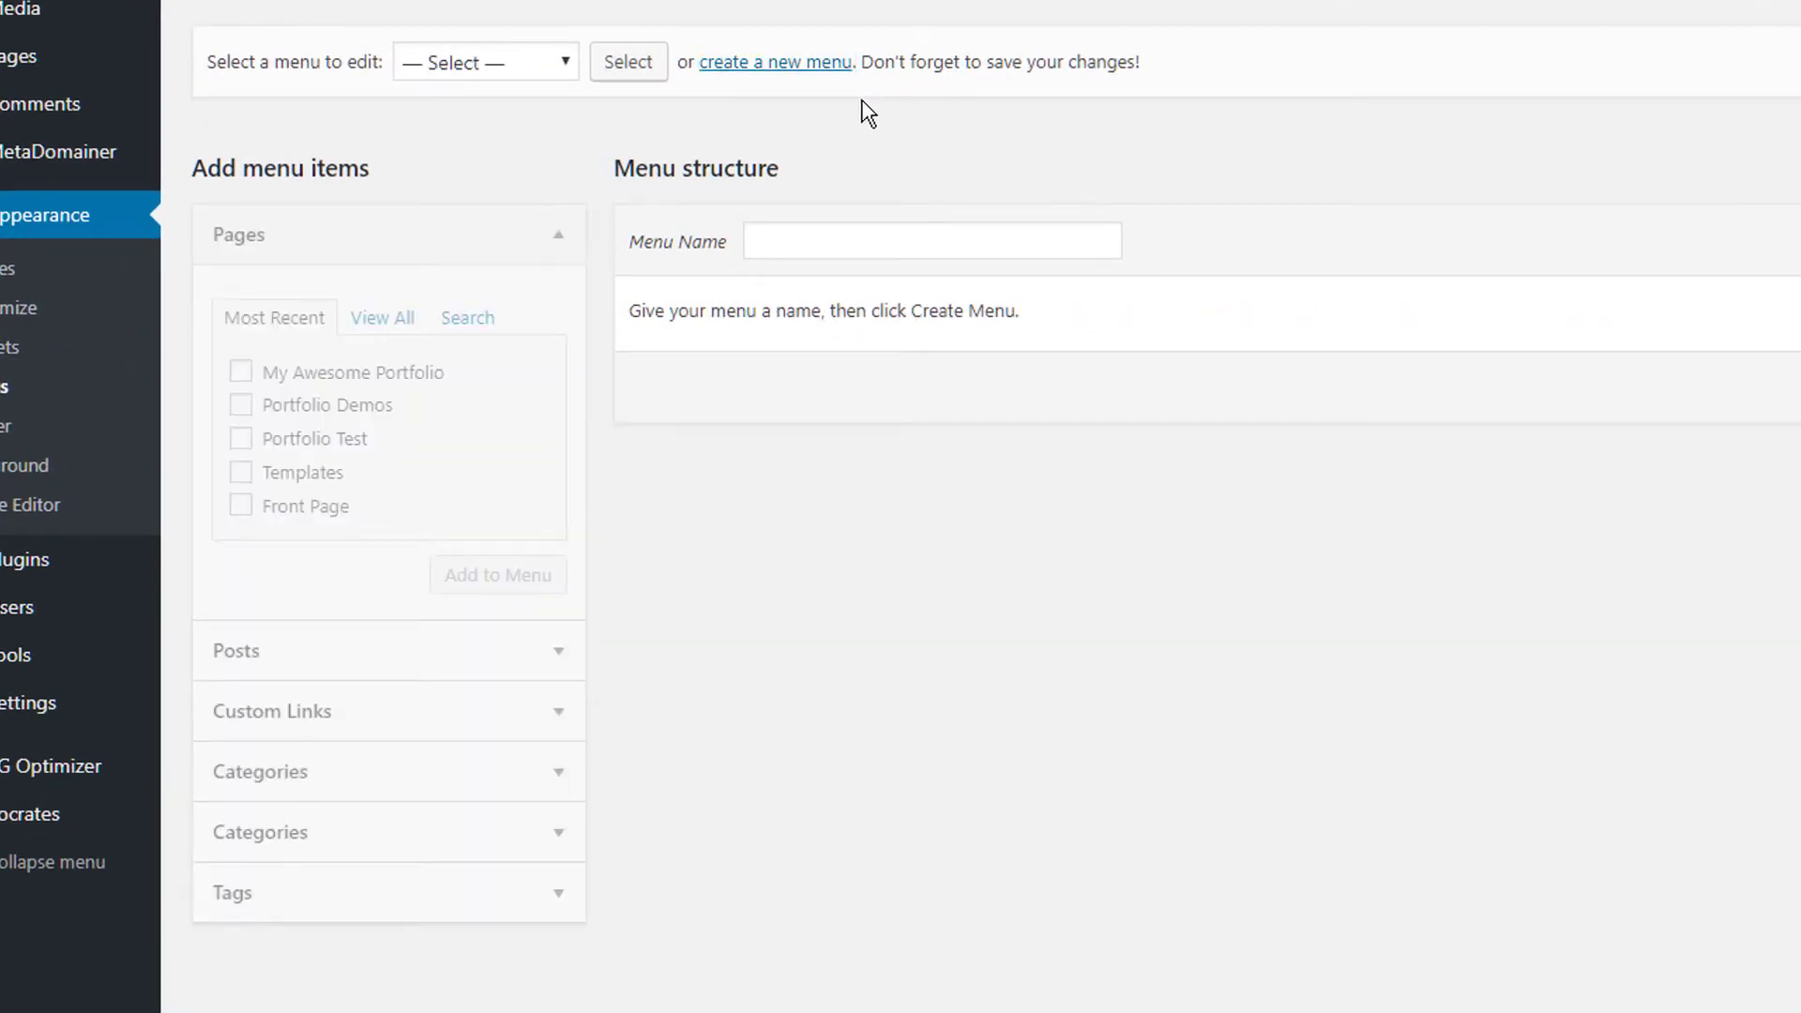
{"action": "left_click", "coordinate": [787, 239]}
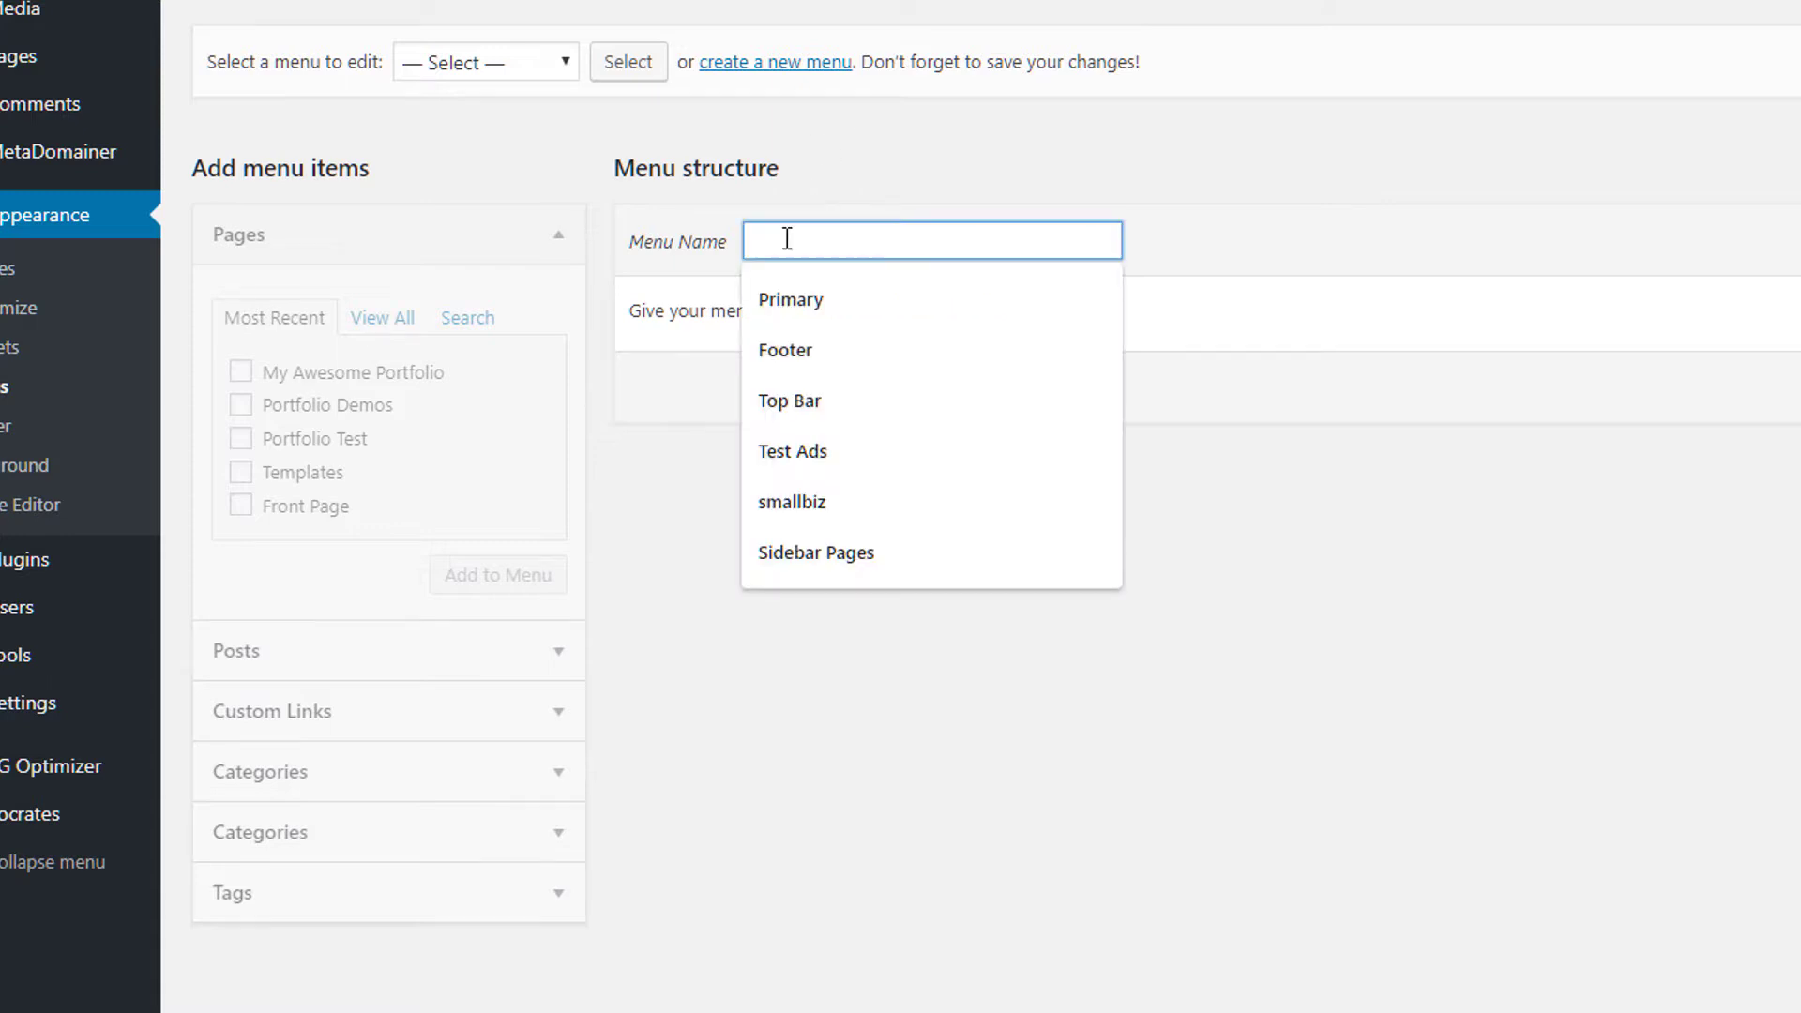
{"action": "type", "text": "MaibeWee"}
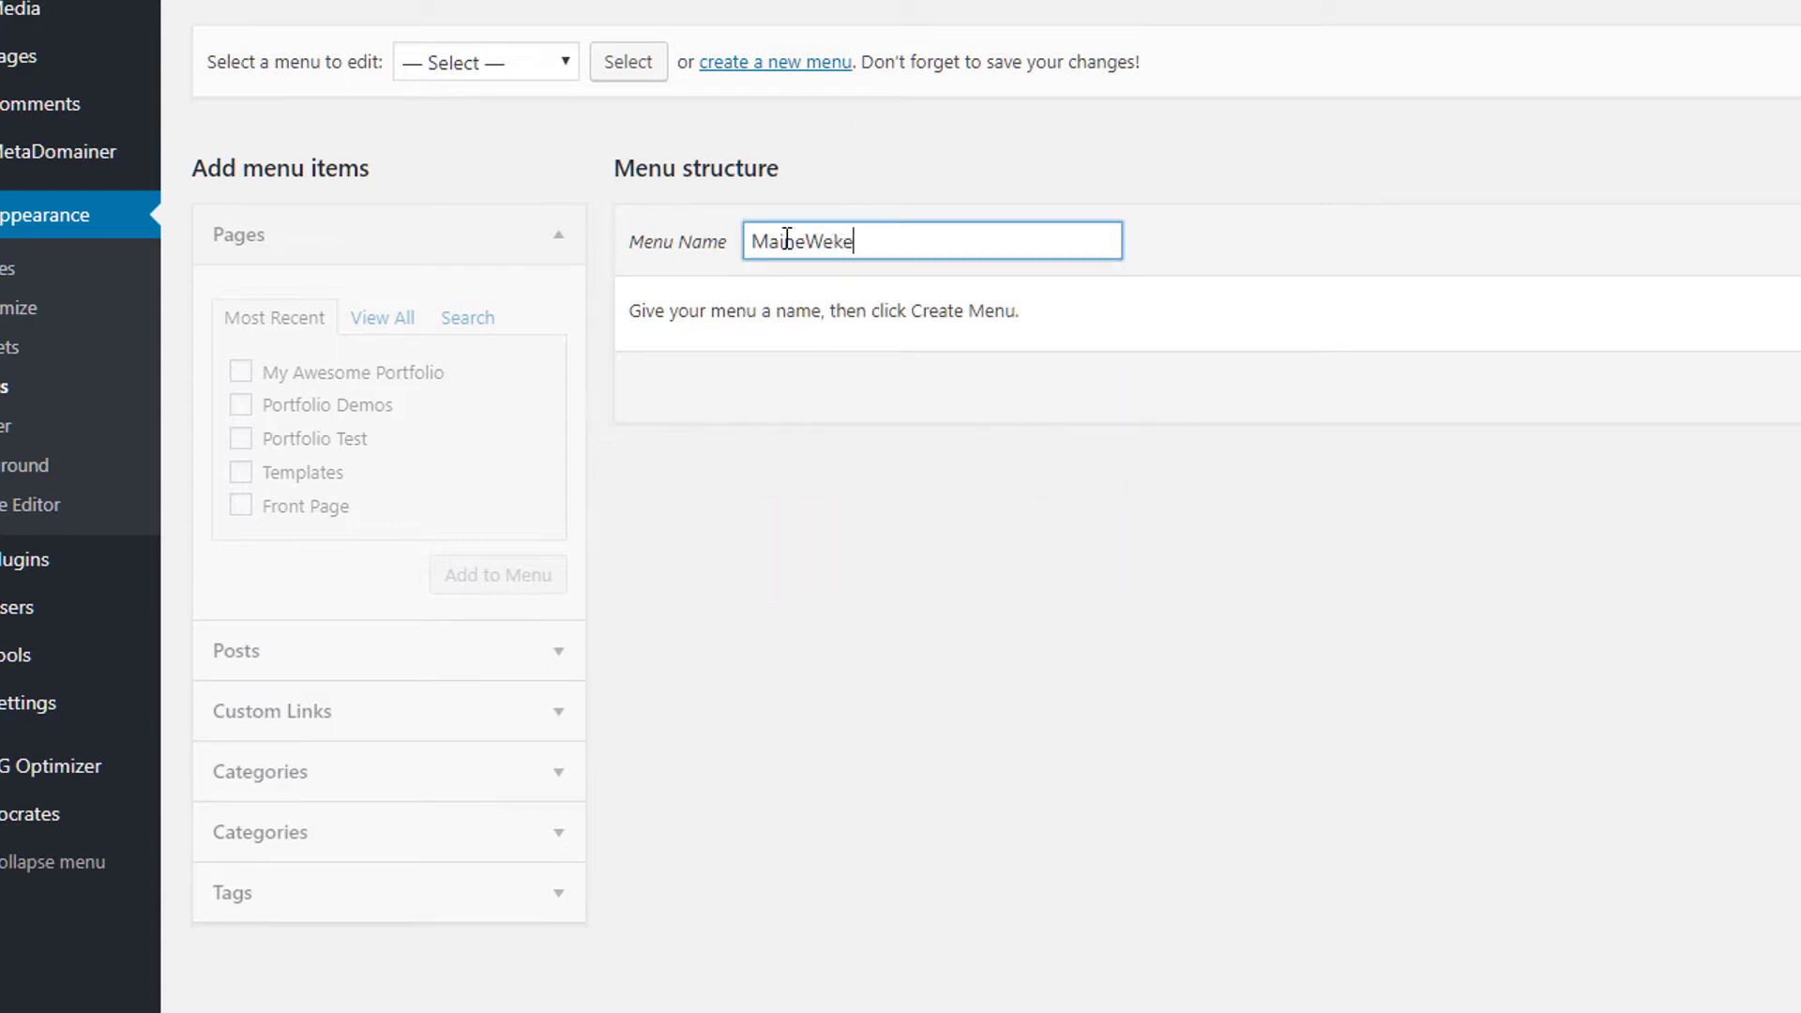
{"action": "type", "text": "kly"}
{"action": "key", "text": "Return"}
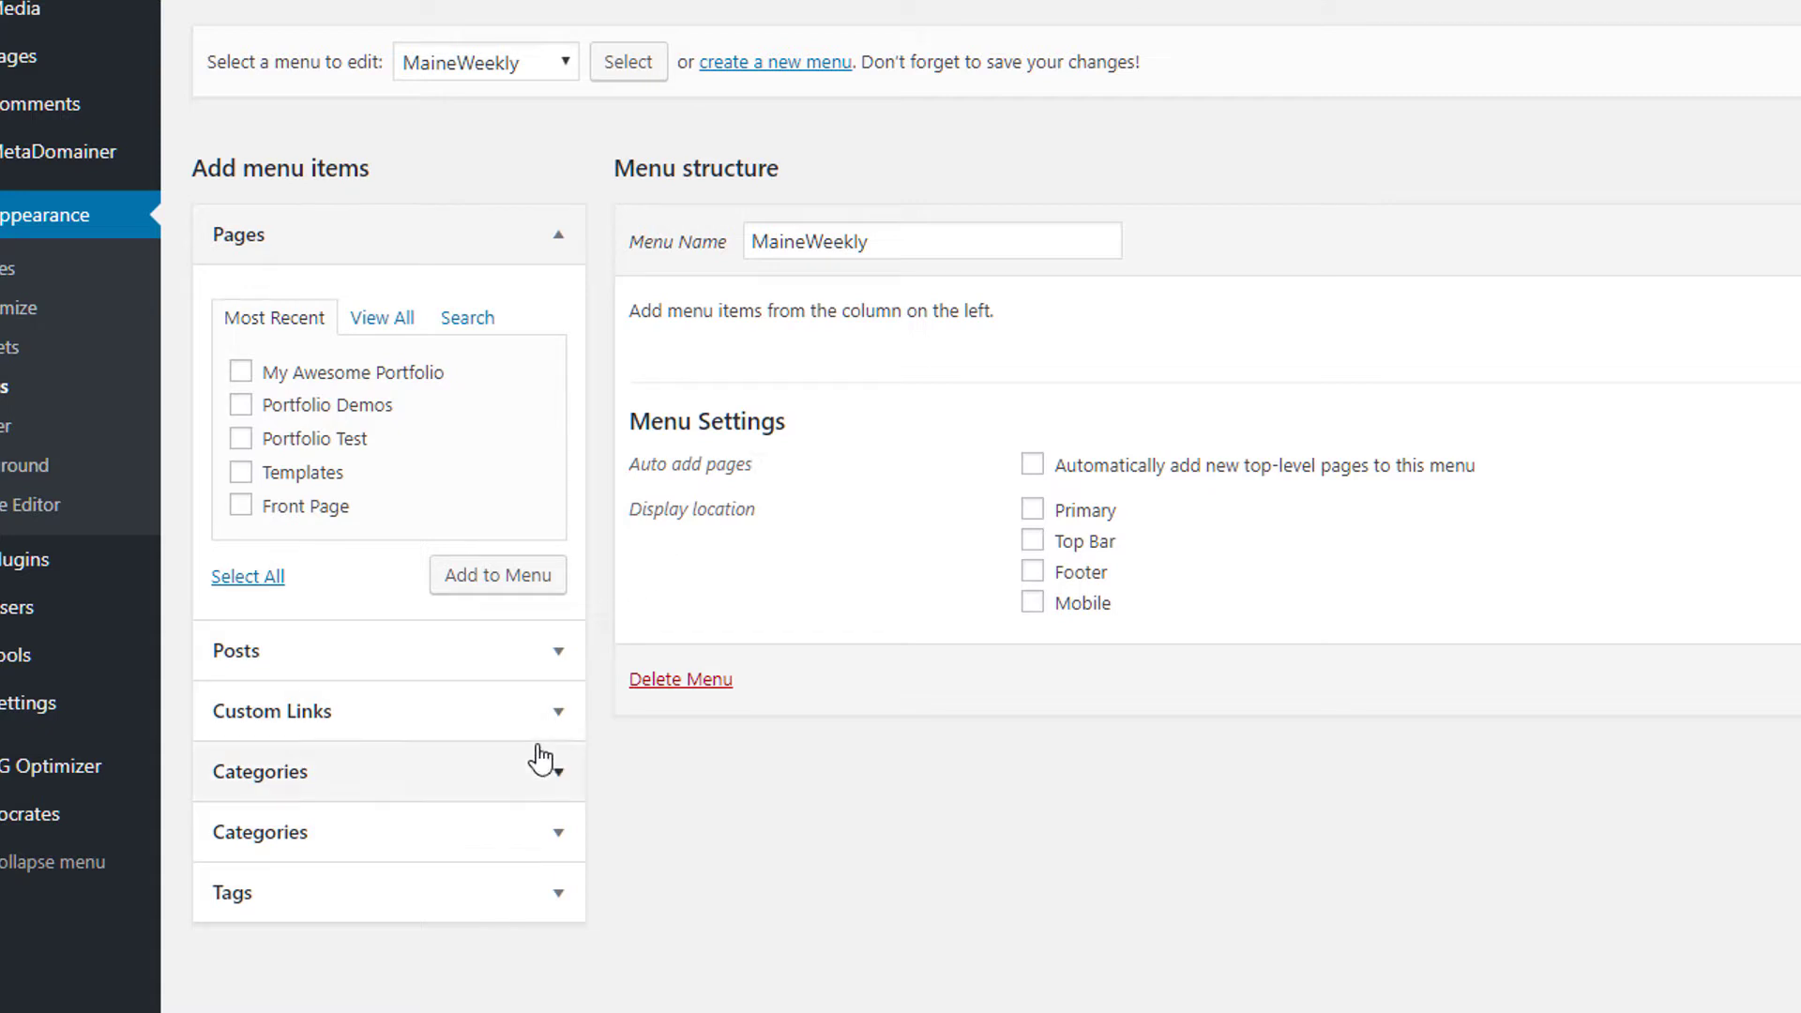
Step: Add a custom link to the menu with URL /contact.html and link text "Contact"
{"action": "left_click", "coordinate": [565, 717]}
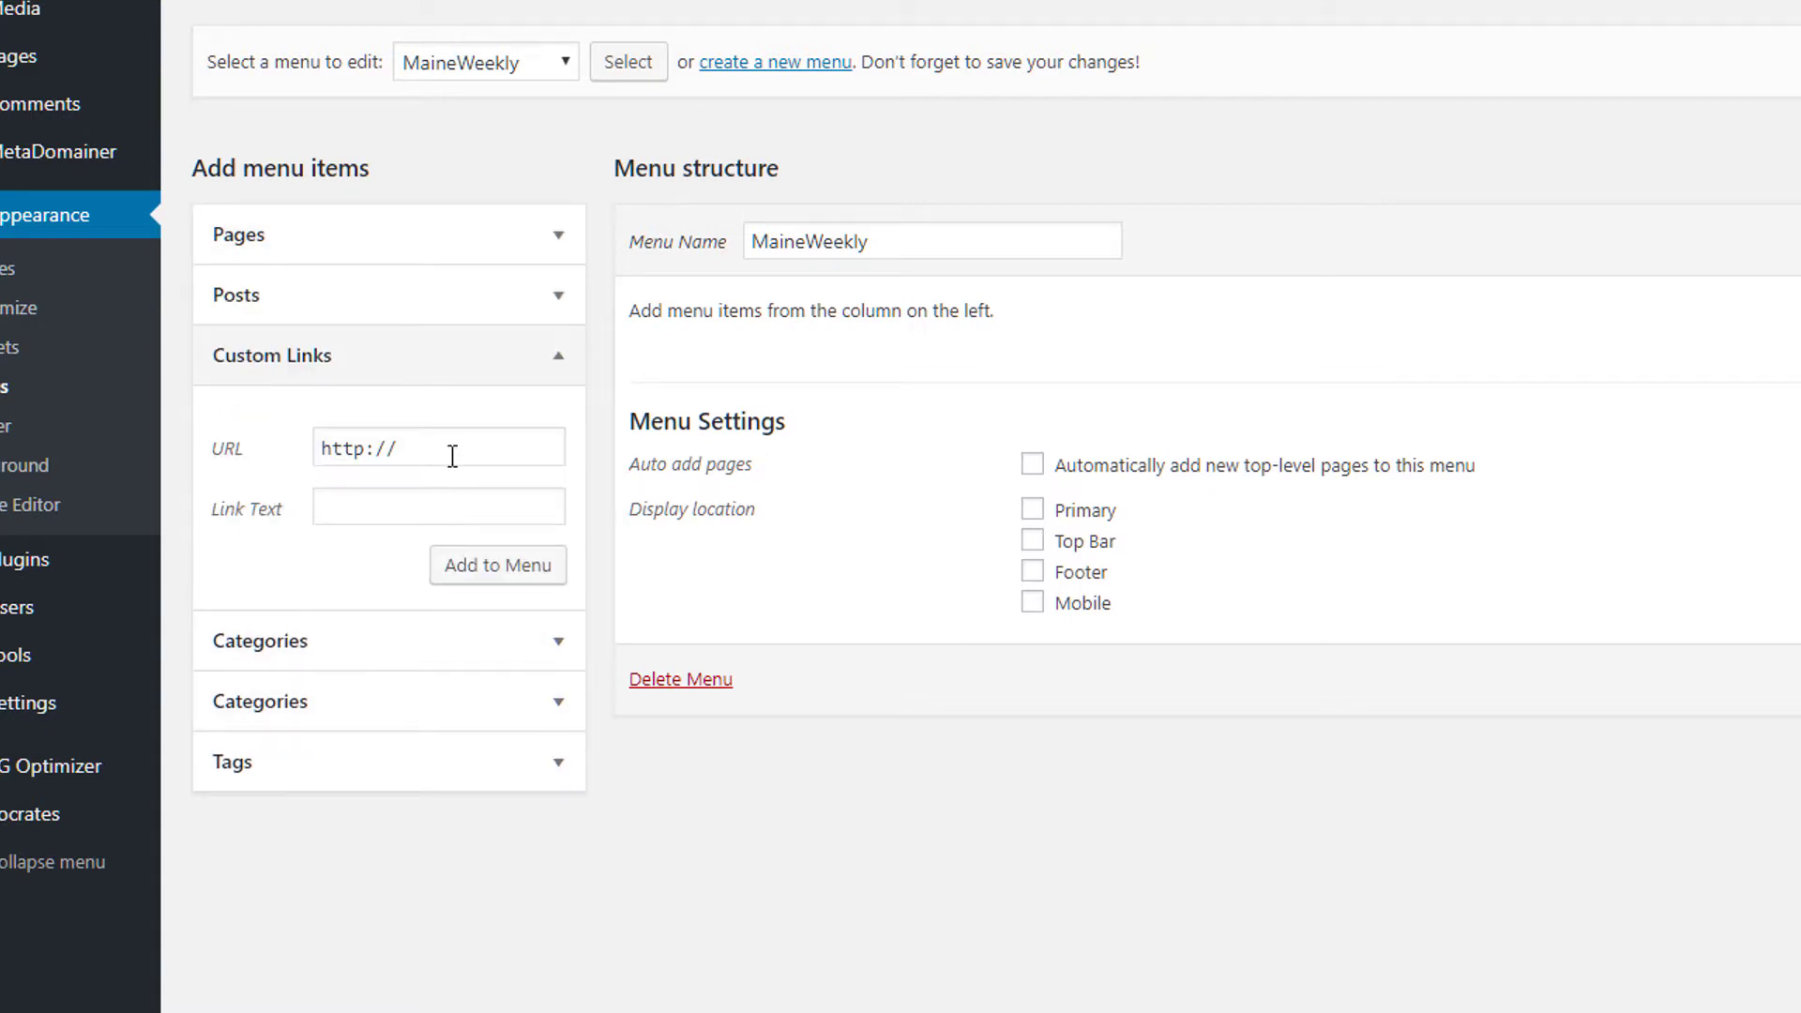
{"action": "left_click_drag", "start_coordinate": [452, 456], "coordinate": [283, 448]}
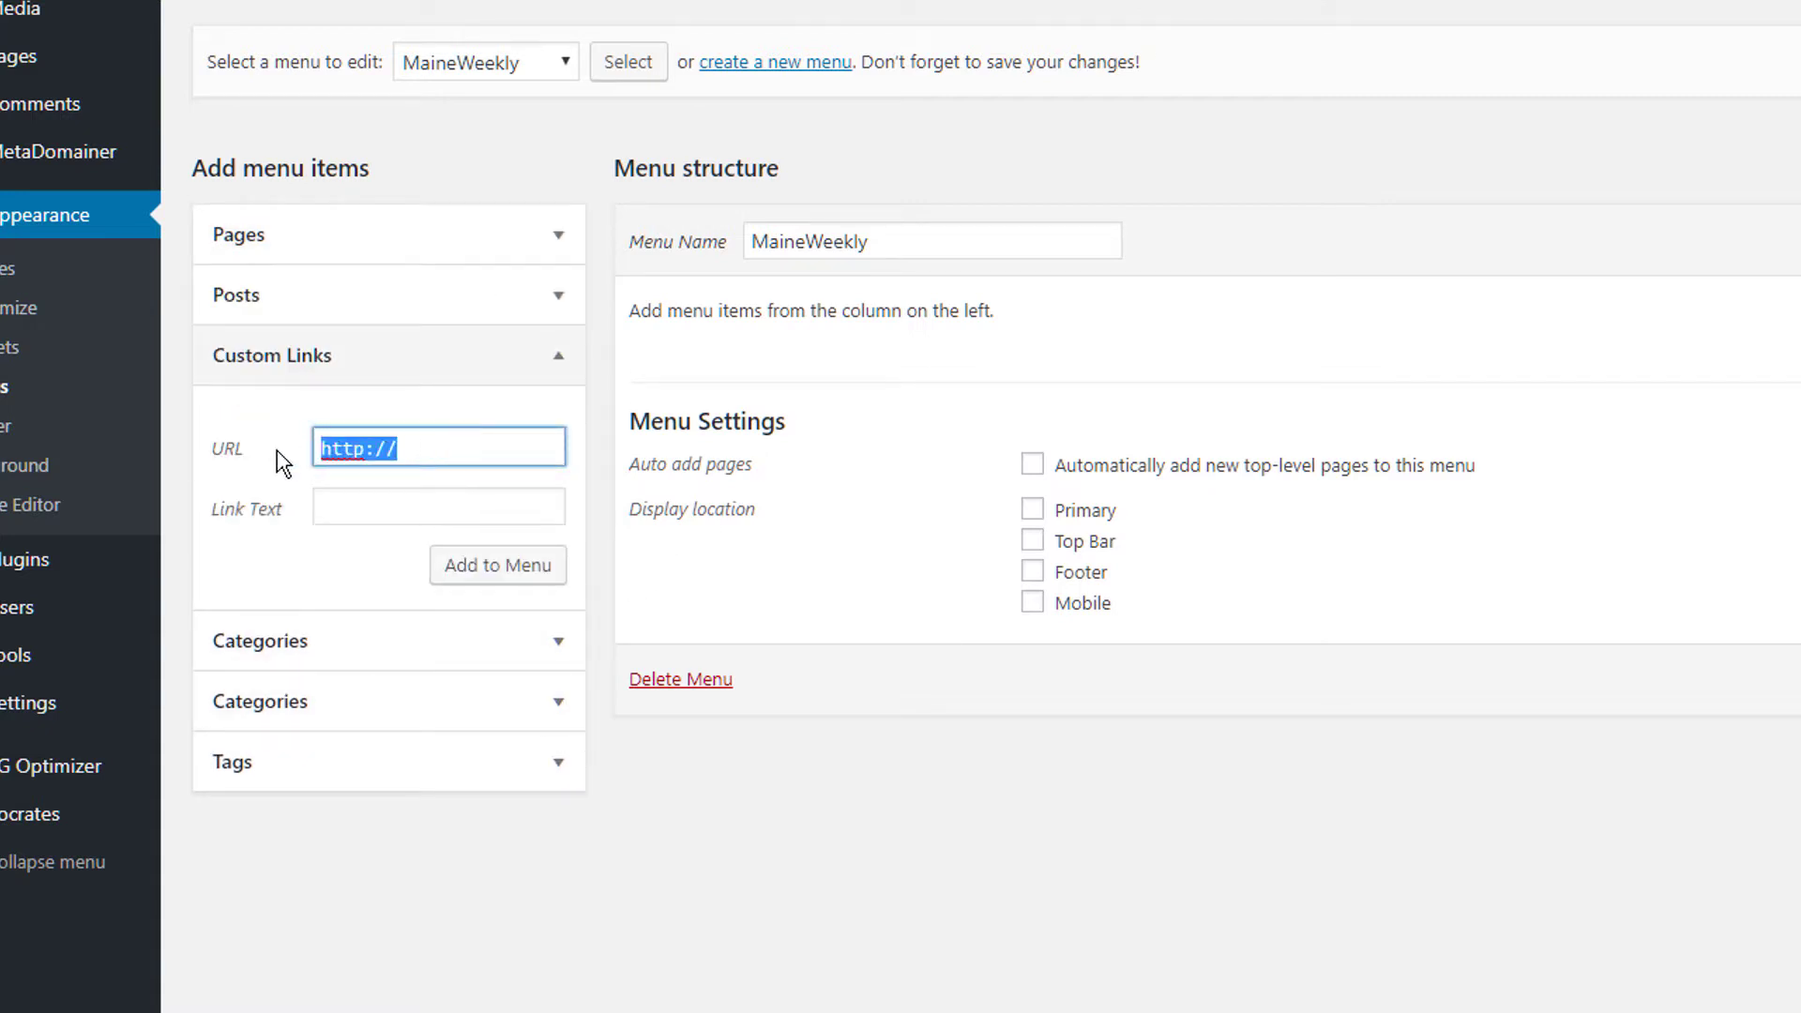
{"action": "type", "text": "/con"}
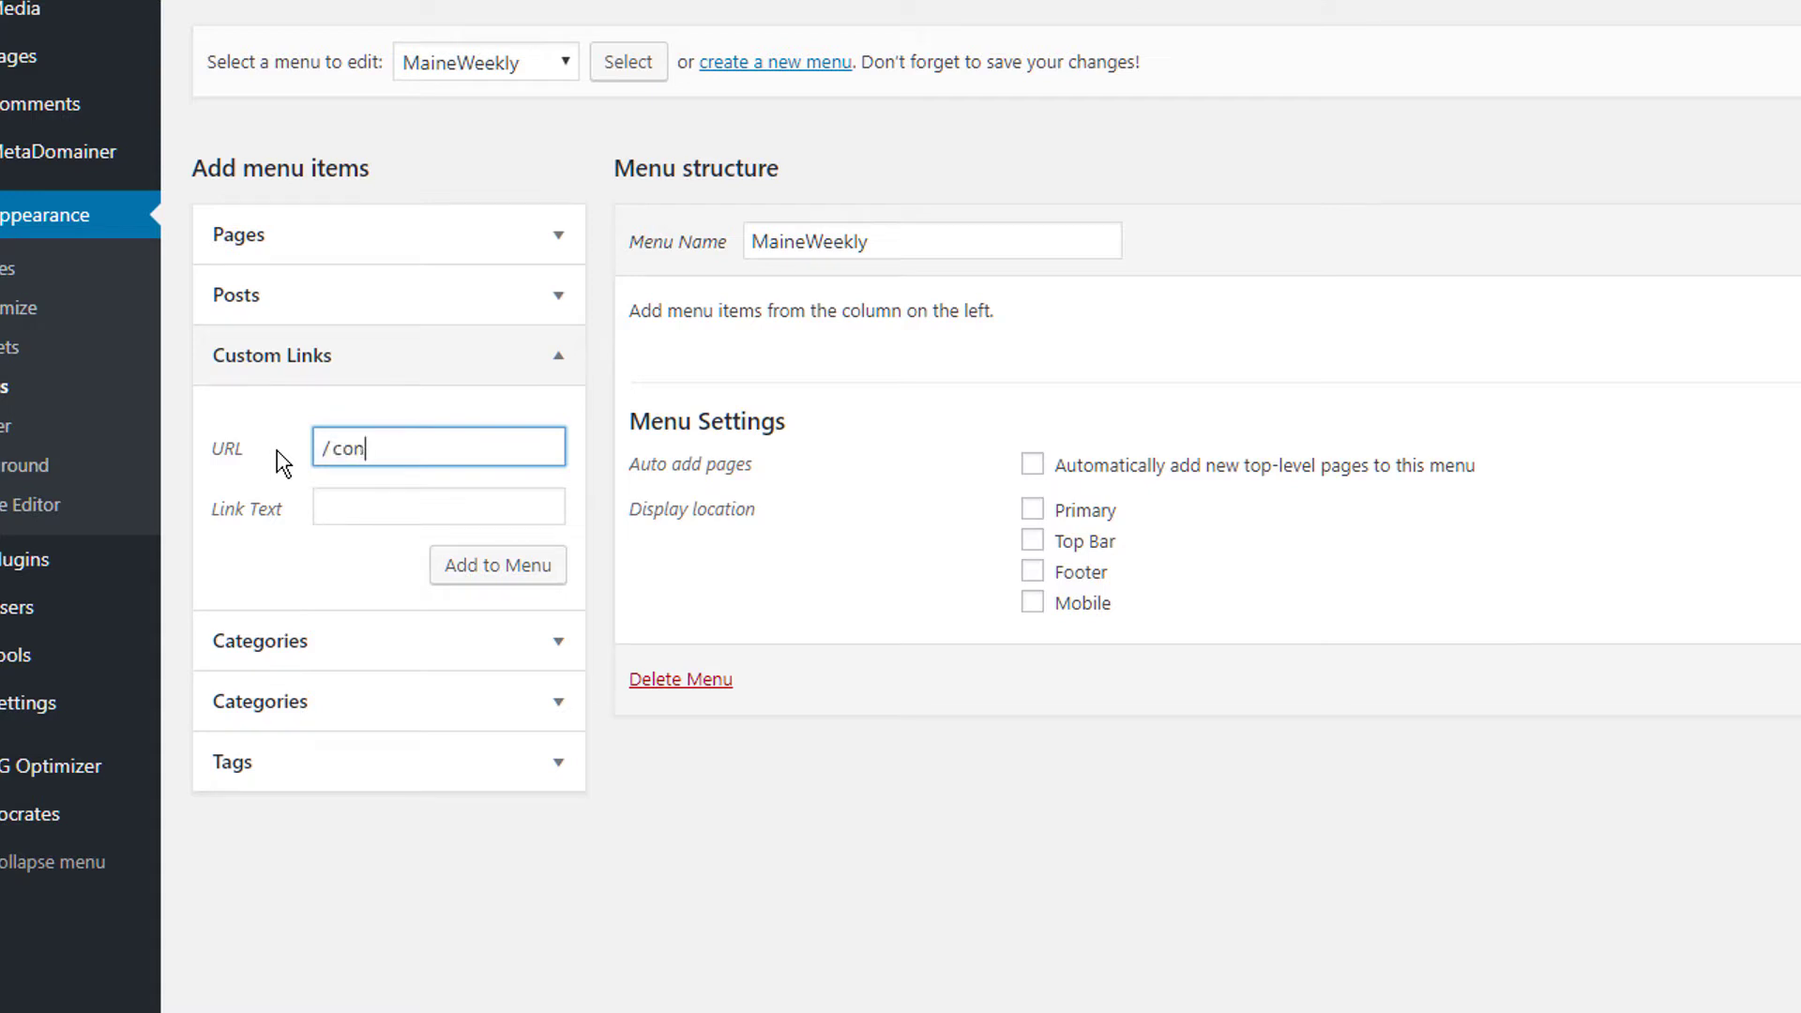
{"action": "type", "text": "tact.html"}
{"action": "key", "text": "BackSpace"}
{"action": "key", "text": "BackSpace"}
{"action": "key", "text": "BackSpace"}
{"action": "key", "text": "BackSpace"}
{"action": "type", "text": "html"}
{"action": "key", "text": "Tab"}
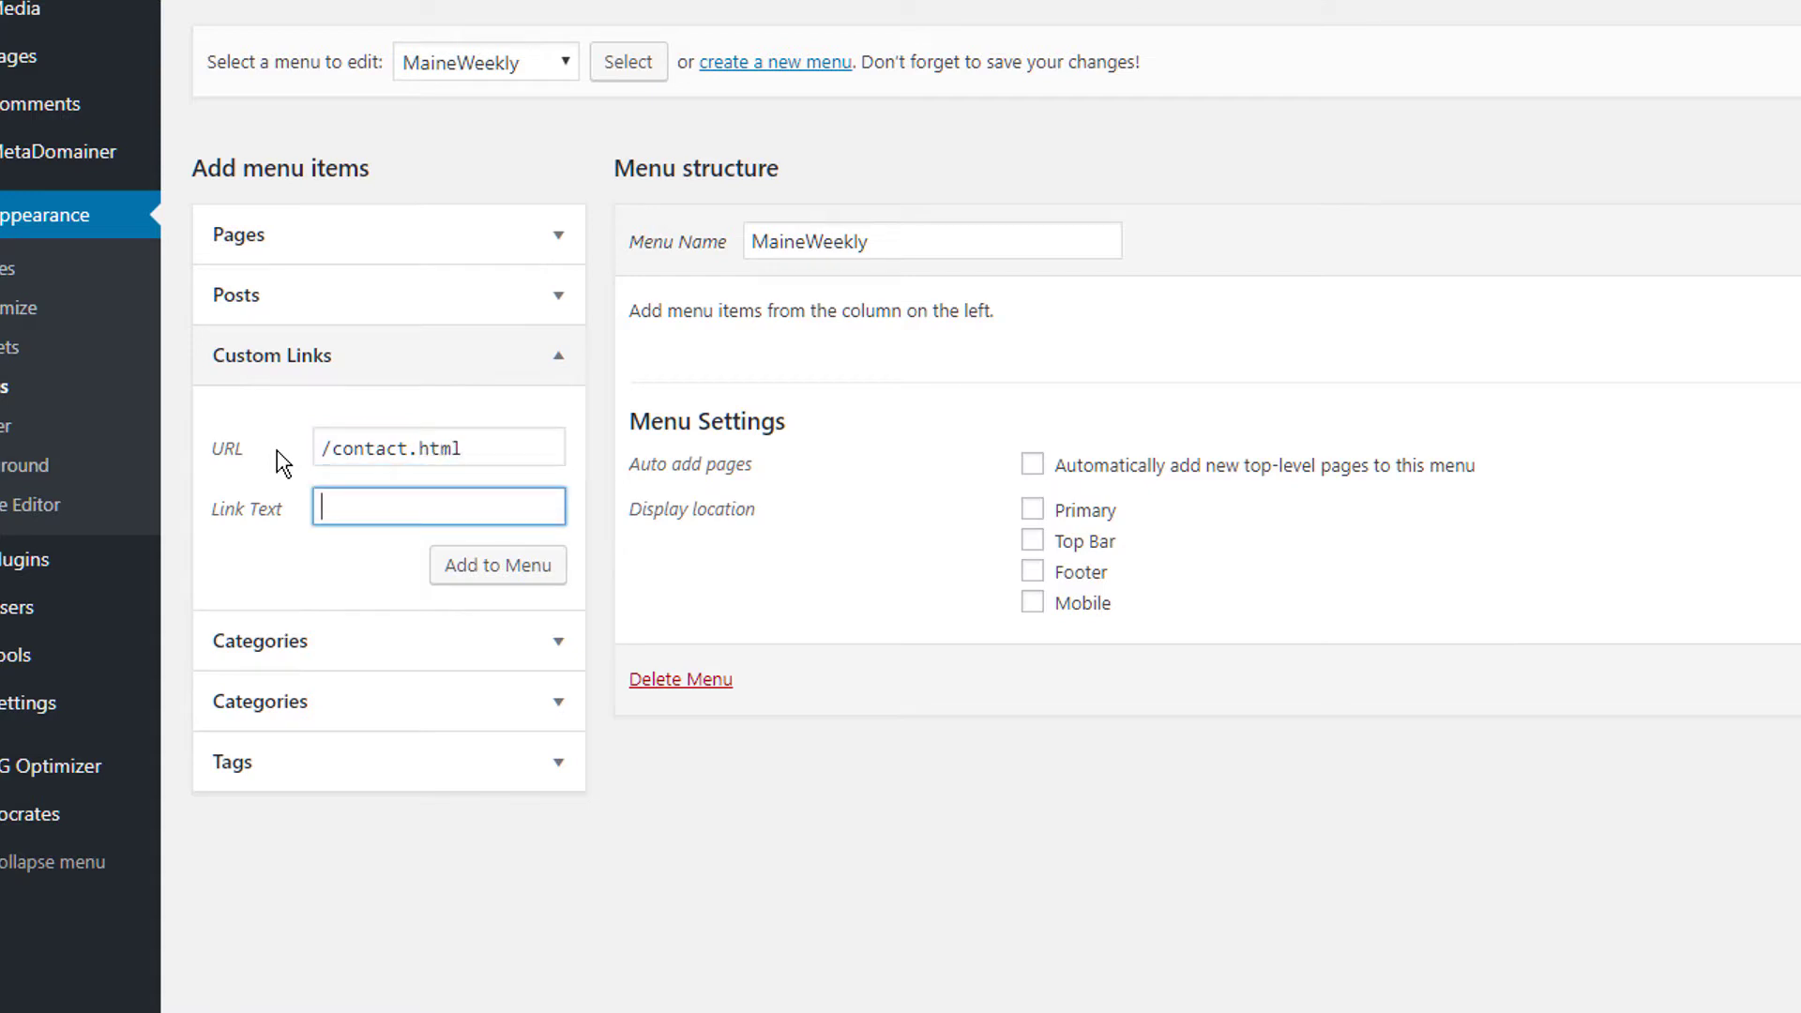
{"action": "type", "text": "Contact"}
{"action": "left_click", "coordinate": [455, 572]}
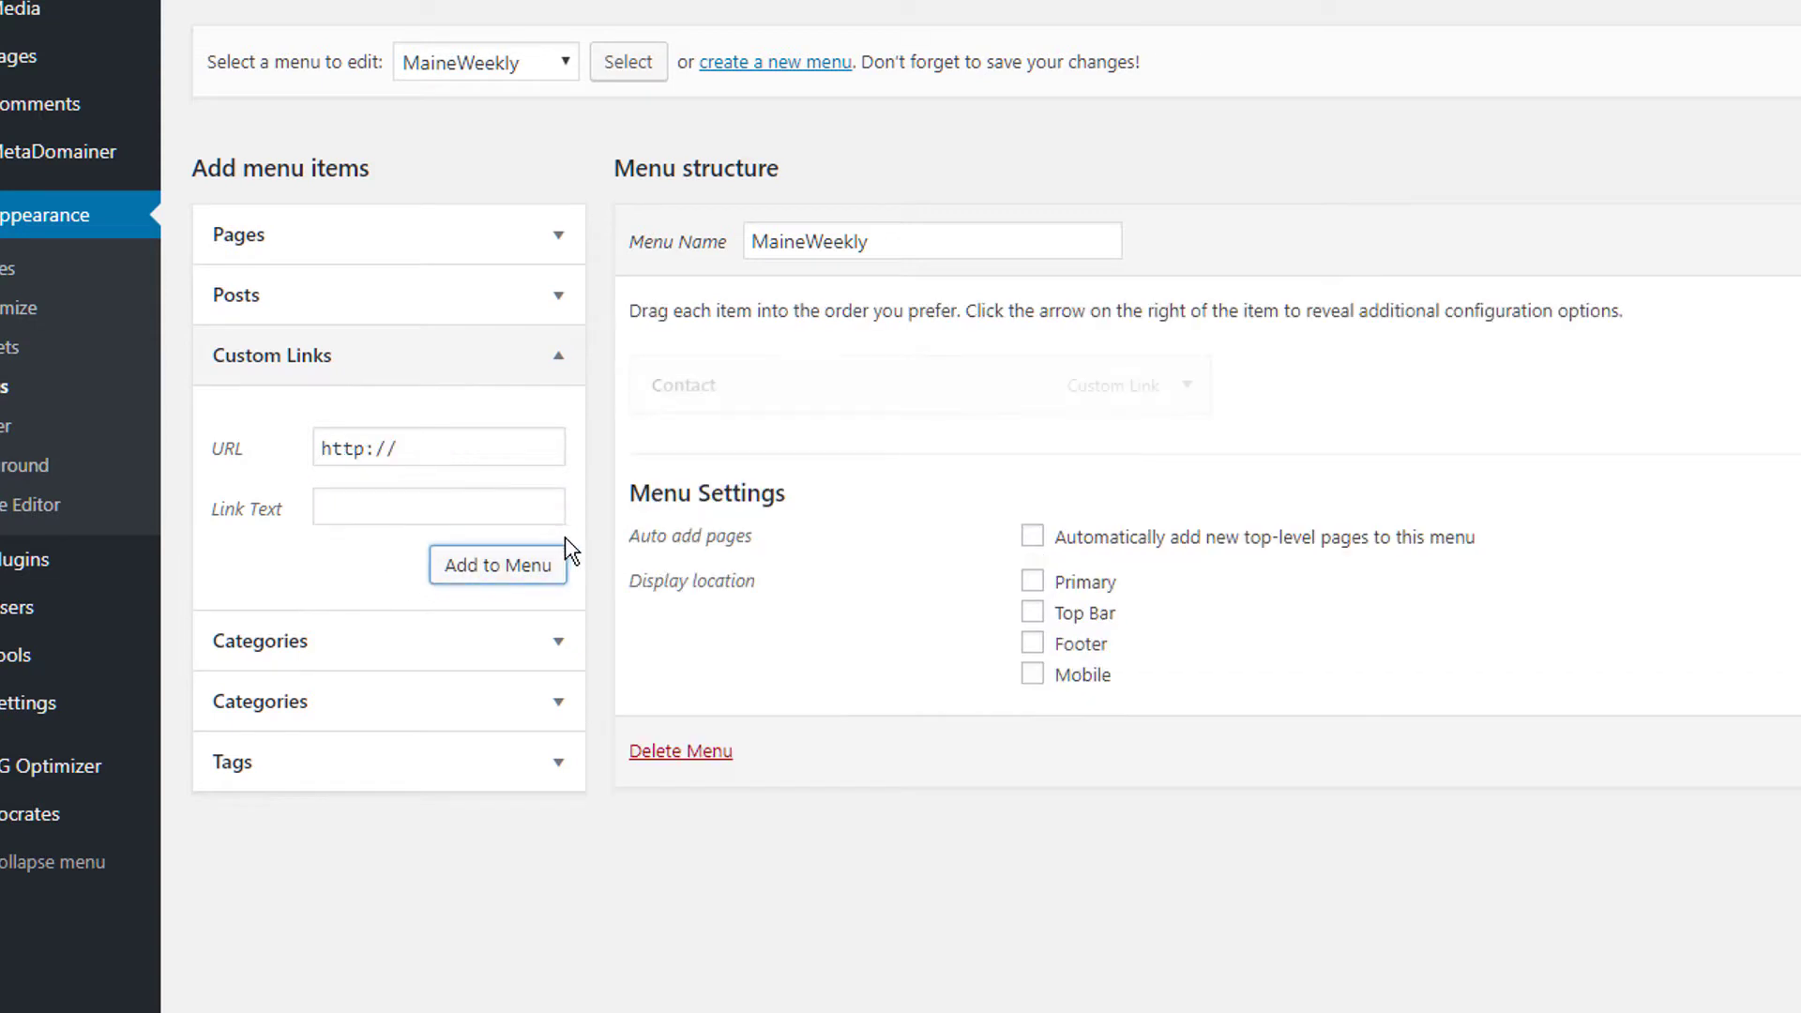
Step: Add a custom link to the menu with URL /services.html and link text "Services"
{"action": "left_click_drag", "start_coordinate": [459, 453], "coordinate": [210, 430]}
{"action": "type", "text": "/services.html"}
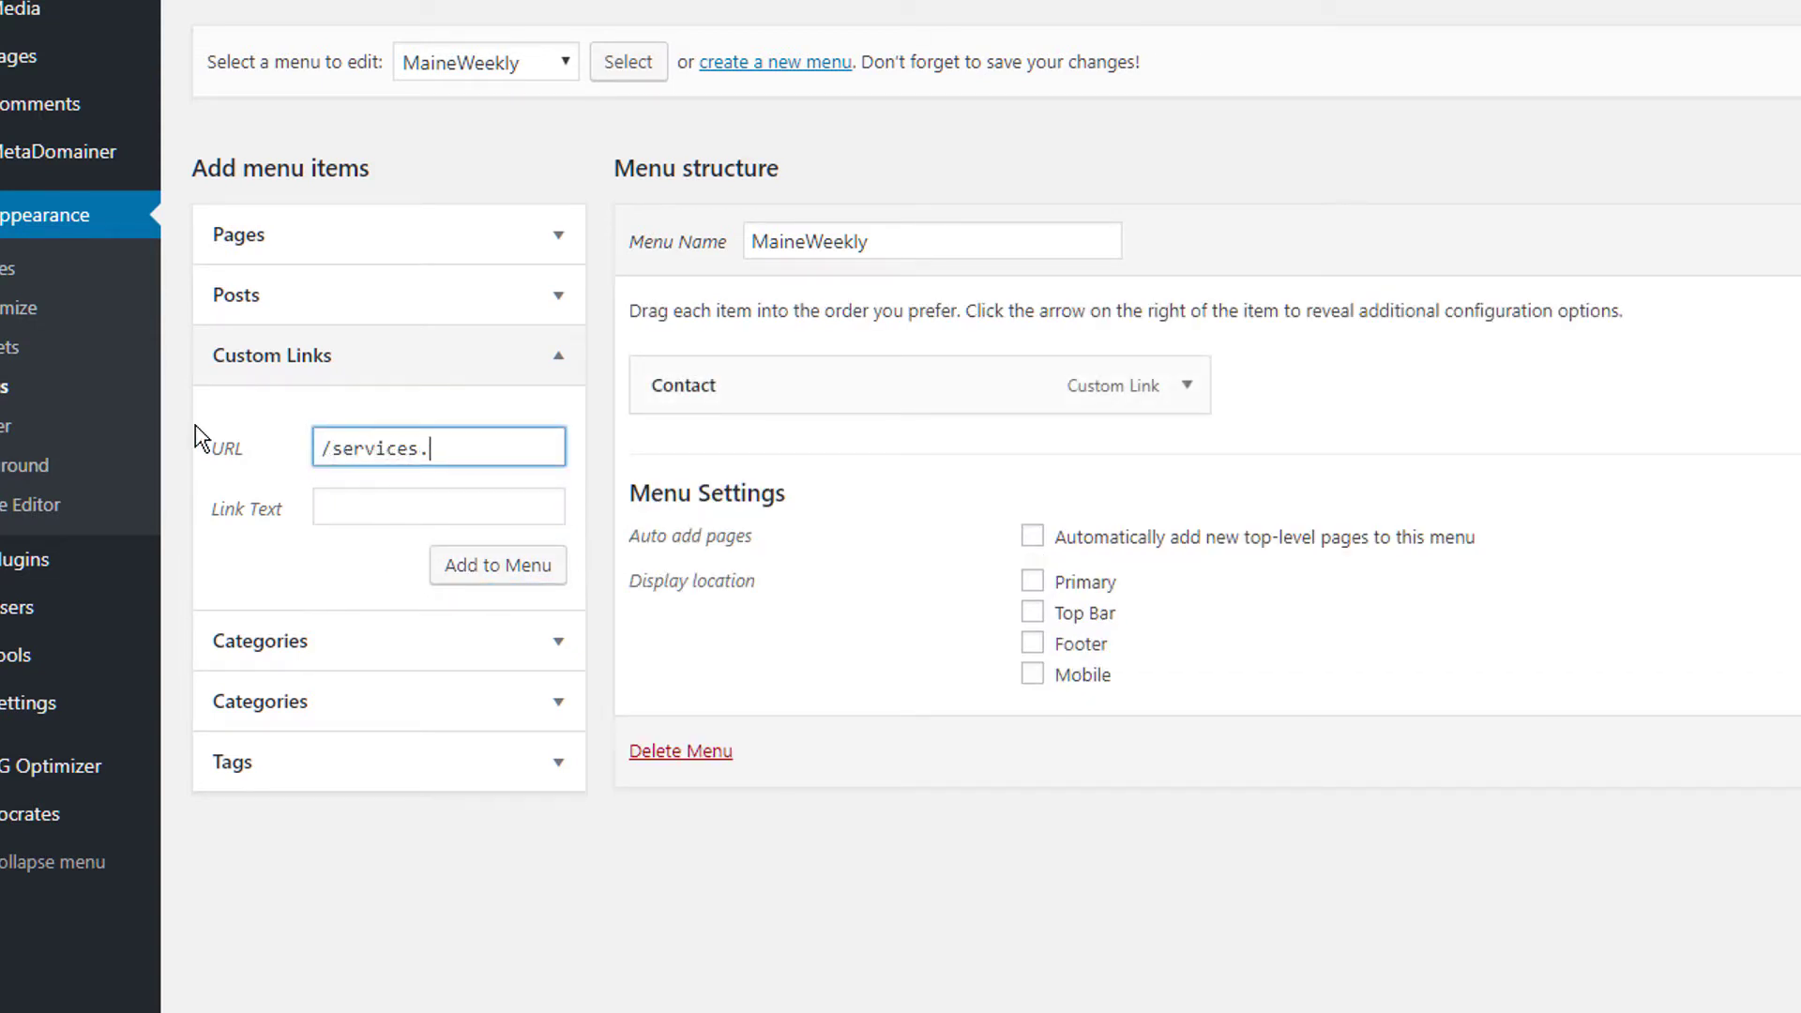
{"action": "key", "text": "Tab"}
{"action": "type", "text": "Services"}
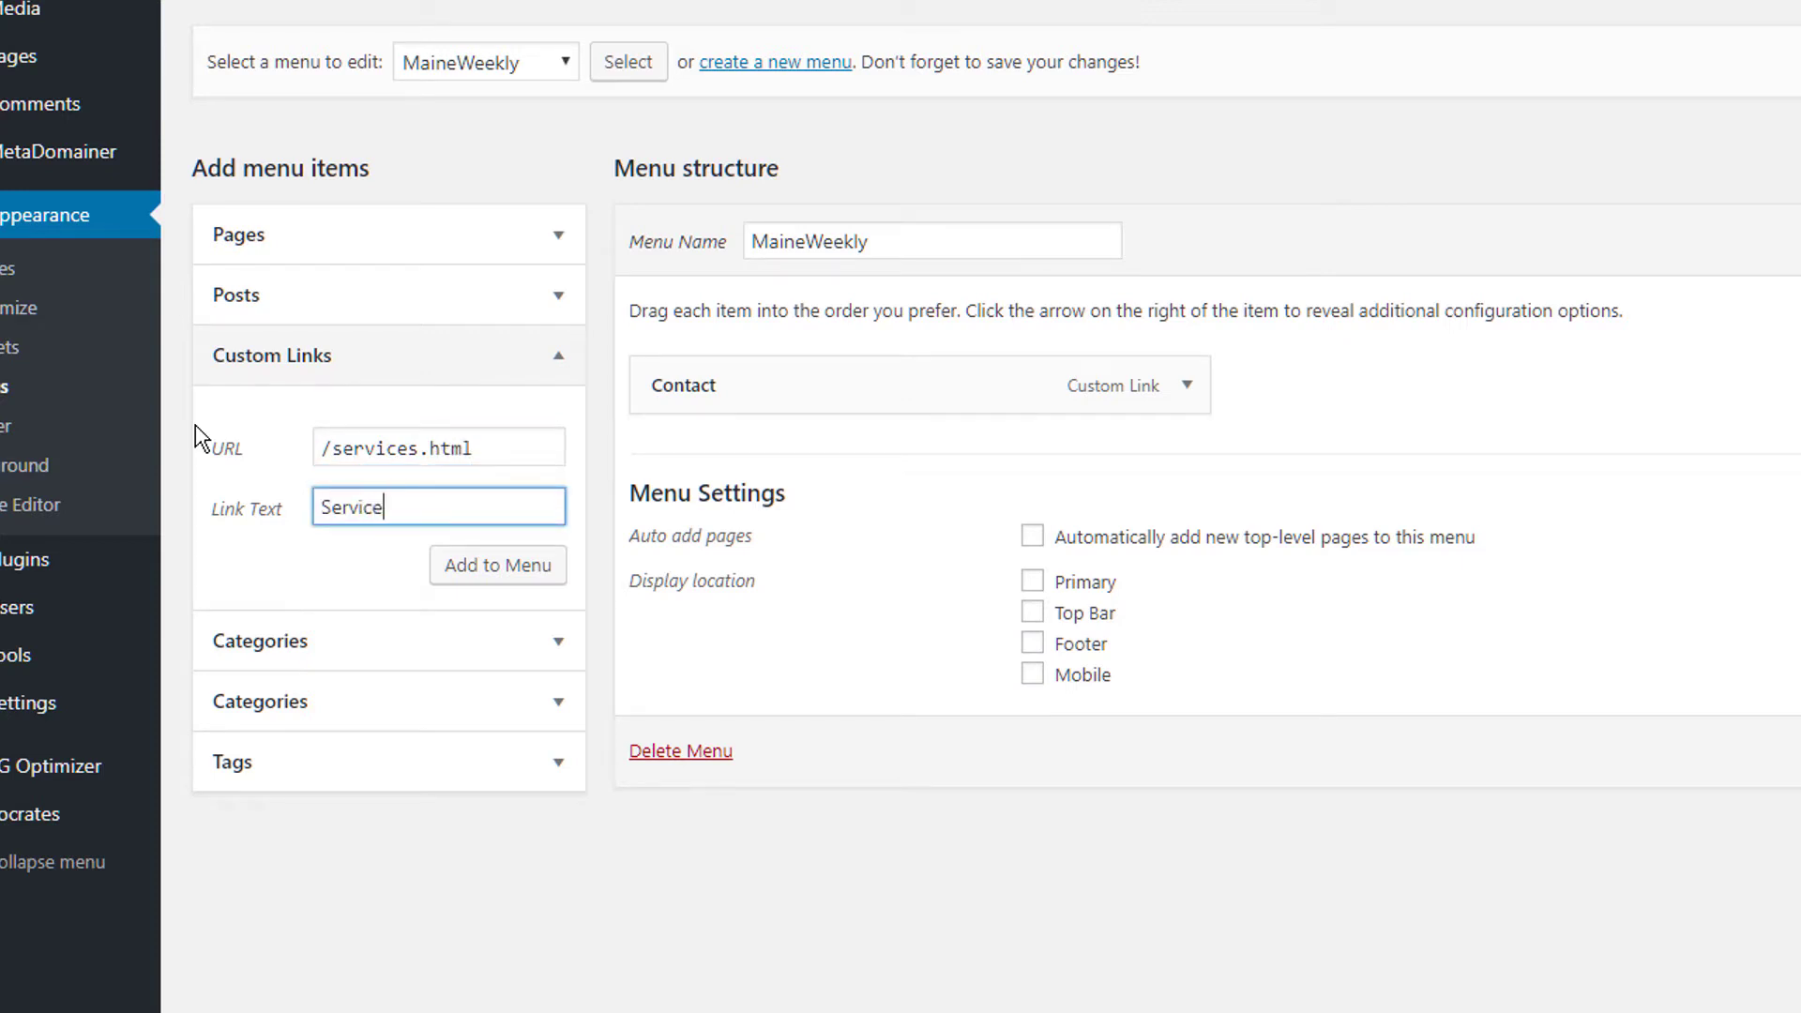
{"action": "left_click", "coordinate": [504, 570]}
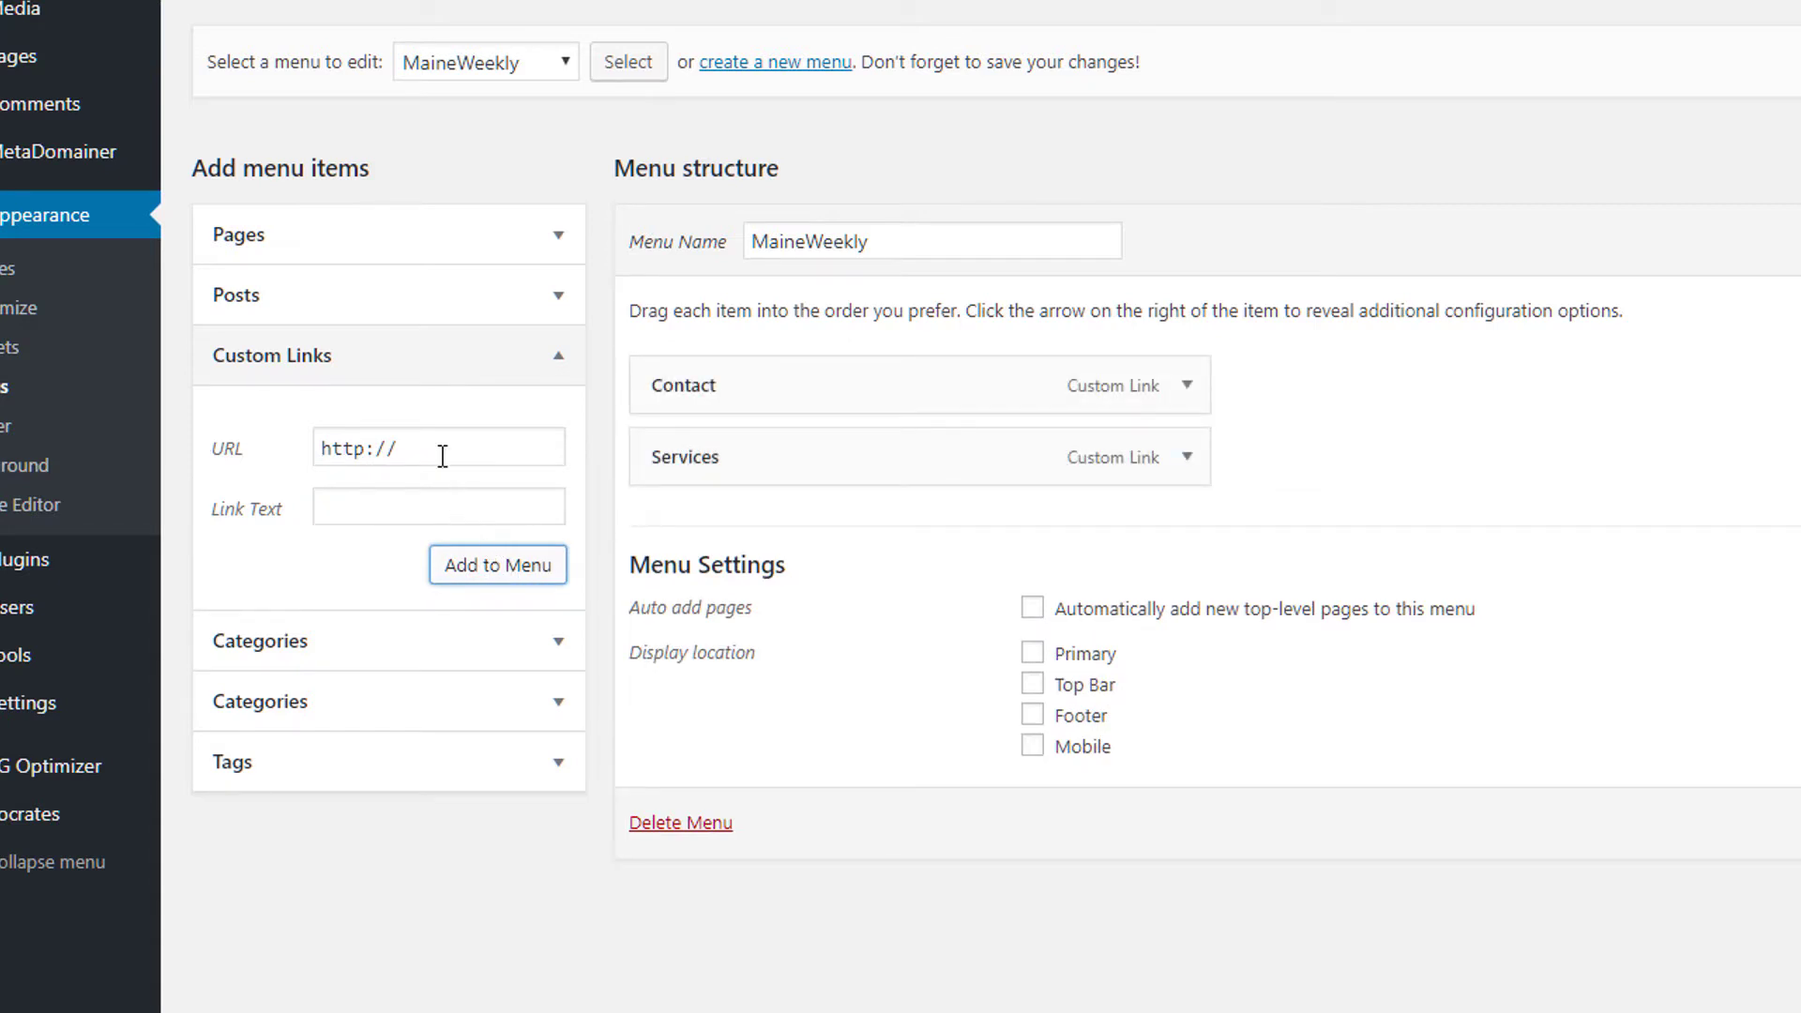
Step: Add a custom link to the menu with URL /about.html and link text "About"
{"action": "left_click_drag", "start_coordinate": [401, 449], "coordinate": [315, 454]}
{"action": "type", "text": ".about/"}
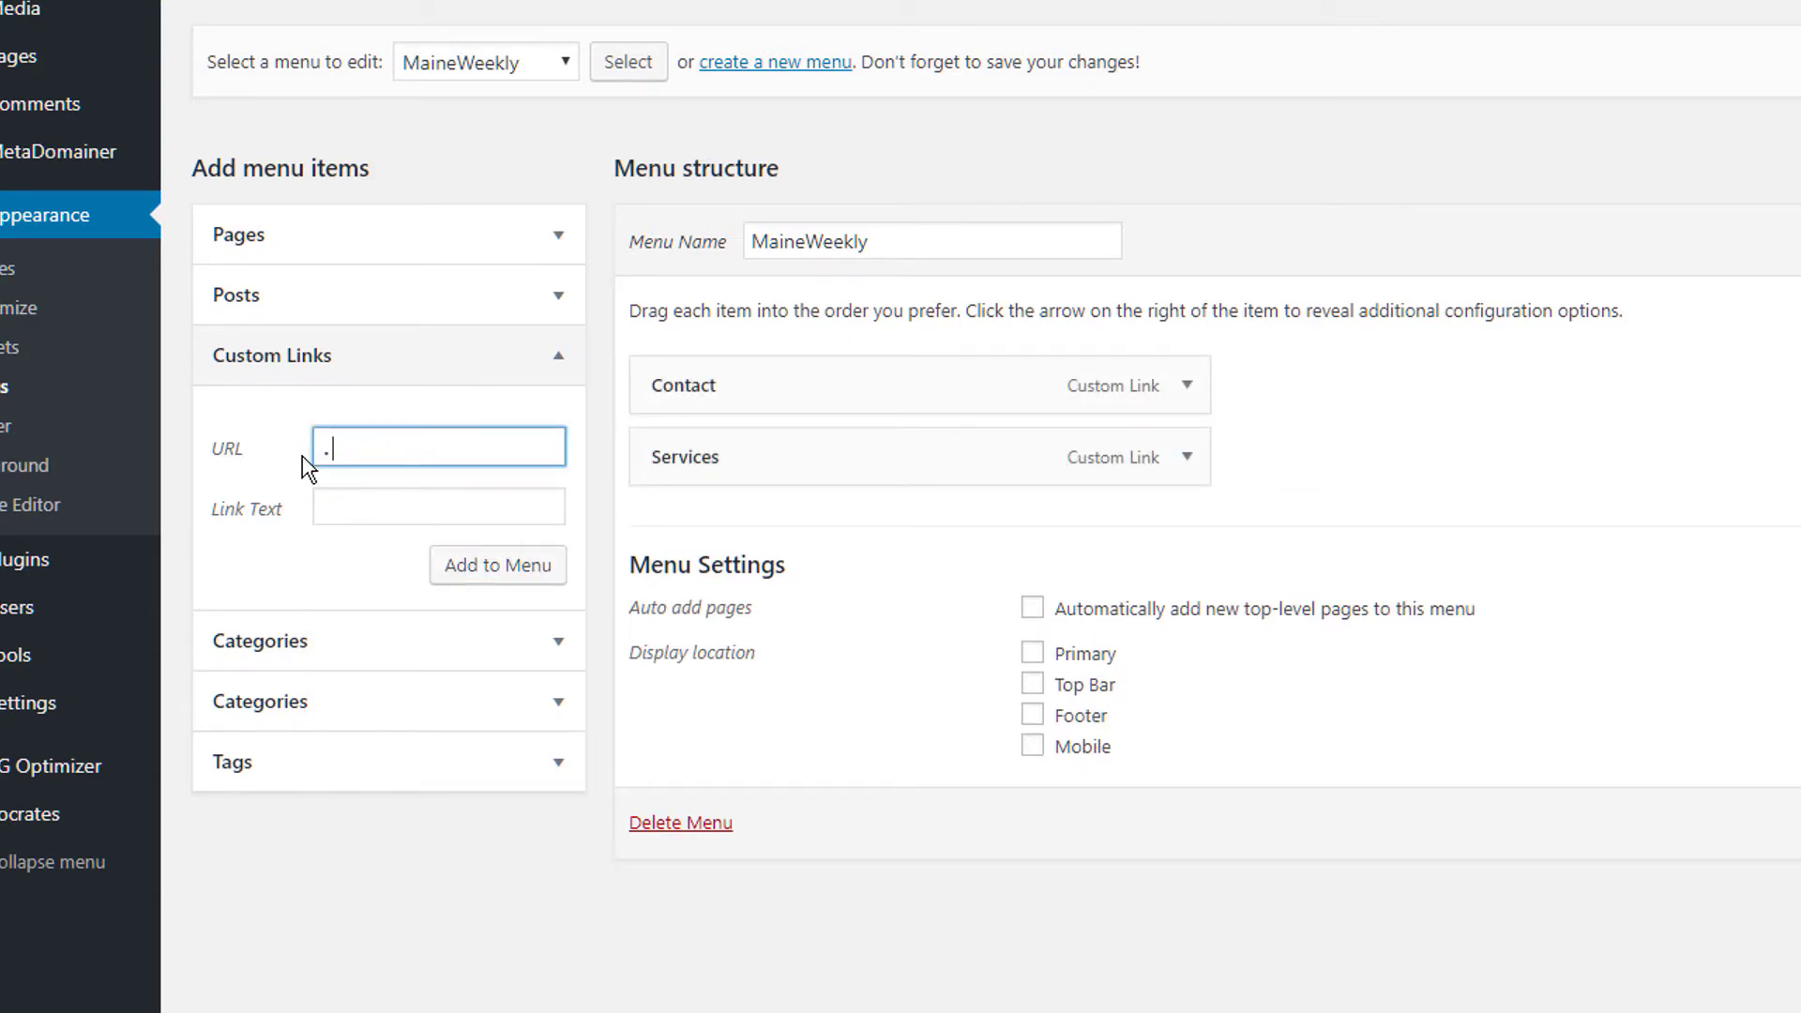
{"action": "key", "text": "BackSpace"}
{"action": "key", "text": "BackSpace"}
{"action": "key", "text": "BackSpace"}
{"action": "type", "text": "abou"}
{"action": "key", "text": "BackSpace"}
{"action": "key", "text": "BackSpace"}
{"action": "type", "text": "out.html"}
{"action": "key", "text": "Tab"}
{"action": "type", "text": "About"}
{"action": "left_click", "coordinate": [478, 572]}
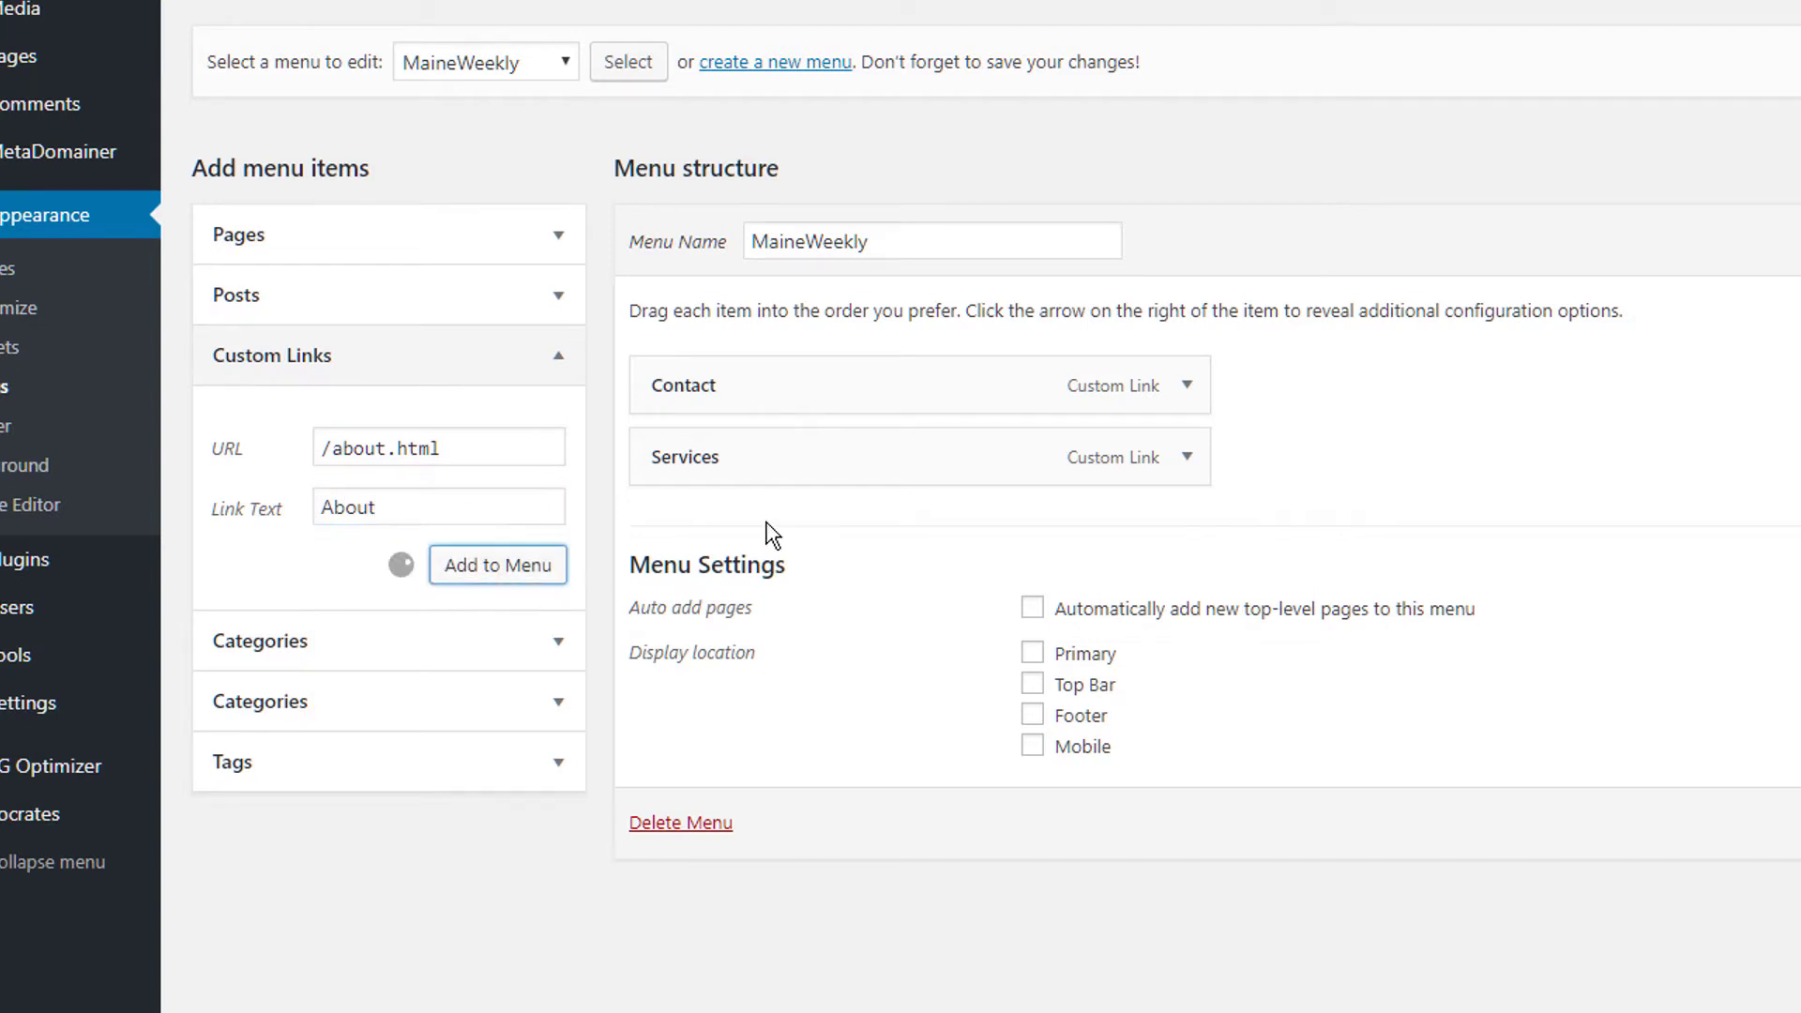
Step: Reorder the menu items to About, Services, Contact and save the menu
{"action": "left_click_drag", "start_coordinate": [791, 527], "coordinate": [760, 390]}
{"action": "left_click_drag", "start_coordinate": [741, 459], "coordinate": [962, 492]}
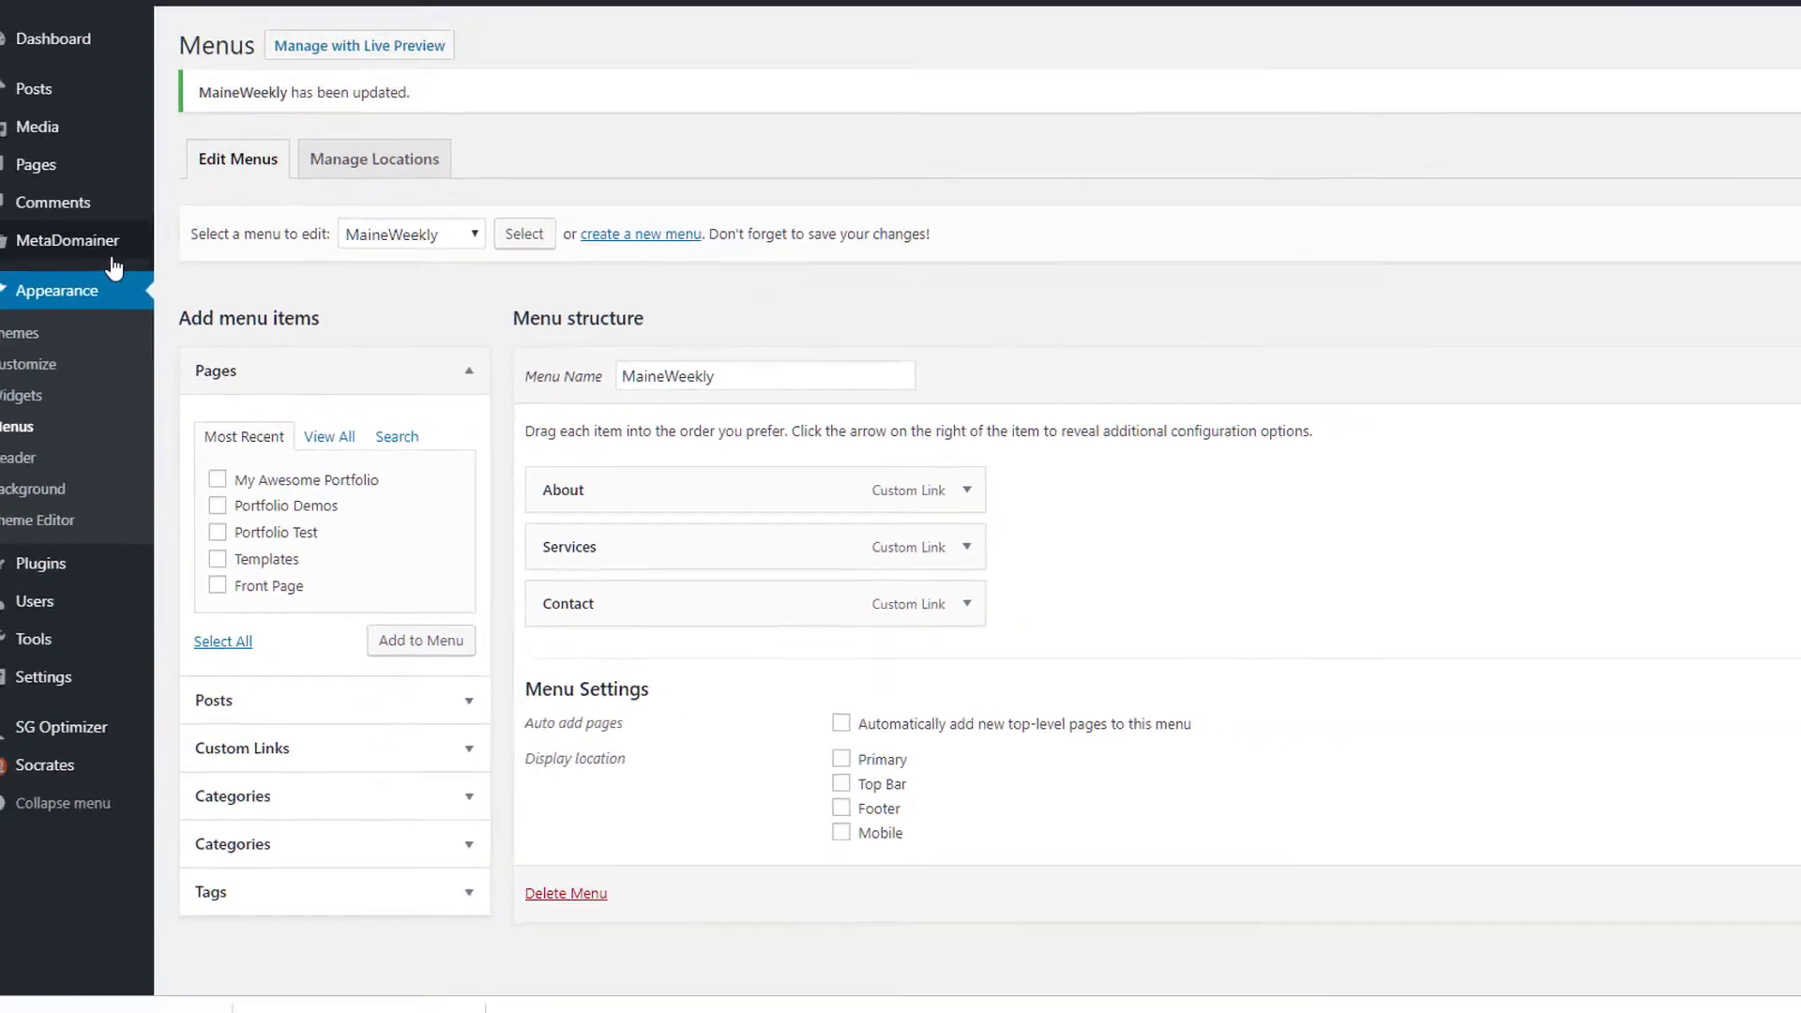
Step: Add a new MetaDomainer domain titled "MaineWeekly.com - Home" using the Small Business [Advanced] template
{"action": "mouse_move", "coordinate": [56, 151]}
{"action": "left_click", "coordinate": [198, 325]}
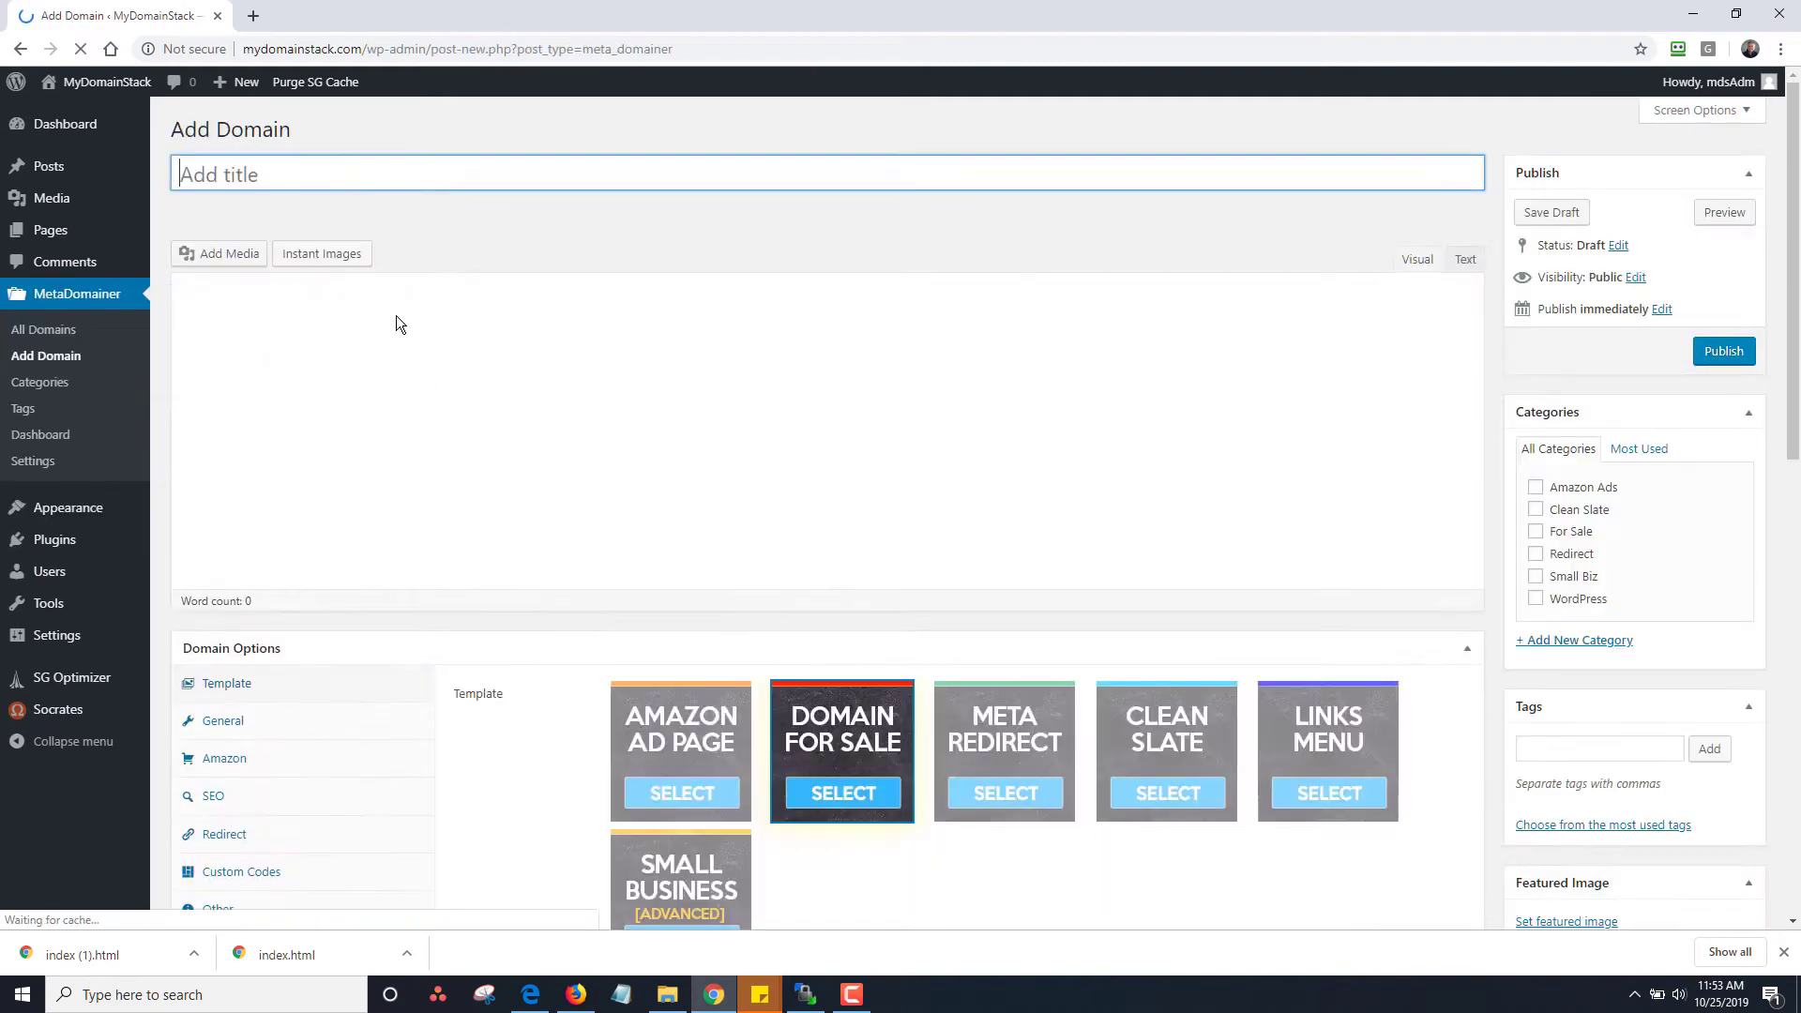
{"action": "type", "text": "Mainw"}
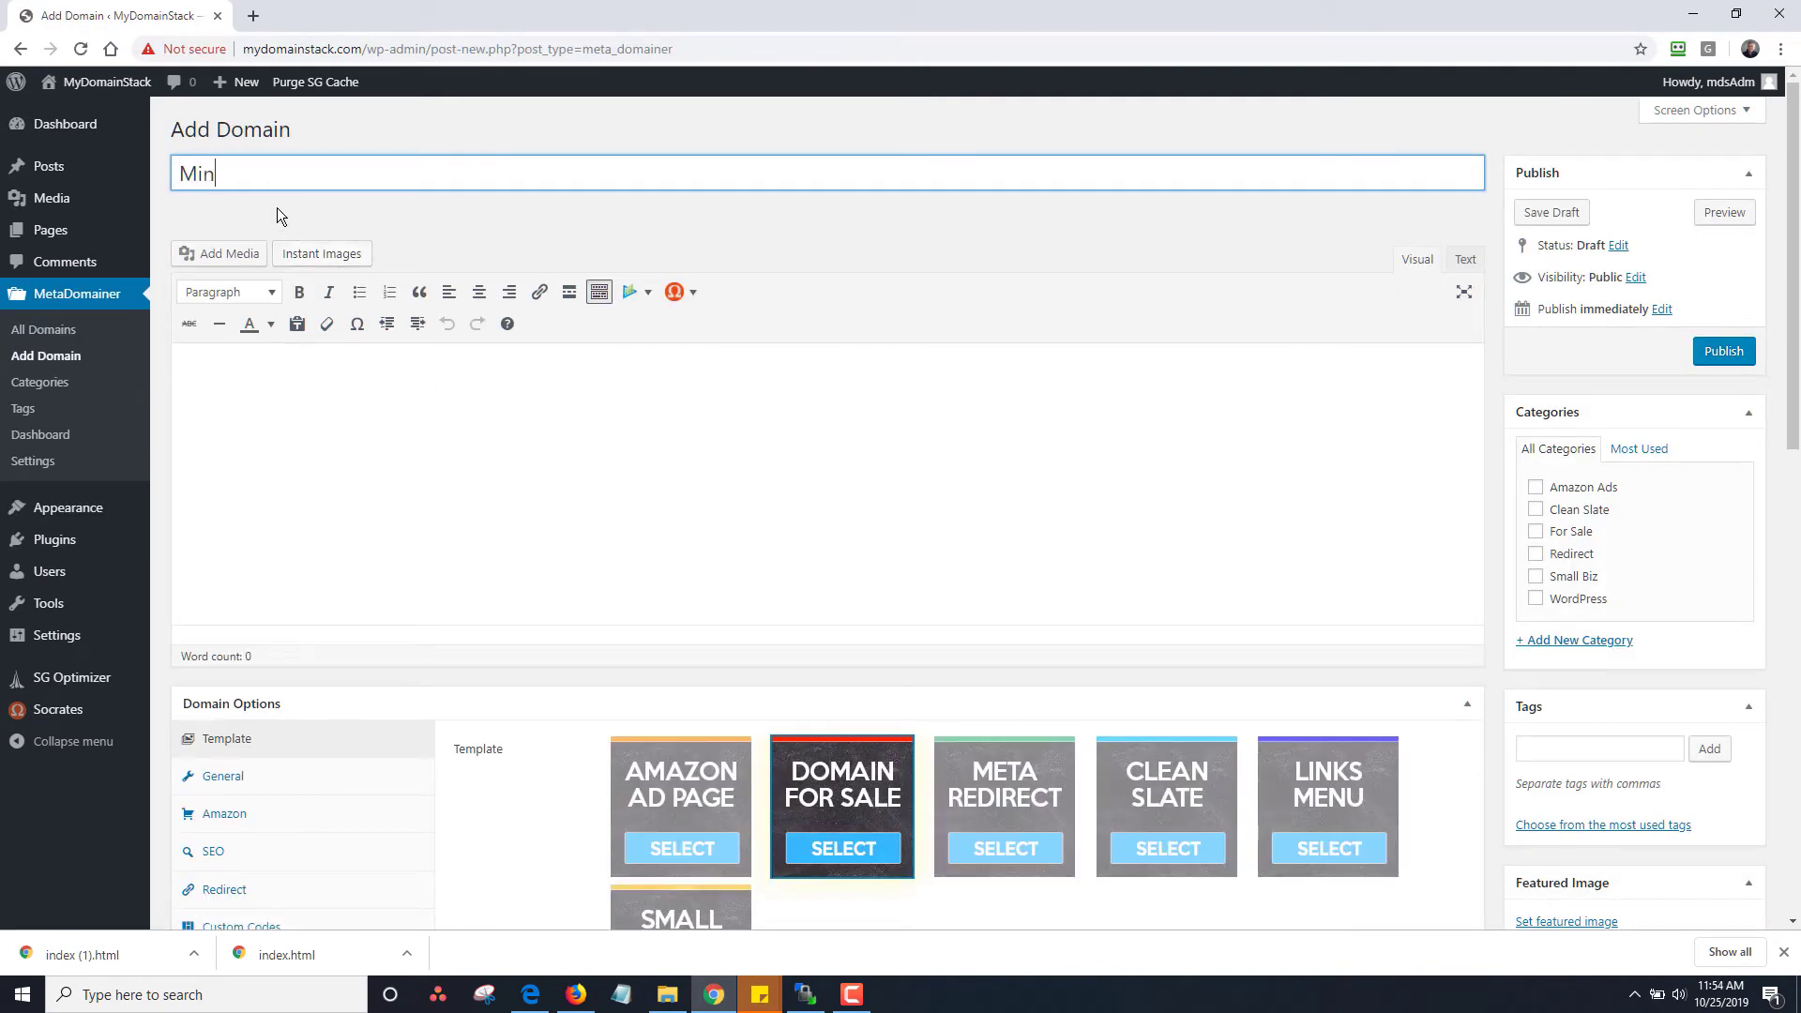
{"action": "type", "text": "Weekly.com - Home"}
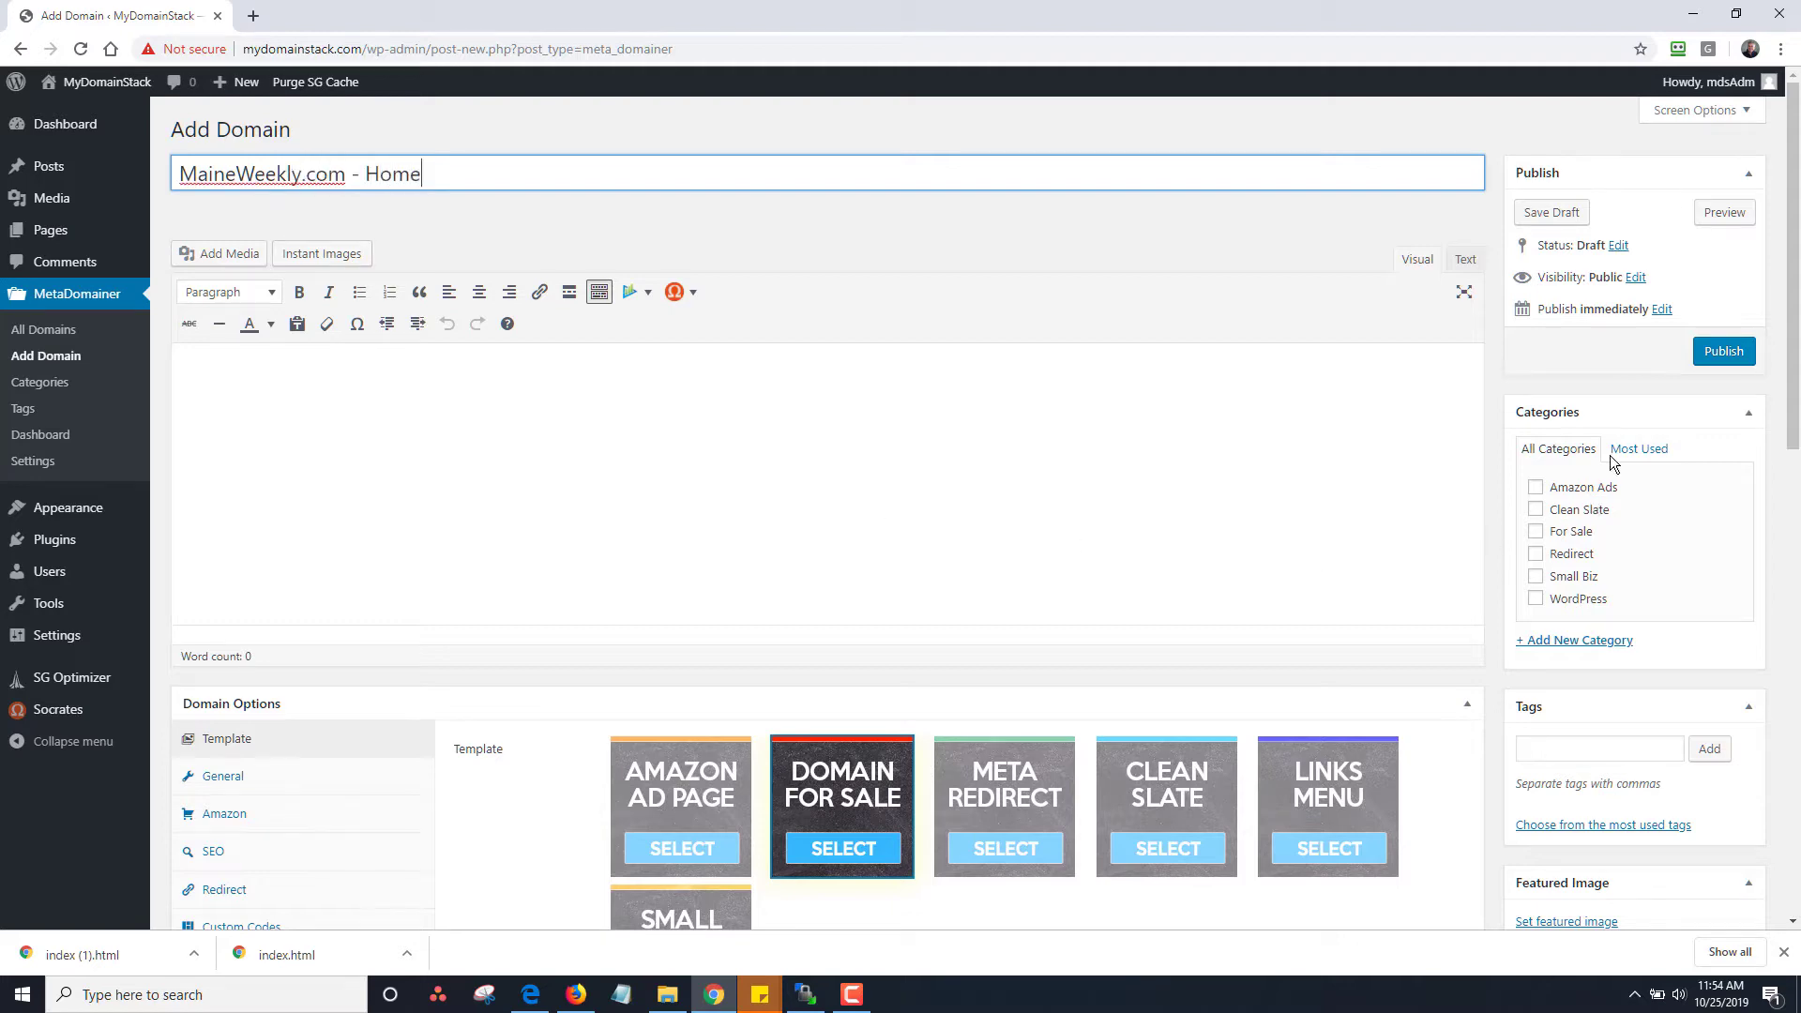
{"action": "scroll", "coordinate": [1313, 544], "scroll_direction": "down", "scroll_amount": 3}
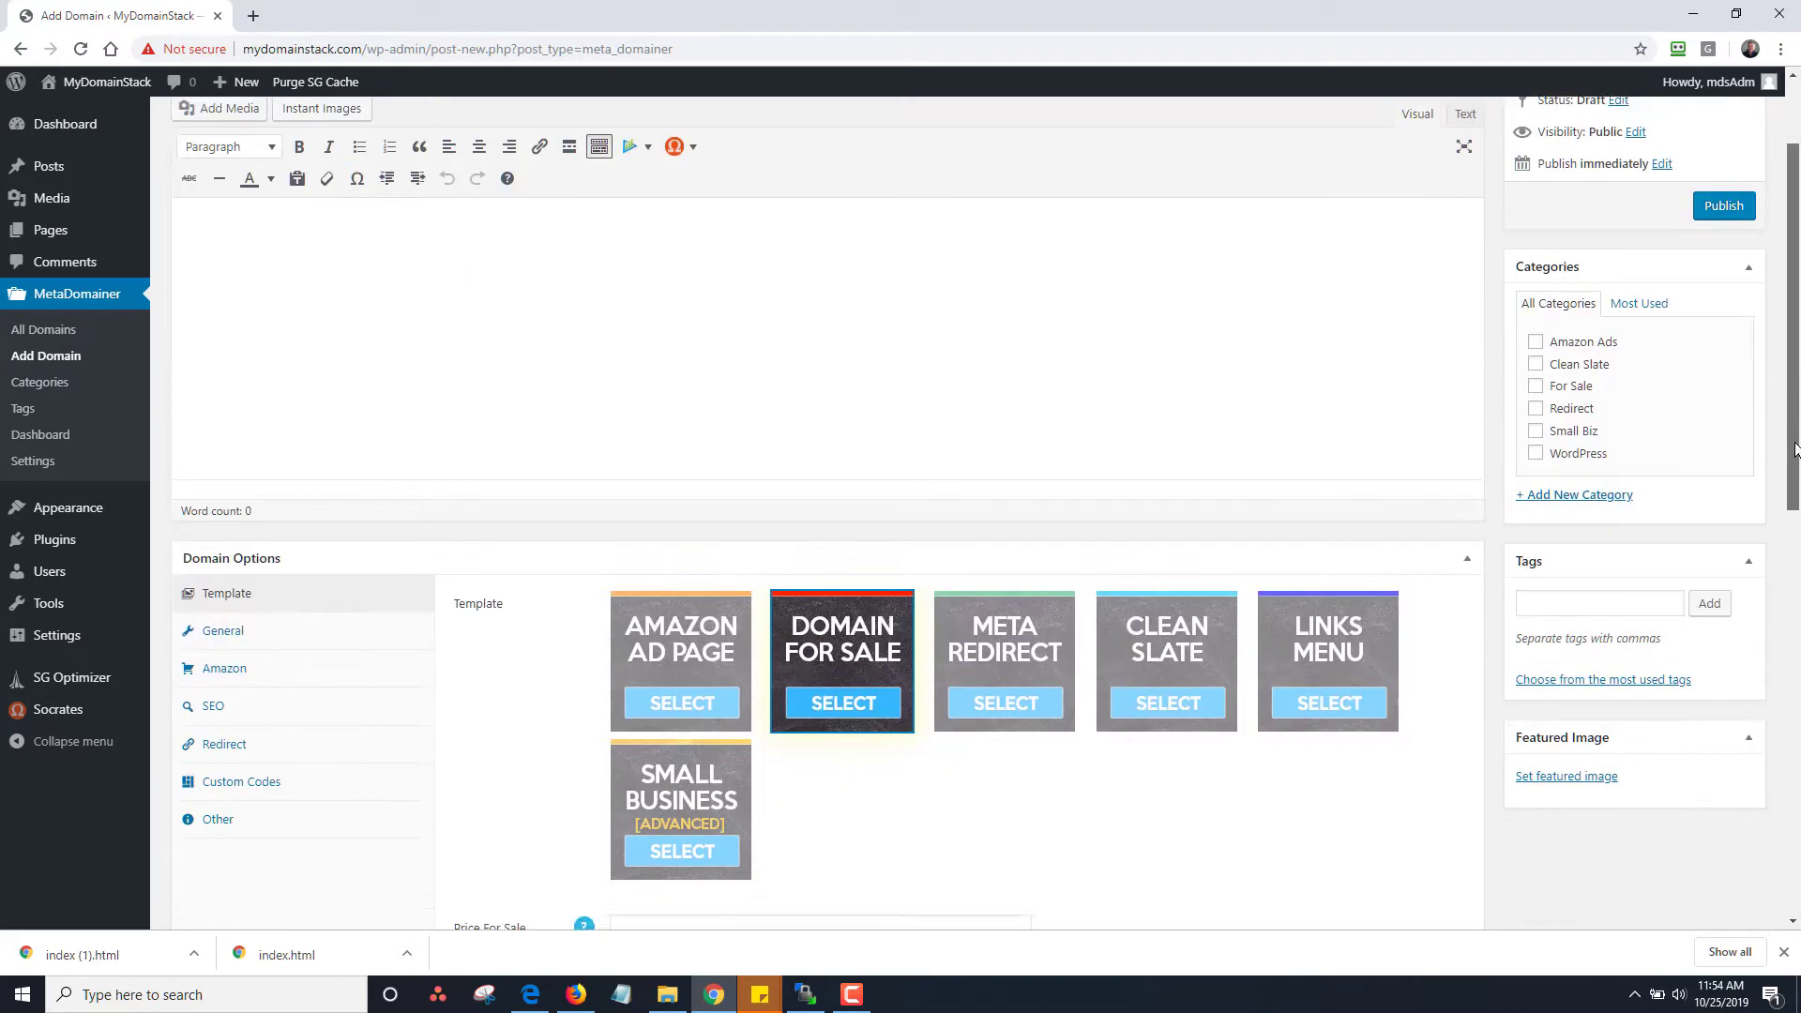
{"action": "left_click", "coordinate": [702, 662]}
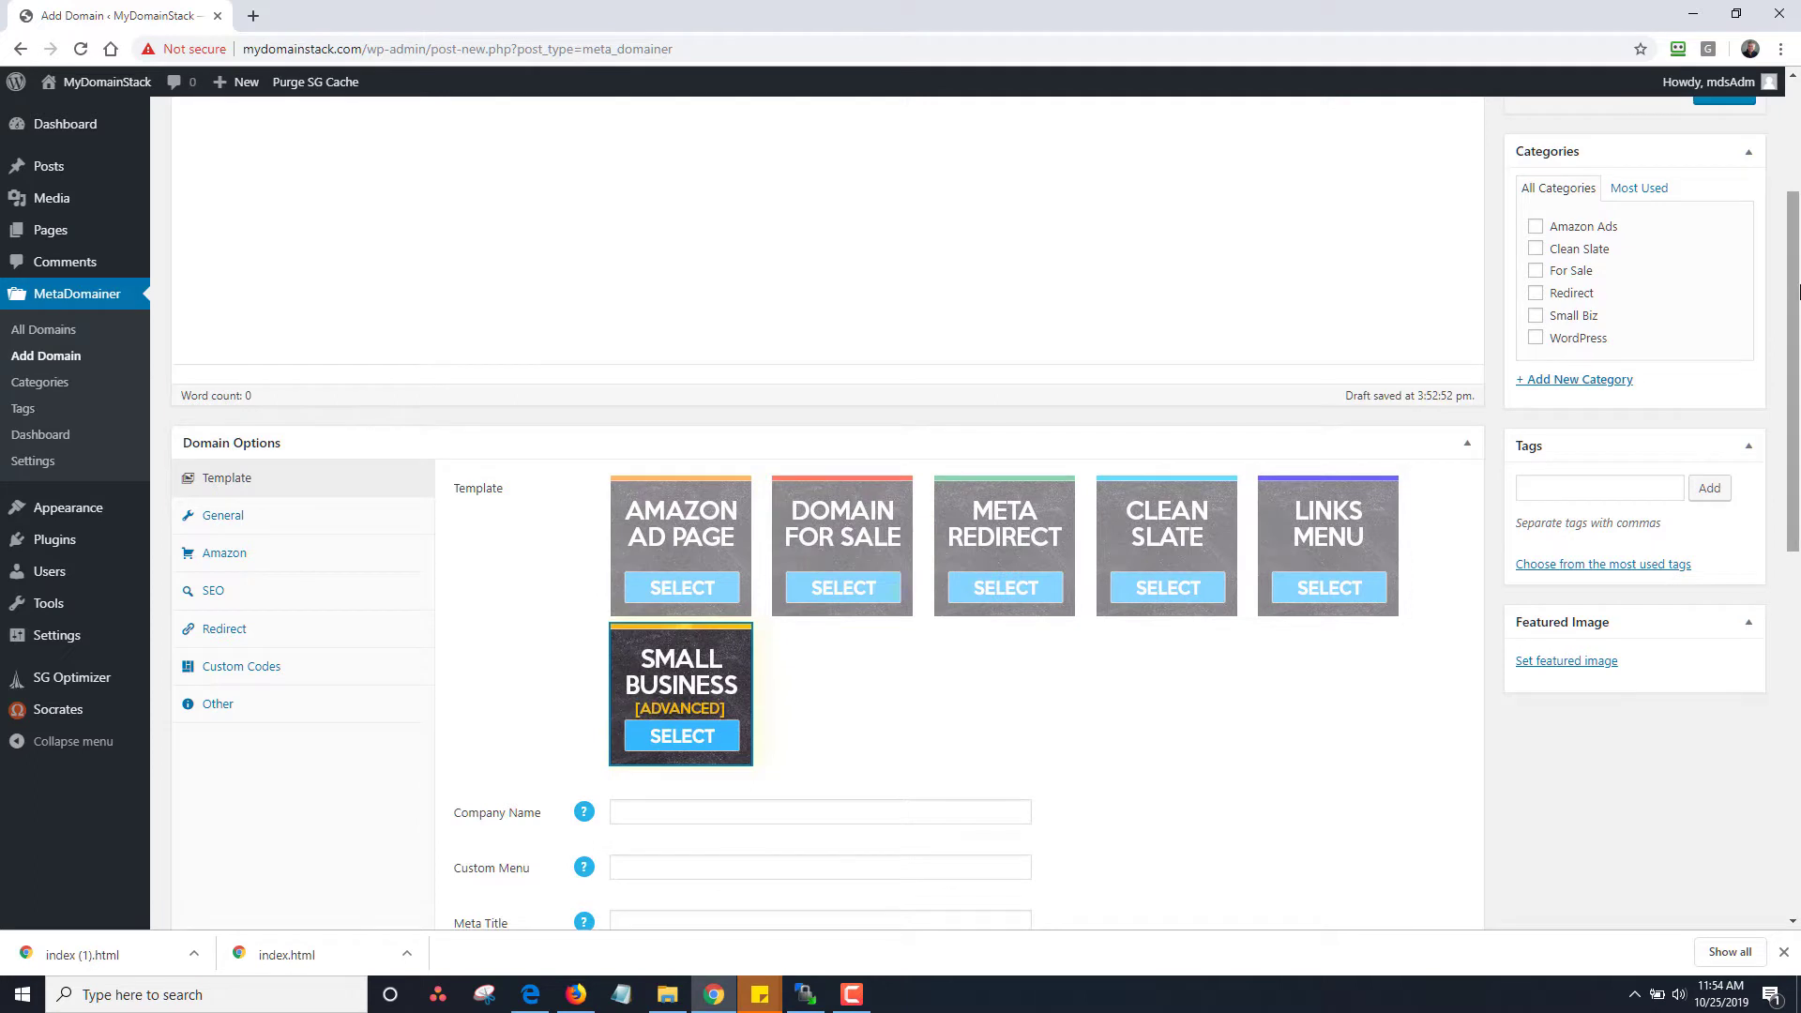
Step: Set the domain's company name to "Maine Weekly" and its custom menu to "MaineWeekly"
{"action": "scroll", "coordinate": [1449, 470], "scroll_direction": "down", "scroll_amount": 3}
{"action": "left_click", "coordinate": [699, 552]}
{"action": "type", "text": "Maine w"}
{"action": "key", "text": "BackSpace"}
{"action": "type", "text": "Weekly"}
{"action": "key", "text": "Tab"}
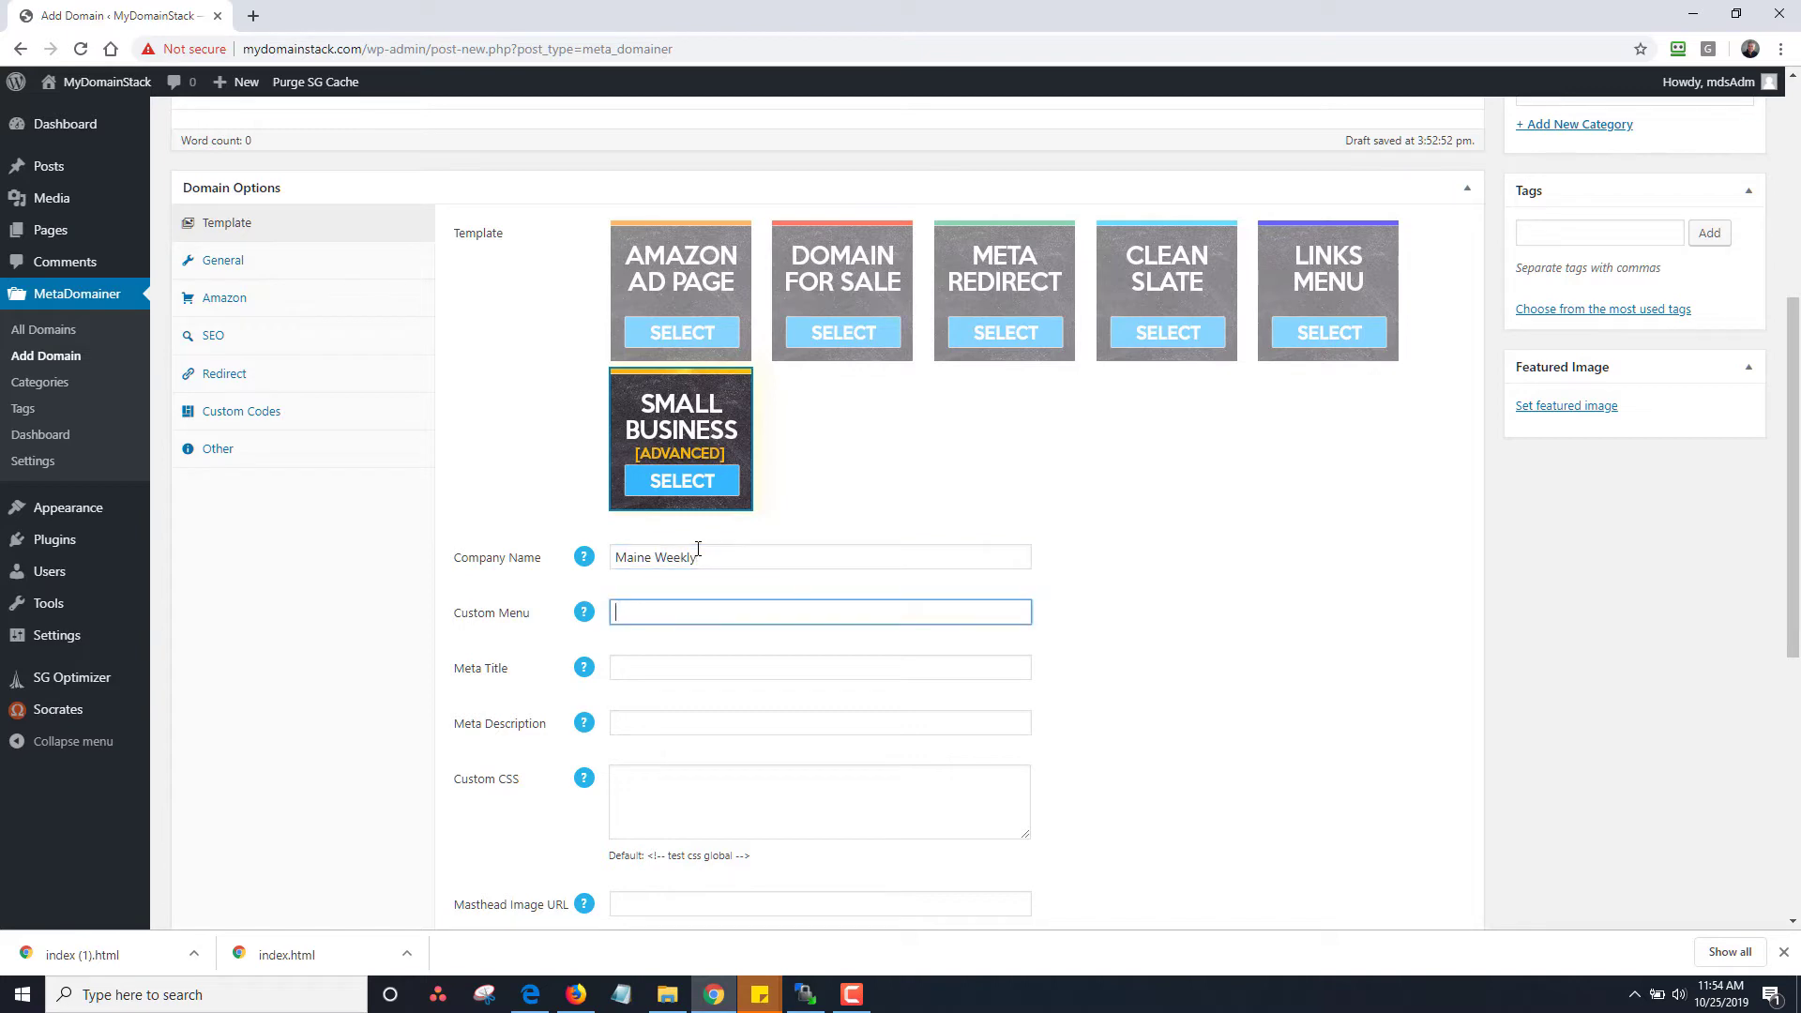
{"action": "type", "text": "MaineWeekly"}
Step: Insert the "Small Biz 1" shortcode layout into the domain's content
{"action": "scroll", "coordinate": [1652, 522], "scroll_direction": "up", "scroll_amount": 5}
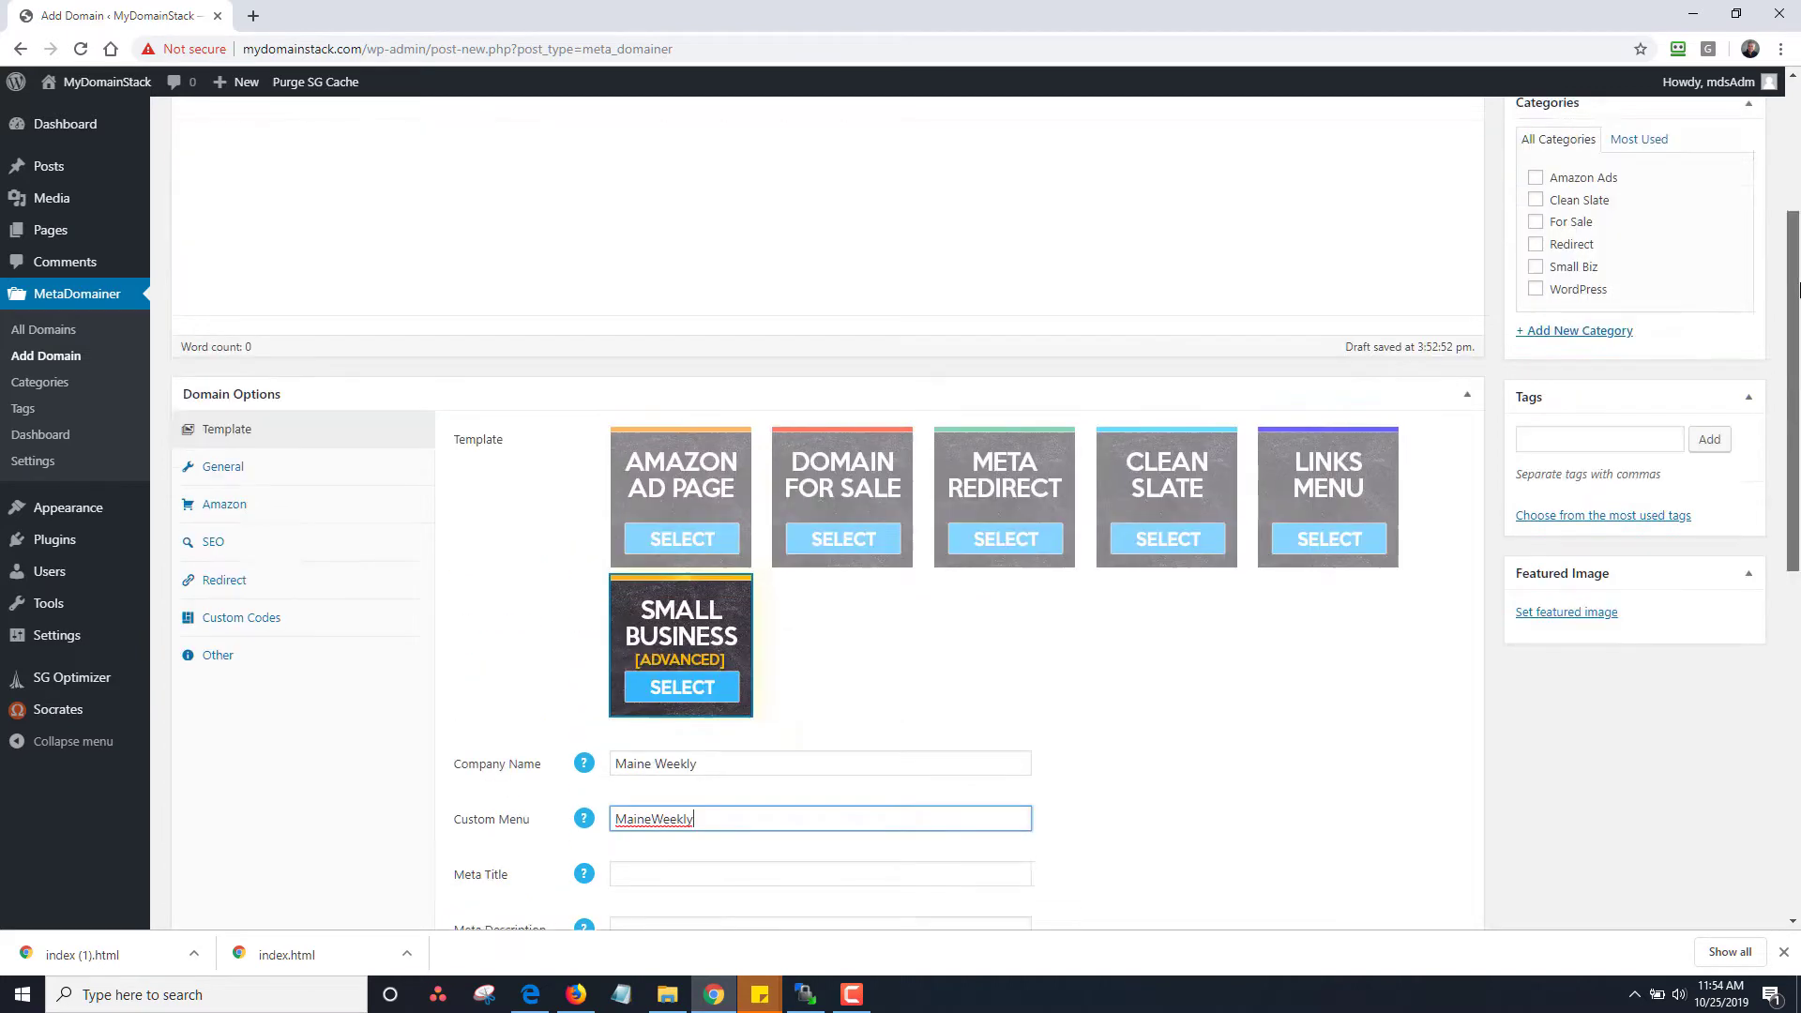
{"action": "left_click", "coordinate": [675, 292]}
{"action": "left_click", "coordinate": [676, 292]}
{"action": "left_click", "coordinate": [646, 293]}
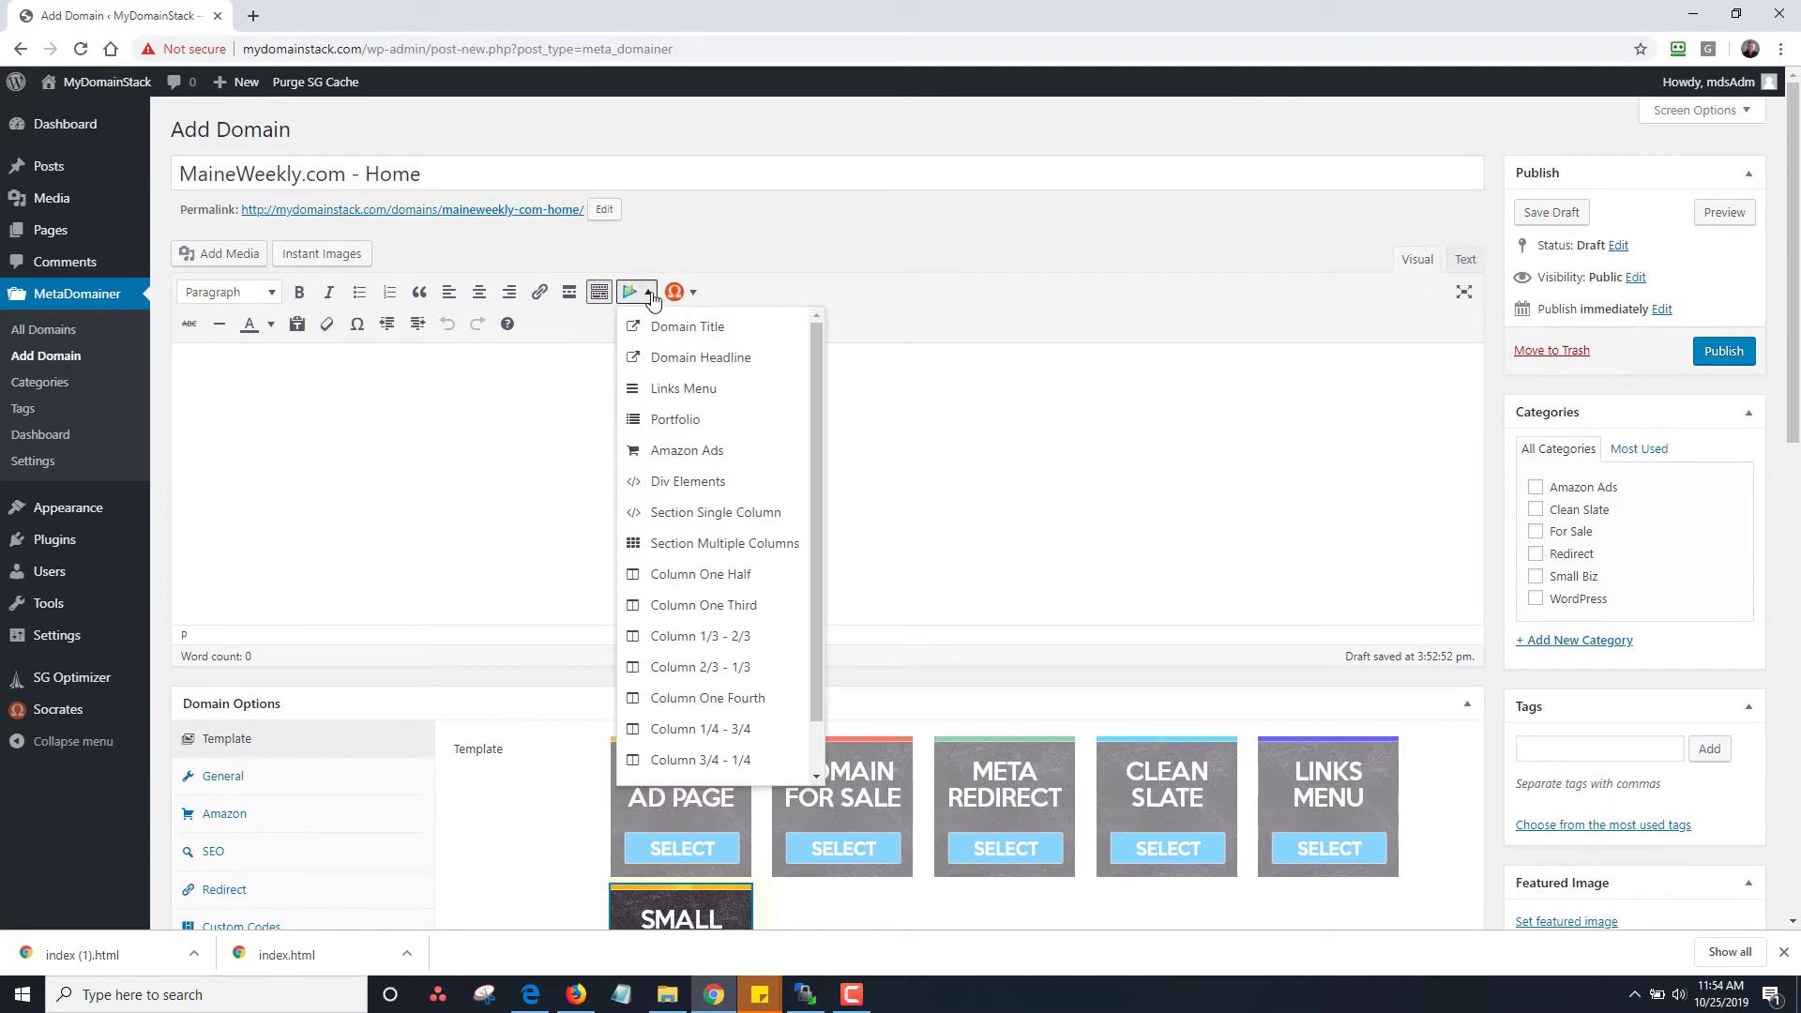
{"action": "scroll", "coordinate": [824, 522], "scroll_direction": "down", "scroll_amount": 2}
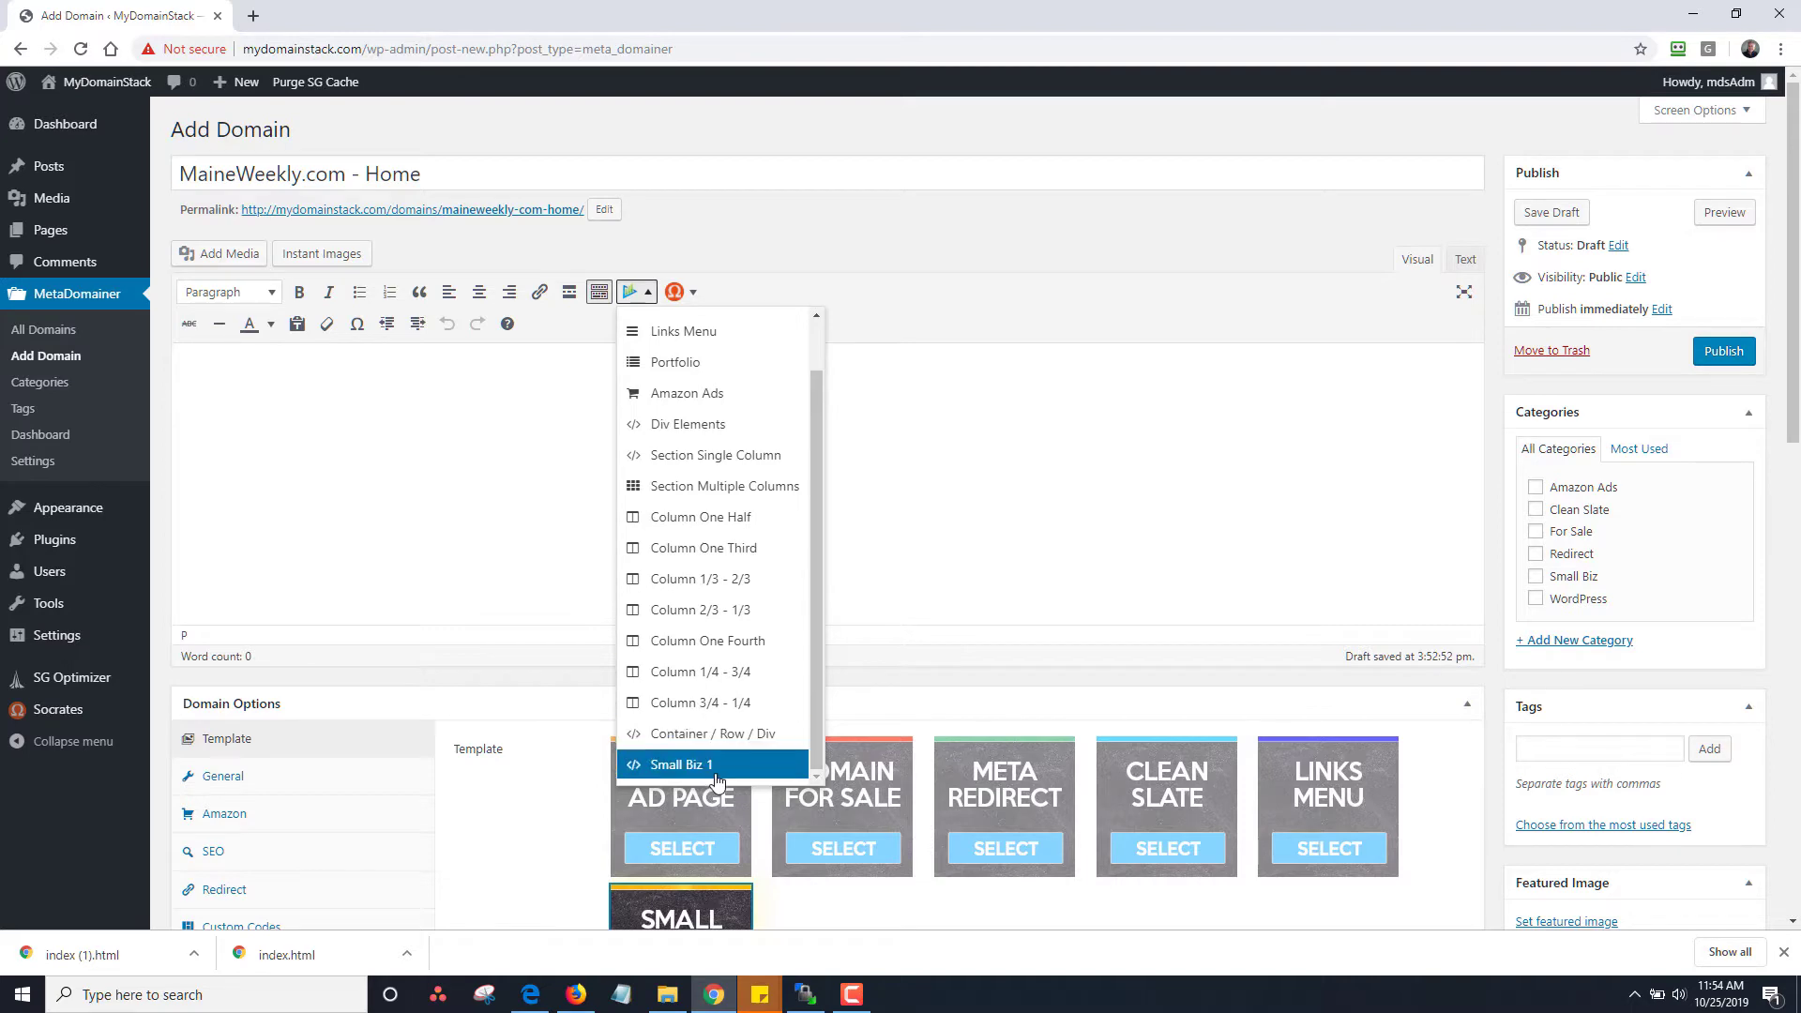
{"action": "left_click", "coordinate": [680, 753]}
Step: Replace the masthead section's heading text with "Maine Weekly"
{"action": "left_click_drag", "start_coordinate": [183, 449], "coordinate": [735, 479]}
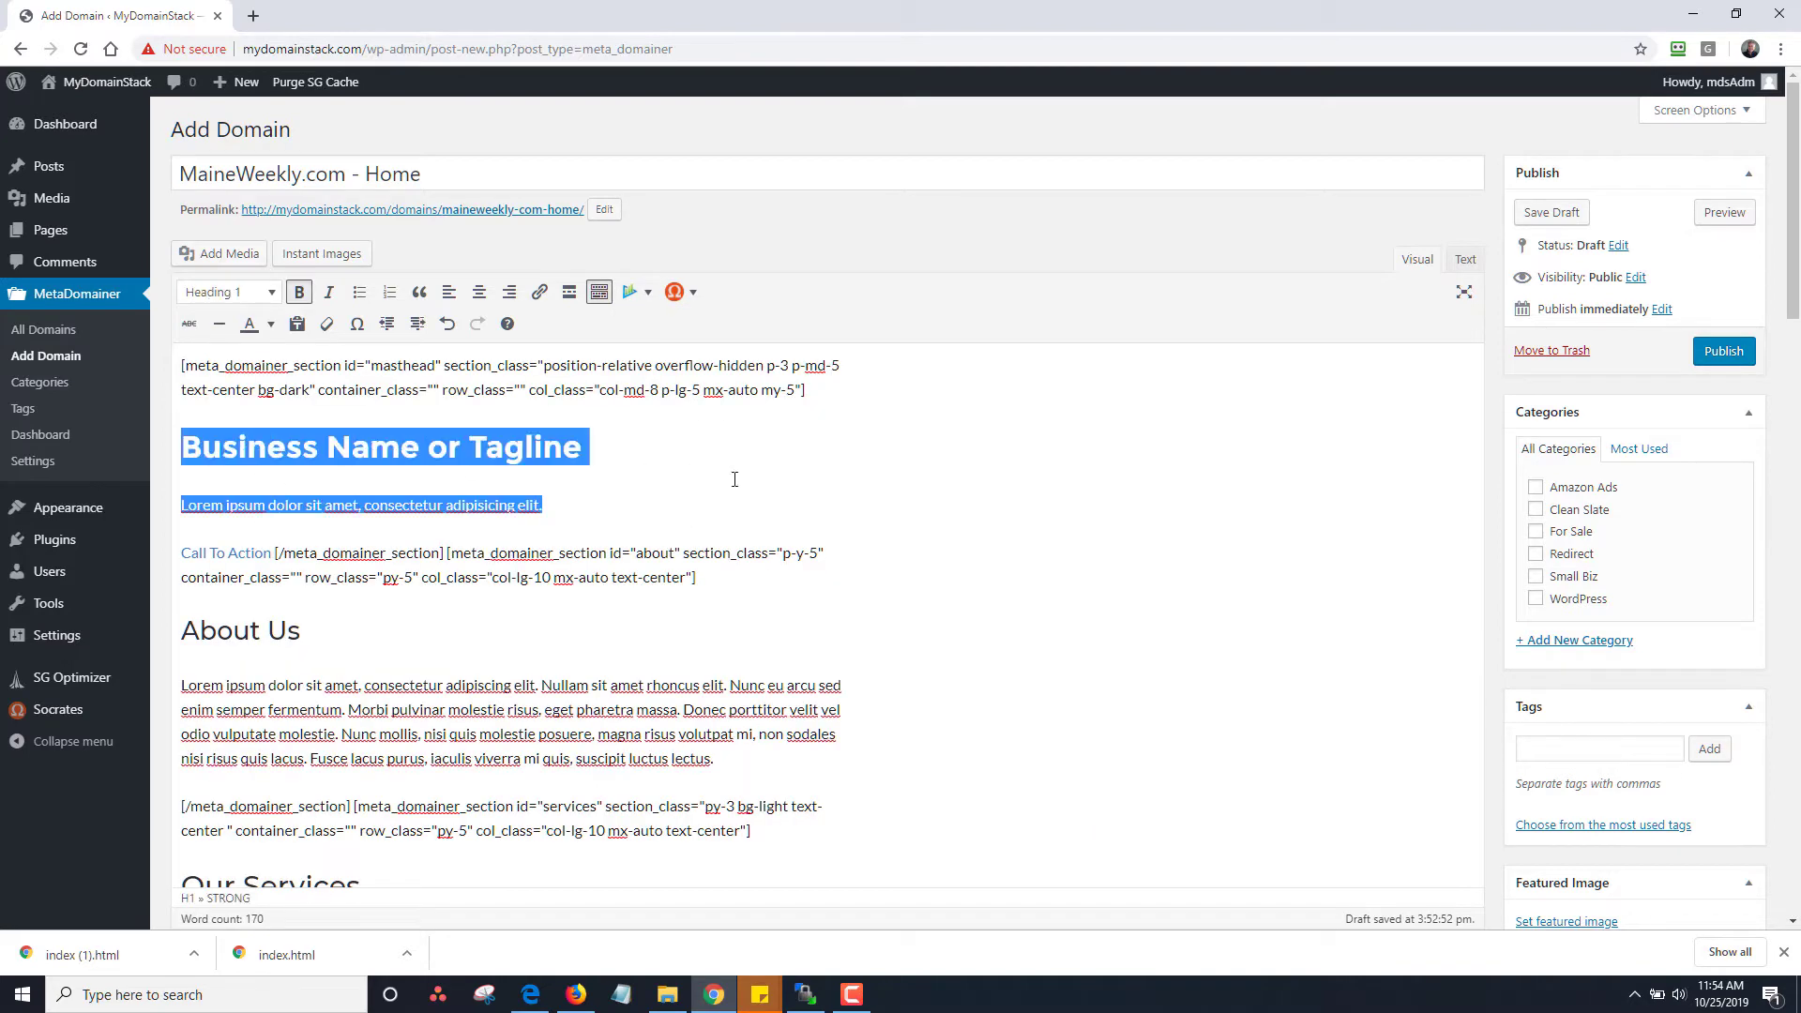
{"action": "left_click_drag", "start_coordinate": [605, 447], "coordinate": [183, 460]}
{"action": "type", "text": "Maine"}
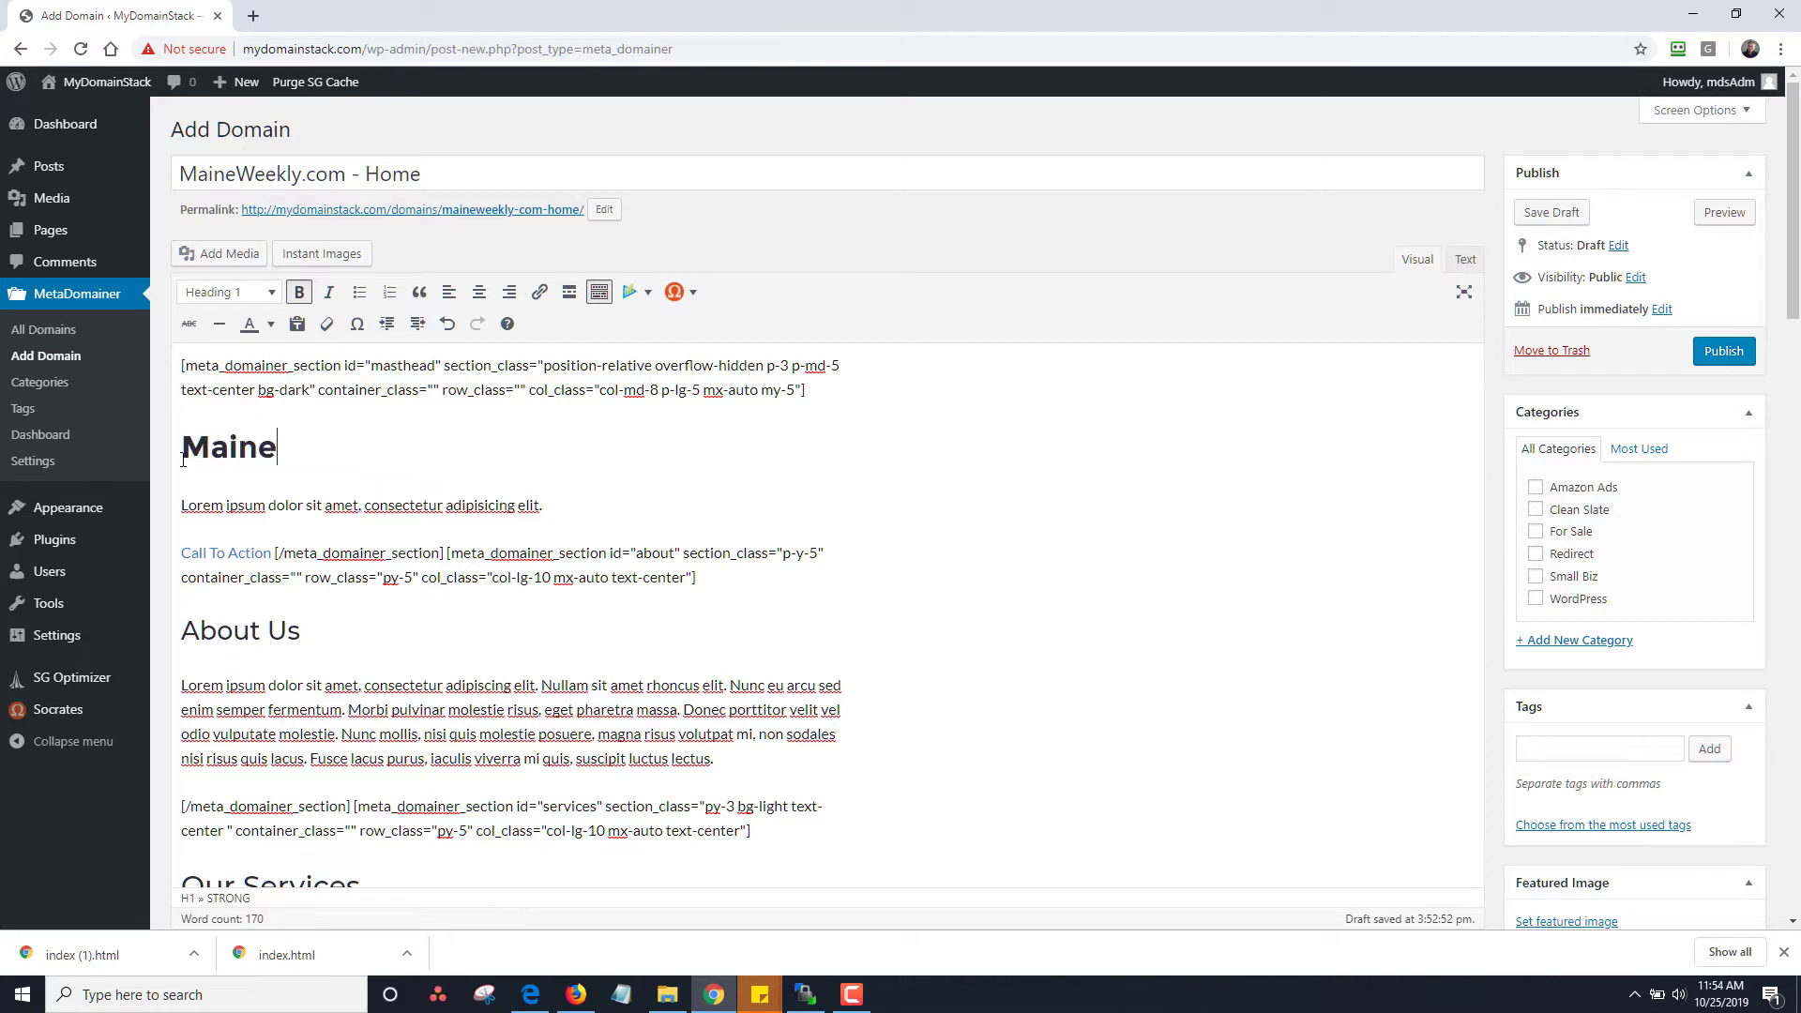
{"action": "type", "text": " Weekly"}
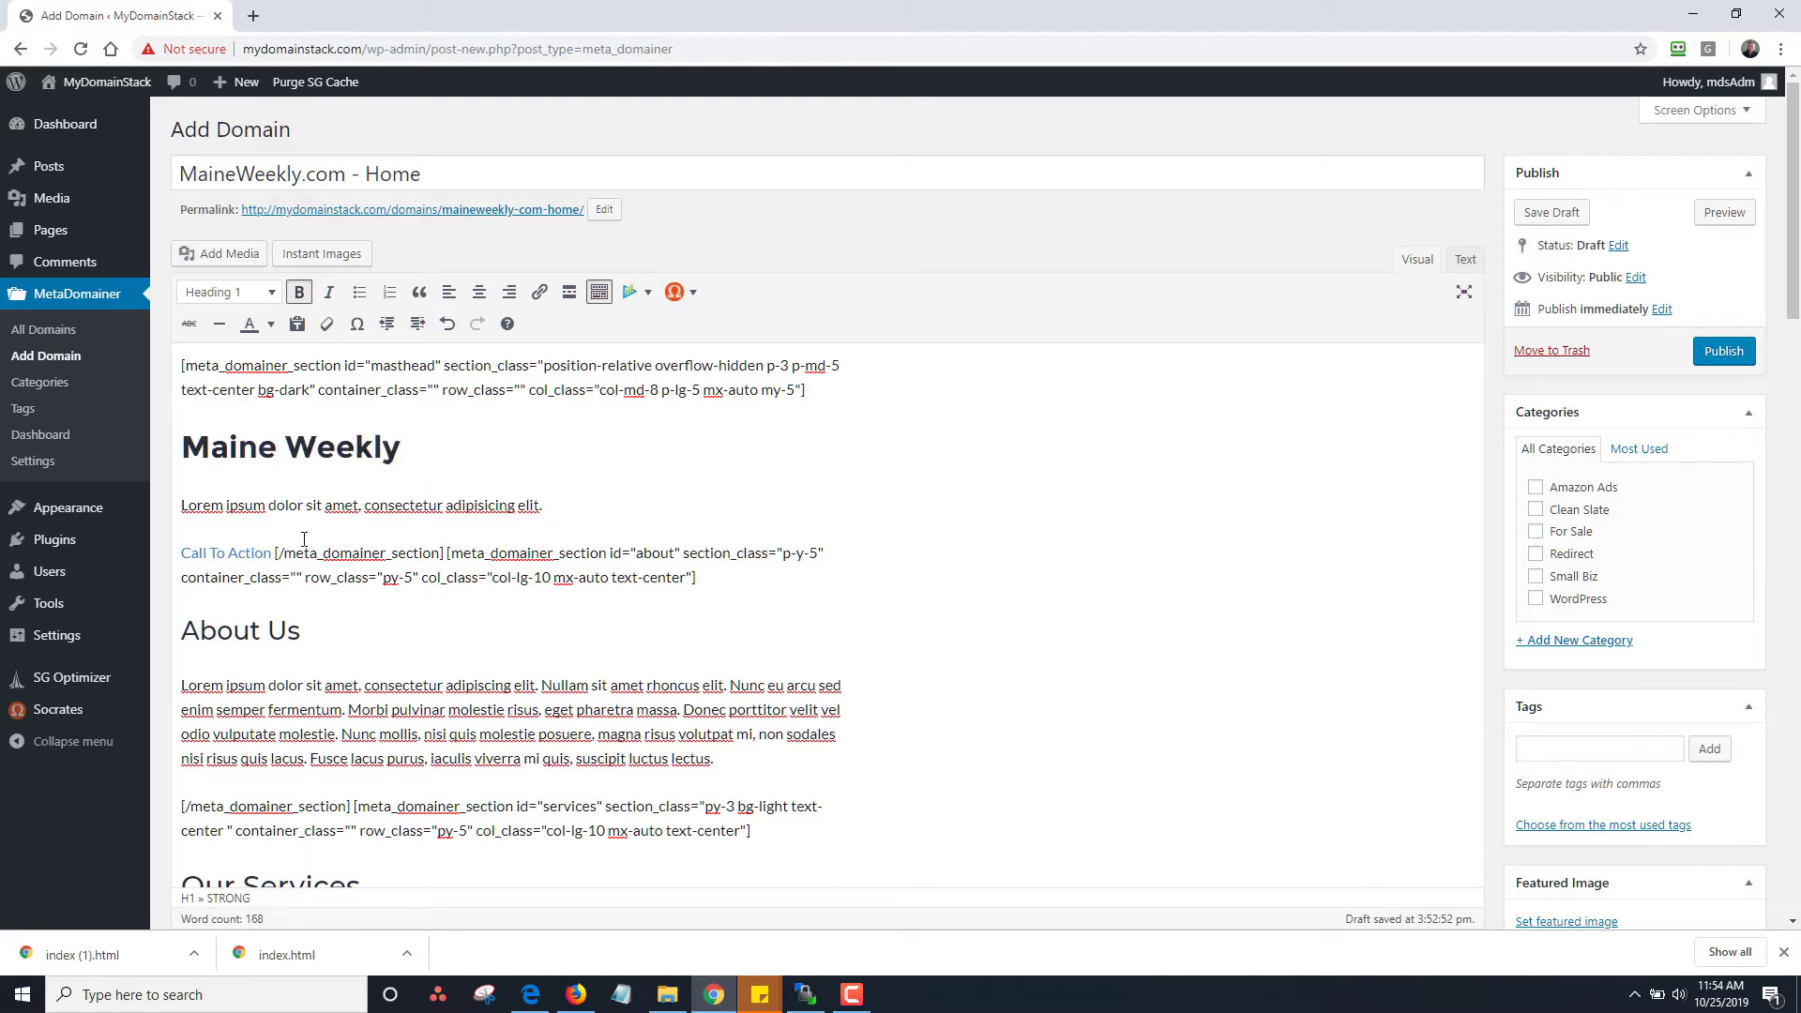
Step: Delete all content after the masthead section, from the about section's opening shortcode to the end
{"action": "scroll", "coordinate": [584, 466], "scroll_direction": "down", "scroll_amount": 3}
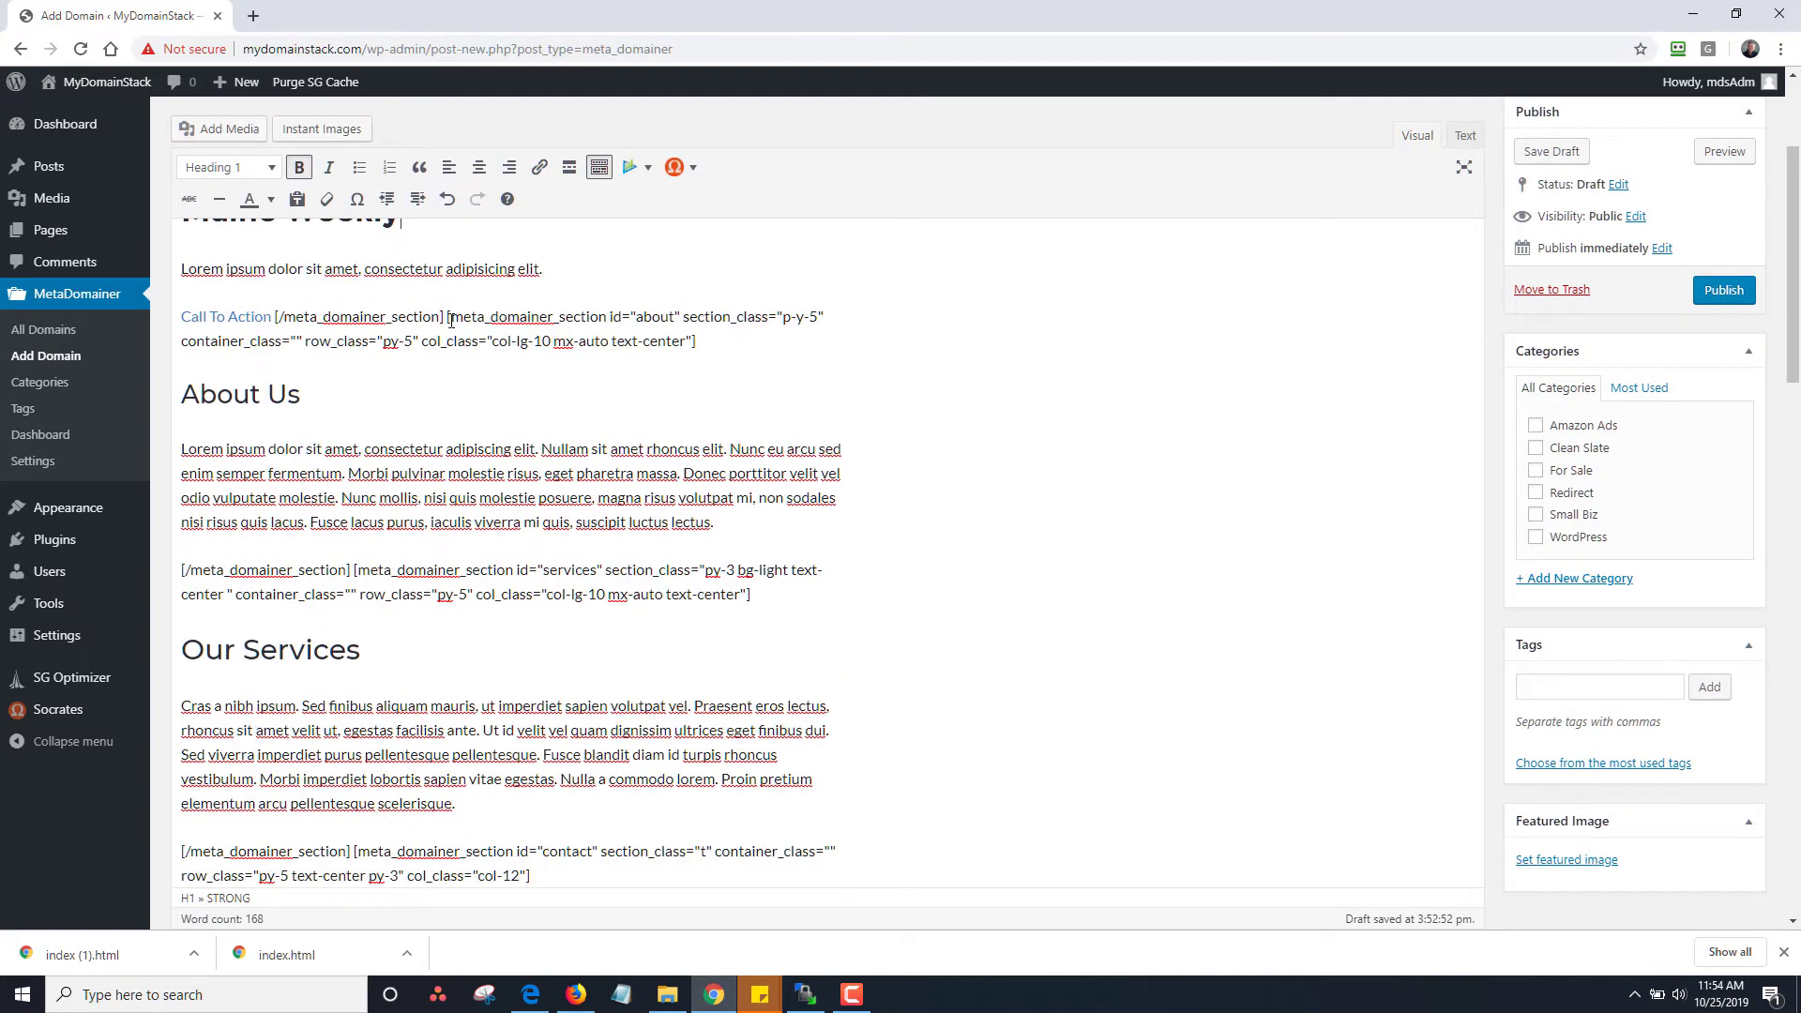
{"action": "left_click_drag", "start_coordinate": [449, 319], "coordinate": [657, 873]}
{"action": "scroll", "coordinate": [690, 542], "scroll_direction": "down", "scroll_amount": 10}
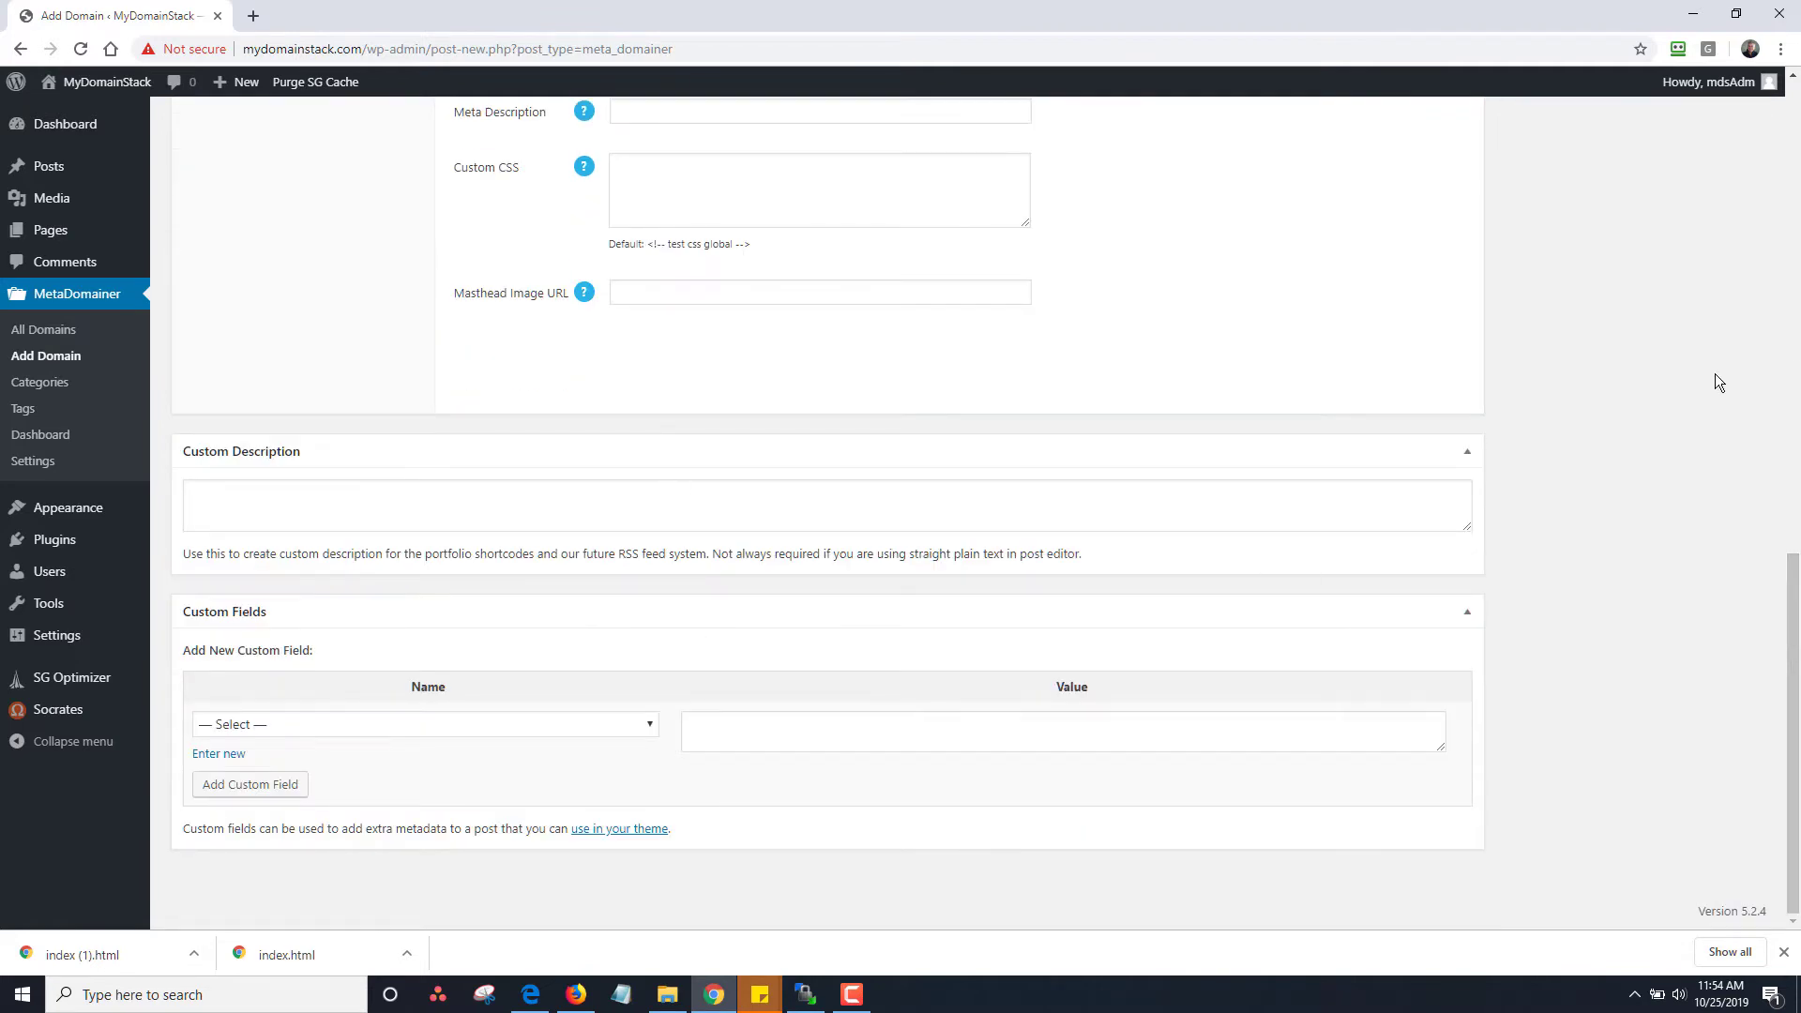
Step: Publish the home page and view it through its permalink in a new browser tab
{"action": "scroll", "coordinate": [1791, 550], "scroll_direction": "up", "scroll_amount": 10}
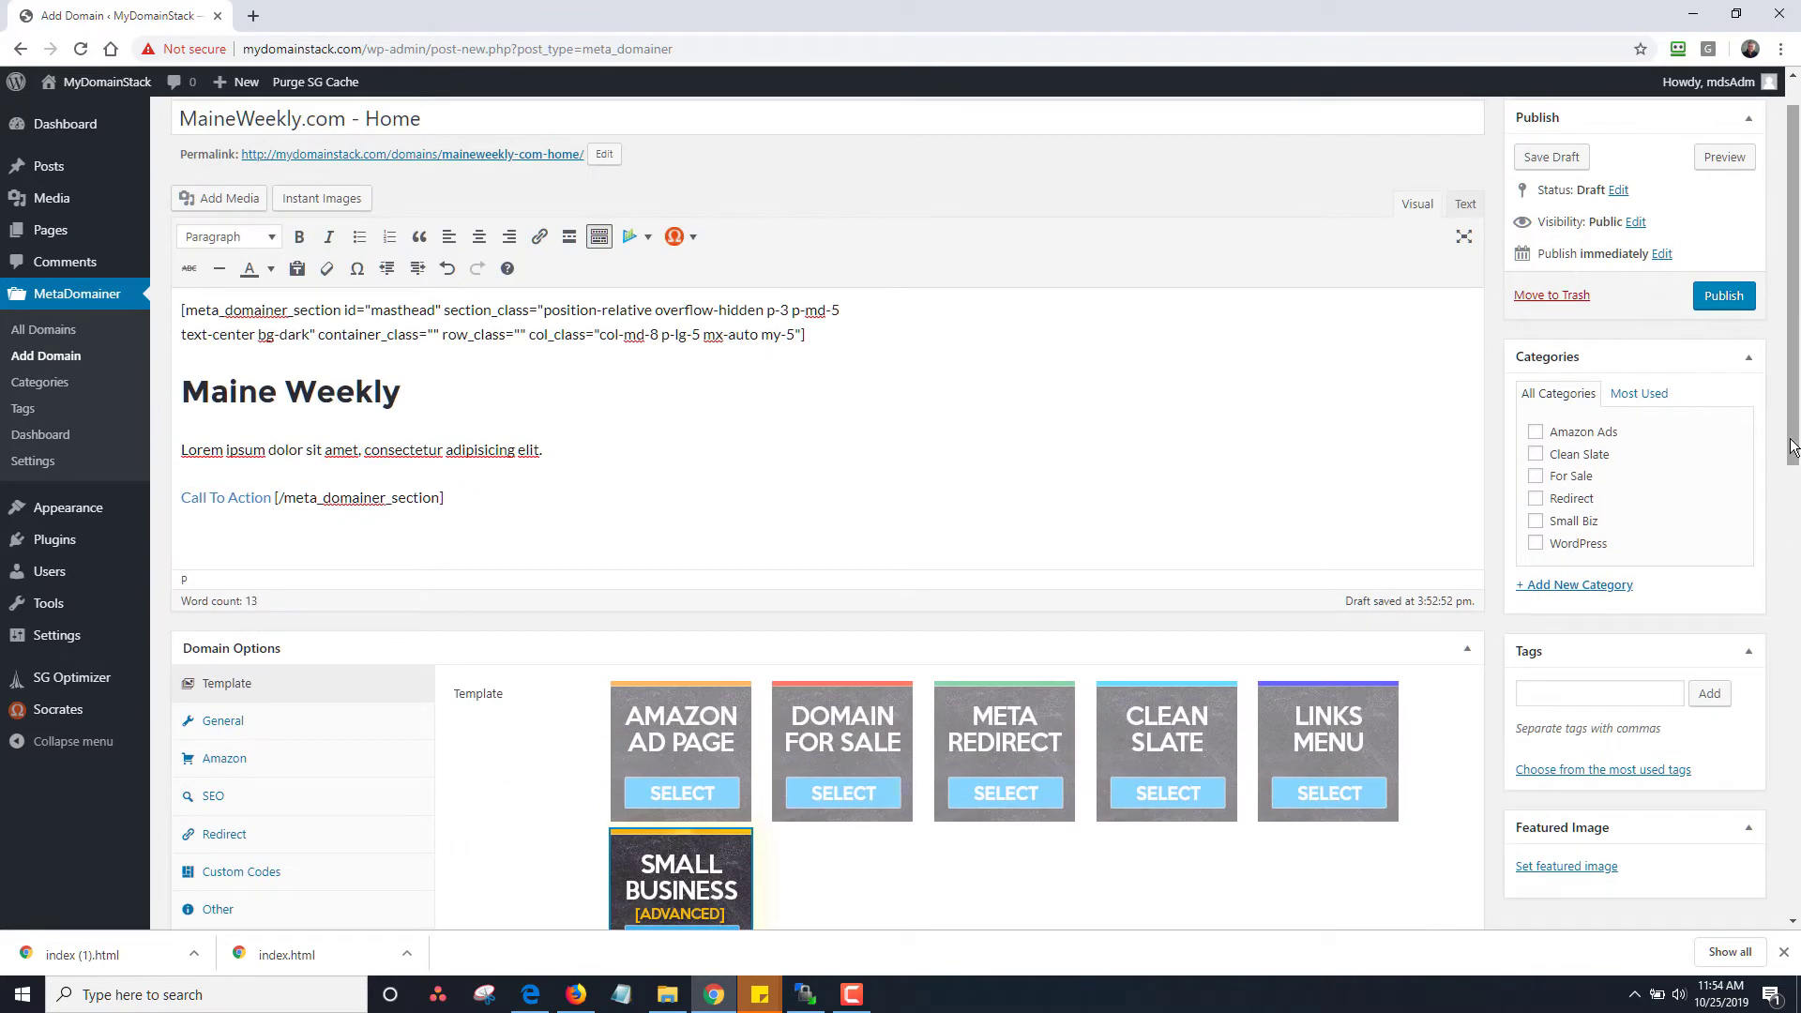
{"action": "left_click", "coordinate": [1720, 299]}
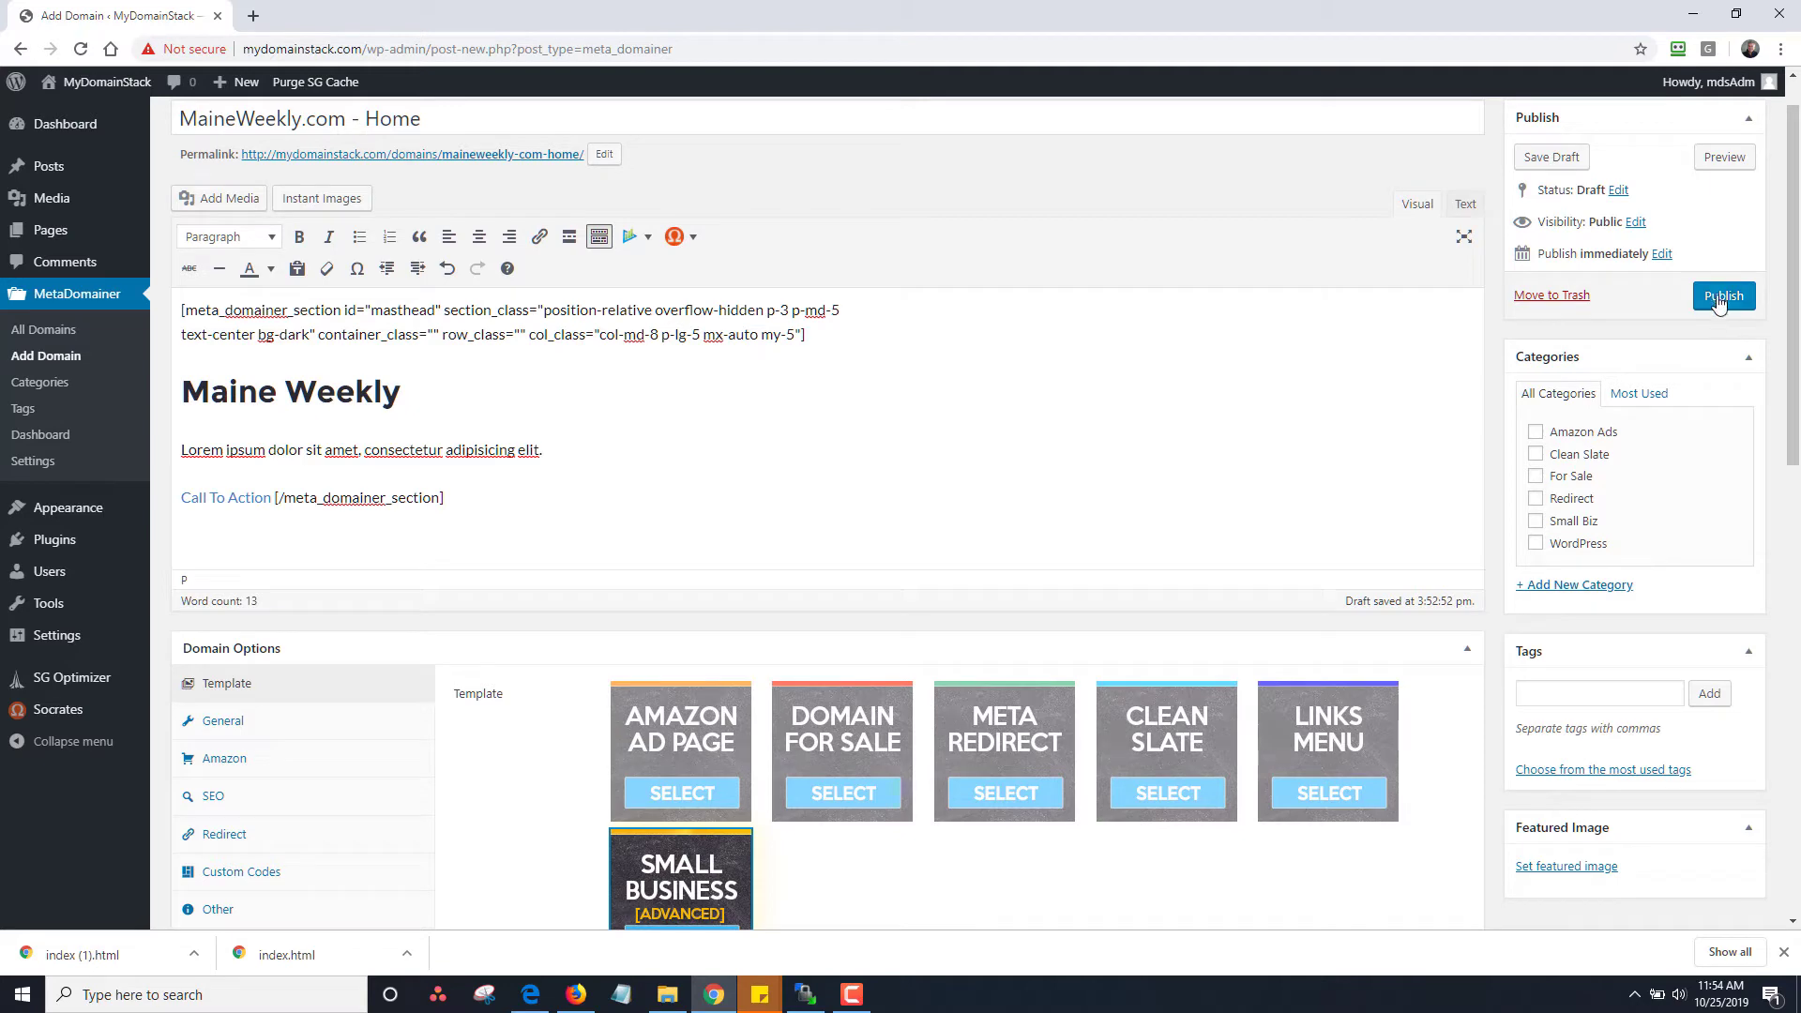
{"action": "right_click", "coordinate": [475, 306]}
{"action": "left_click", "coordinate": [490, 319]}
{"action": "left_click", "coordinate": [308, 16]}
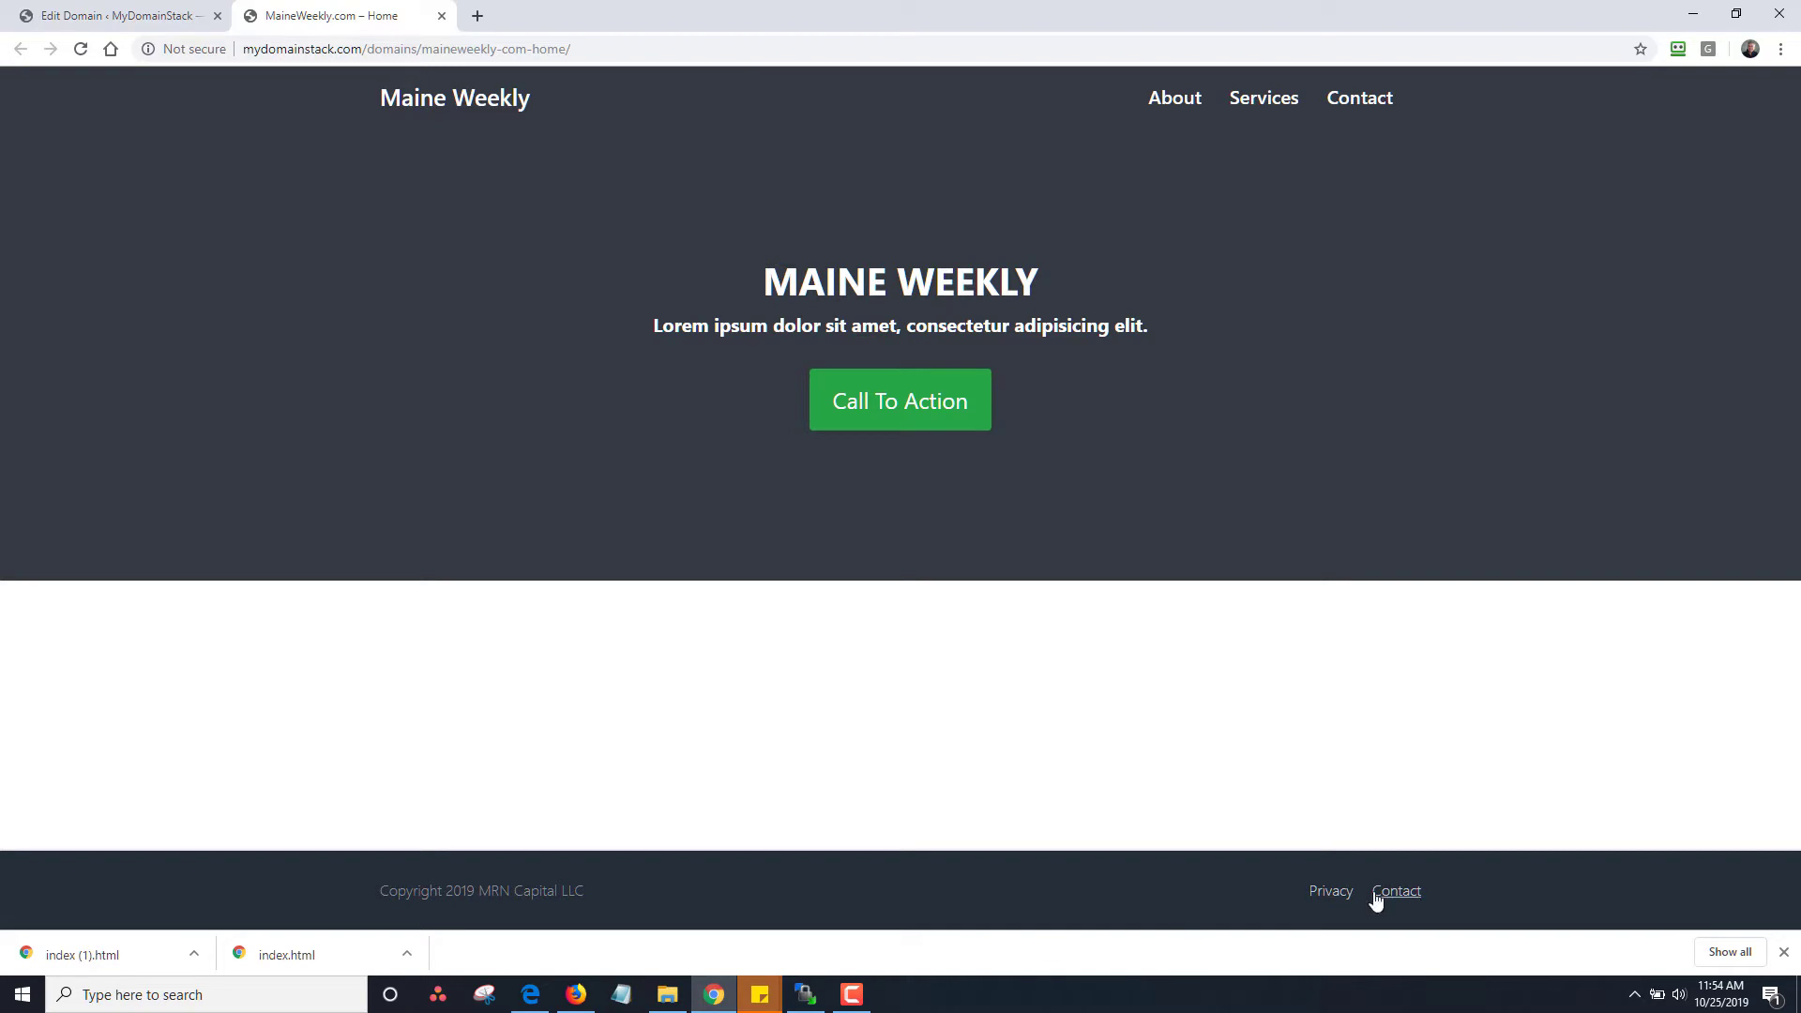
Step: Start a new domain entry and title it "MaineWeekly.com - About"
{"action": "left_click", "coordinate": [152, 20]}
{"action": "left_click", "coordinate": [339, 129]}
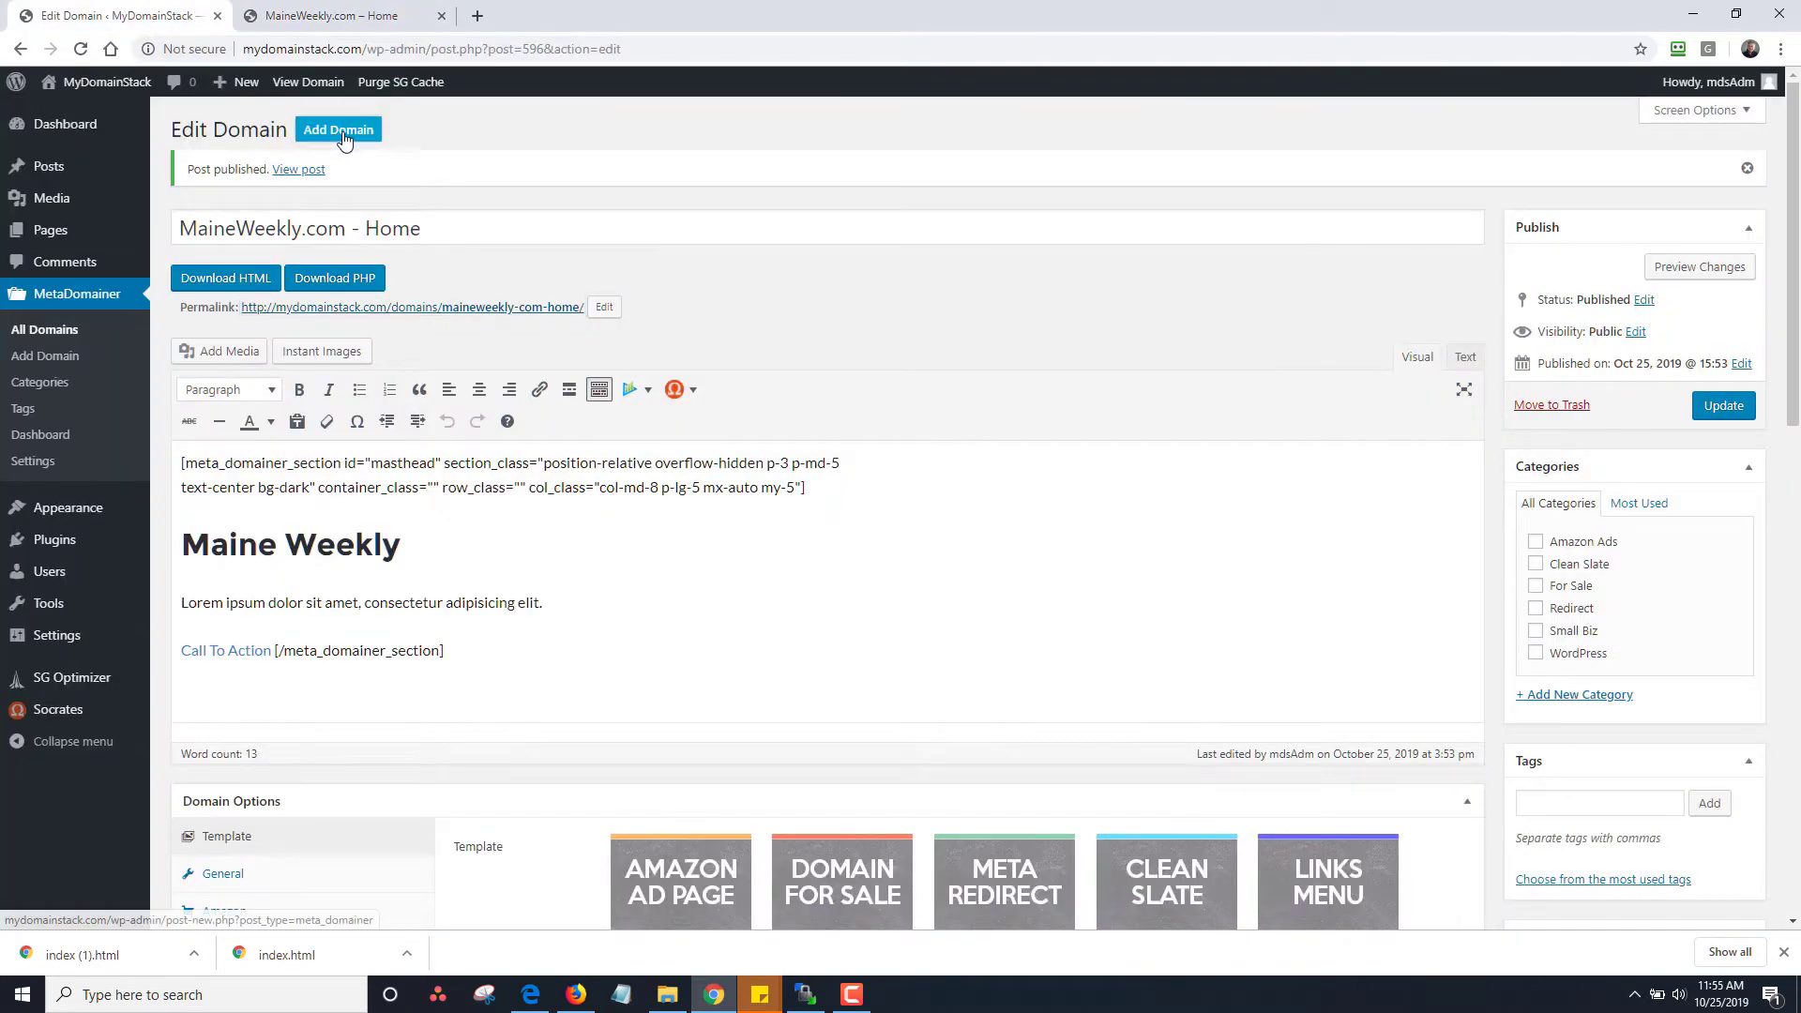
{"action": "type", "text": "MaineWeke"}
{"action": "key", "text": "BackSpace"}
{"action": "key", "text": "BackSpace"}
{"action": "type", "text": "ek"}
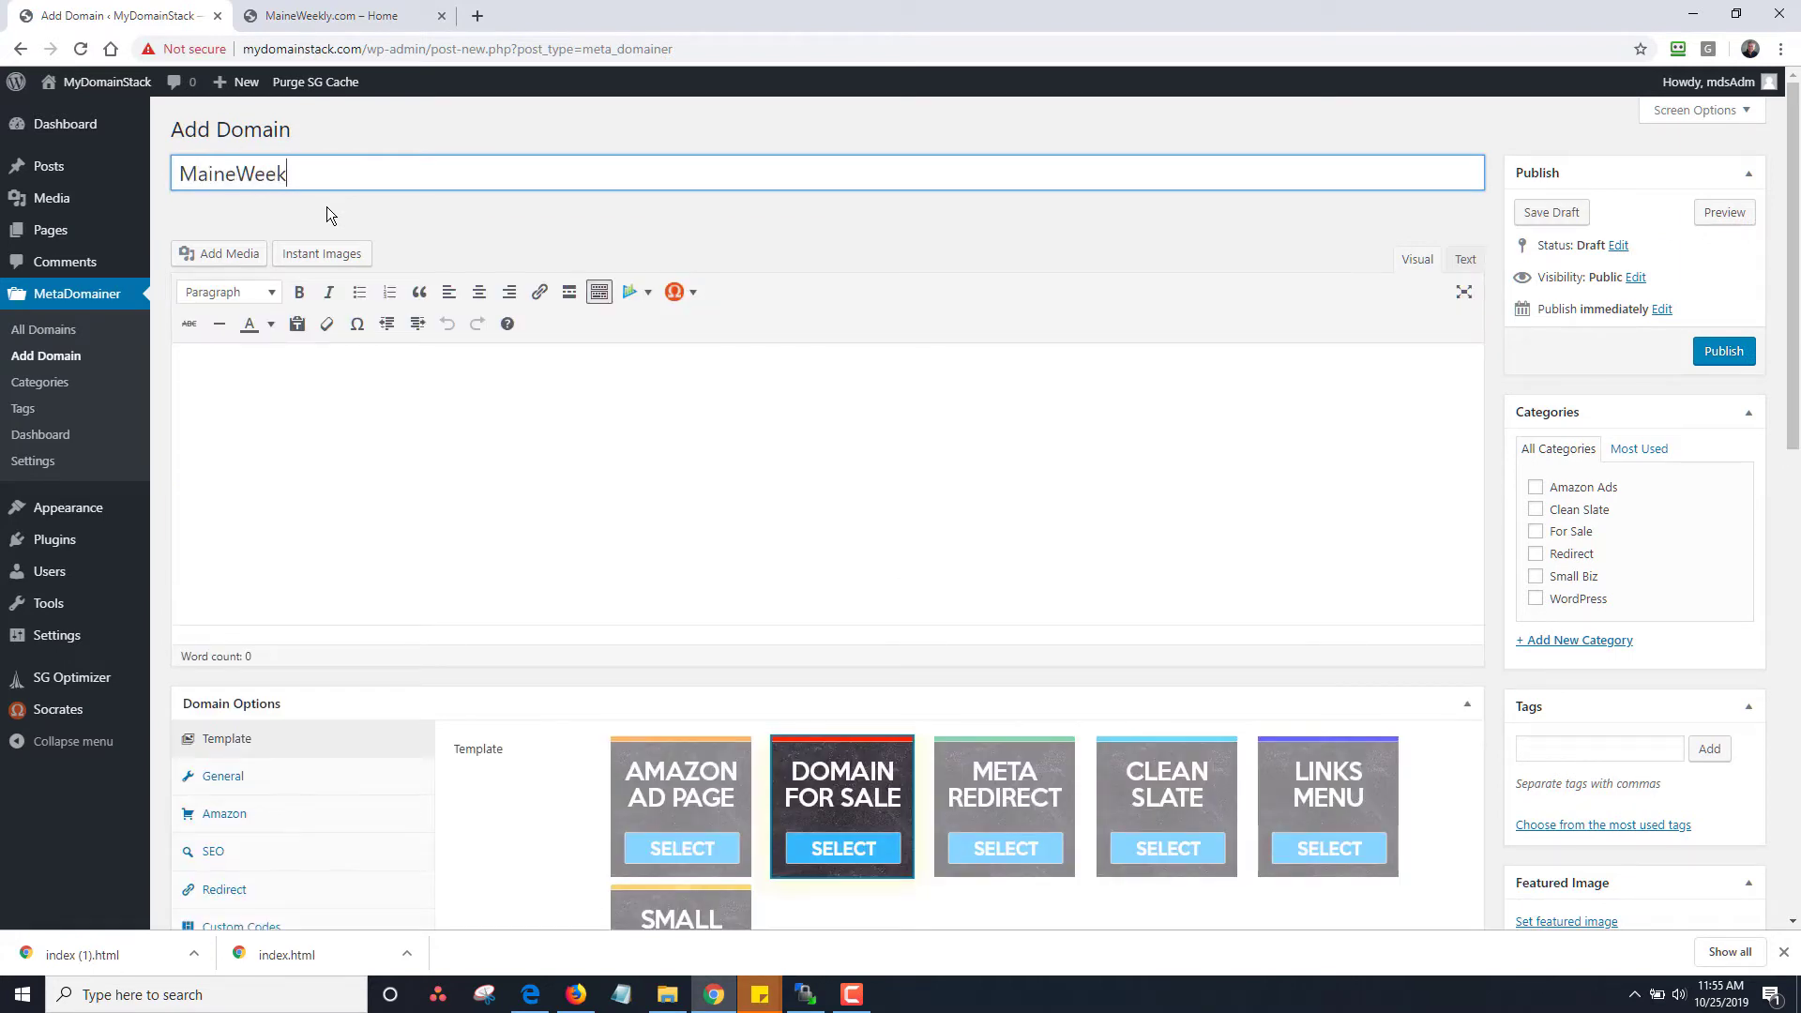
{"action": "type", "text": "ly.com - About"}
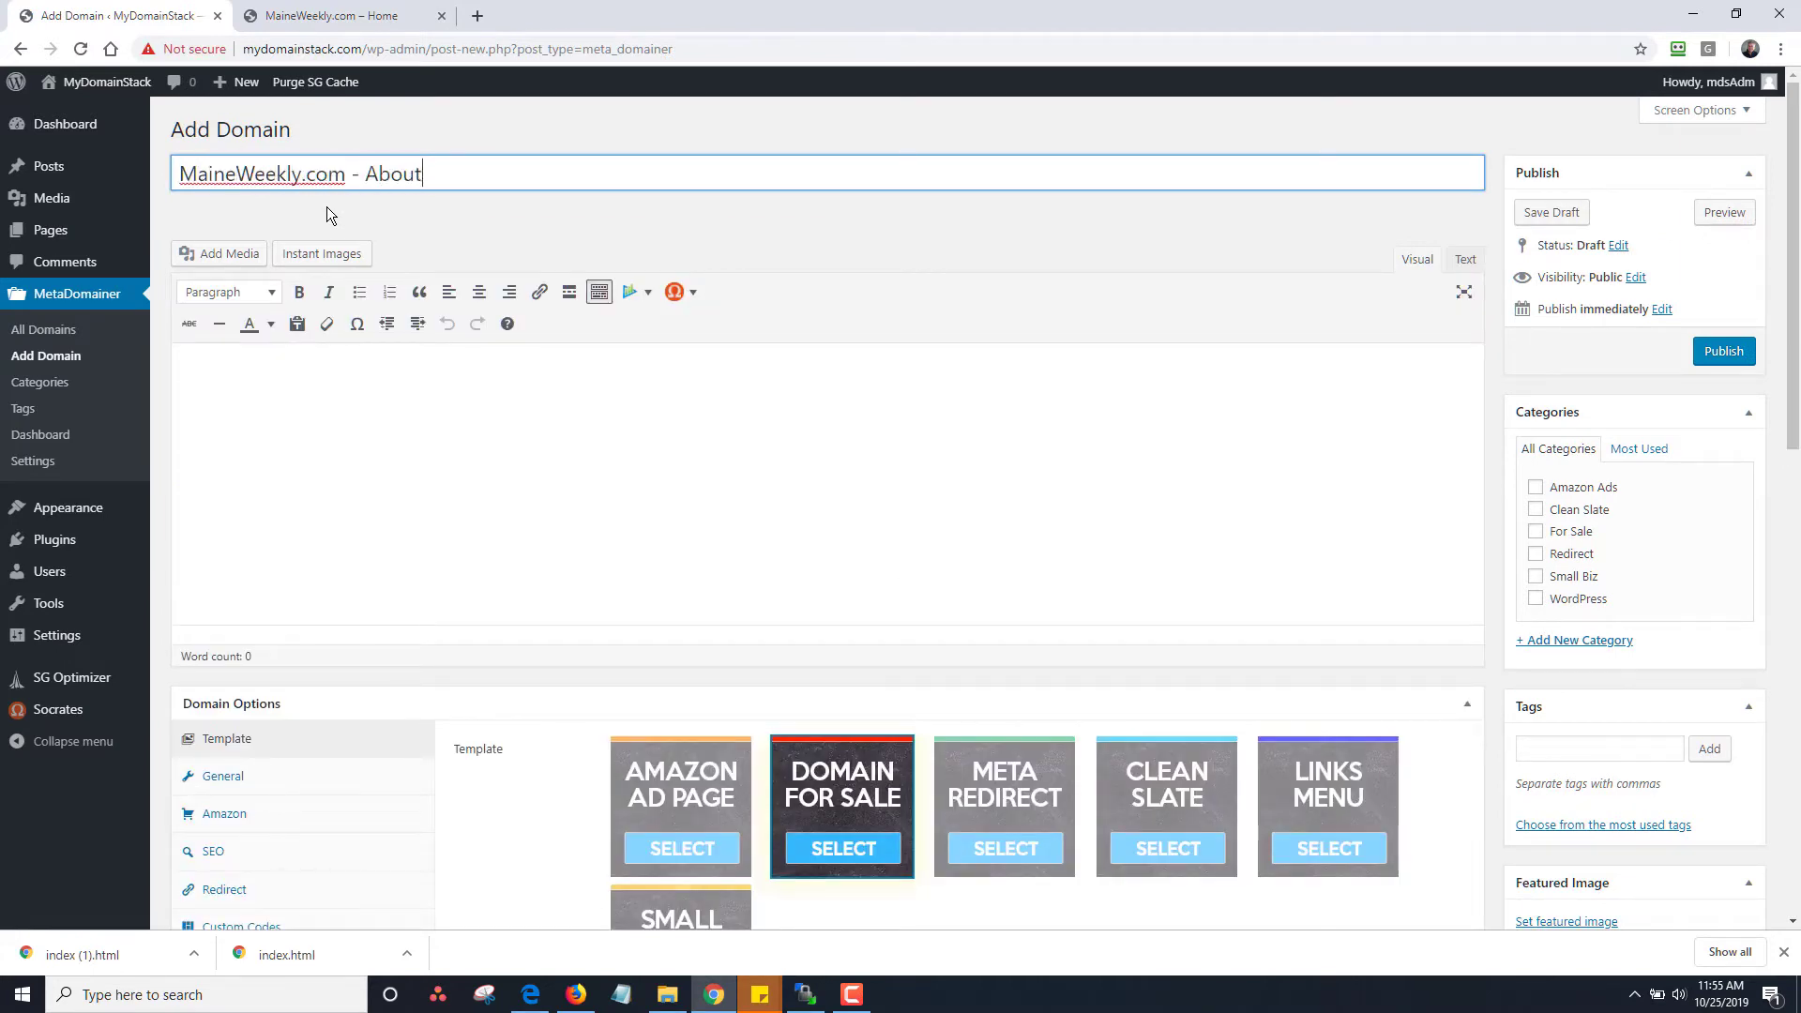
Step: Apply the Small Business template to the About page and enter MaineWeekly as the company name
{"action": "scroll", "coordinate": [1002, 598], "scroll_direction": "down", "scroll_amount": 3}
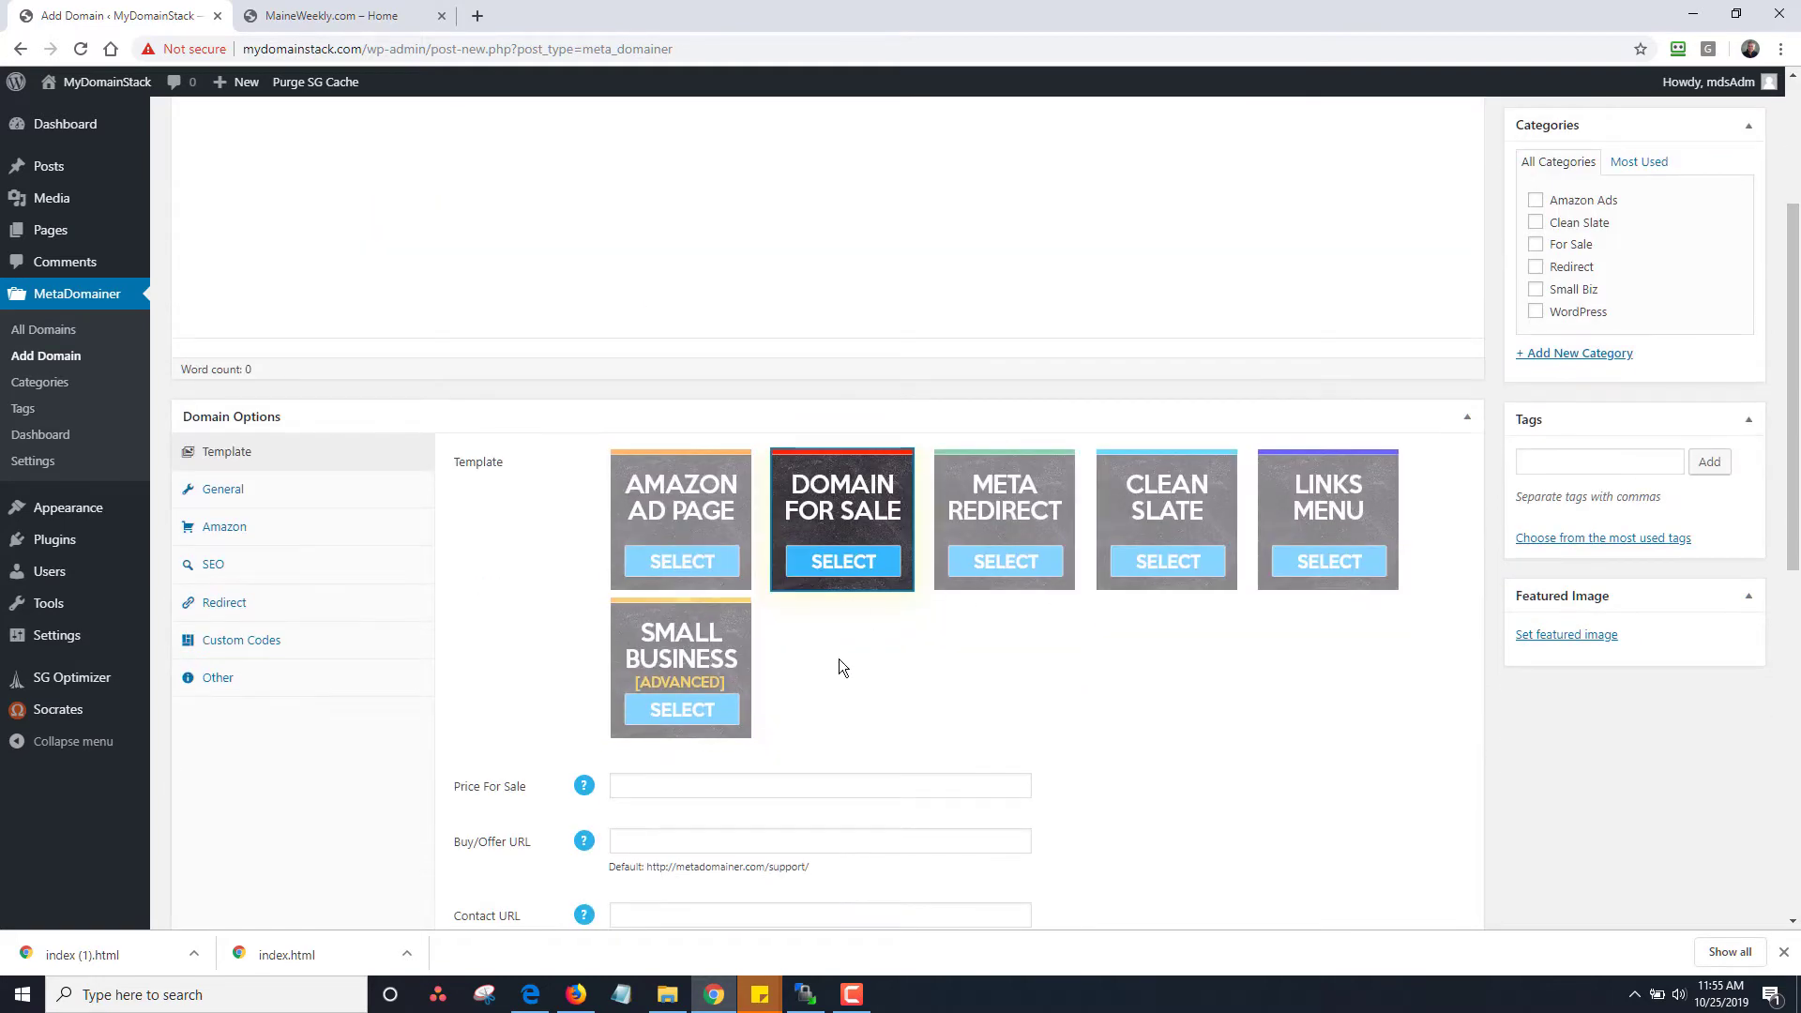
{"action": "left_click", "coordinate": [699, 699]}
{"action": "scroll", "coordinate": [1102, 718], "scroll_direction": "down", "scroll_amount": 3}
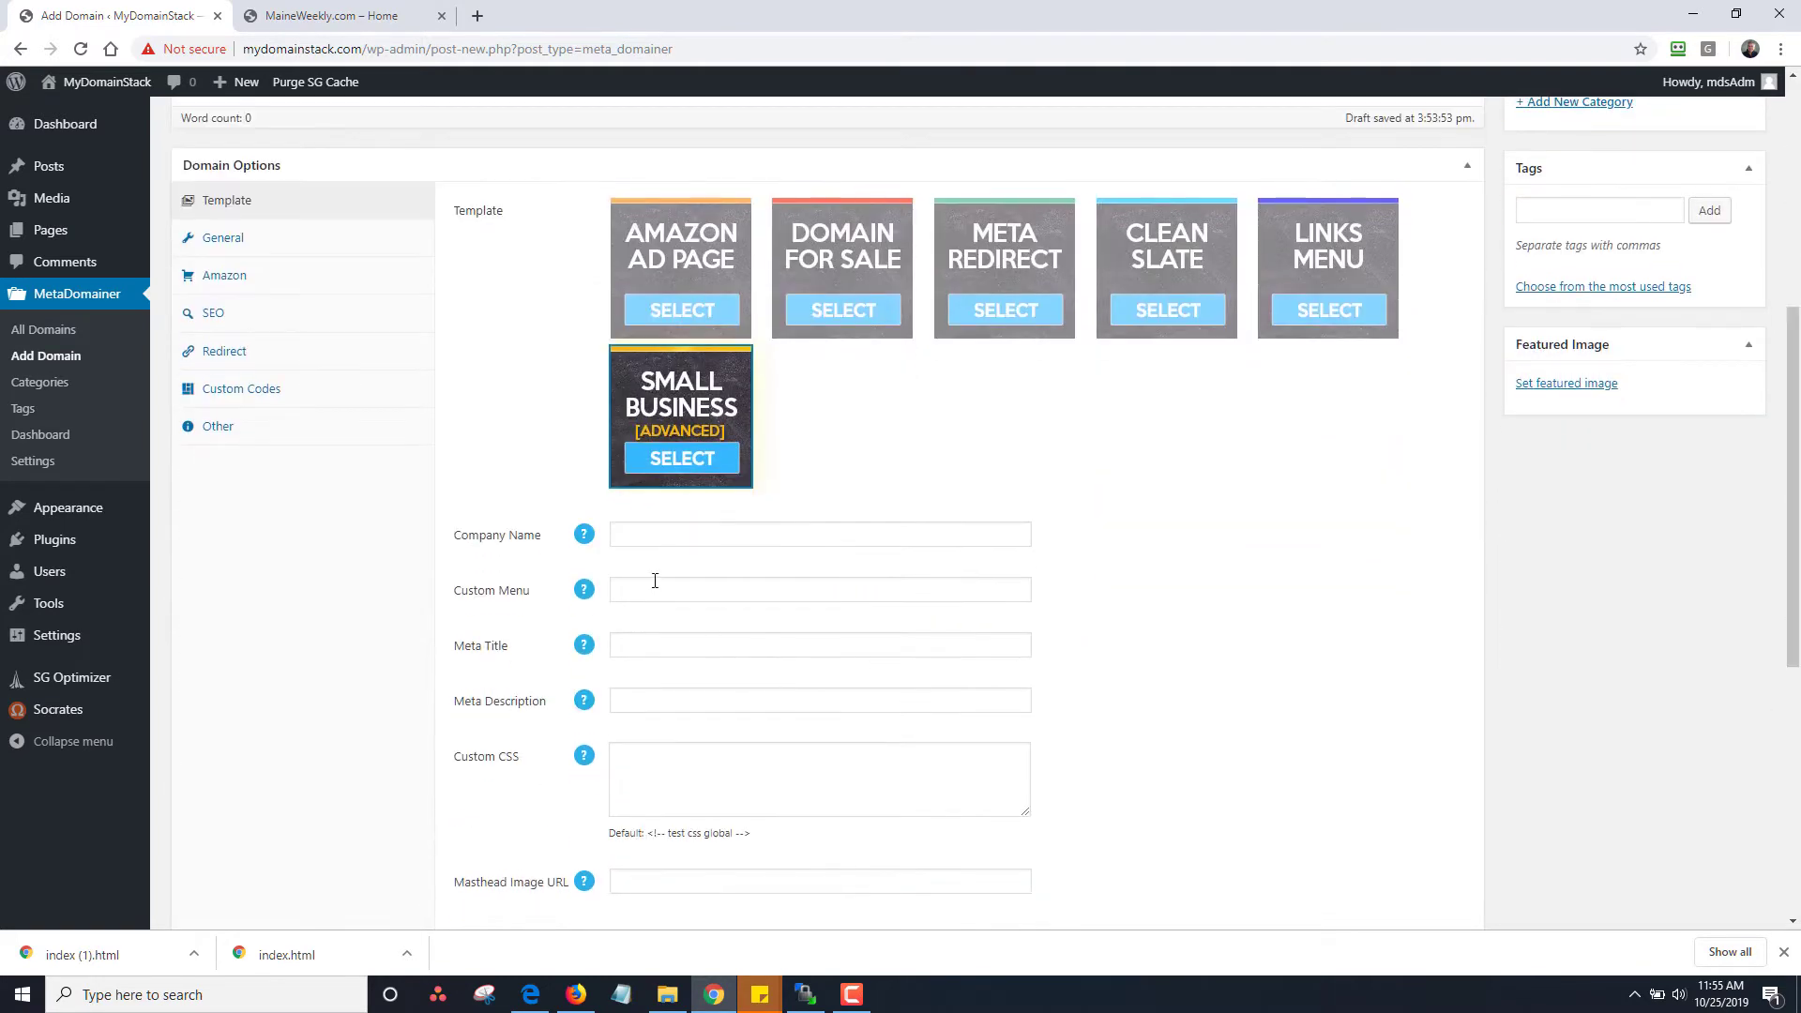
{"action": "left_click", "coordinate": [633, 534]}
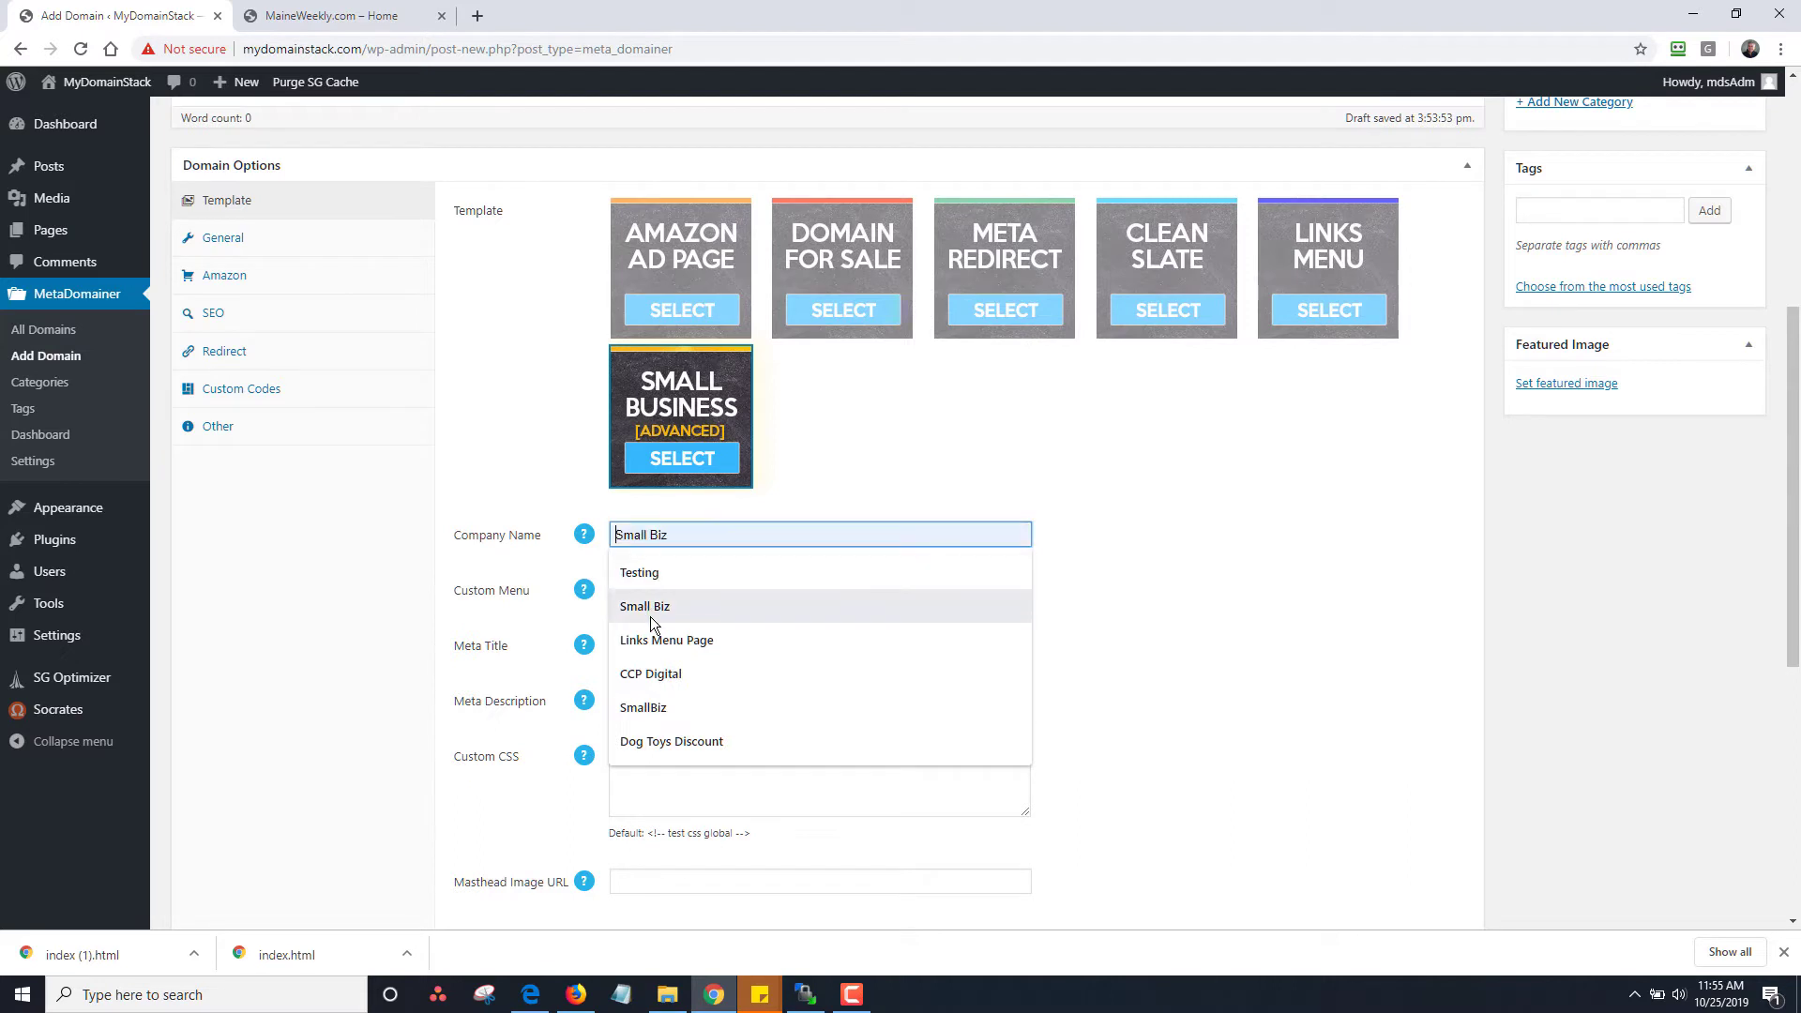
{"action": "type", "text": "Maine"}
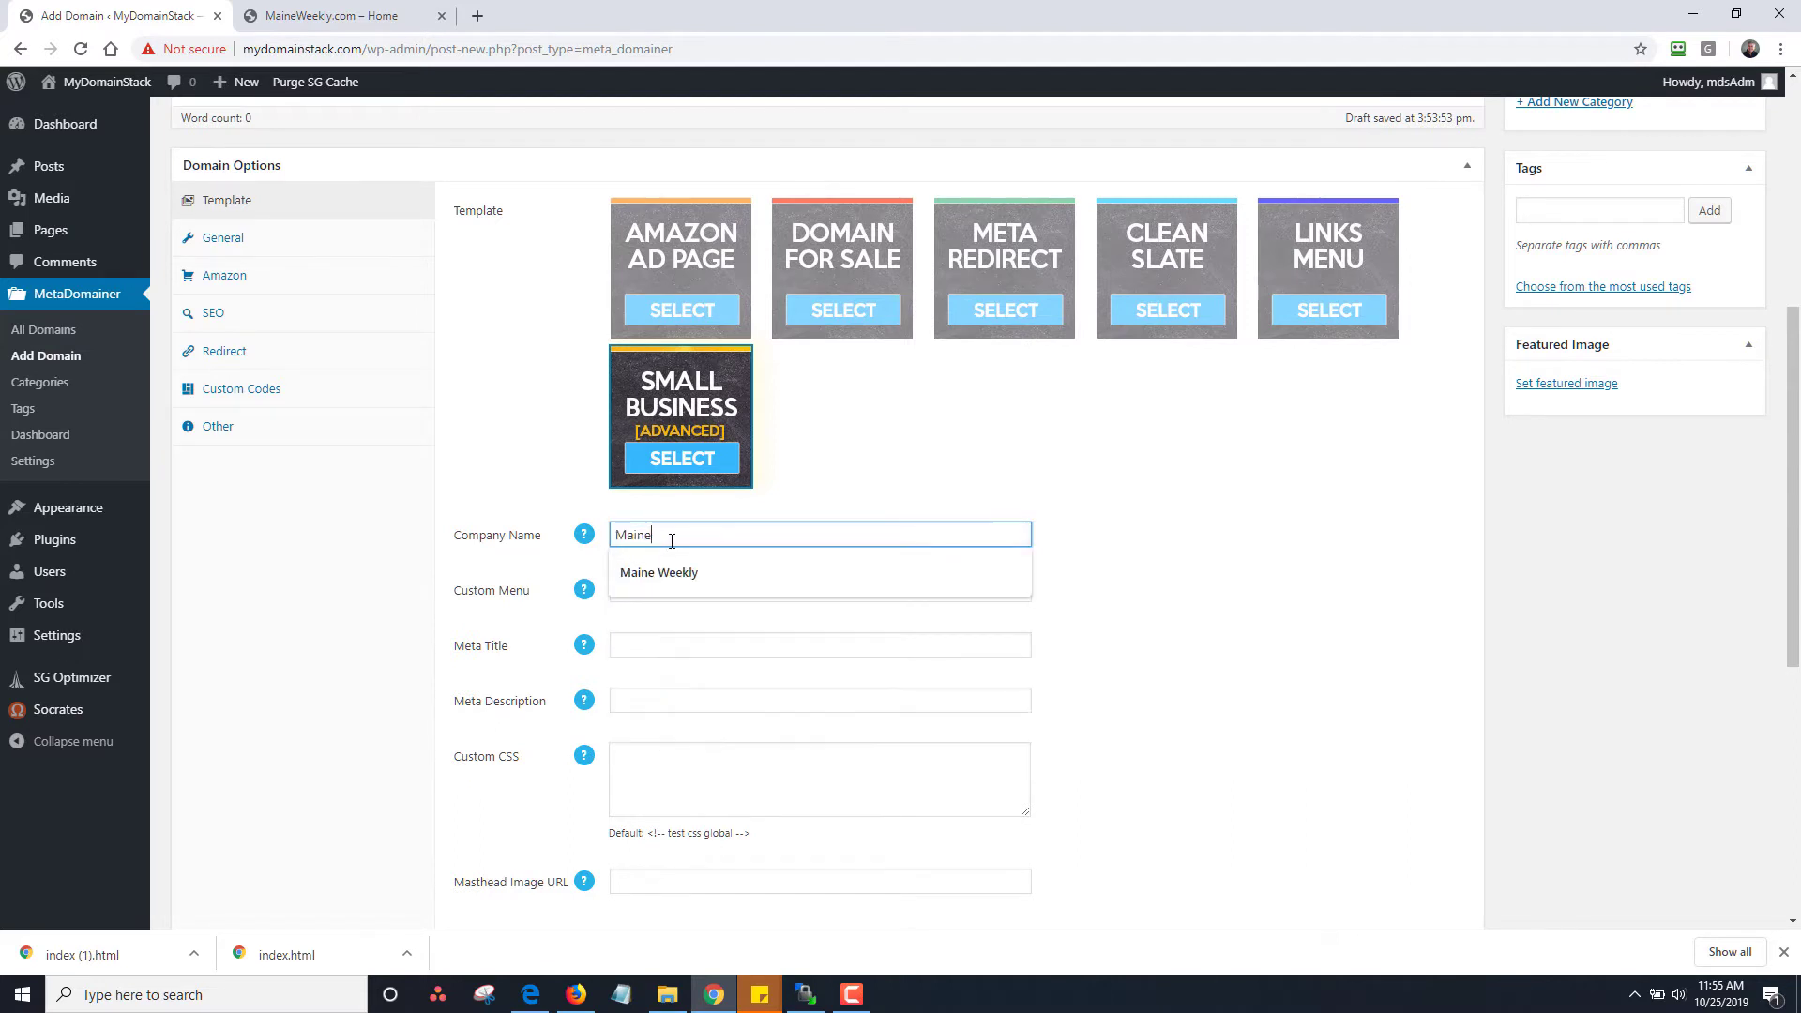
{"action": "type", "text": "Weekly"}
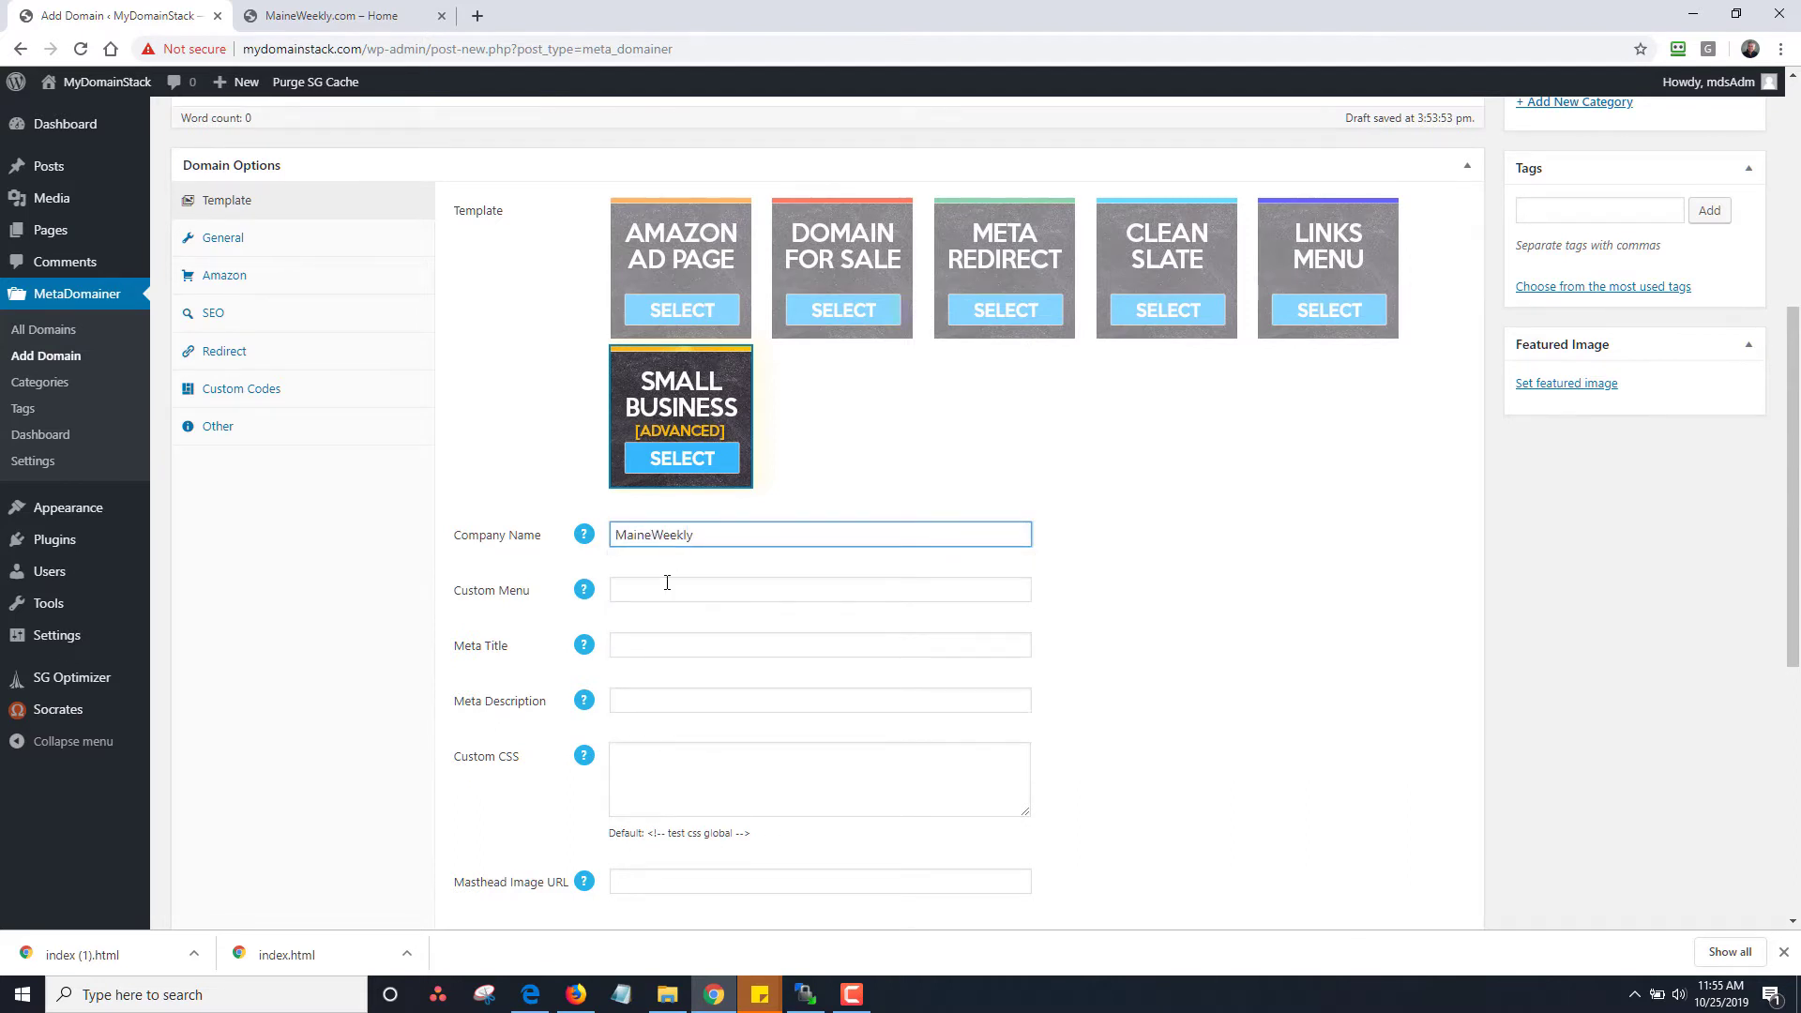
Step: Set the custom menu to MaineWeekly and change the company name to "Maine Weekly" with a space
{"action": "left_click", "coordinate": [667, 582]}
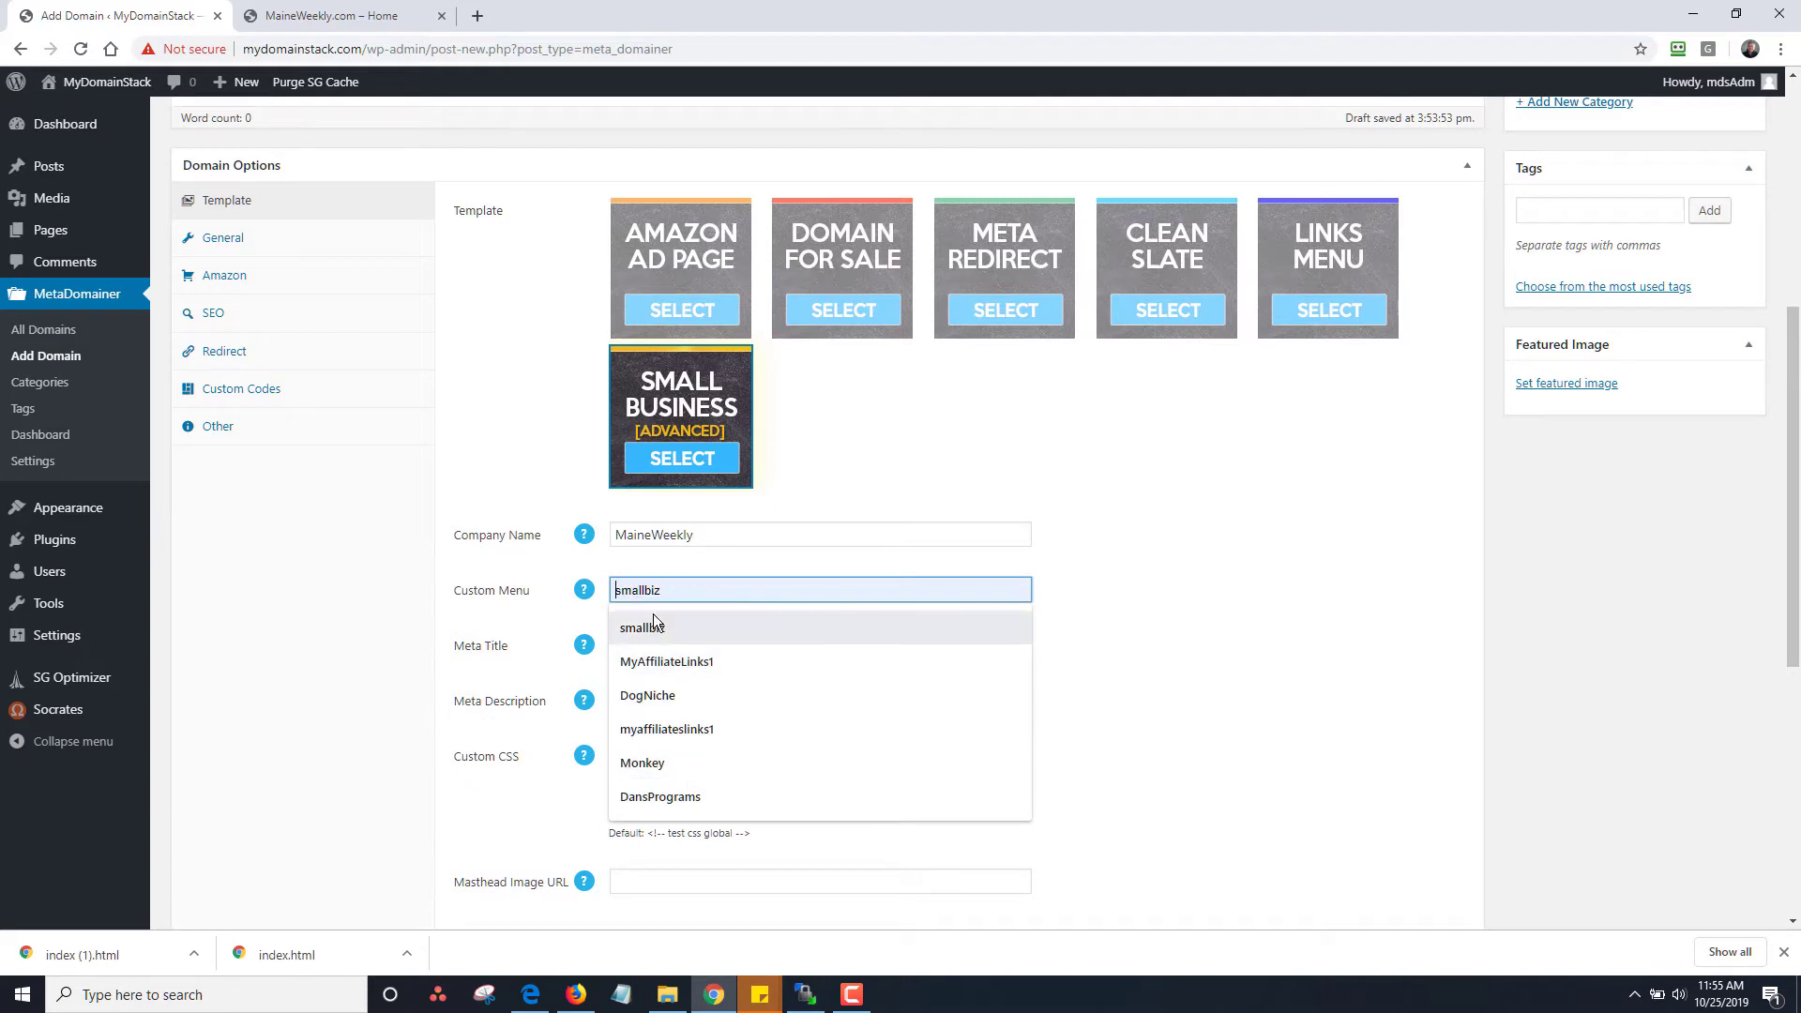
{"action": "left_click", "coordinate": [654, 624]}
{"action": "double_click", "coordinate": [727, 527]}
{"action": "key", "text": "ctrl+c"}
{"action": "mouse_move", "coordinate": [584, 537]}
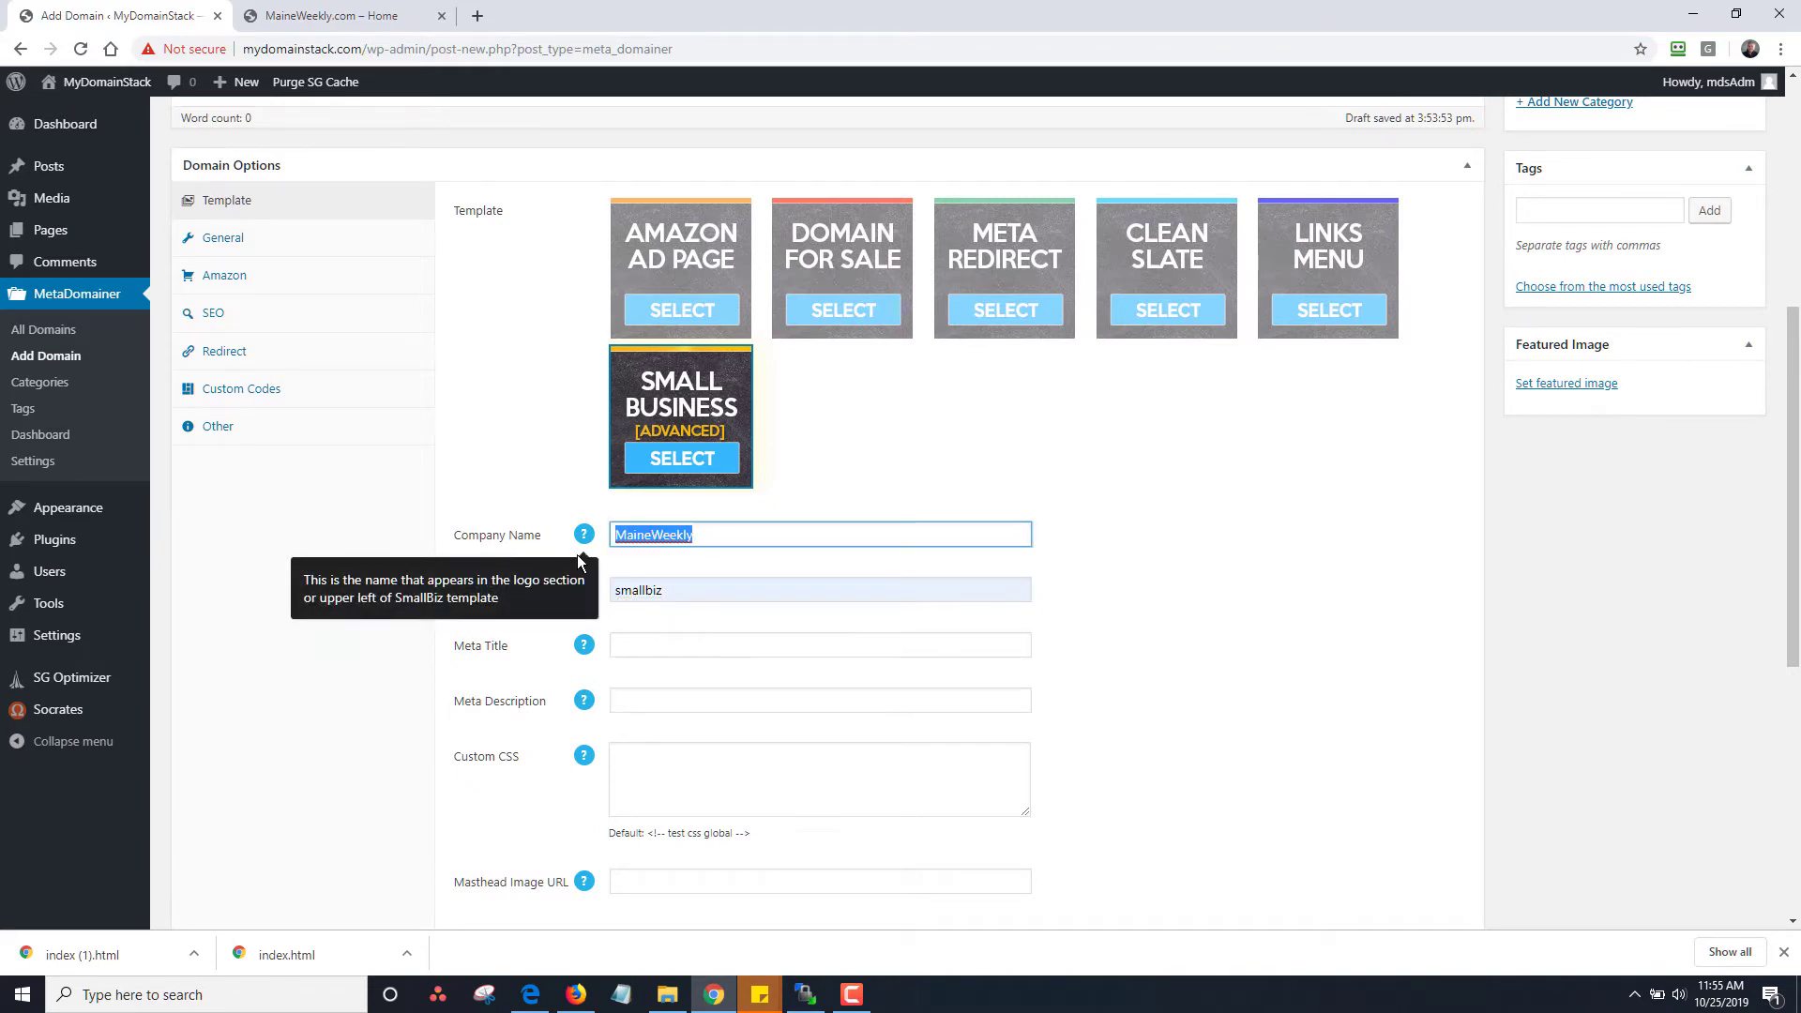
{"action": "double_click", "coordinate": [623, 591]}
{"action": "key", "text": "ctrl+v"}
{"action": "left_click", "coordinate": [656, 537]}
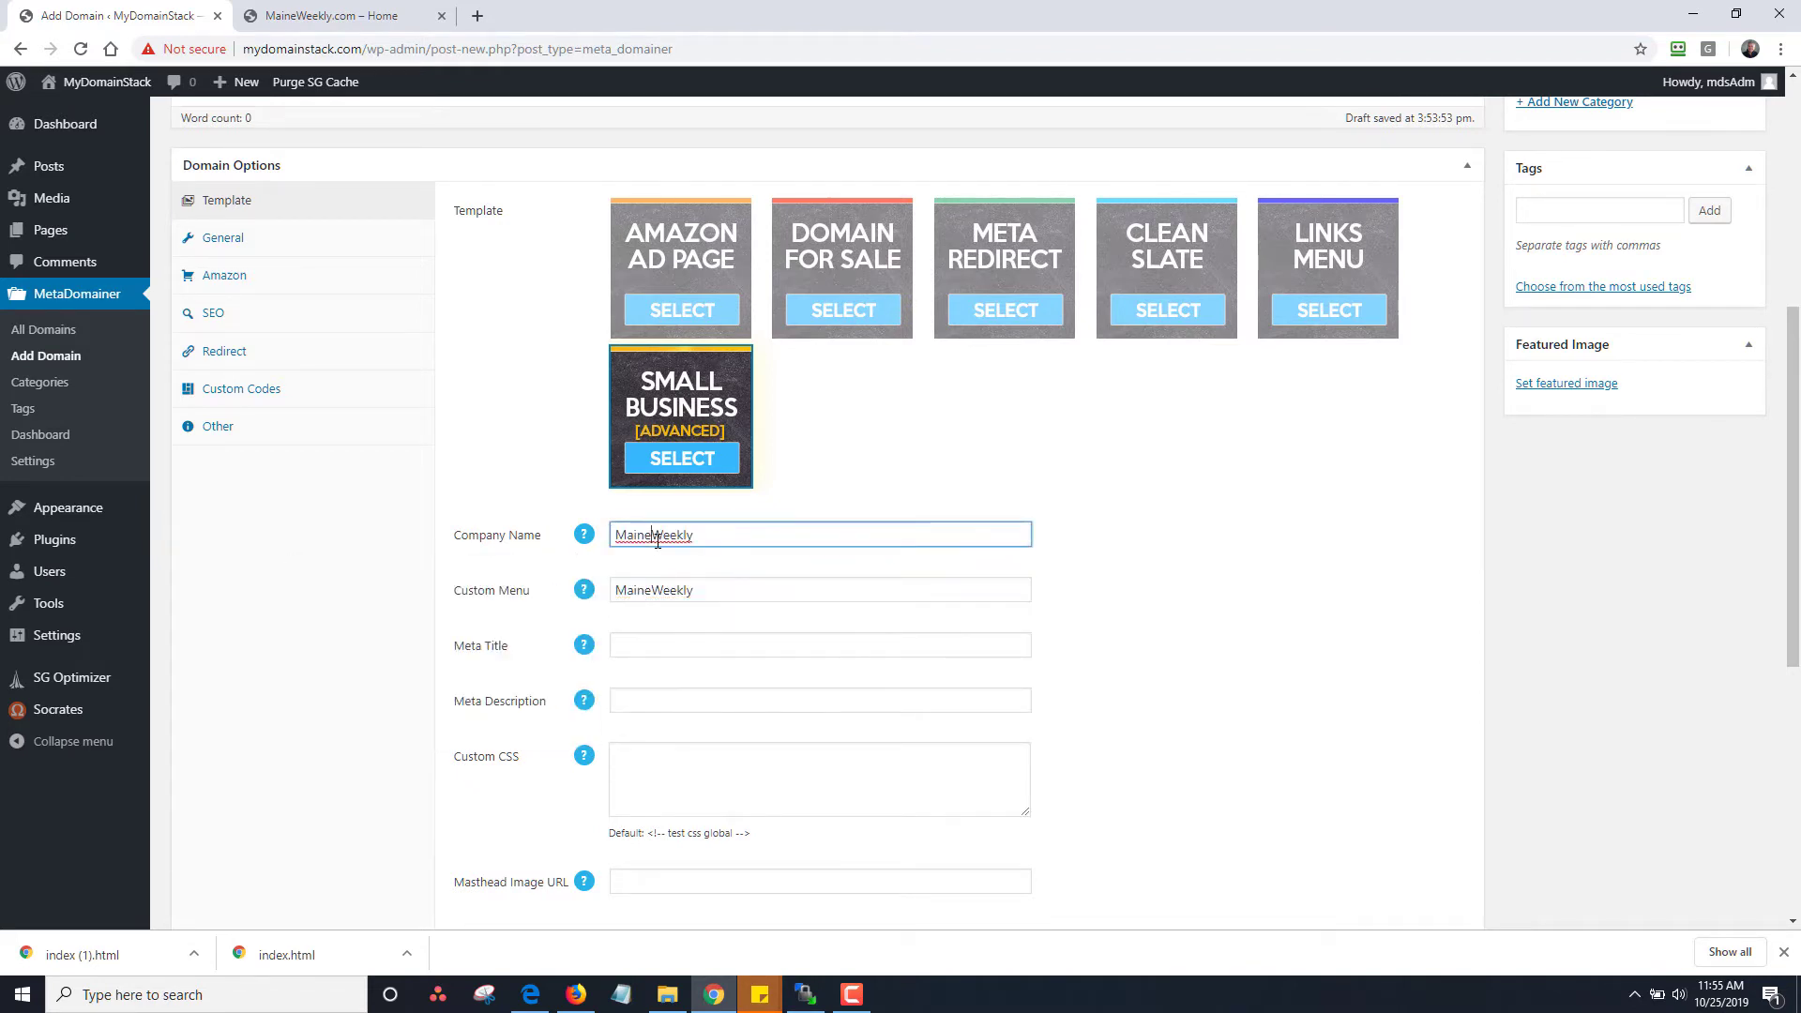
{"action": "left_click", "coordinate": [1348, 638]}
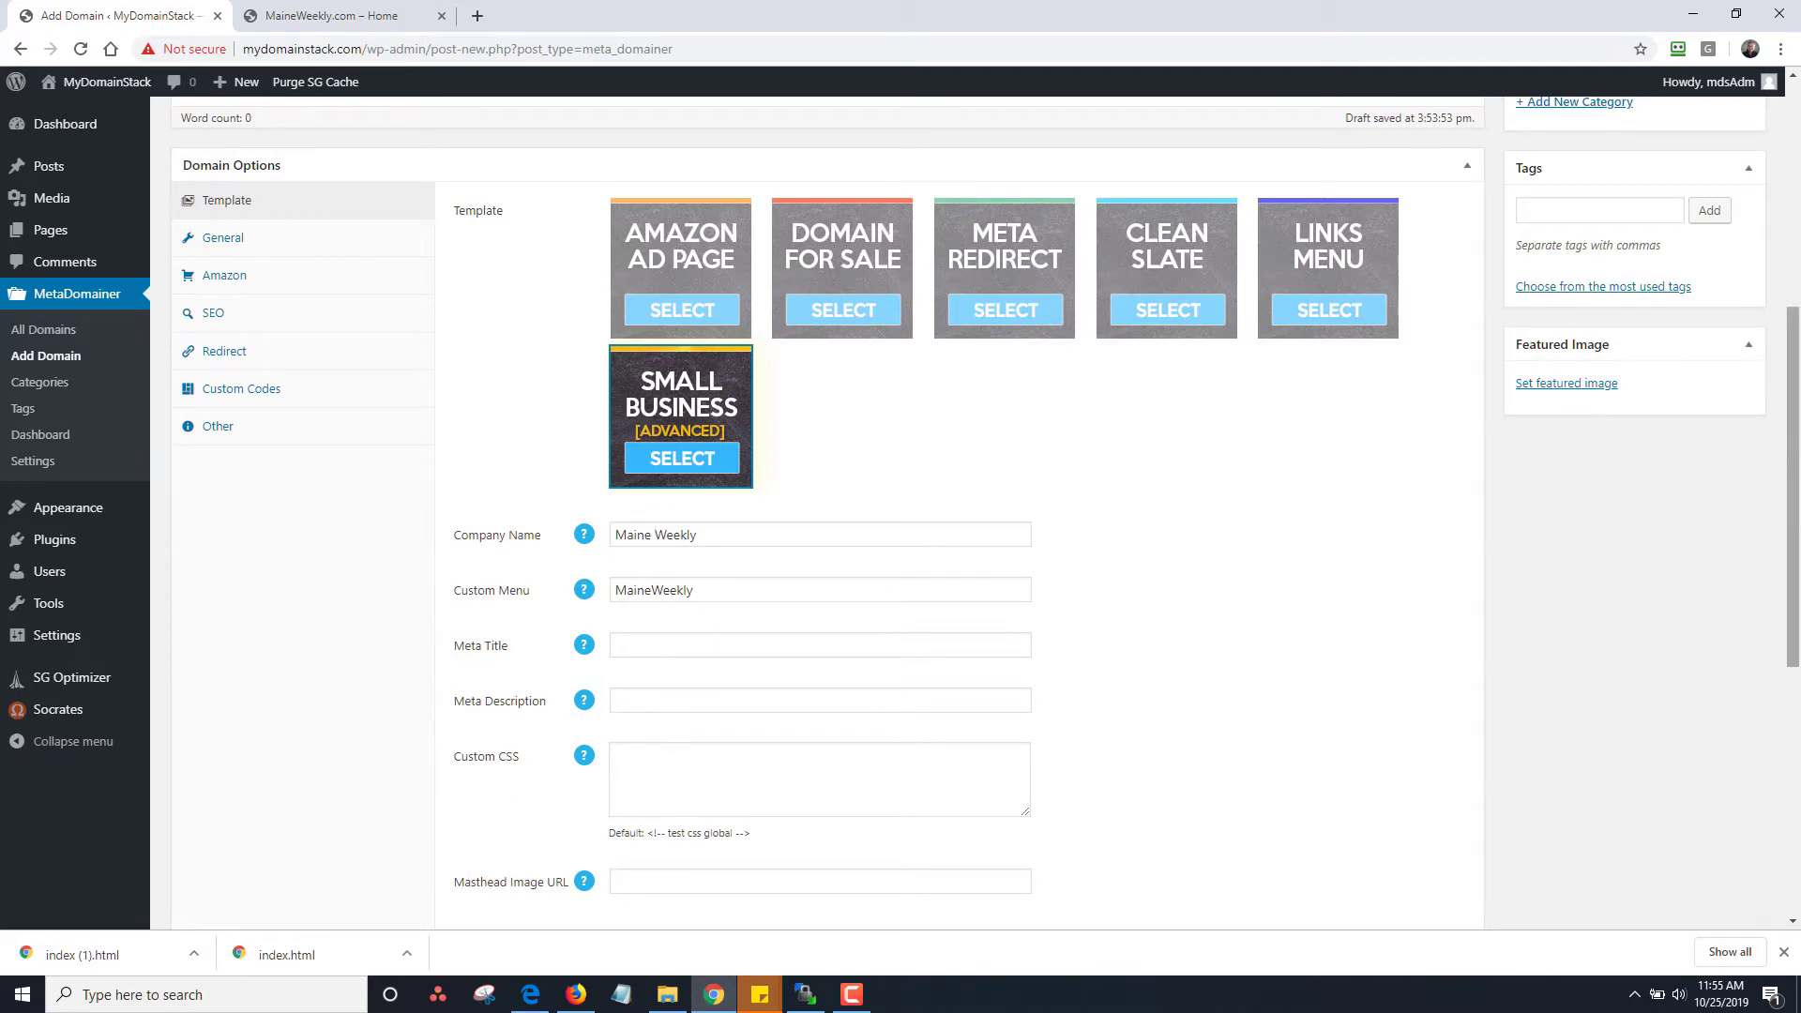
Step: Insert the "Small Biz 1" shortcode layout into the About page's content
{"action": "scroll", "coordinate": [1797, 483], "scroll_direction": "up", "scroll_amount": 6}
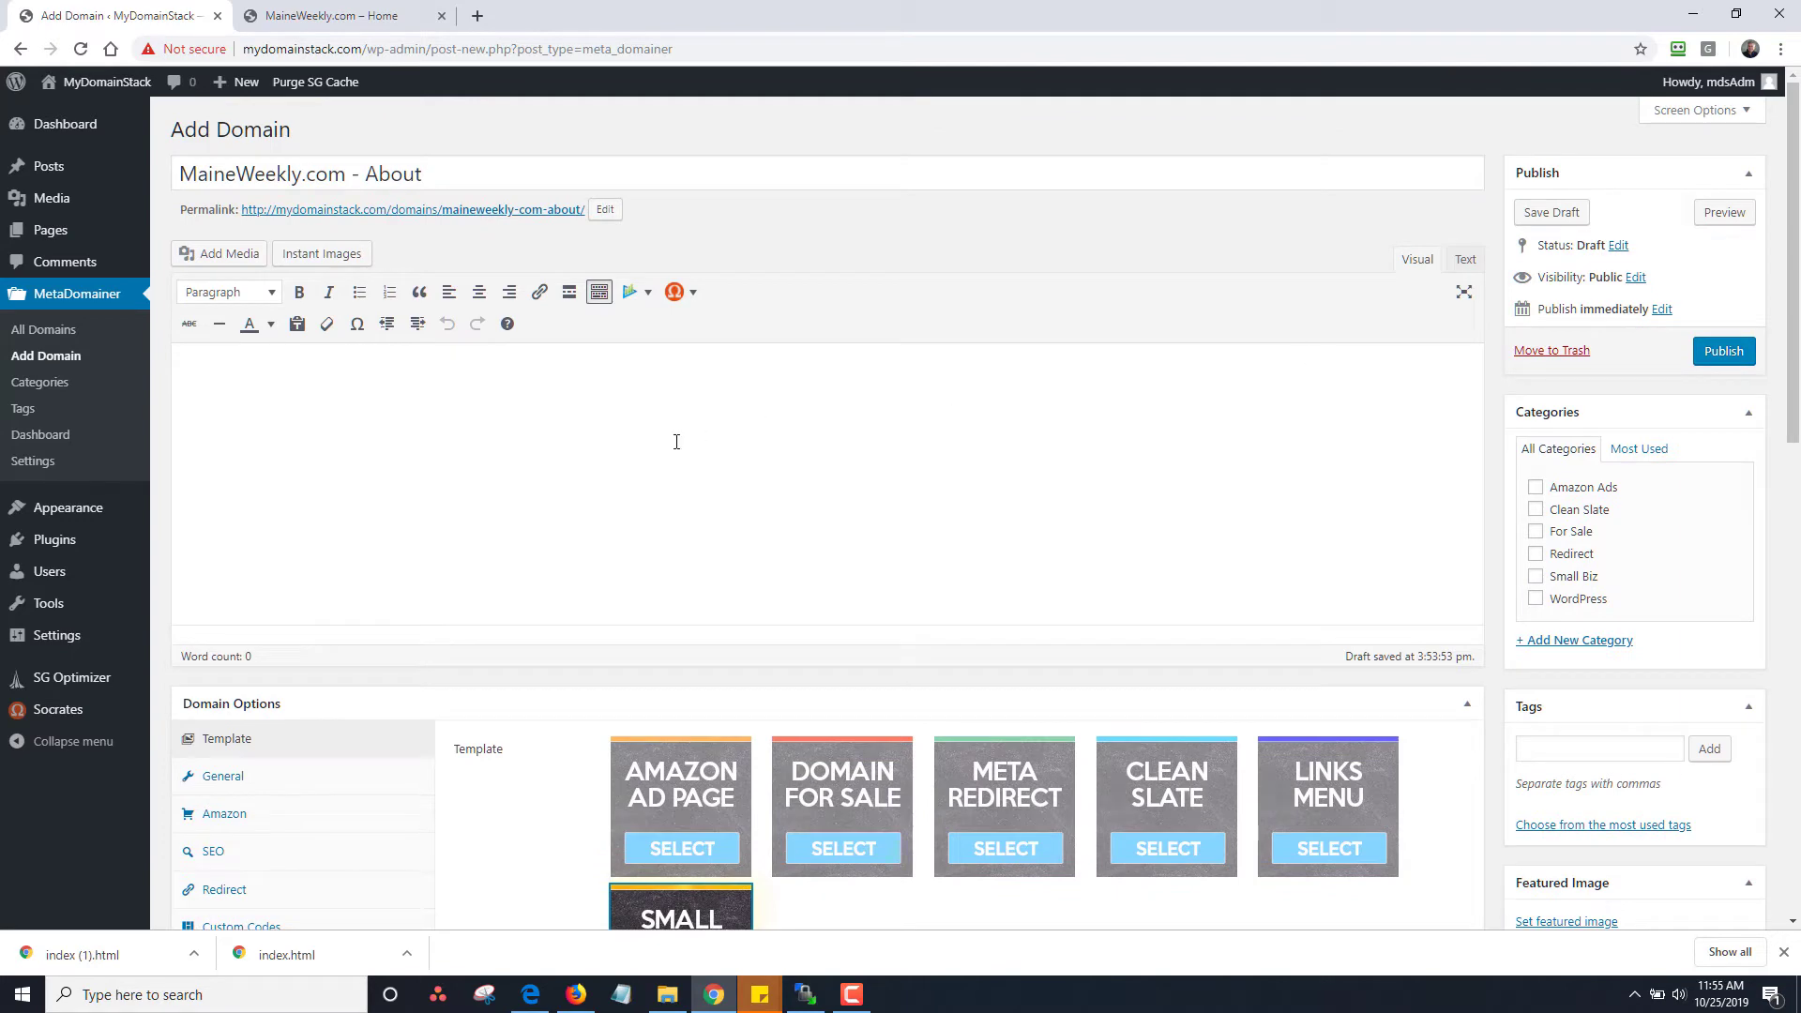
{"action": "left_click", "coordinate": [631, 291]}
{"action": "left_click_drag", "start_coordinate": [819, 478], "coordinate": [809, 616]}
{"action": "left_click", "coordinate": [683, 765]}
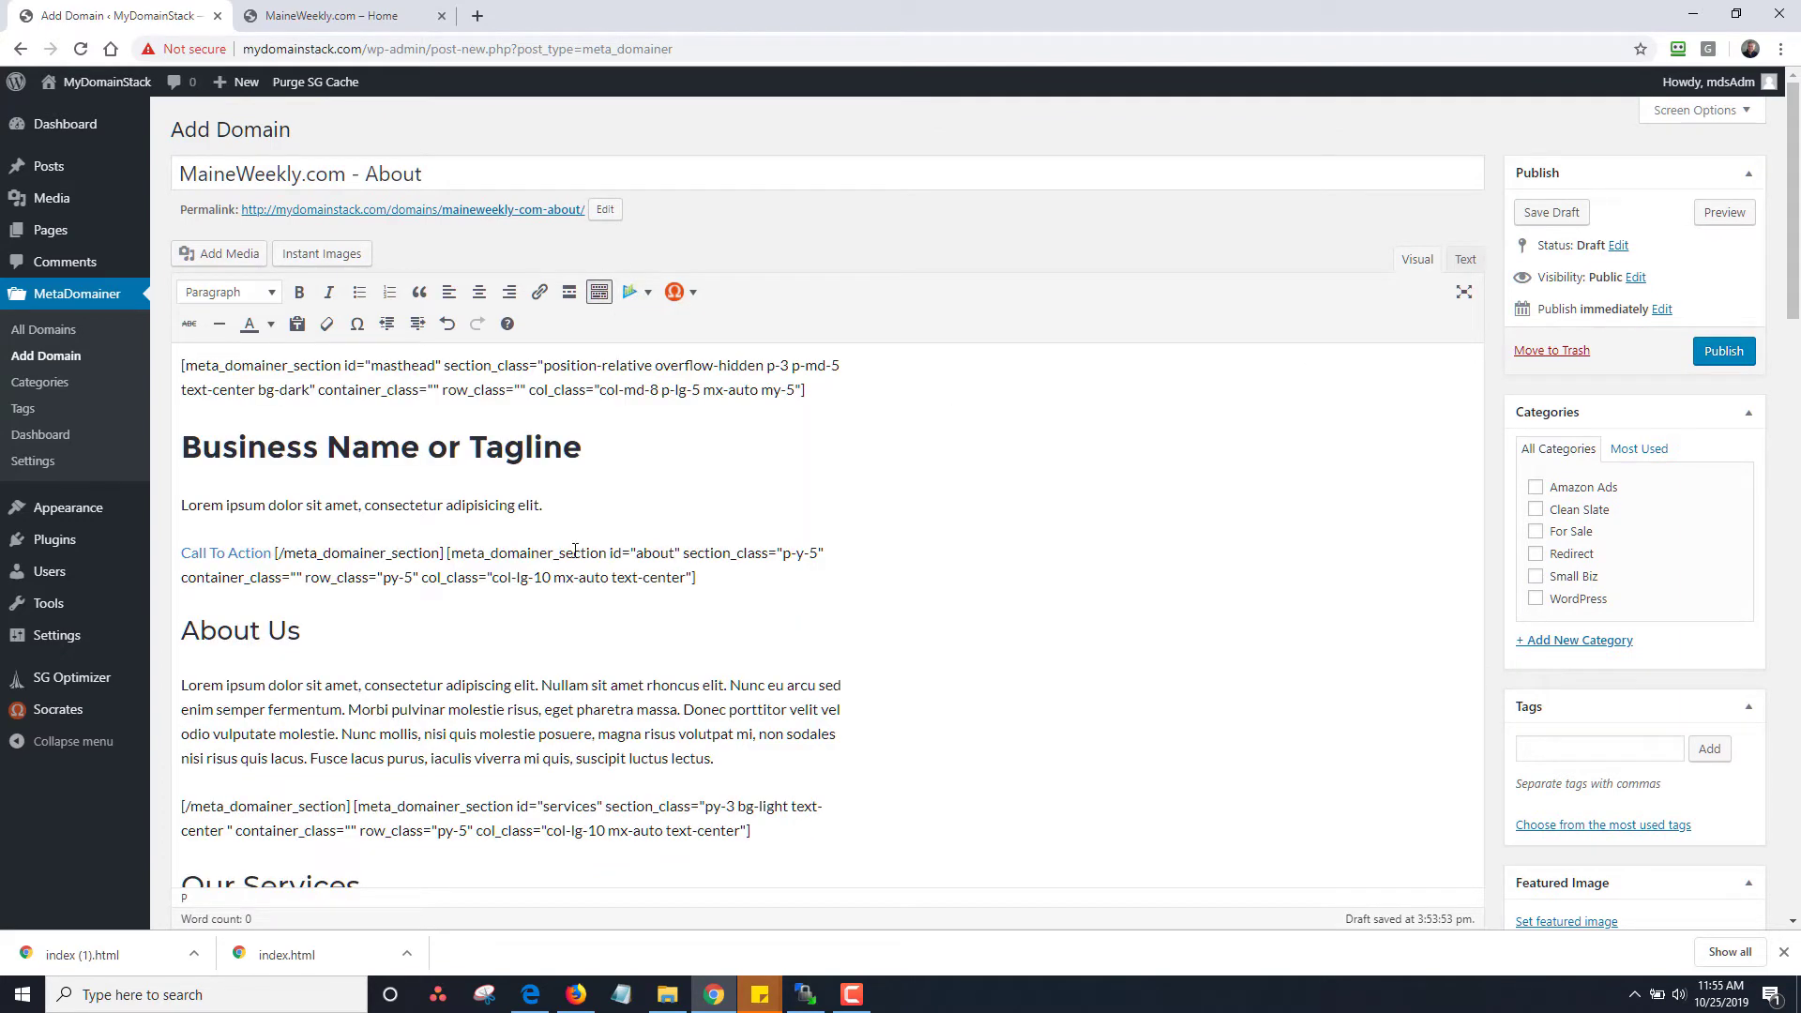
Step: Delete the masthead section and everything after the about section's closing shortcode, keeping only the About Us section
{"action": "left_click_drag", "start_coordinate": [445, 554], "coordinate": [181, 365]}
{"action": "key", "text": "BackSpace"}
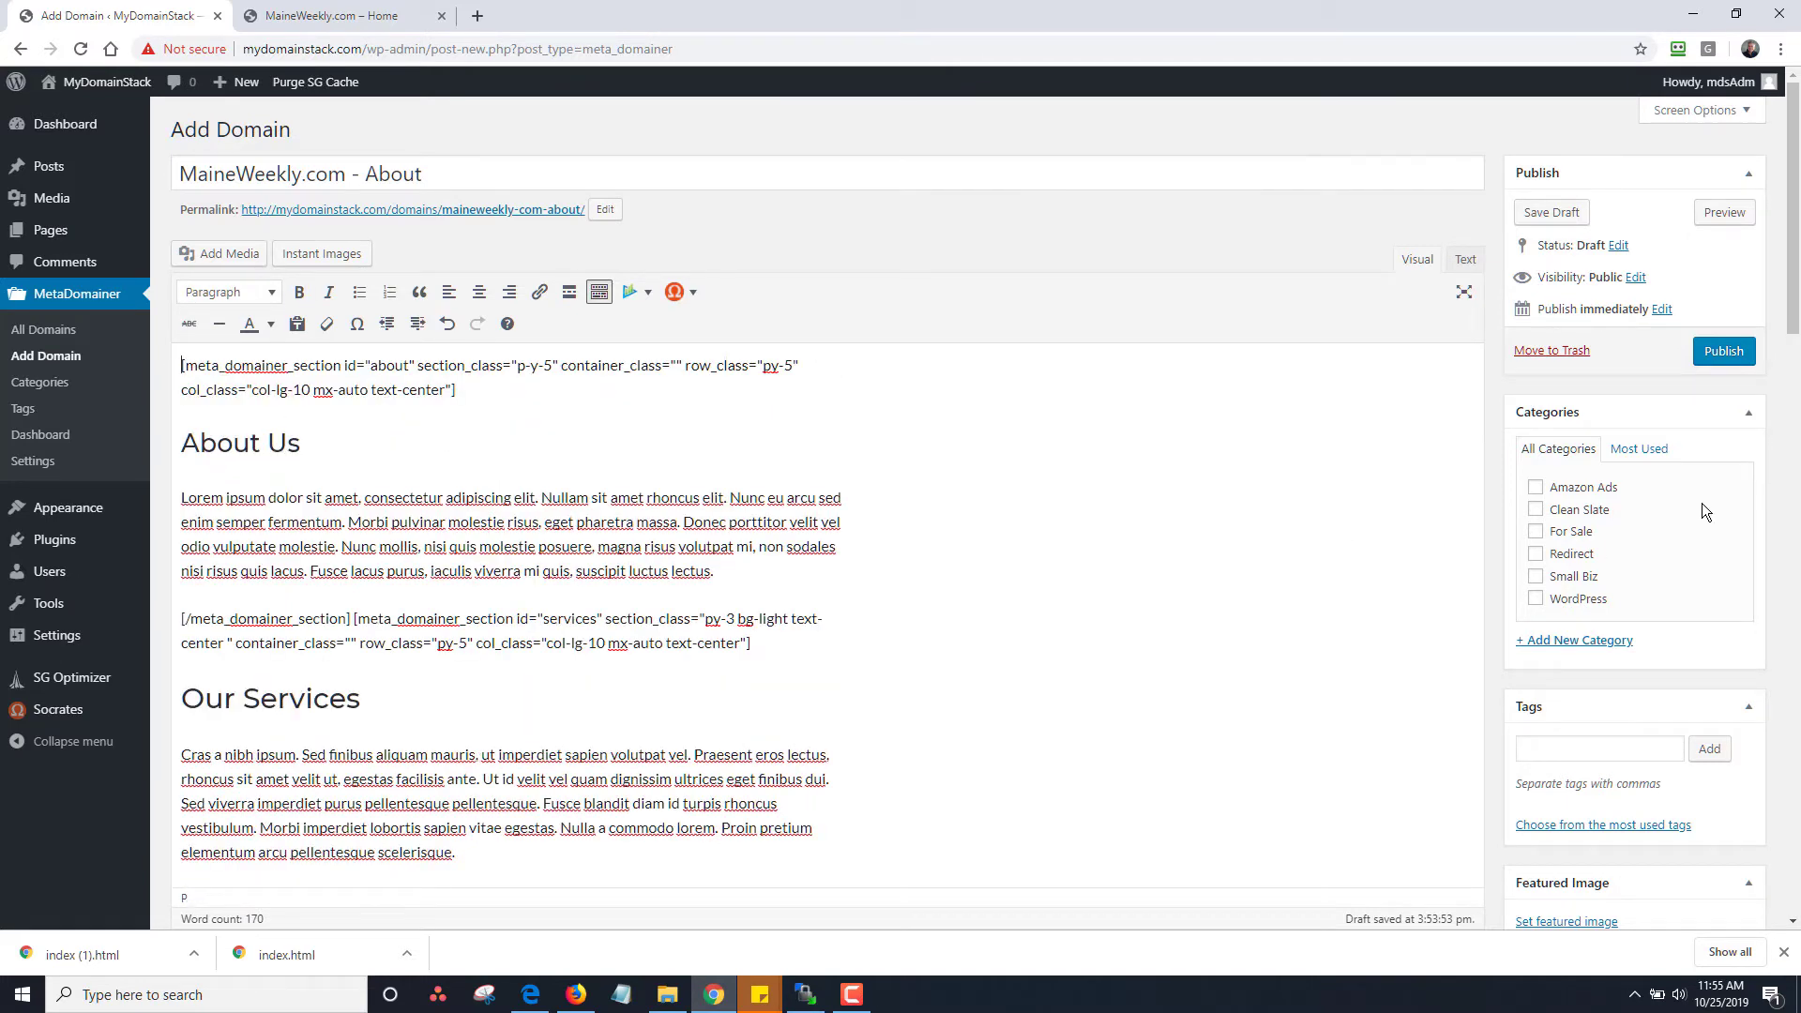
{"action": "scroll", "coordinate": [649, 471], "scroll_direction": "down", "scroll_amount": 2}
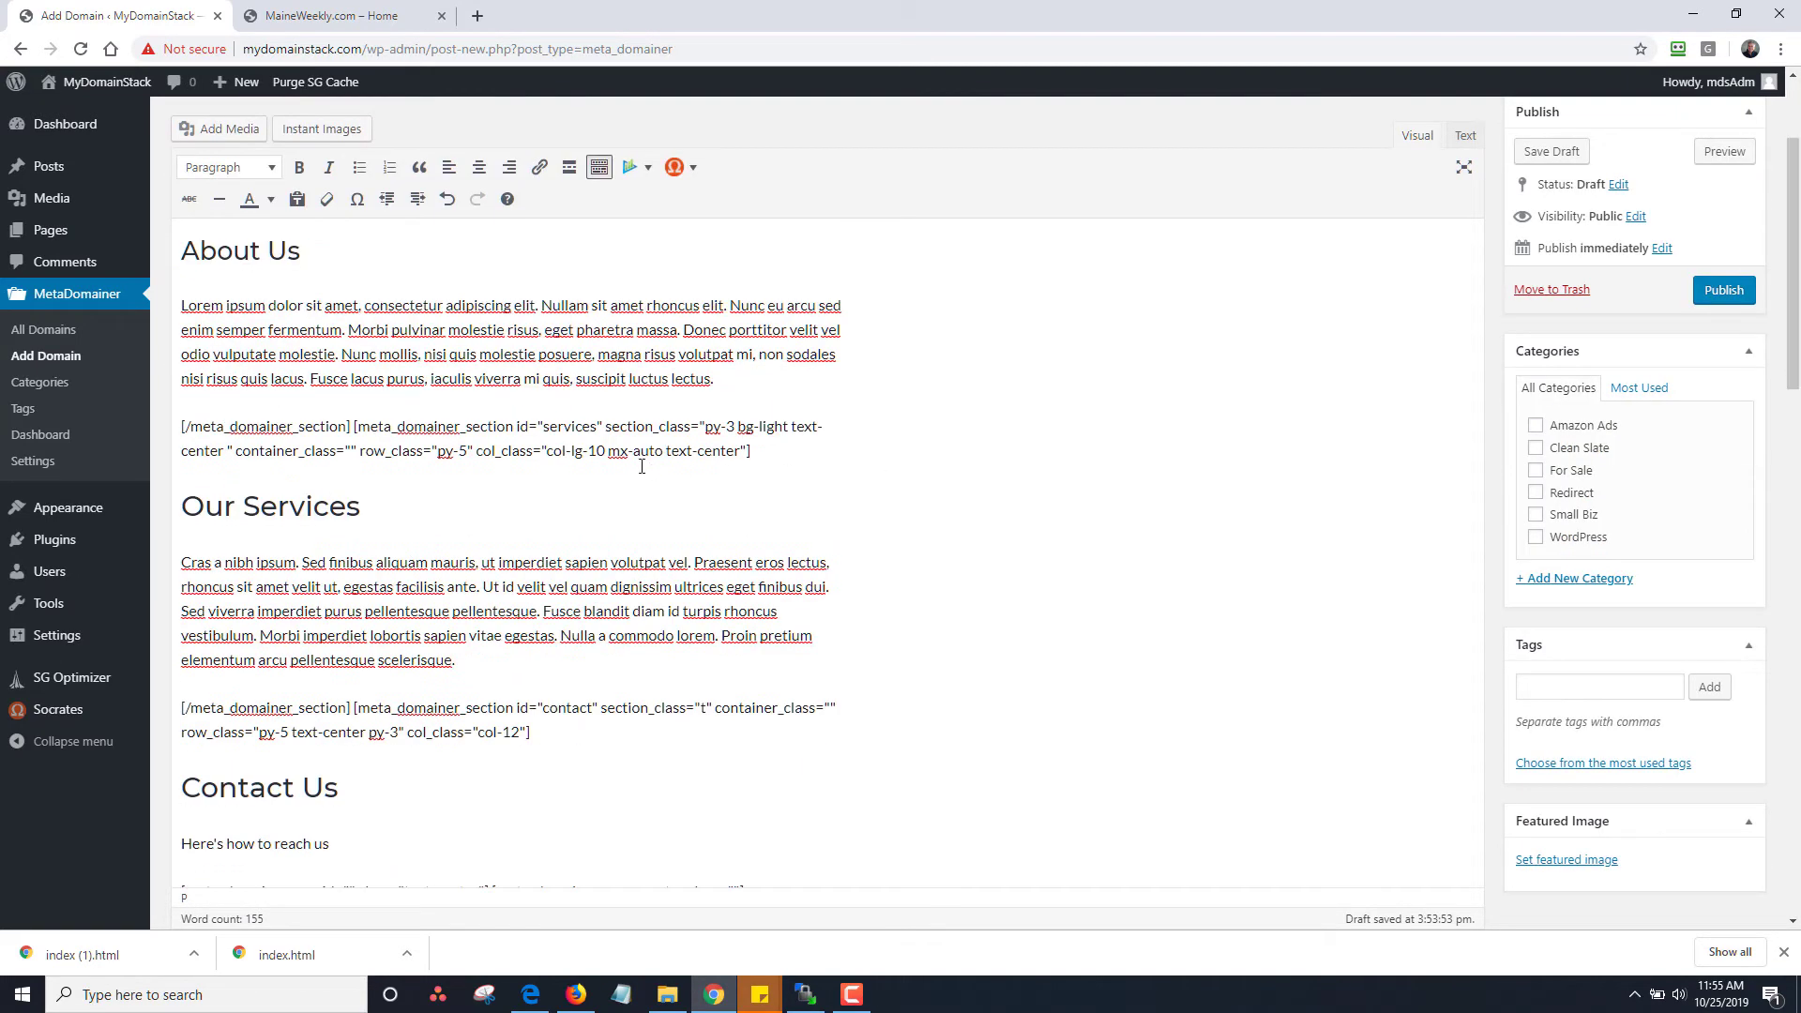
{"action": "left_click_drag", "start_coordinate": [354, 428], "coordinate": [511, 887]}
{"action": "key", "text": "BackSpace"}
{"action": "left_click_drag", "start_coordinate": [356, 430], "coordinate": [427, 626]}
{"action": "scroll", "coordinate": [531, 863], "scroll_direction": "down", "scroll_amount": 10}
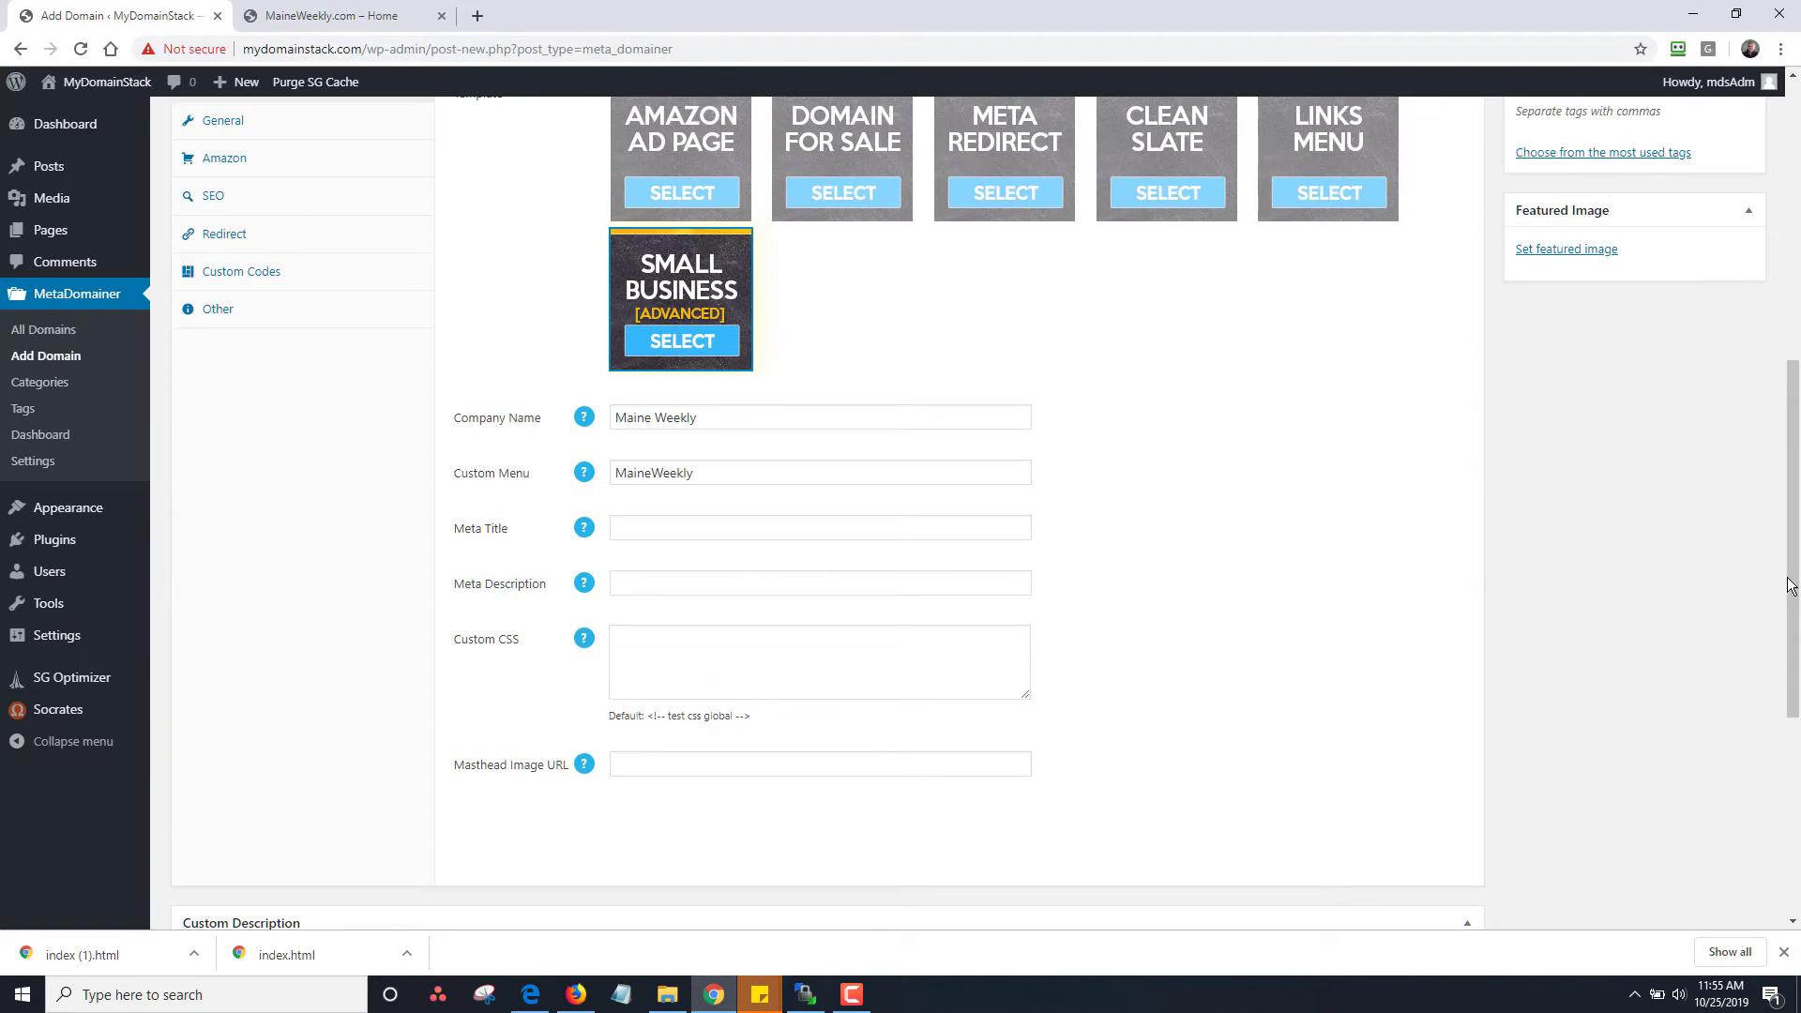
Step: Publish the About page and view it through its permalink in a new browser tab
{"action": "left_click_drag", "start_coordinate": [1789, 586], "coordinate": [1788, 306]}
{"action": "left_click", "coordinate": [1724, 351]}
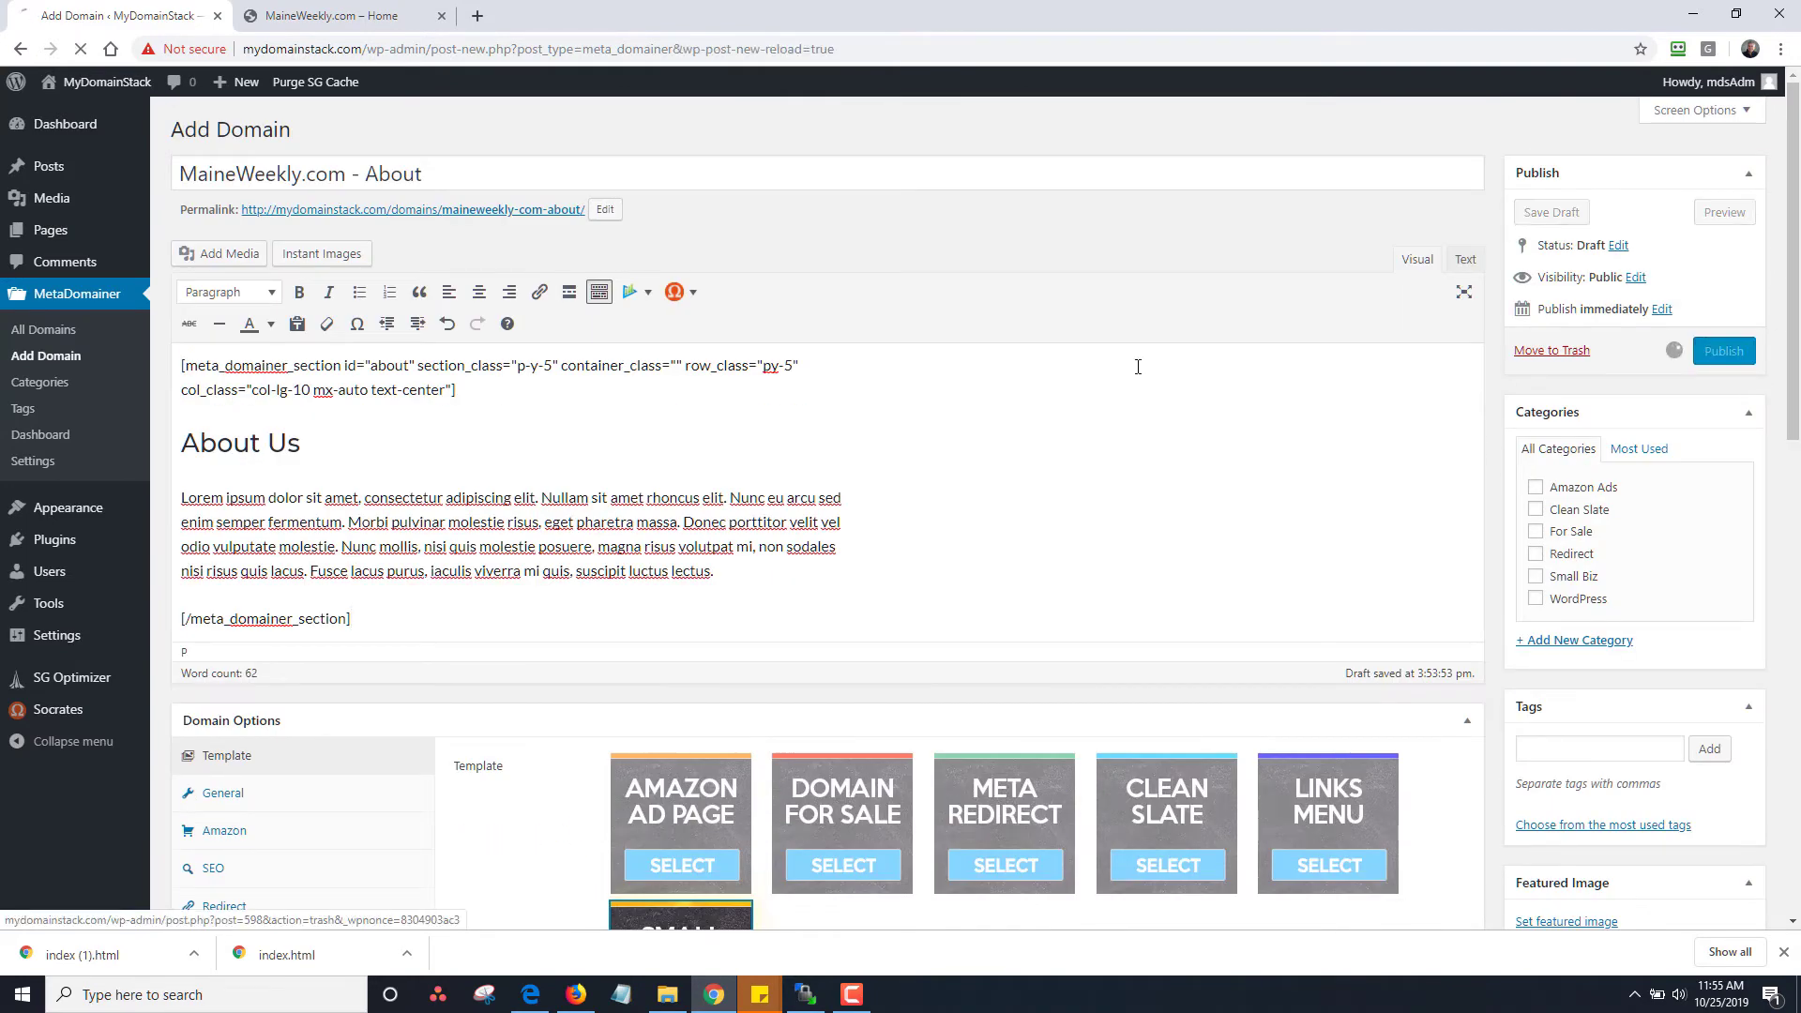
{"action": "right_click", "coordinate": [525, 309]}
{"action": "left_click", "coordinate": [600, 326]}
{"action": "left_click", "coordinate": [553, 16]}
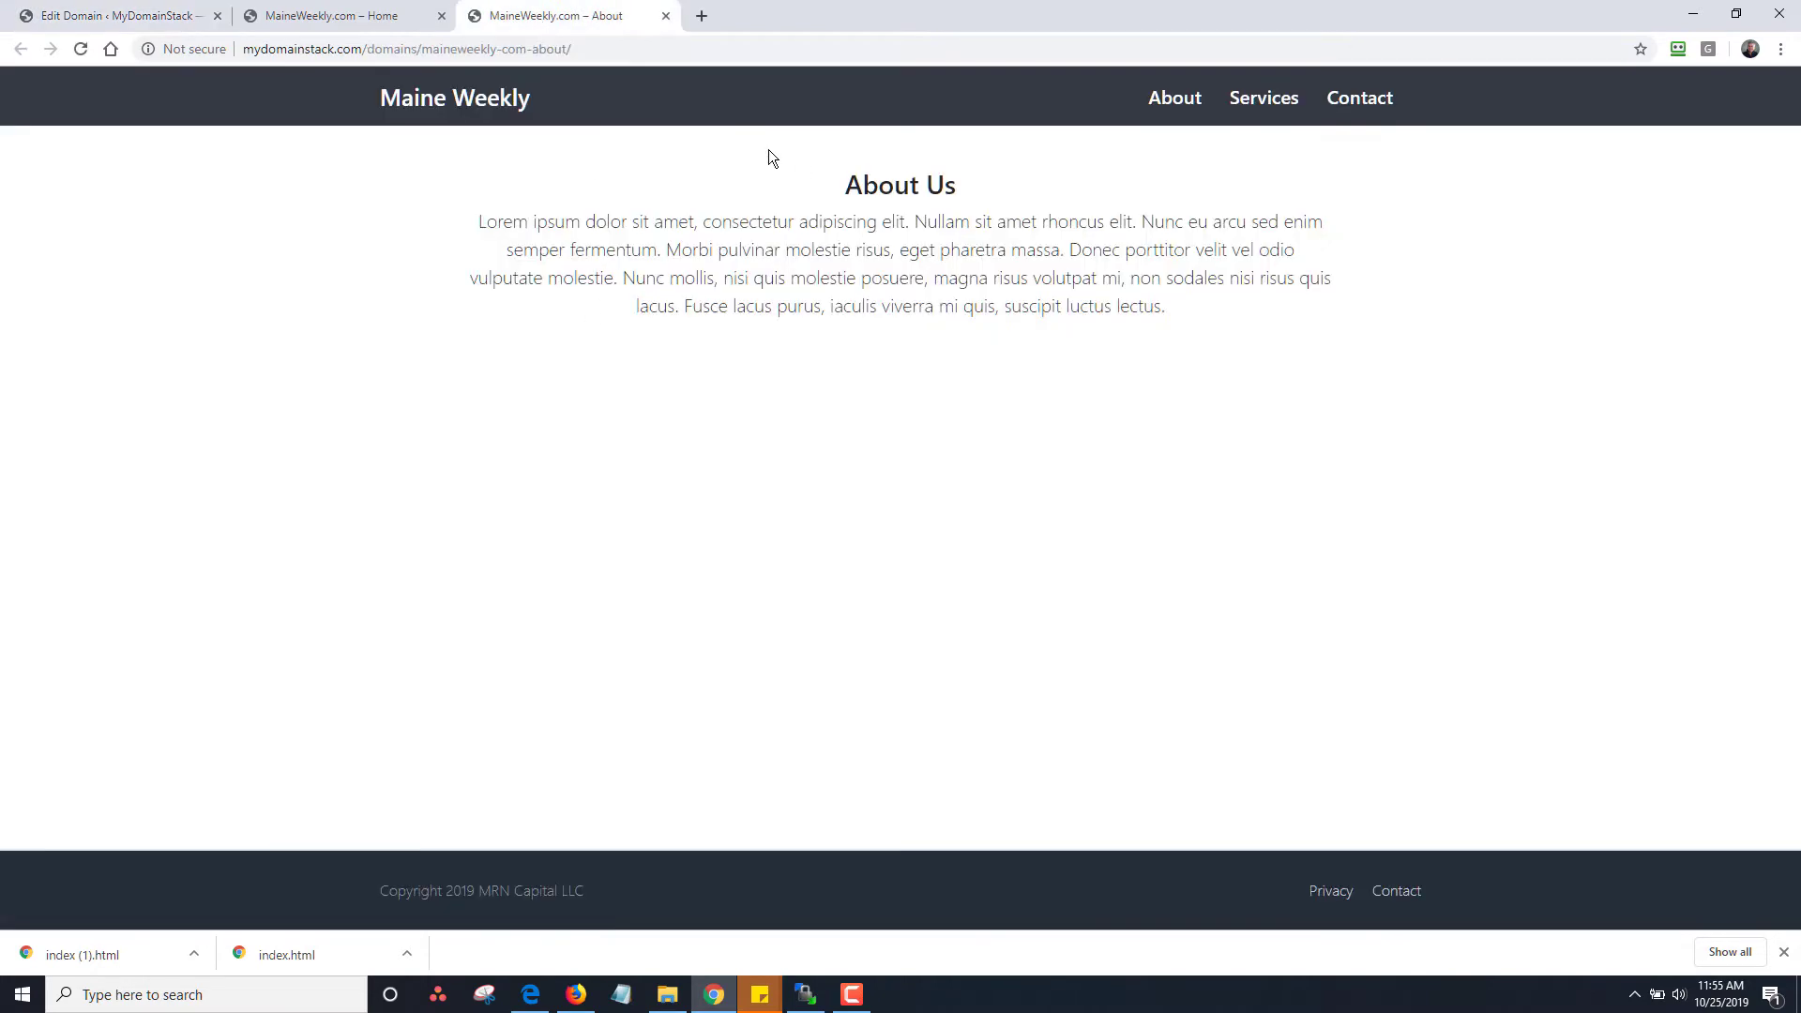
Step: Return to the domain editor and start another new domain entry
{"action": "left_click", "coordinate": [141, 16]}
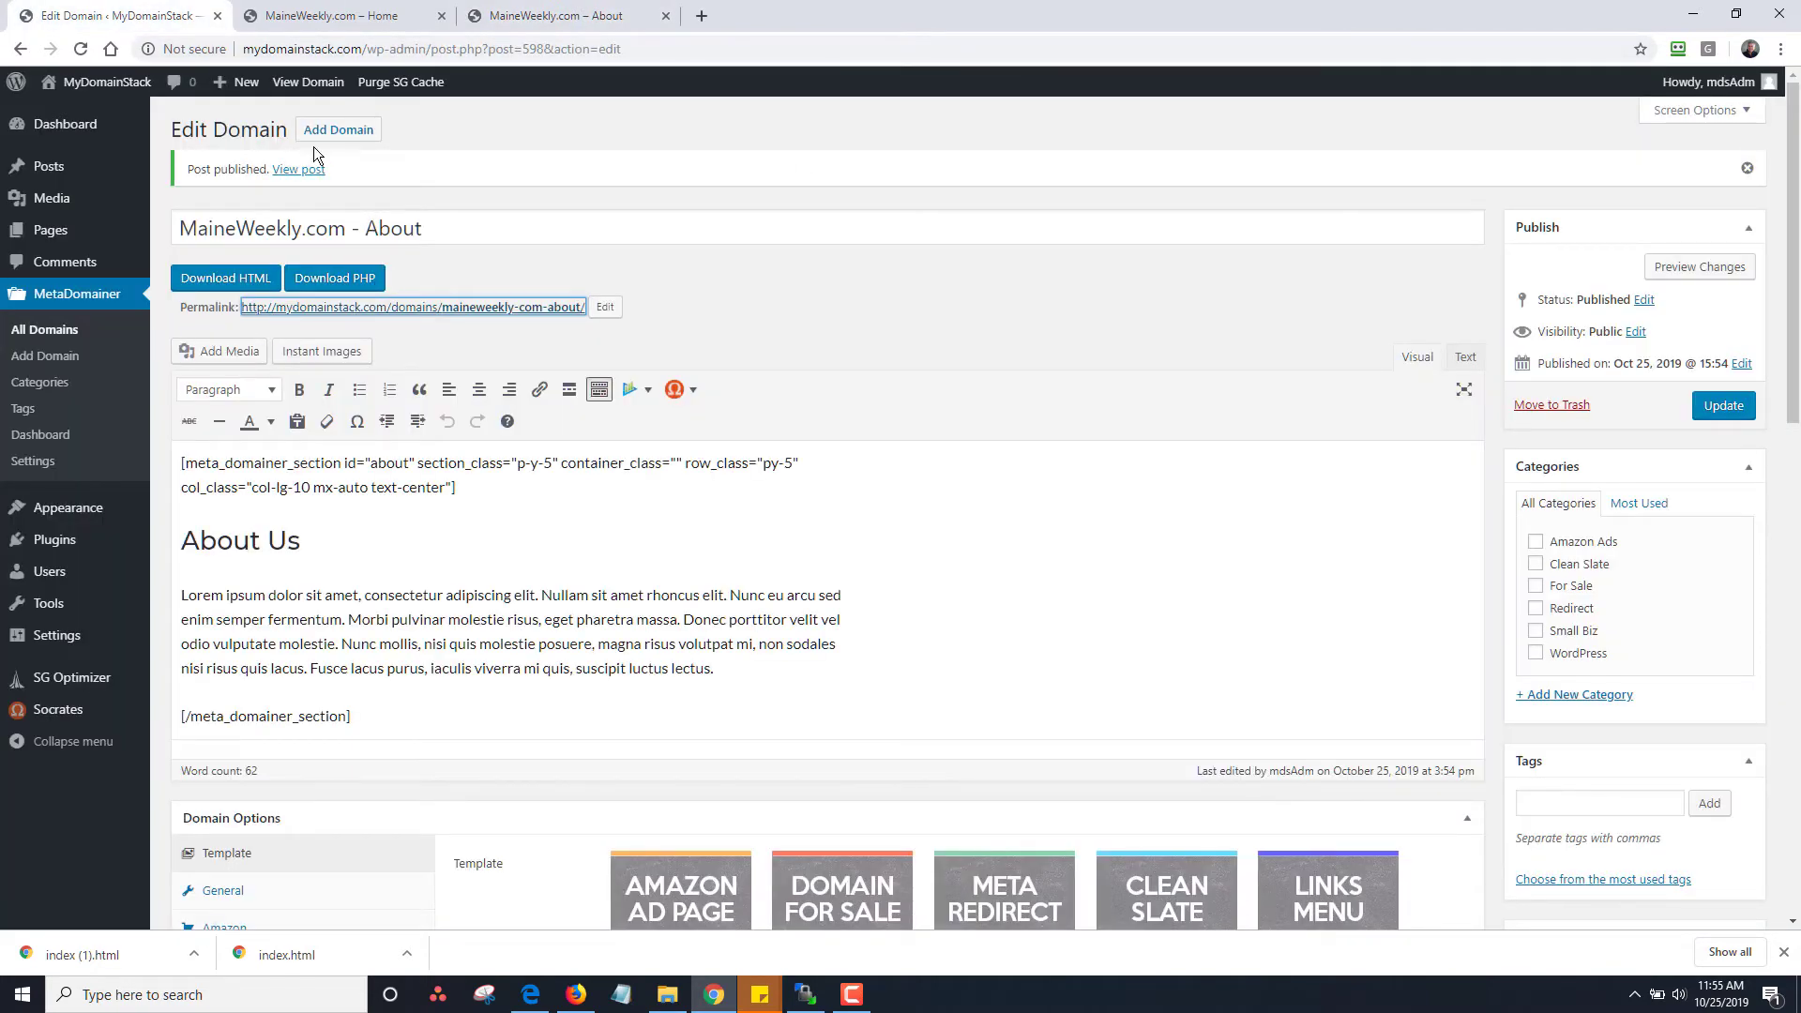
{"action": "left_click", "coordinate": [342, 130]}
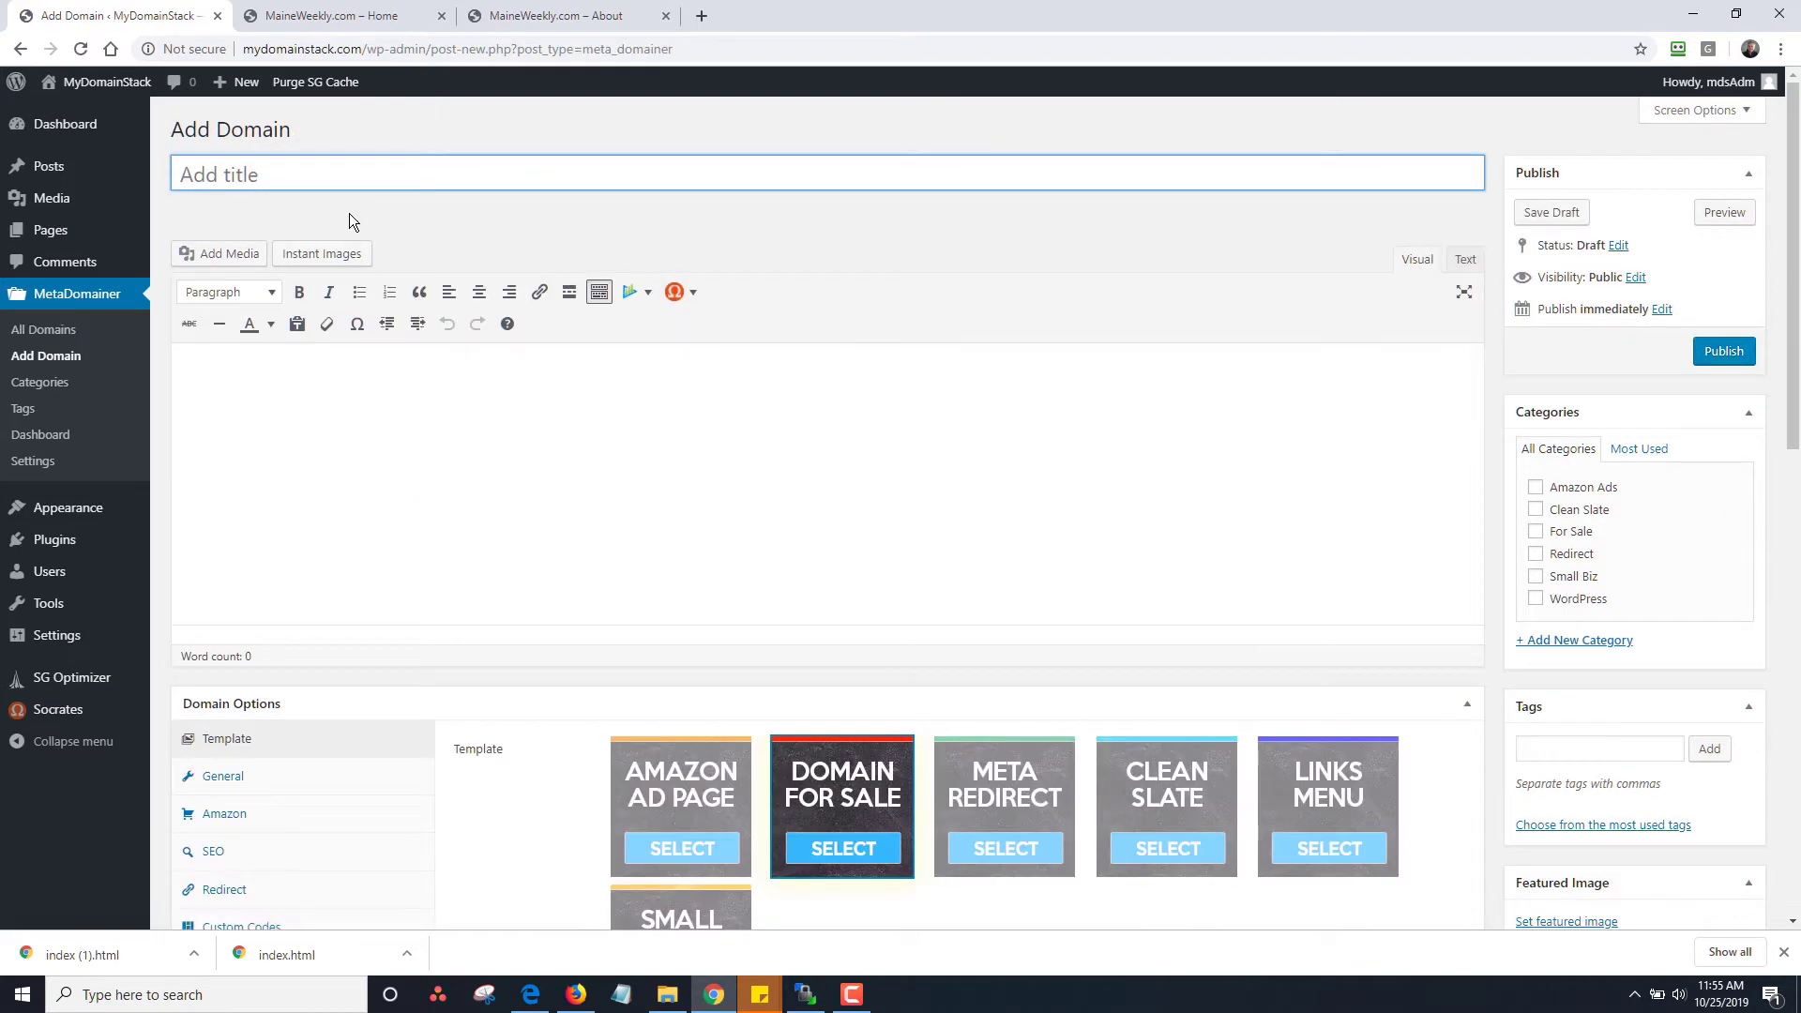
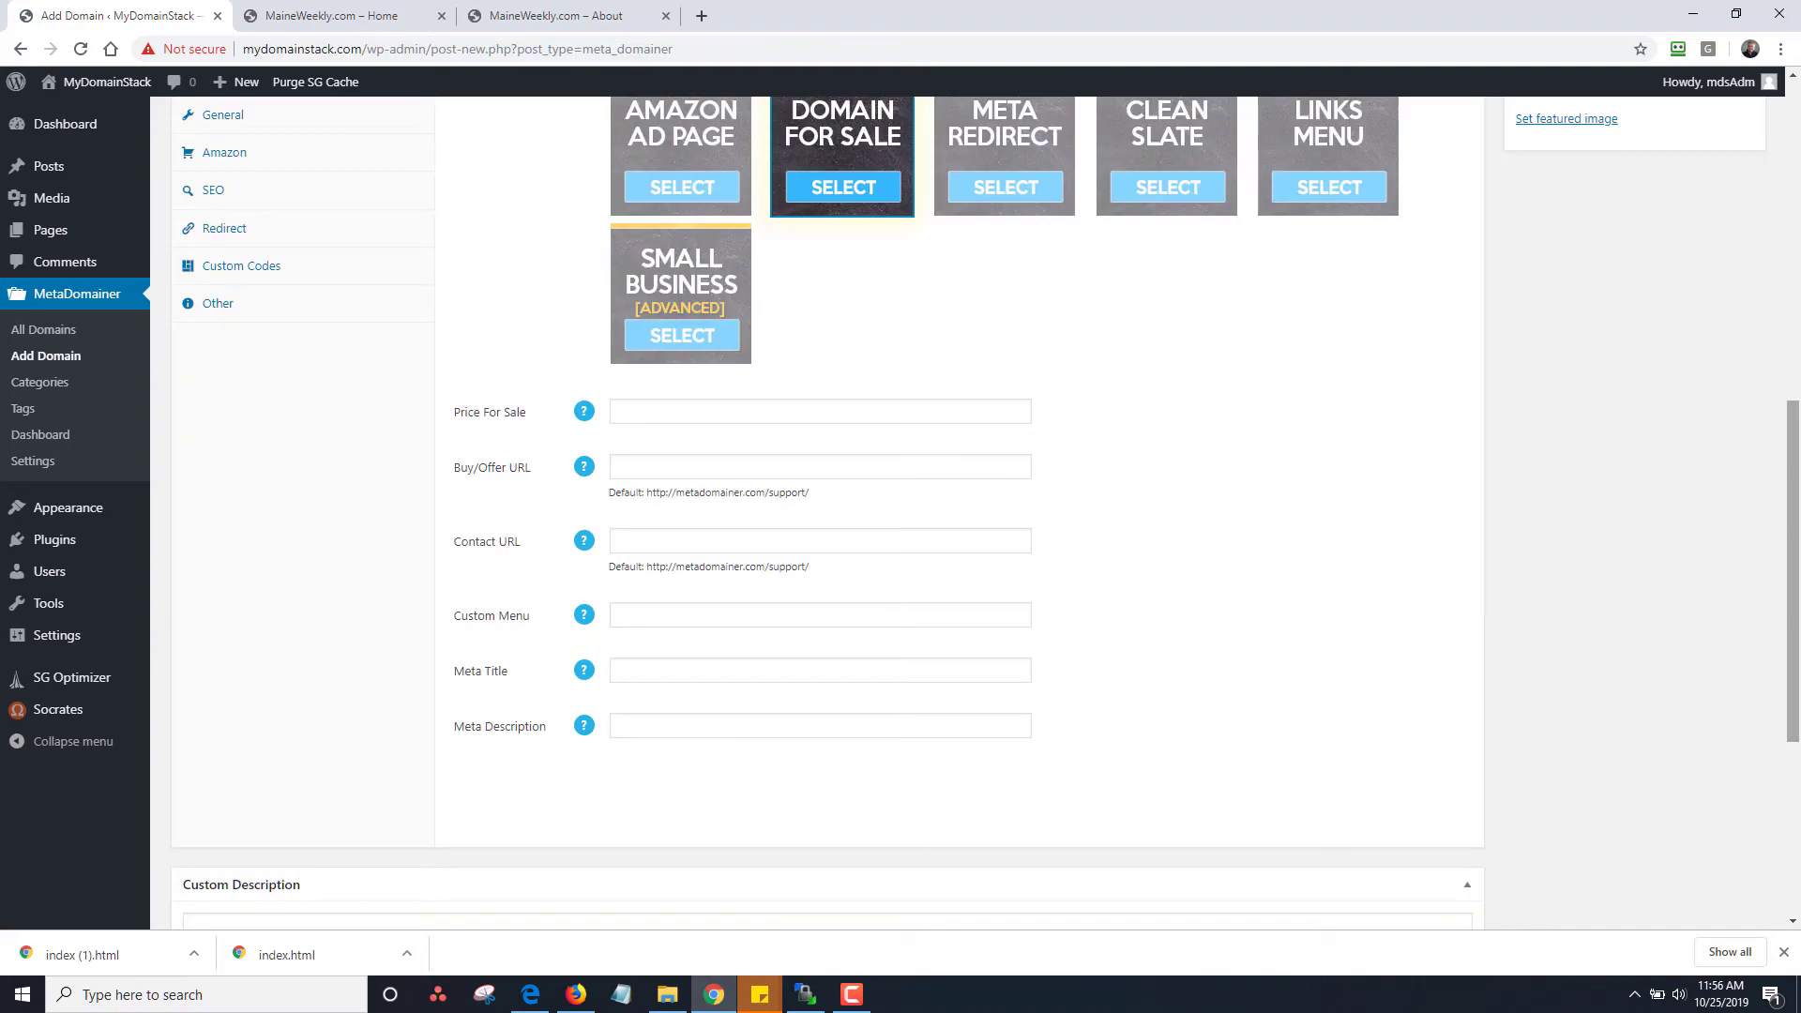
Step: Apply the Small Business template to the Services page with company name "Maine Weekly" and custom menu MaineWeekly
{"action": "scroll", "coordinate": [1782, 155], "scroll_direction": "up", "scroll_amount": 10}
{"action": "scroll", "coordinate": [827, 512], "scroll_direction": "down", "scroll_amount": 5}
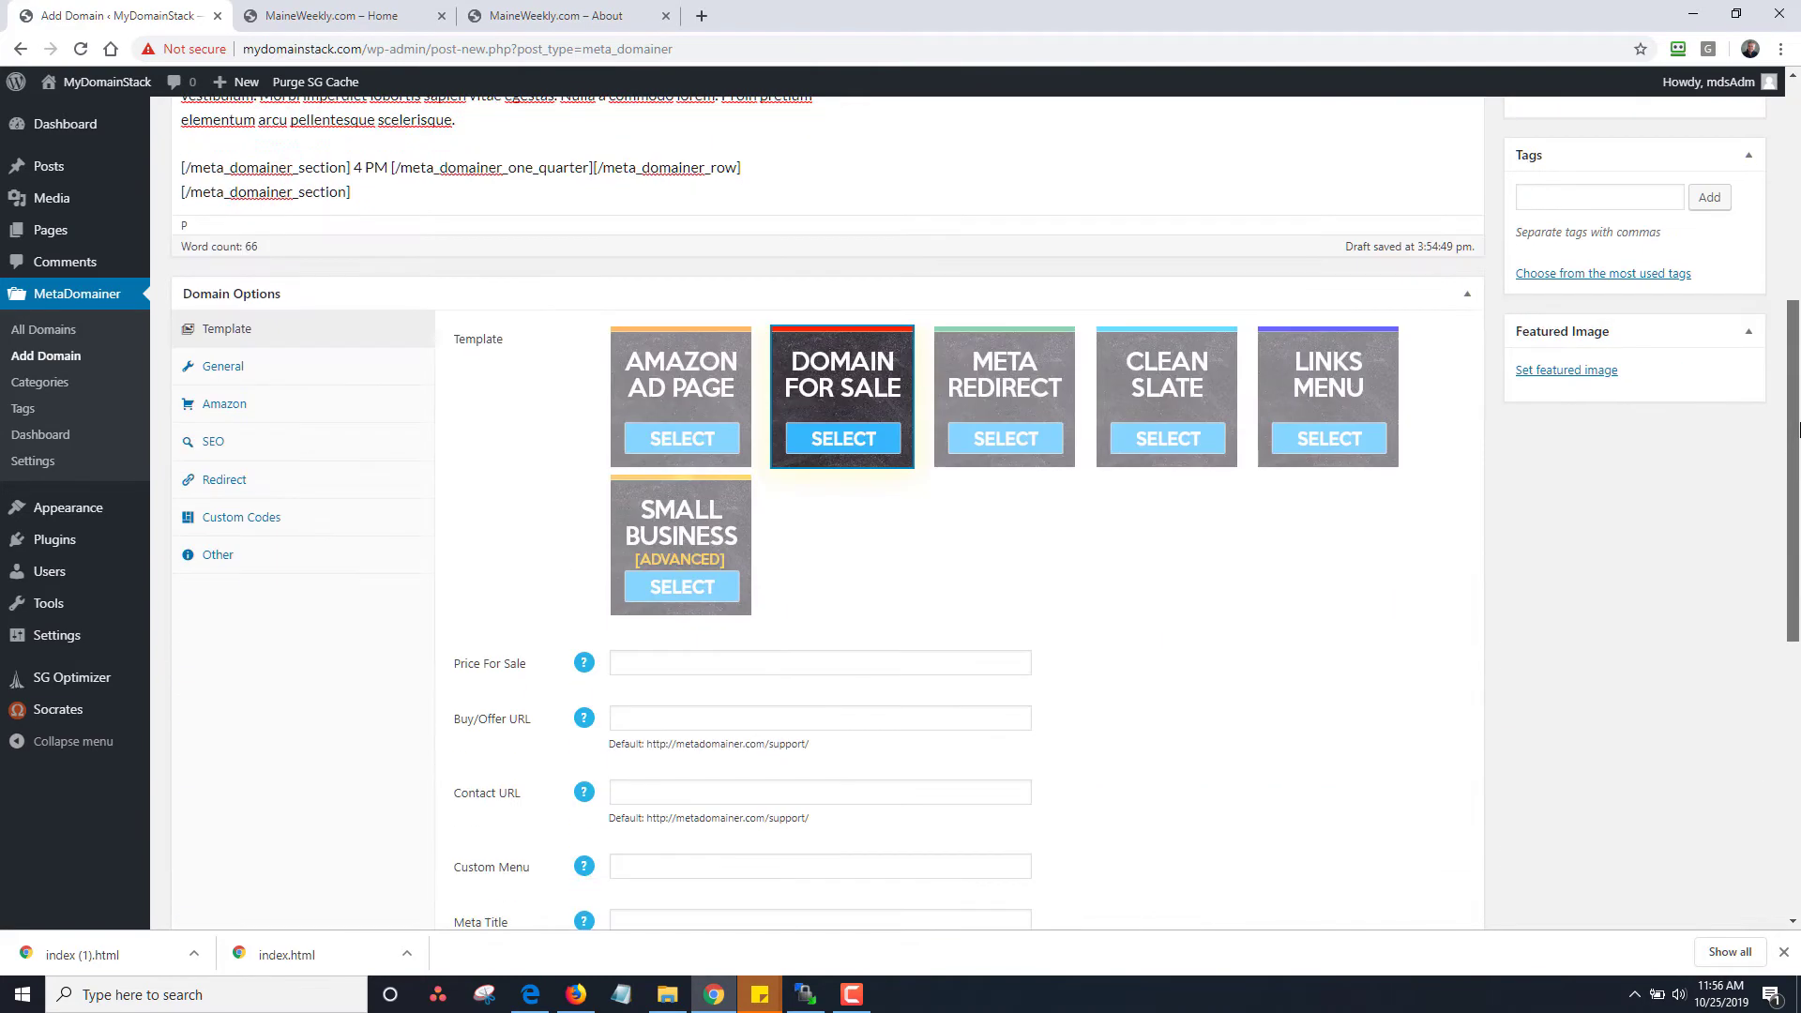
{"action": "left_click", "coordinate": [732, 548]}
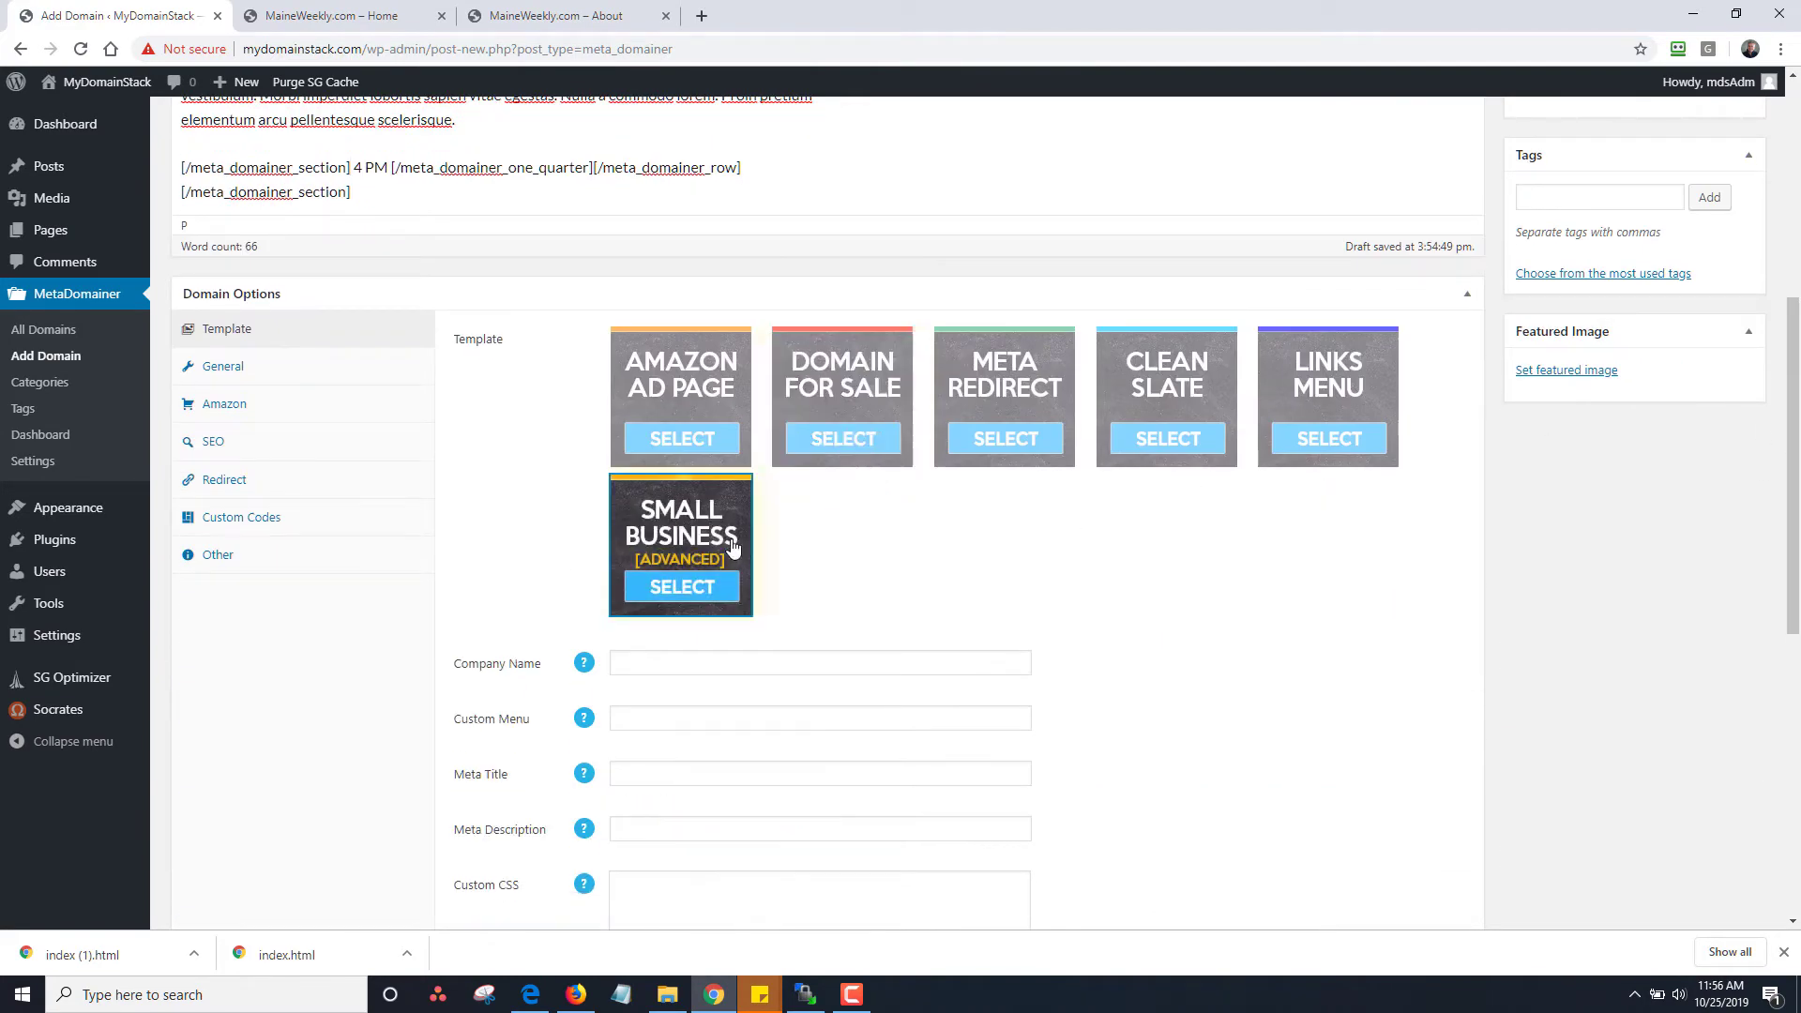
{"action": "left_click", "coordinate": [746, 662]}
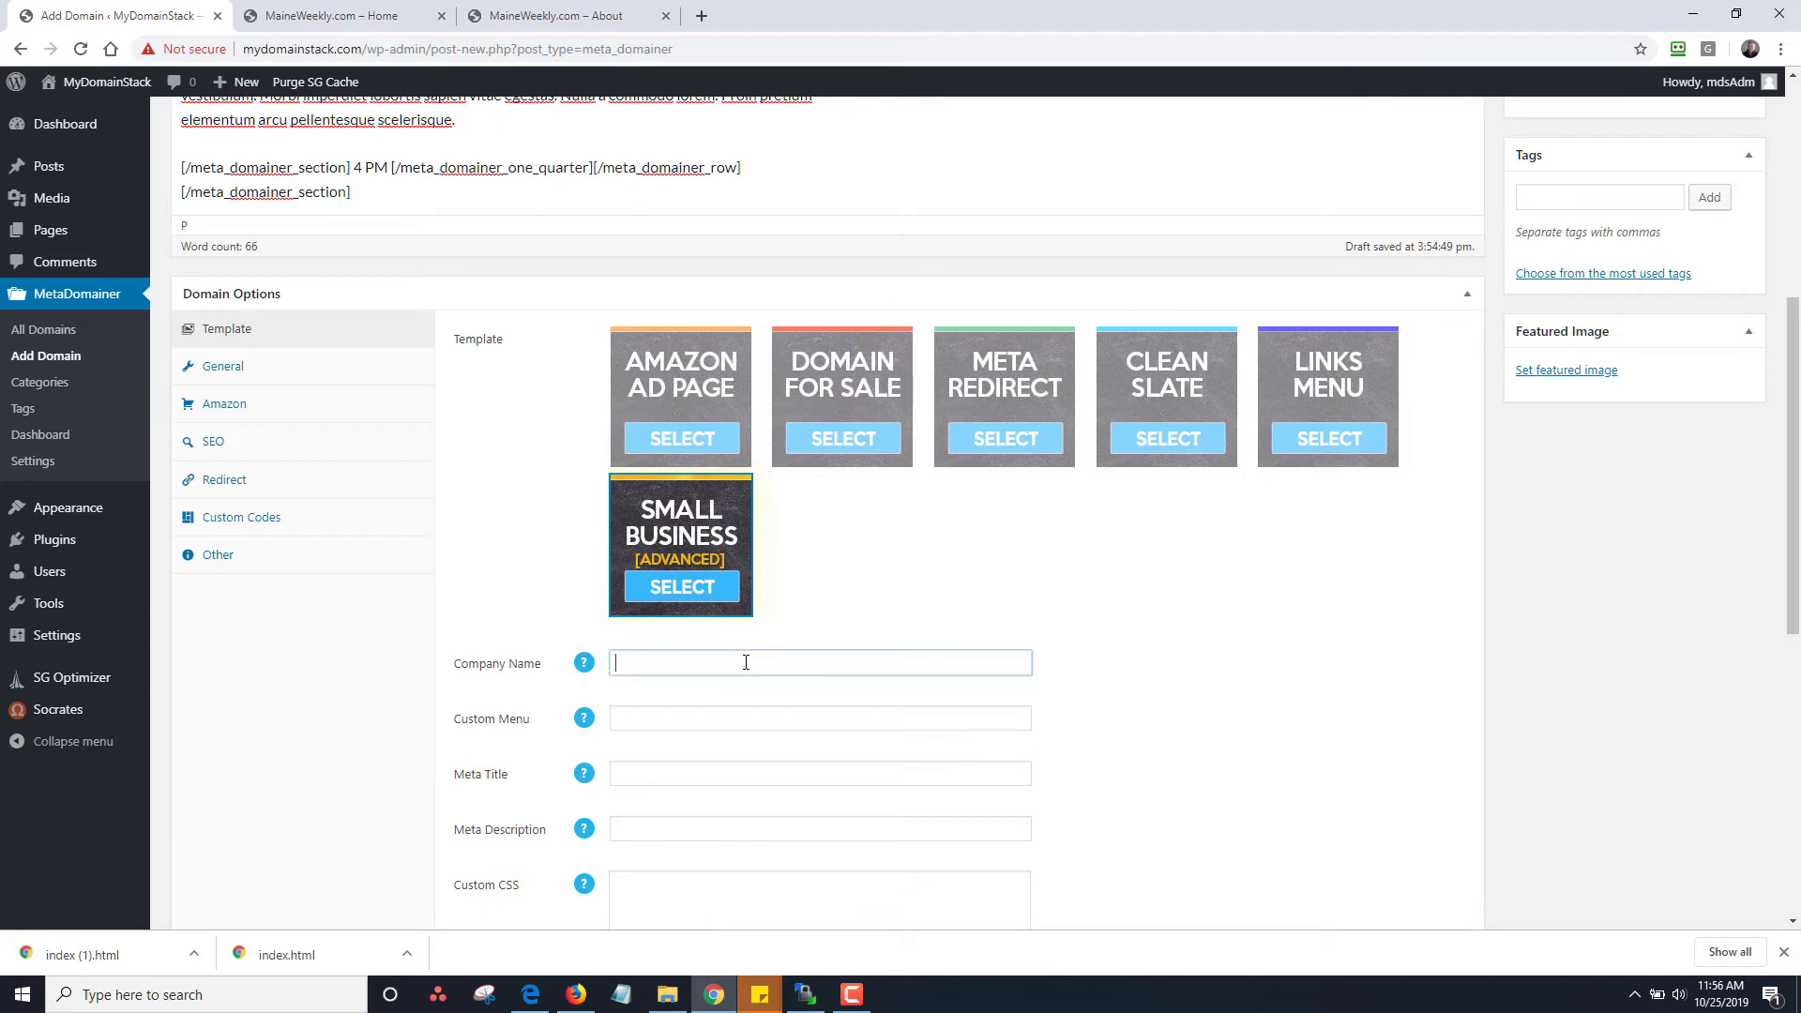
{"action": "left_click", "coordinate": [729, 692]}
{"action": "left_click", "coordinate": [685, 719]}
{"action": "key", "text": "Down"}
{"action": "key", "text": "Return"}
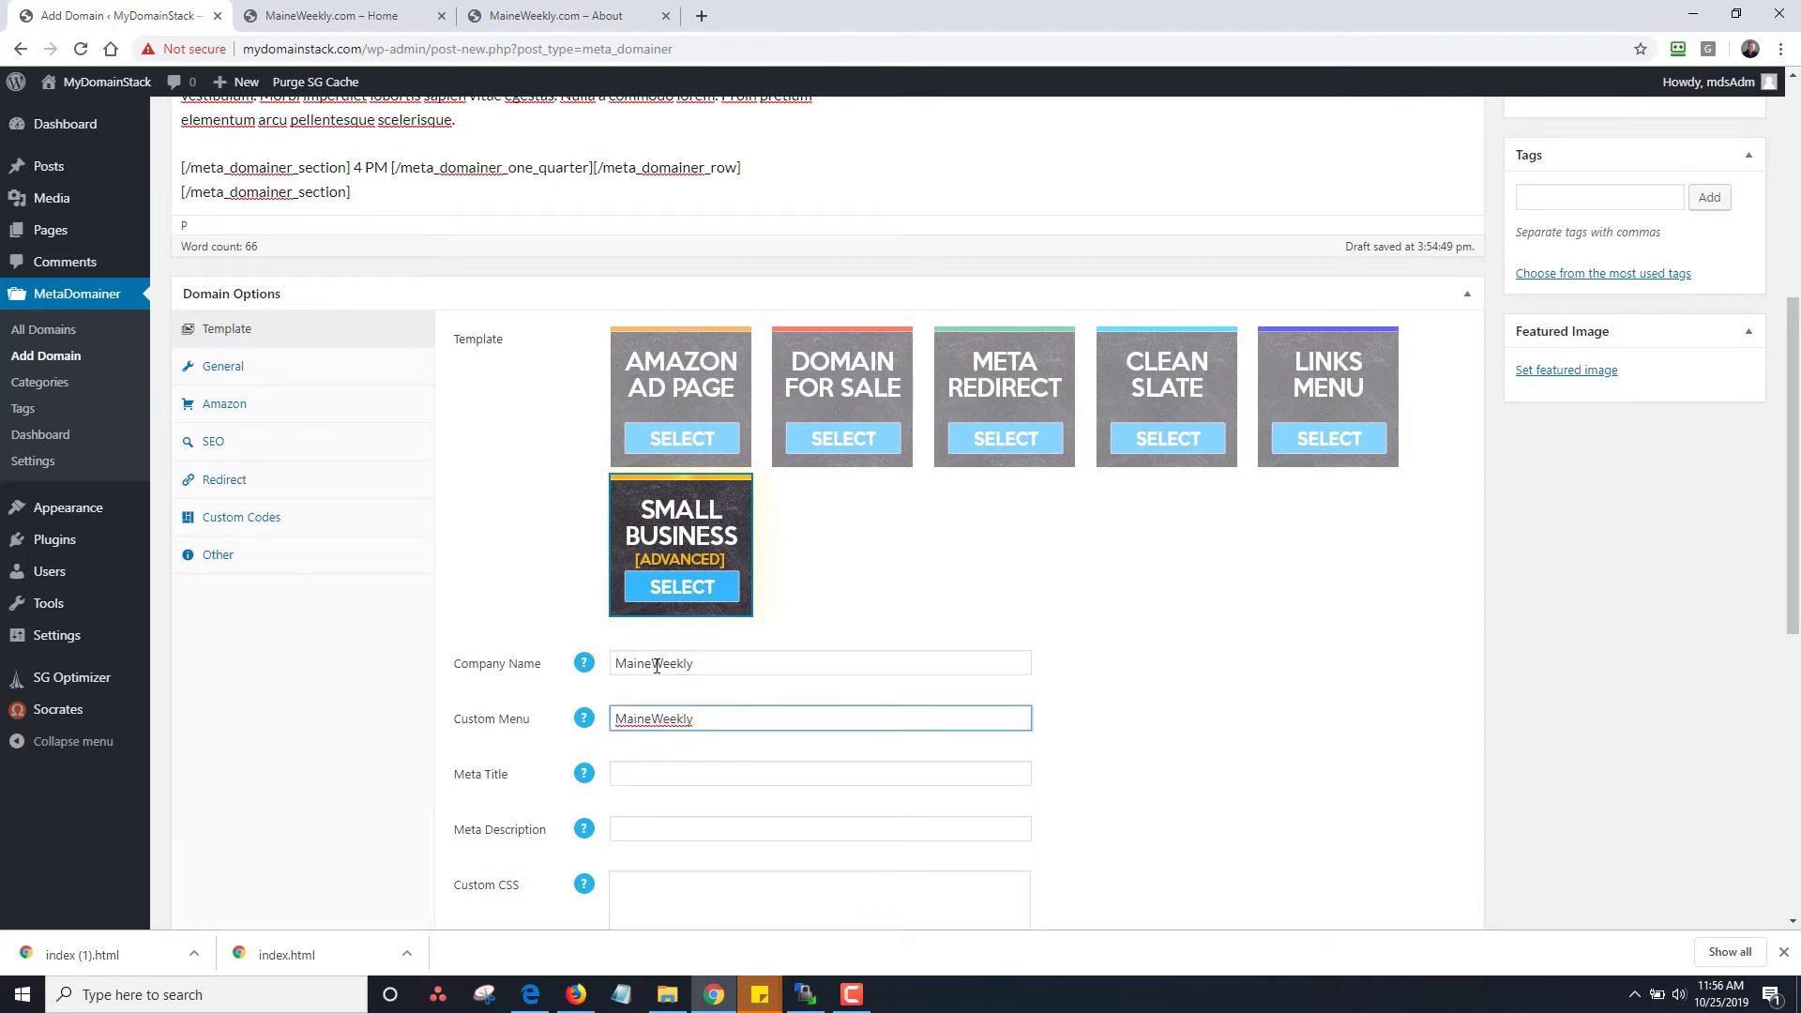
Step: Publish the Services page and view it through its permalink in a new browser tab
{"action": "left_click_drag", "start_coordinate": [1794, 450], "coordinate": [1794, 234]}
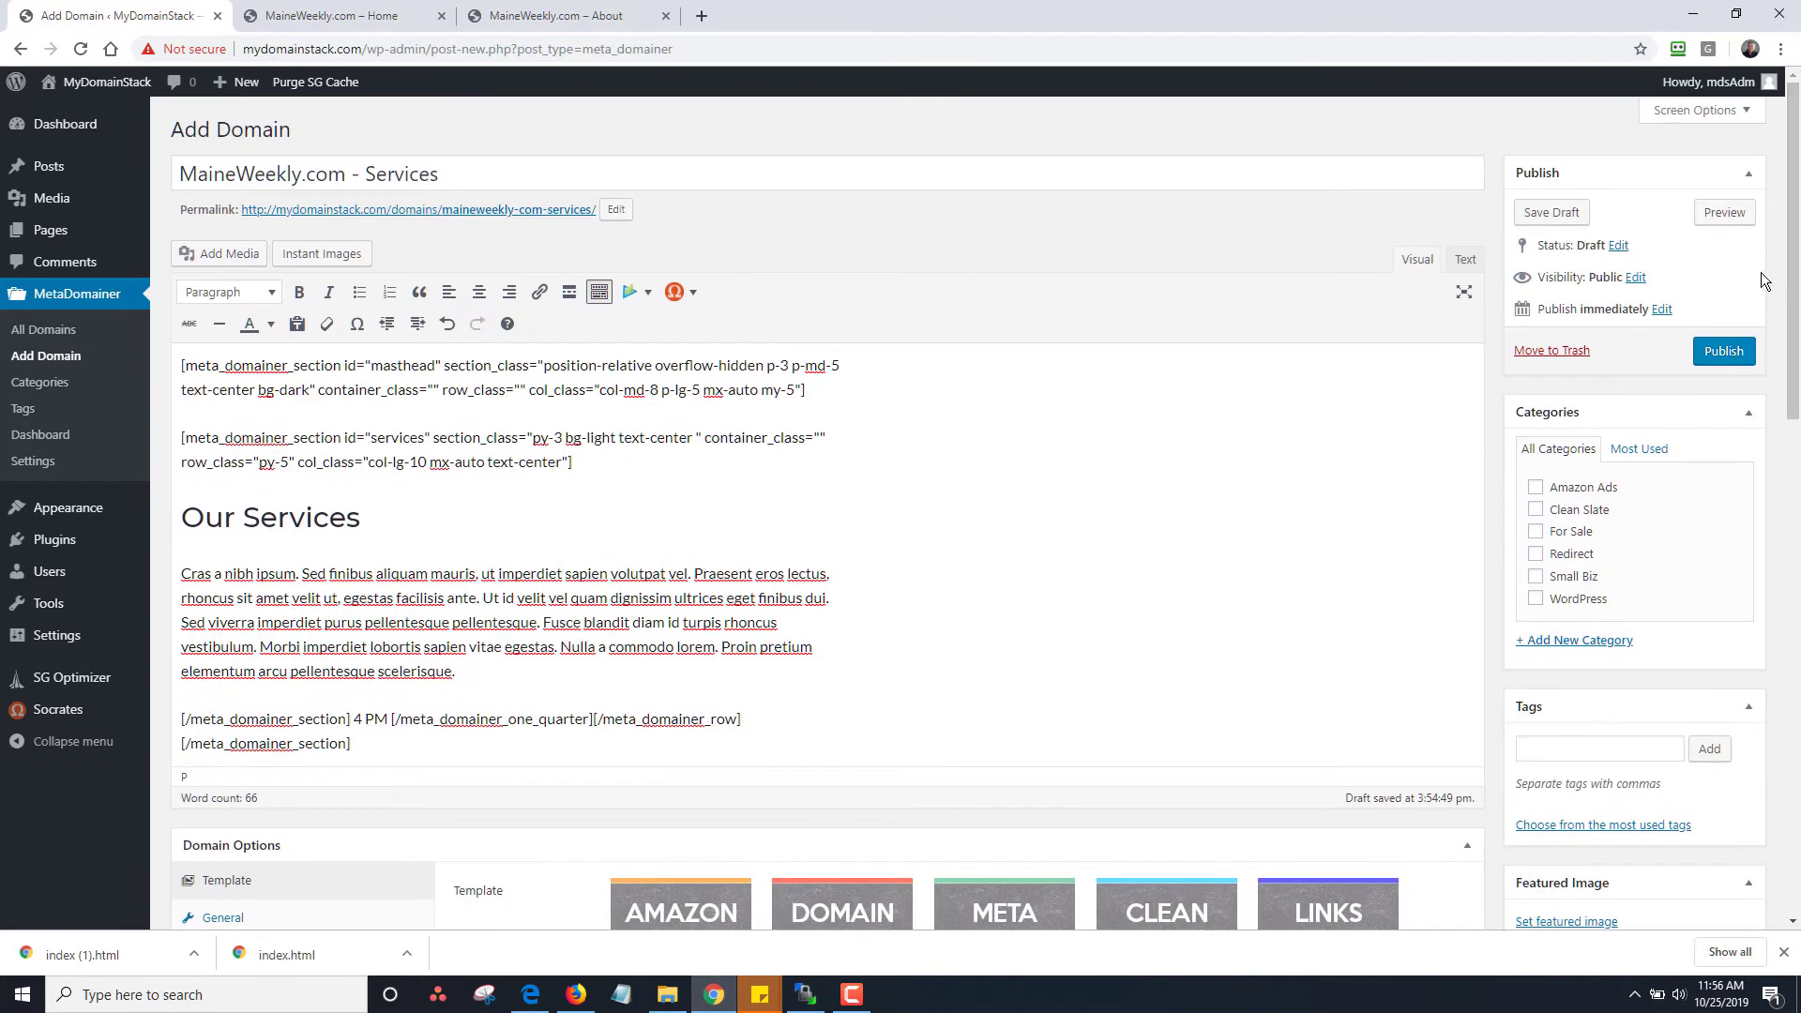
{"action": "left_click", "coordinate": [1723, 351]}
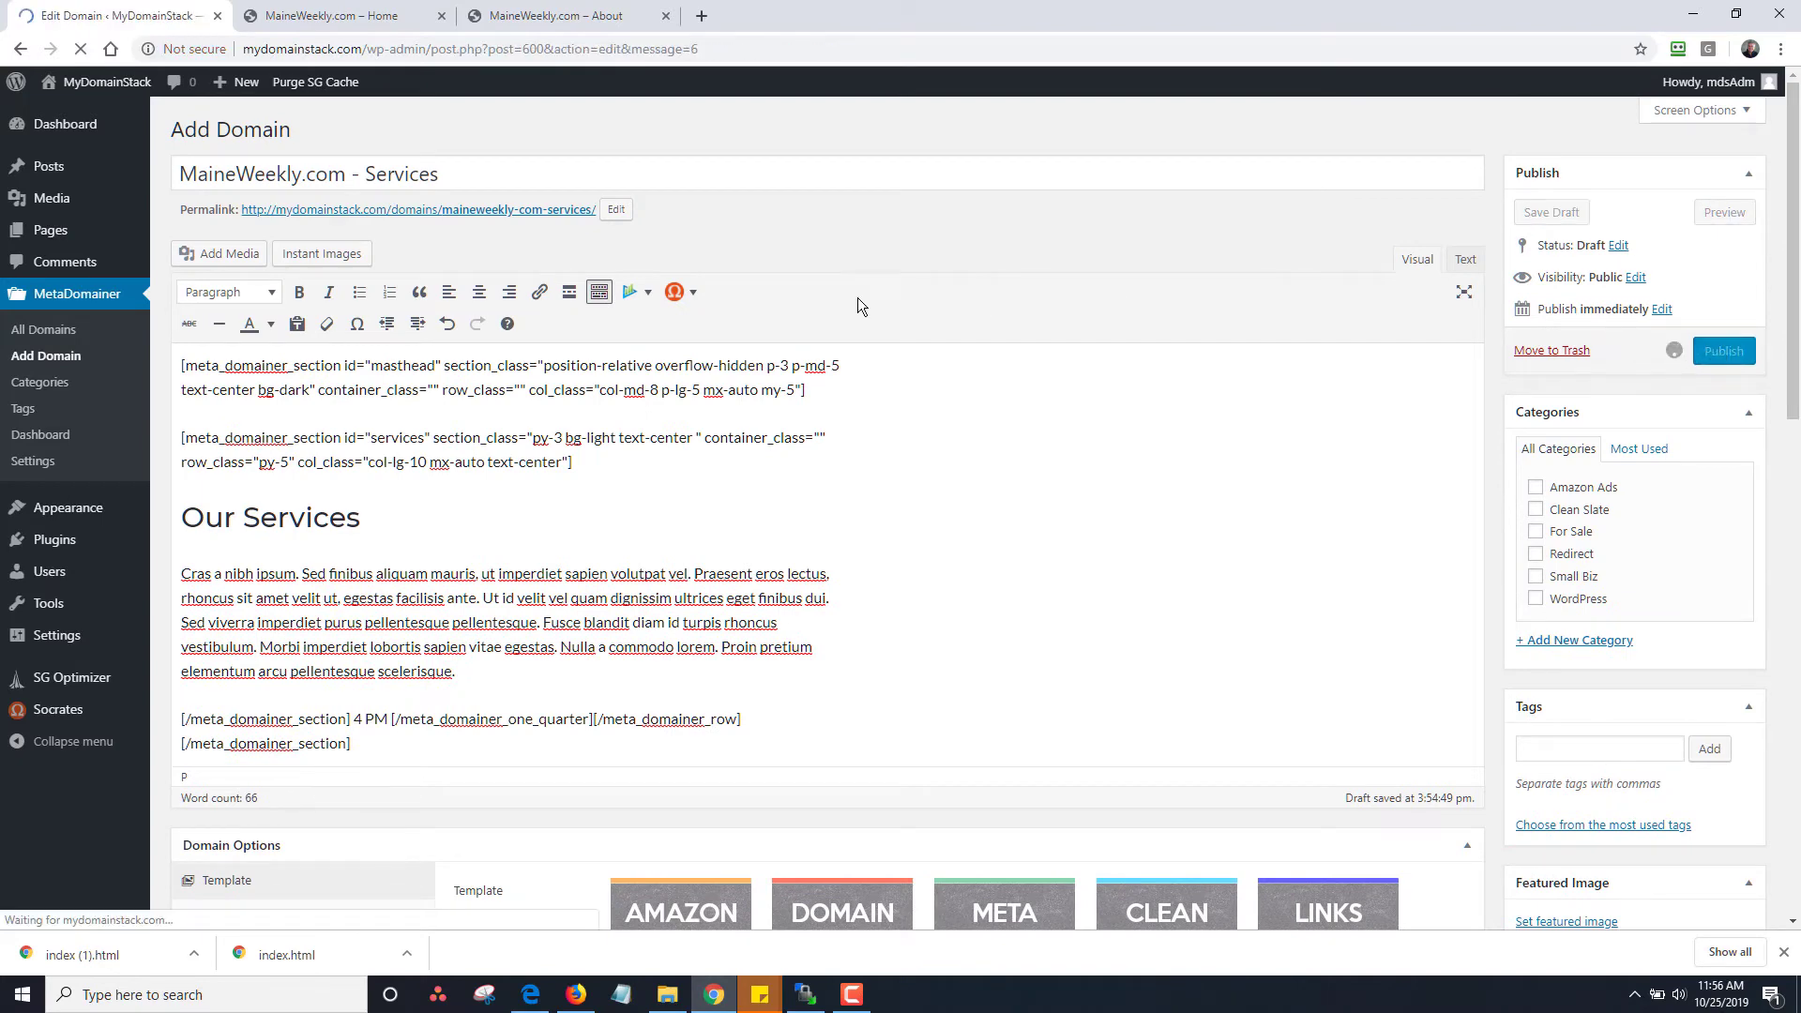
{"action": "right_click", "coordinate": [480, 308]}
{"action": "left_click", "coordinate": [516, 336]}
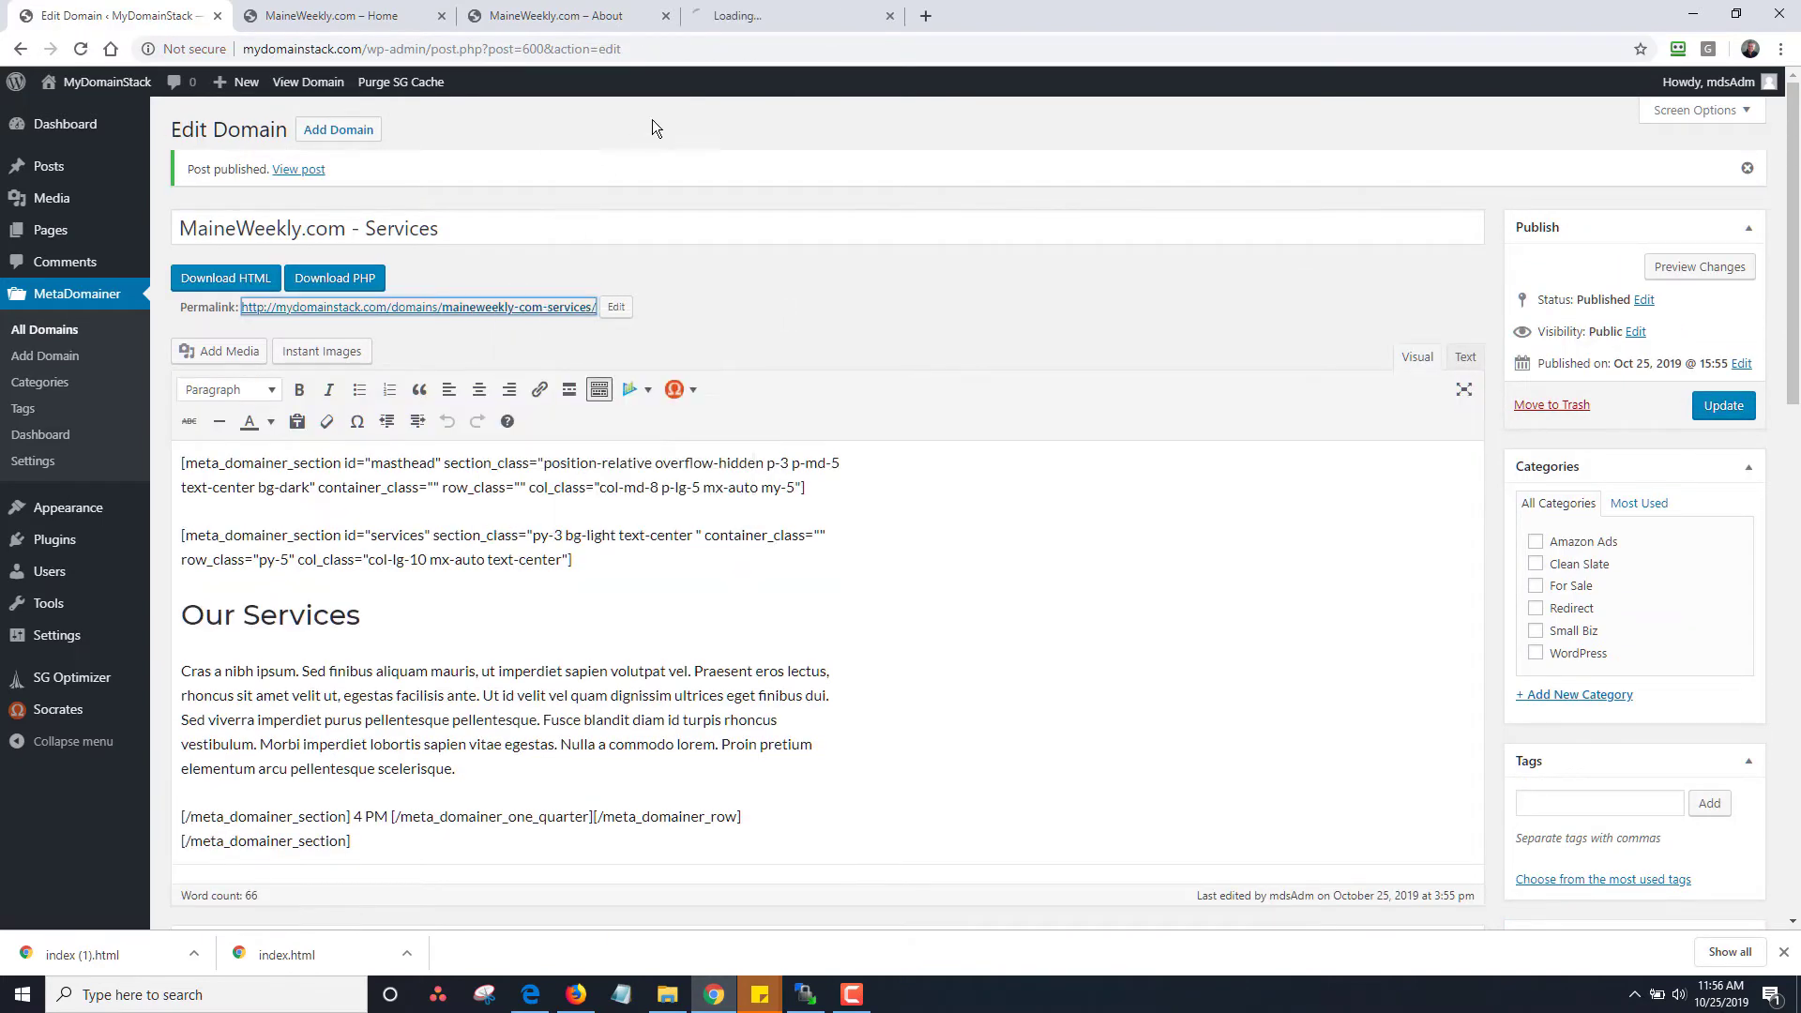
{"action": "left_click", "coordinate": [767, 20]}
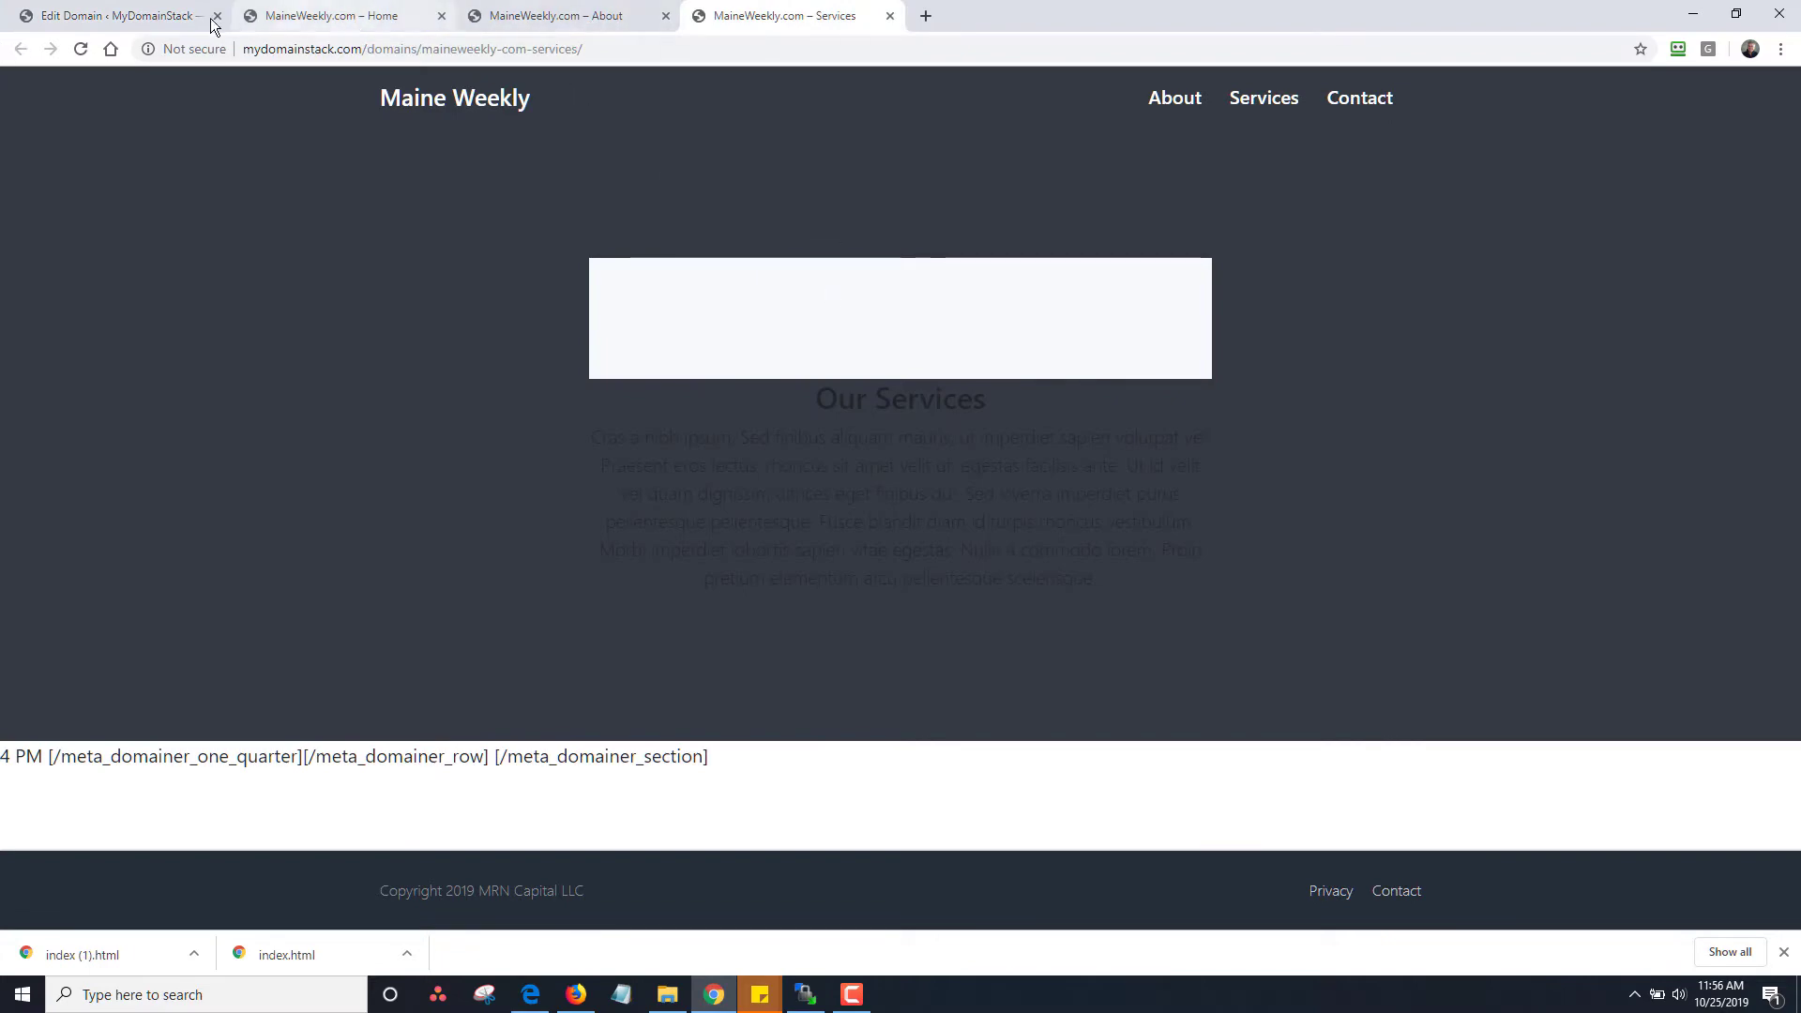
Step: Delete the leftover masthead opening shortcode so the Services page's content begins with the services section's shortcode
{"action": "left_click", "coordinate": [150, 16]}
{"action": "left_click", "coordinate": [589, 533]}
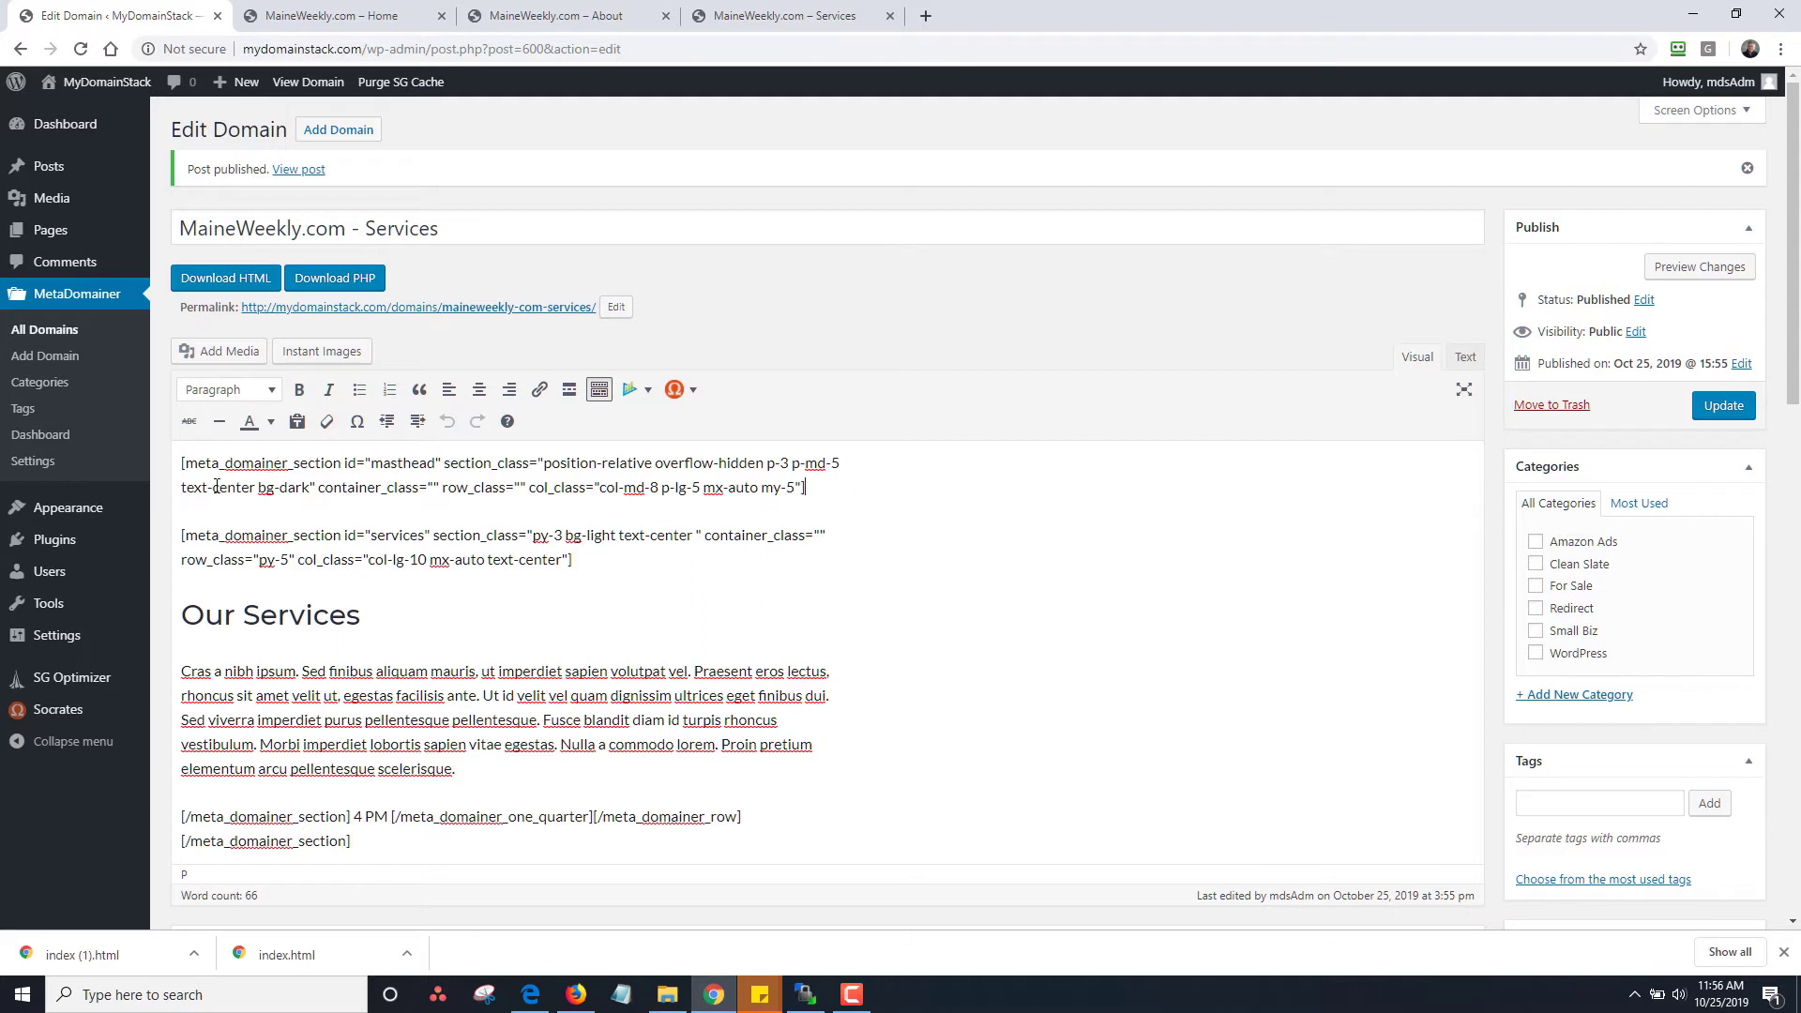
{"action": "left_click_drag", "start_coordinate": [184, 462], "coordinate": [795, 482]}
{"action": "key", "text": "Delete"}
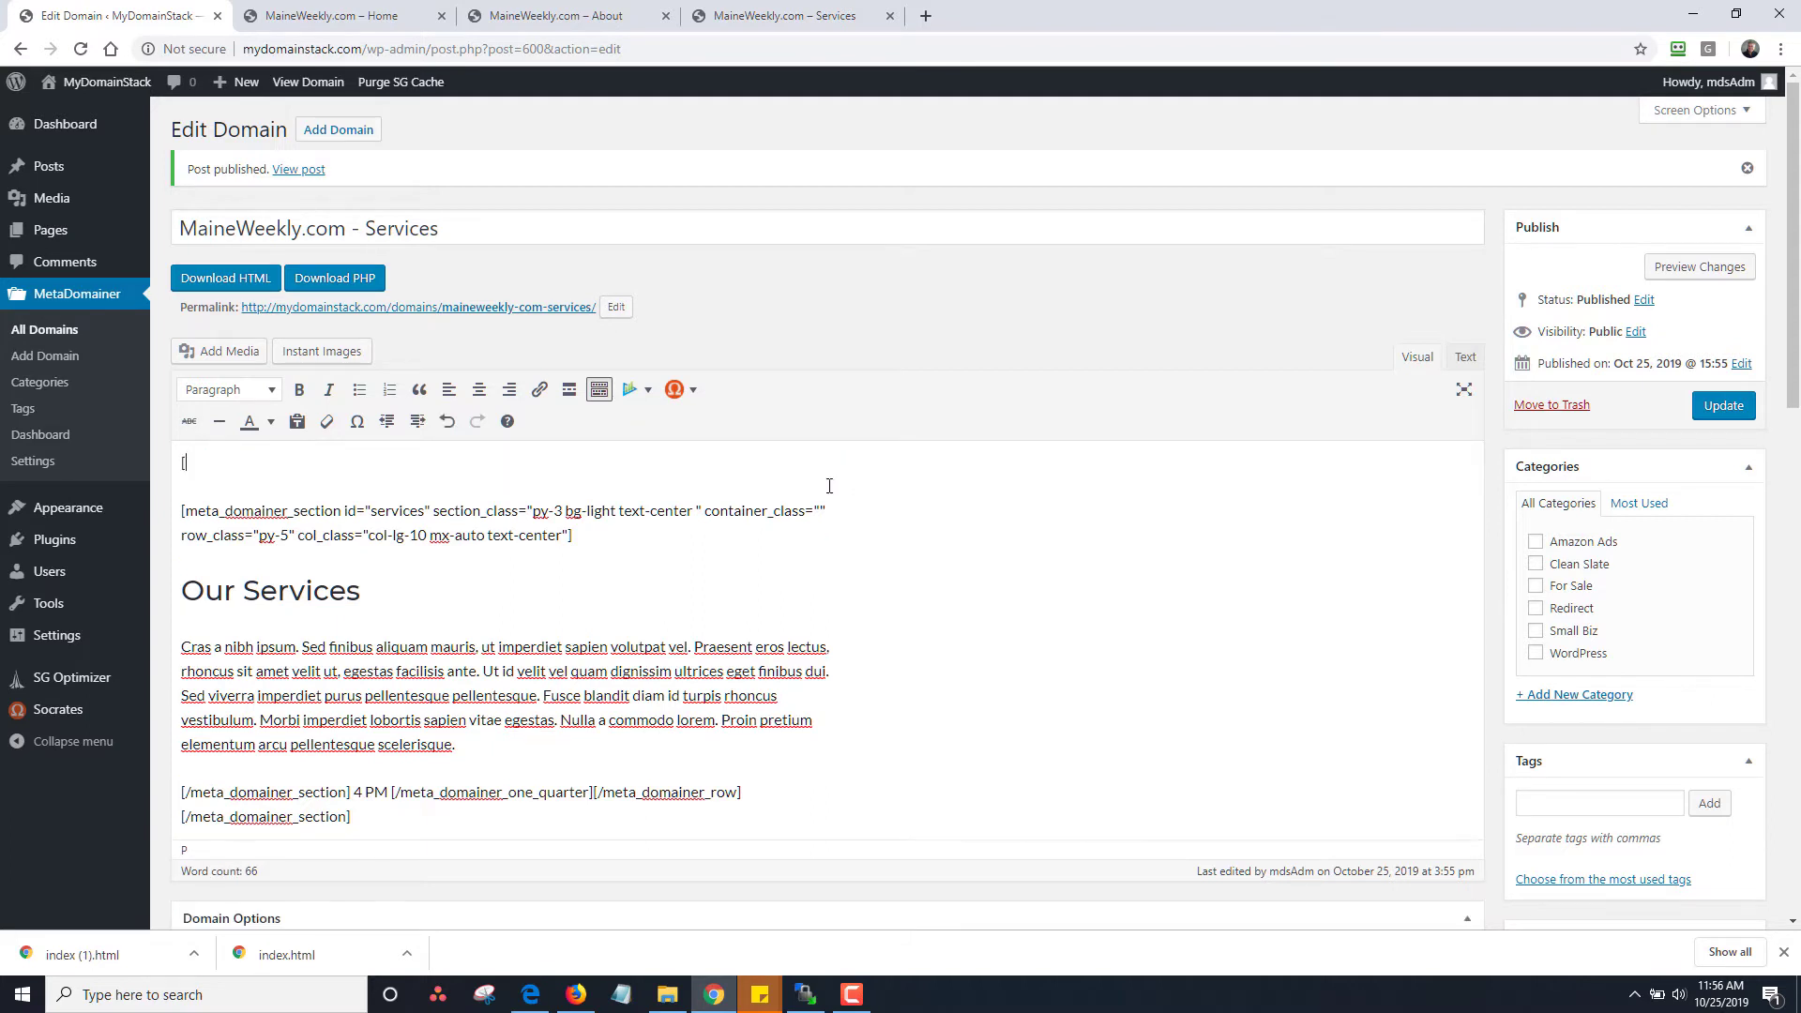
{"action": "key", "text": "Delete"}
{"action": "type", "text": "["}
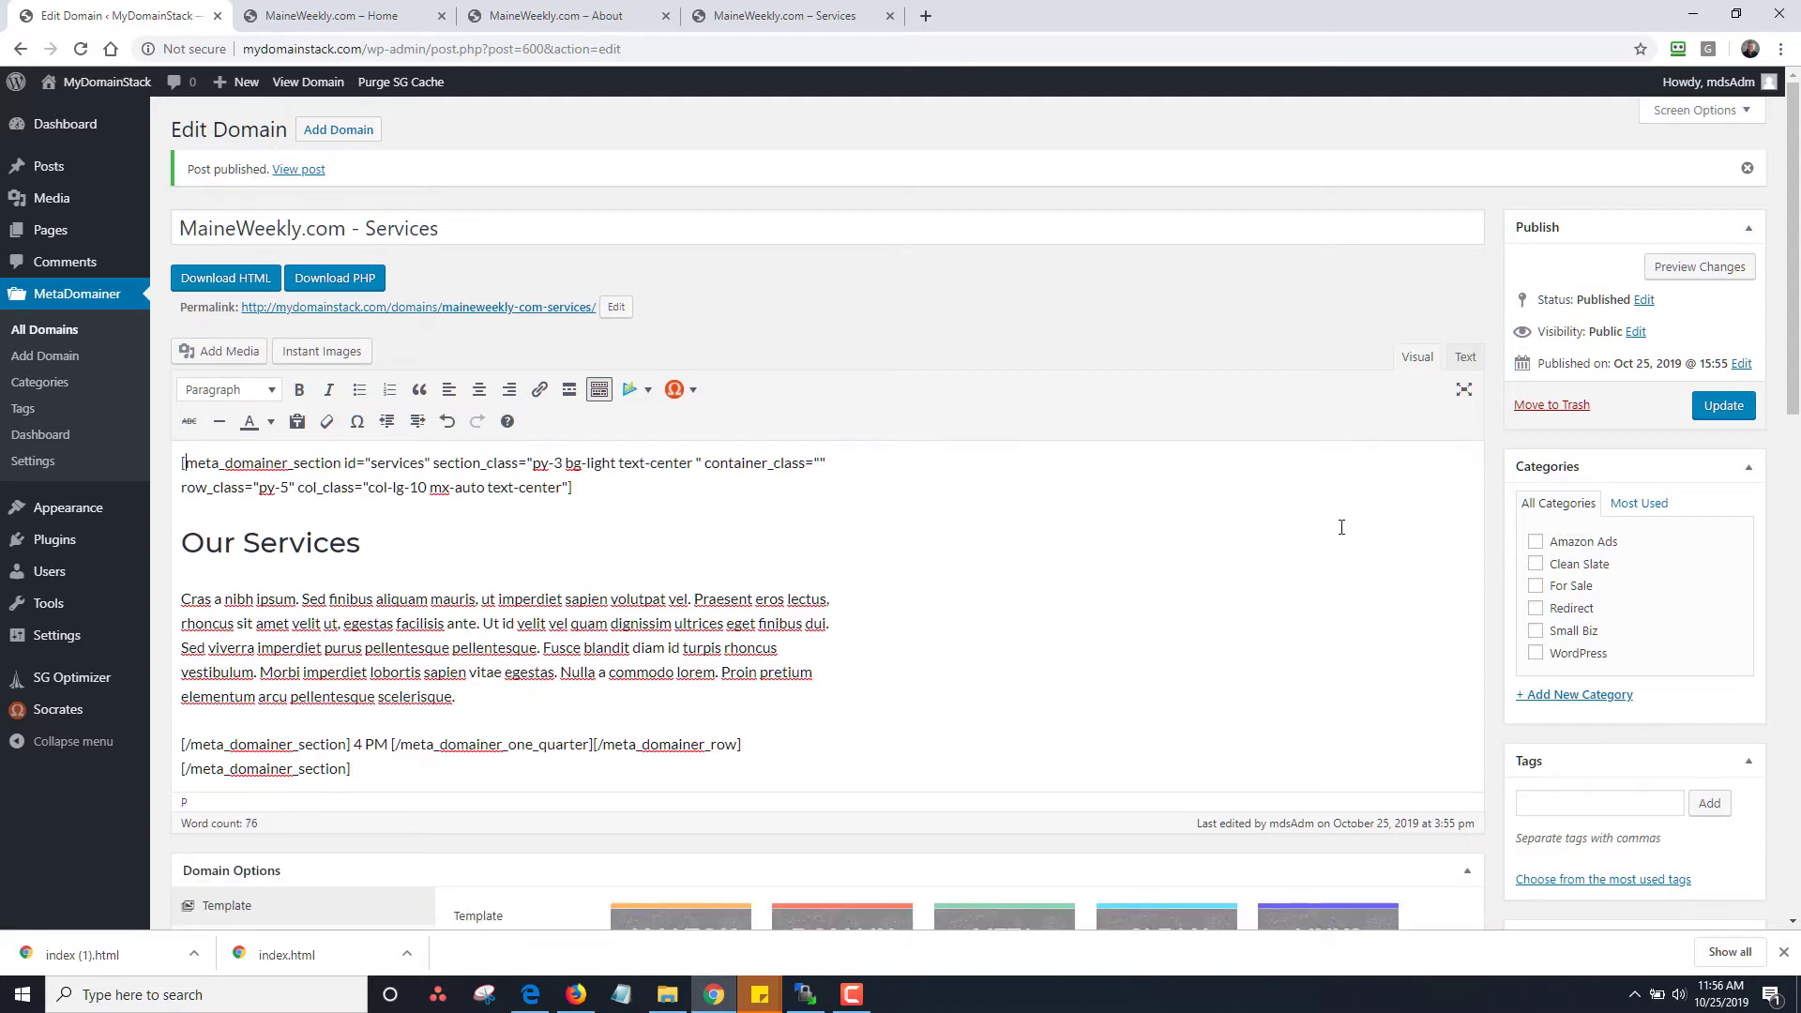
Step: Update the Services page and reload its published view
{"action": "left_click", "coordinate": [1722, 407]}
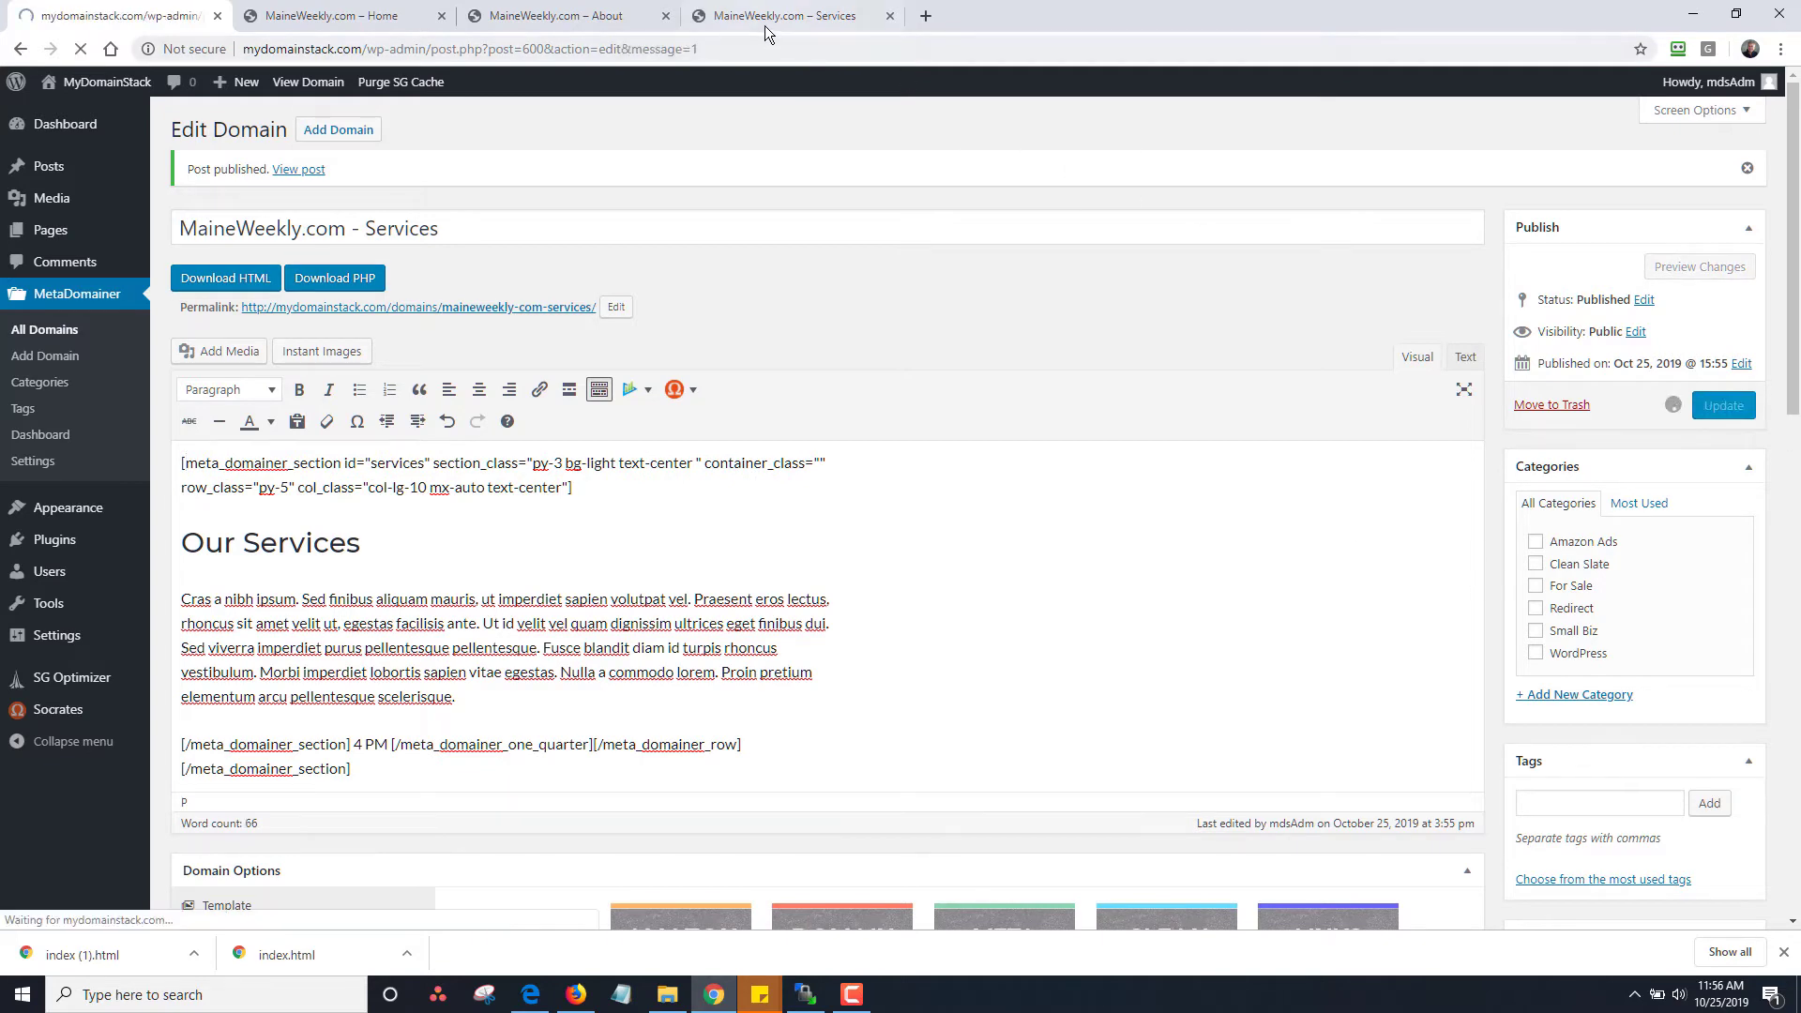
{"action": "left_click", "coordinate": [763, 19]}
{"action": "left_click", "coordinate": [84, 51]}
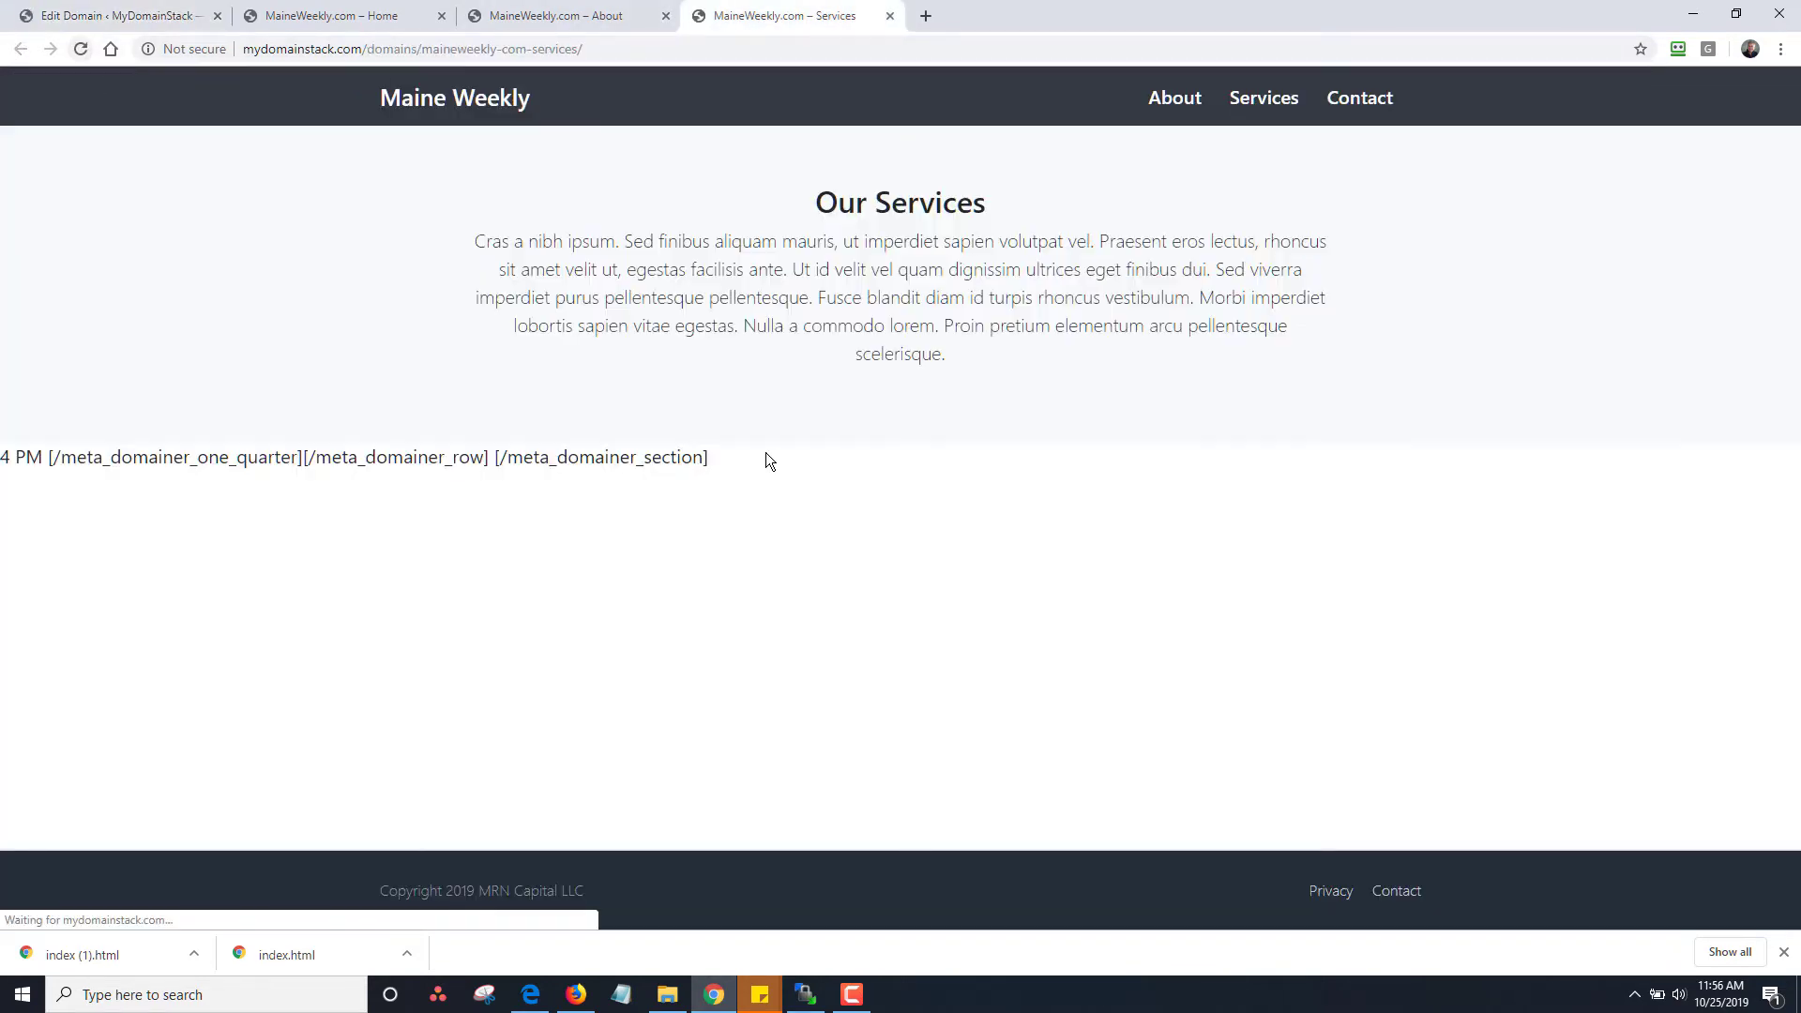
Step: Delete the leftover "4 PM" text and closing shortcodes so the Services page's content ends with its section's closing shortcode
{"action": "left_click", "coordinate": [535, 16]}
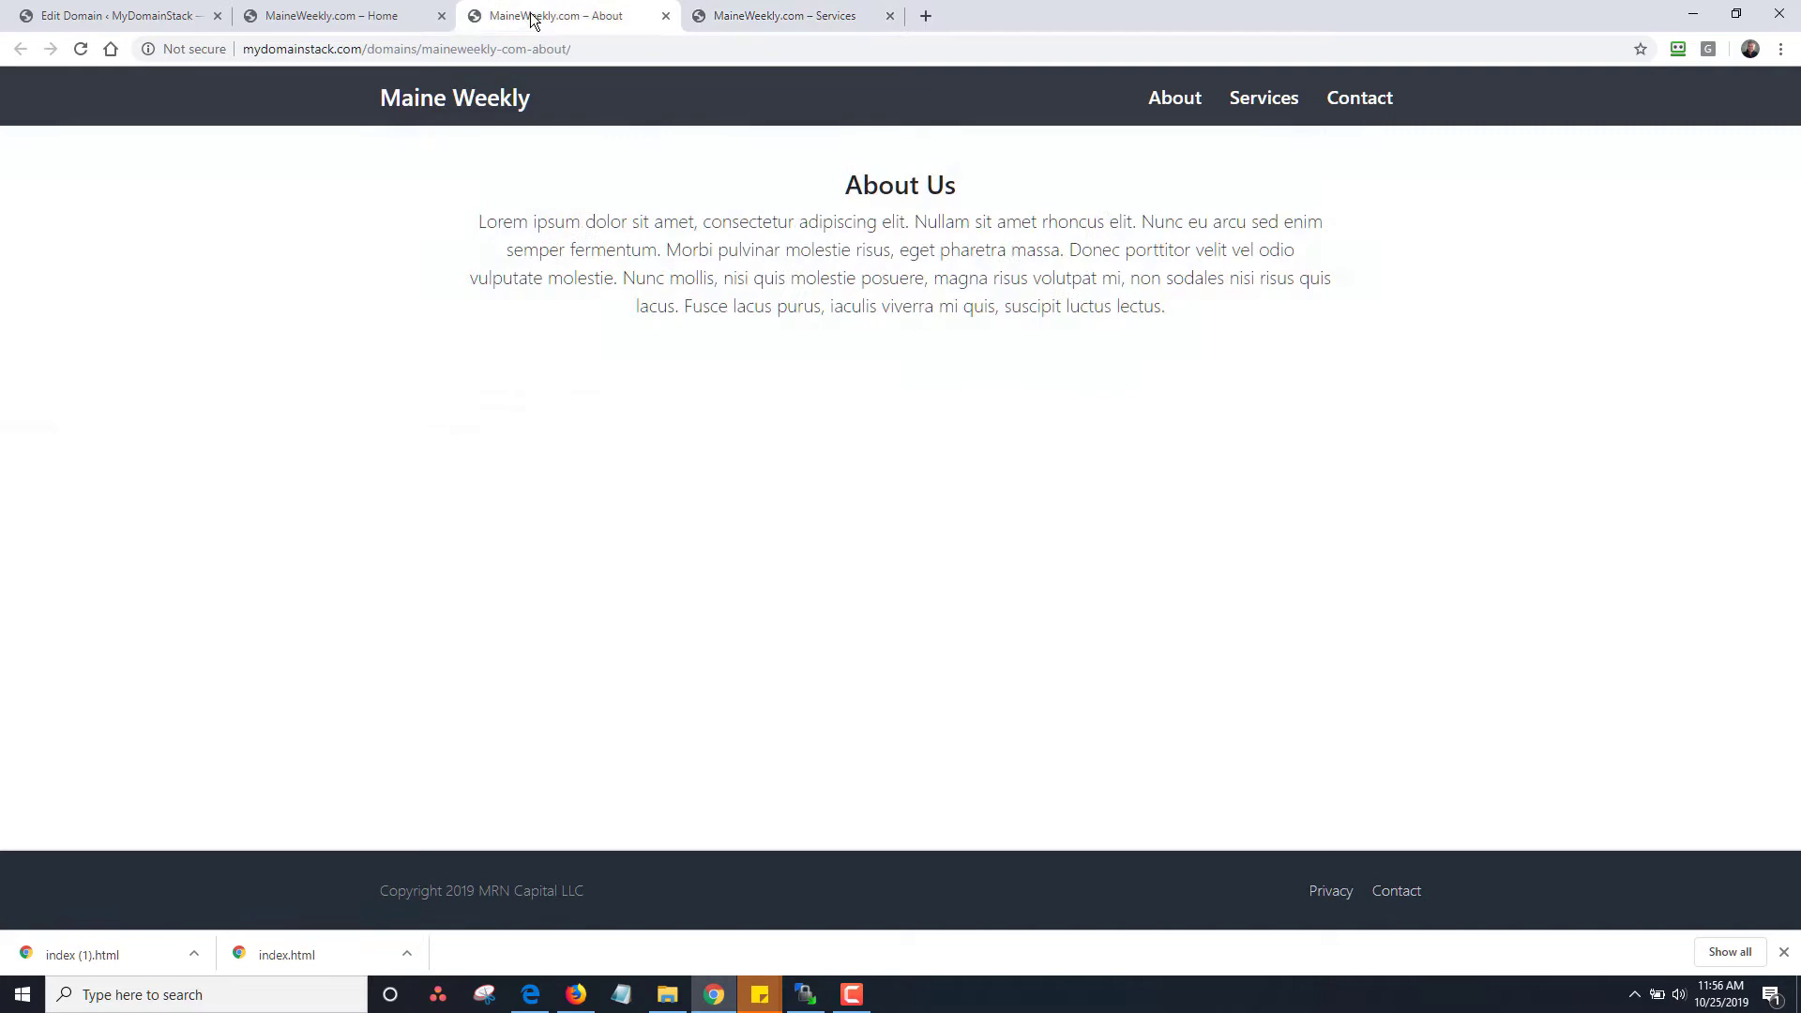
{"action": "left_click", "coordinate": [132, 15]}
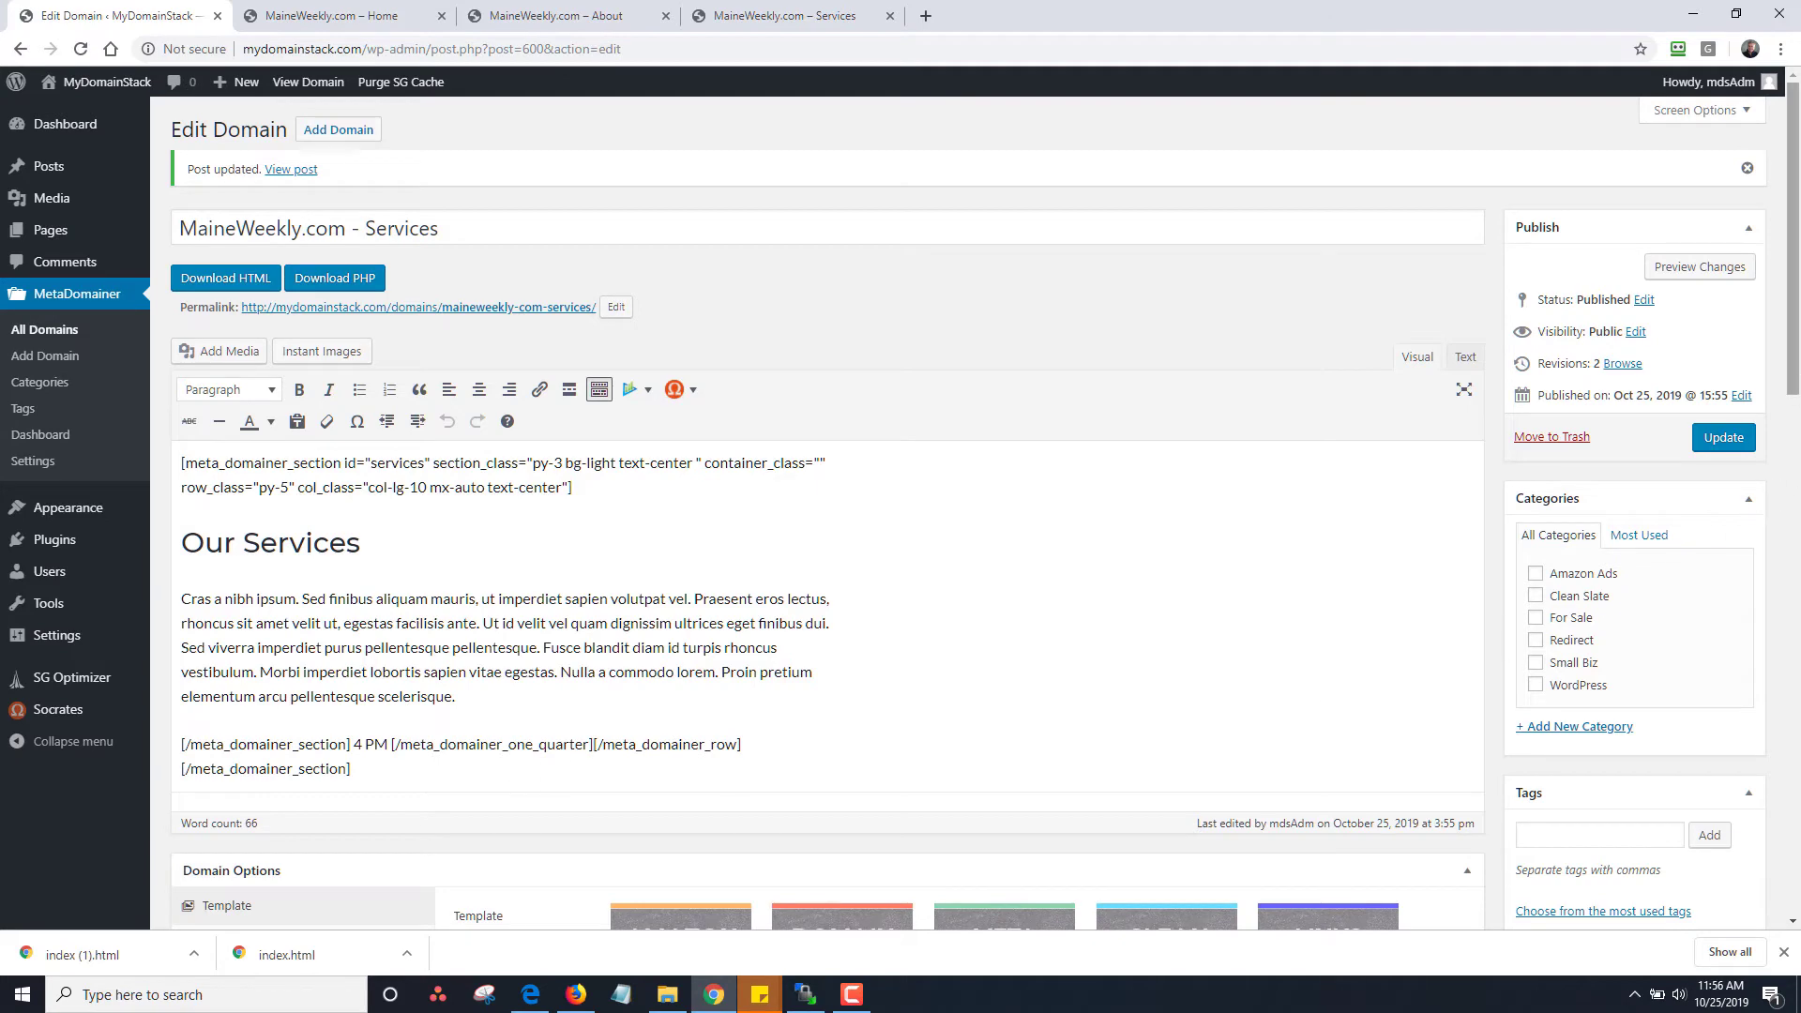
{"action": "scroll", "coordinate": [1642, 503], "scroll_direction": "down", "scroll_amount": 2}
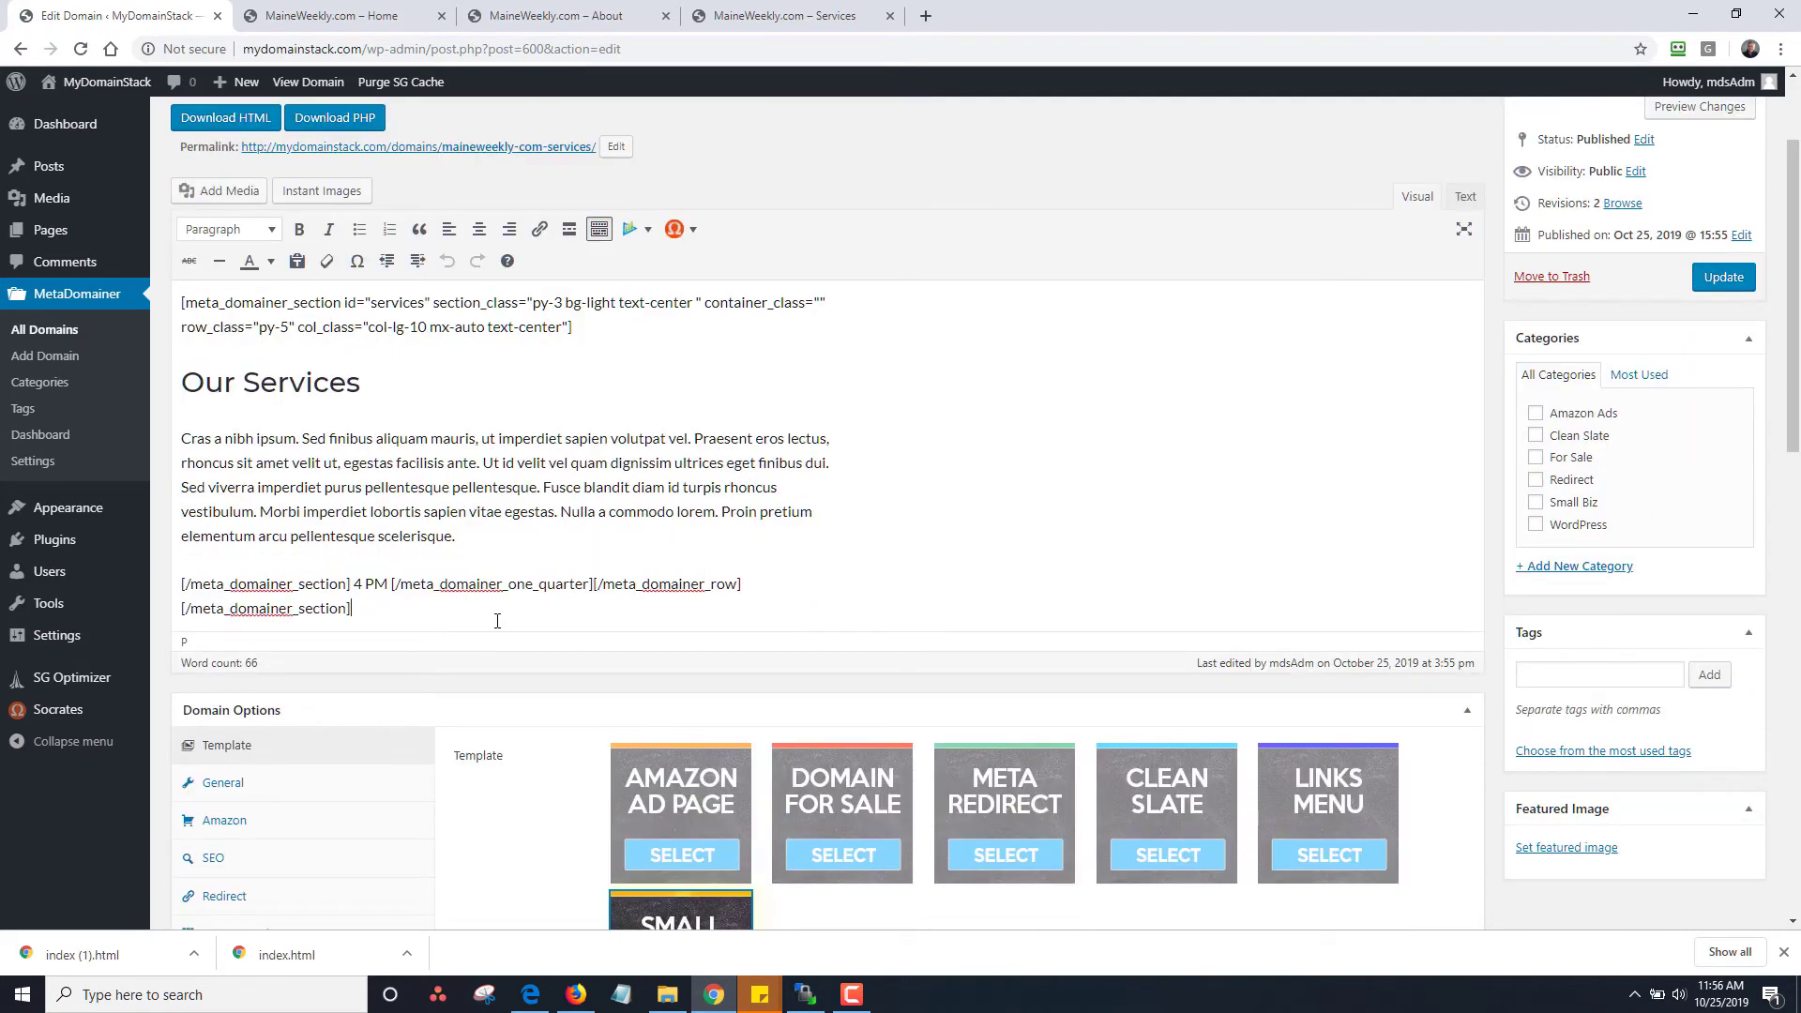
{"action": "left_click", "coordinate": [355, 585], "text": "shift"}
{"action": "key", "text": "BackSpace"}
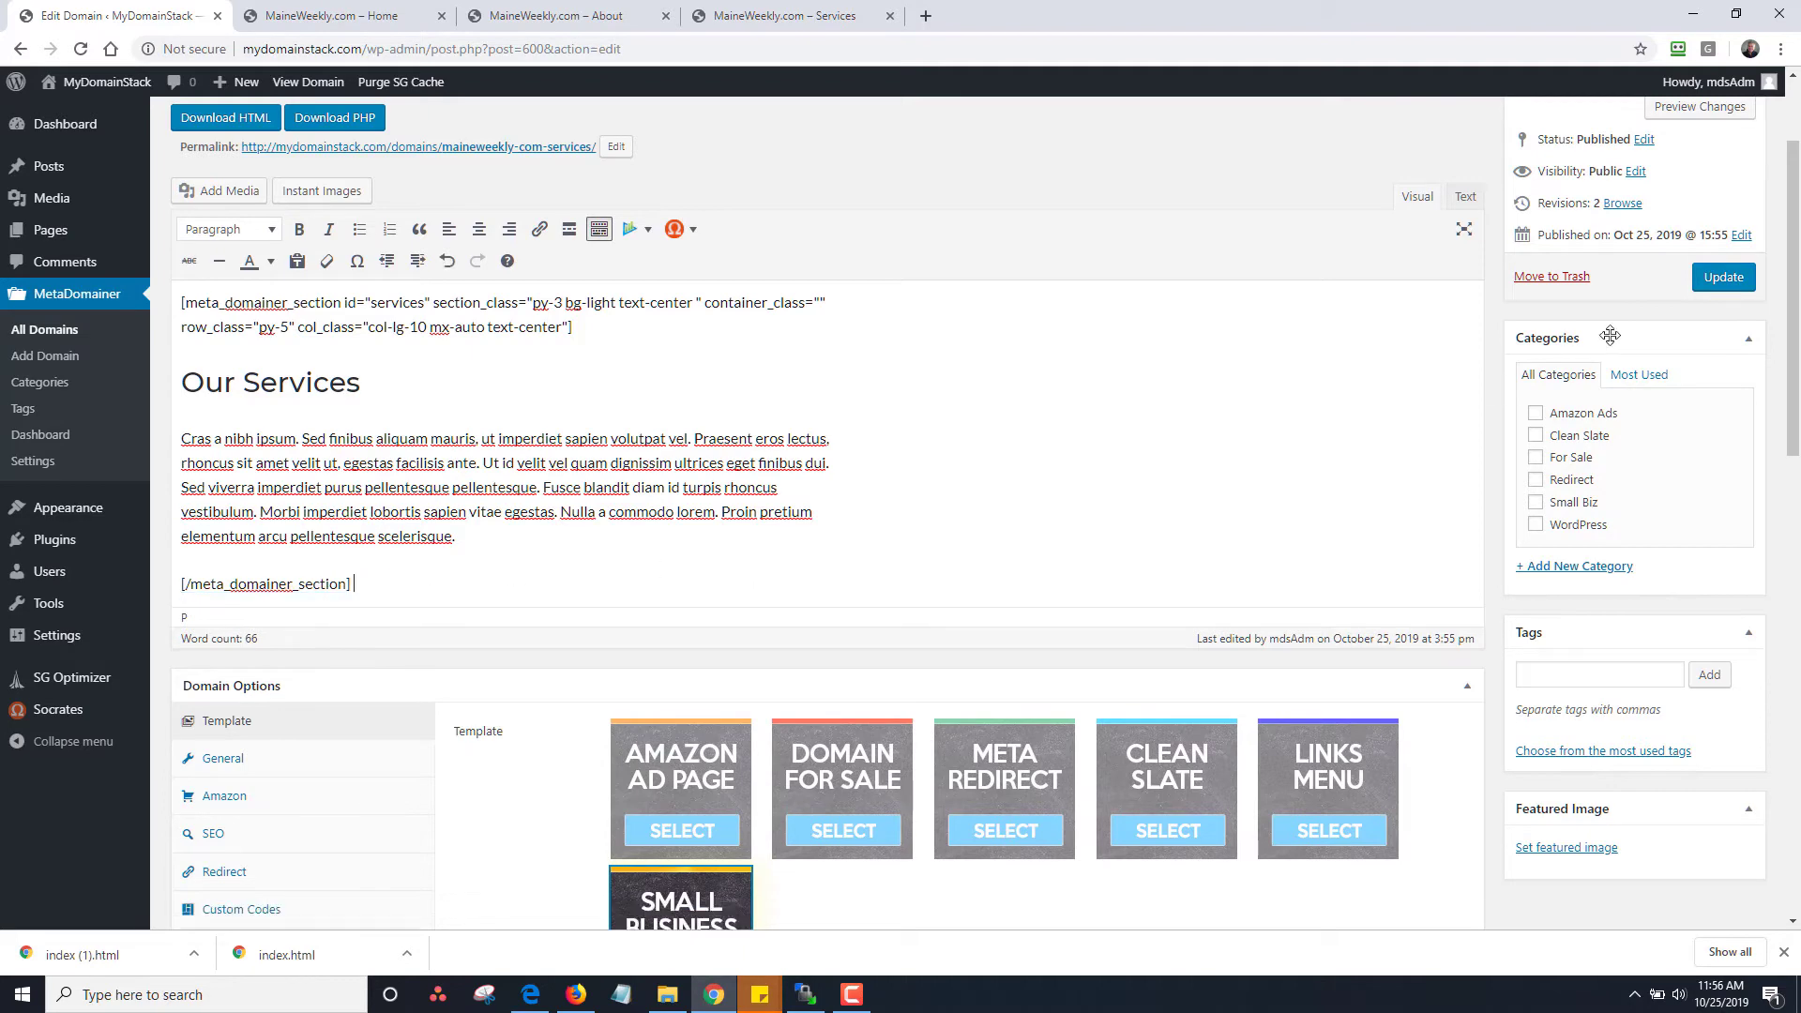
Step: Save the cleaned-up Services page and refresh its published view
{"action": "left_click", "coordinate": [1727, 286]}
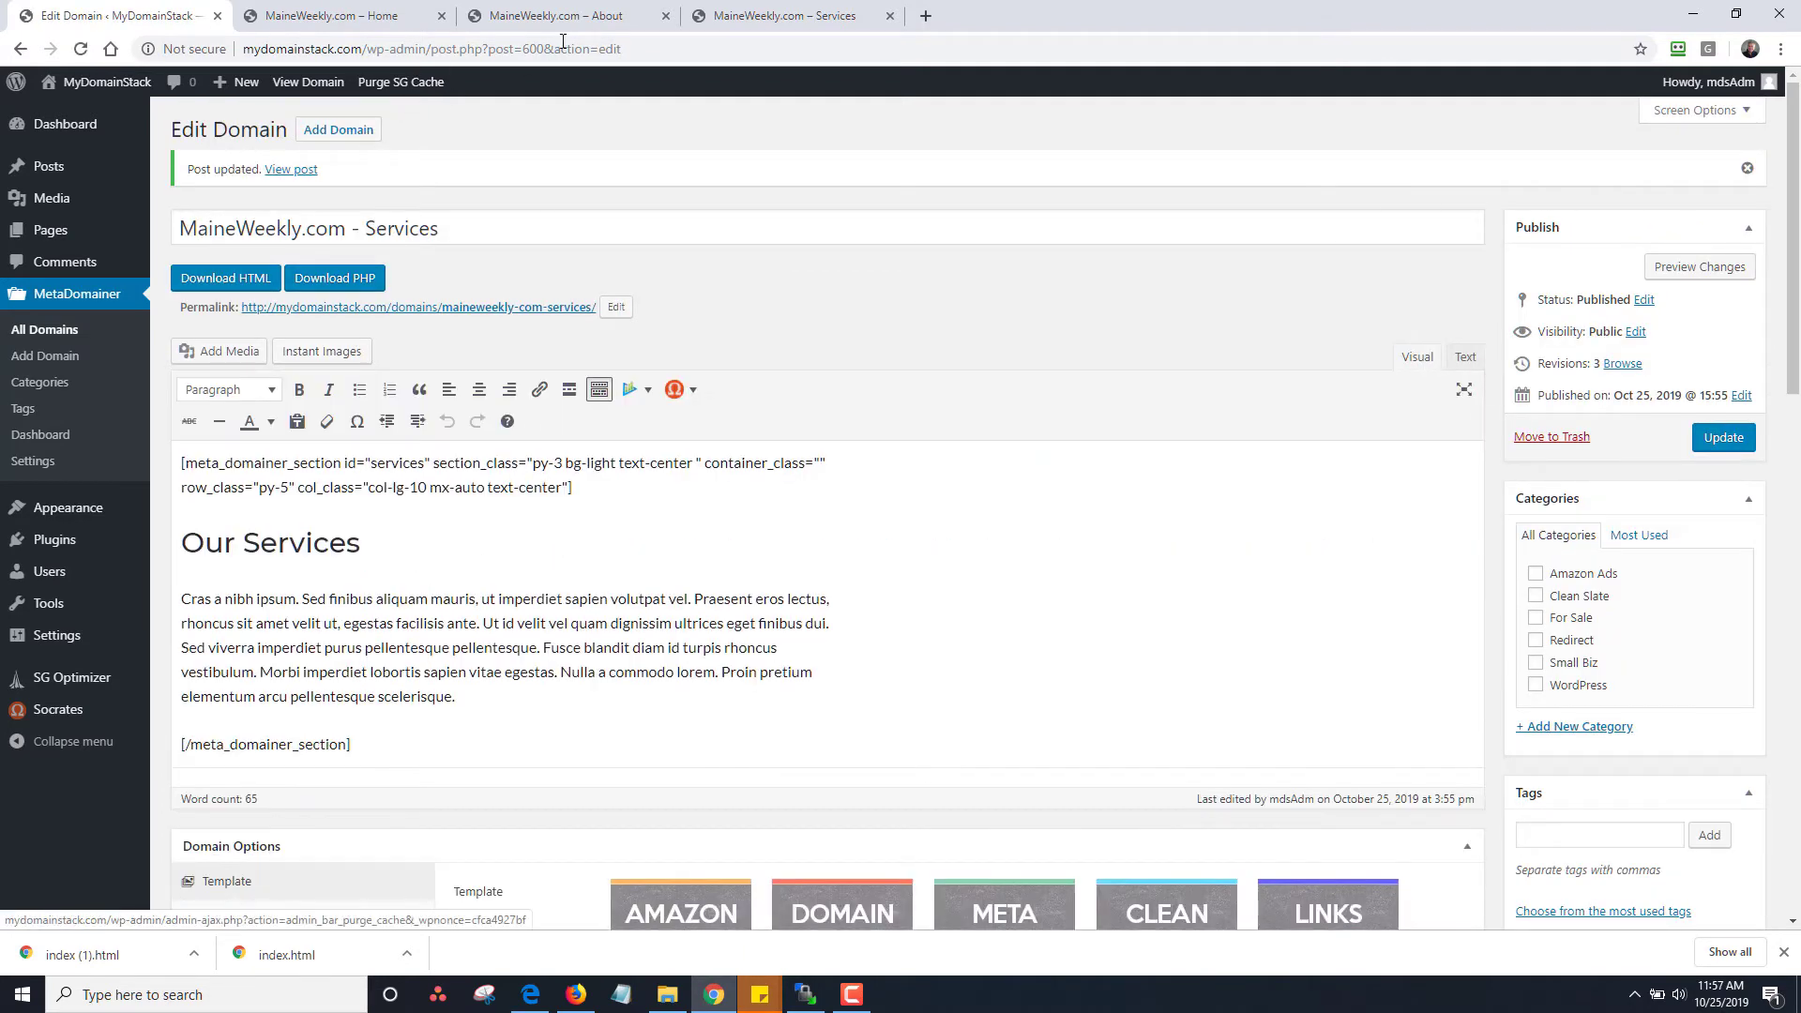
{"action": "left_click", "coordinate": [705, 19]}
{"action": "left_click", "coordinate": [75, 49]}
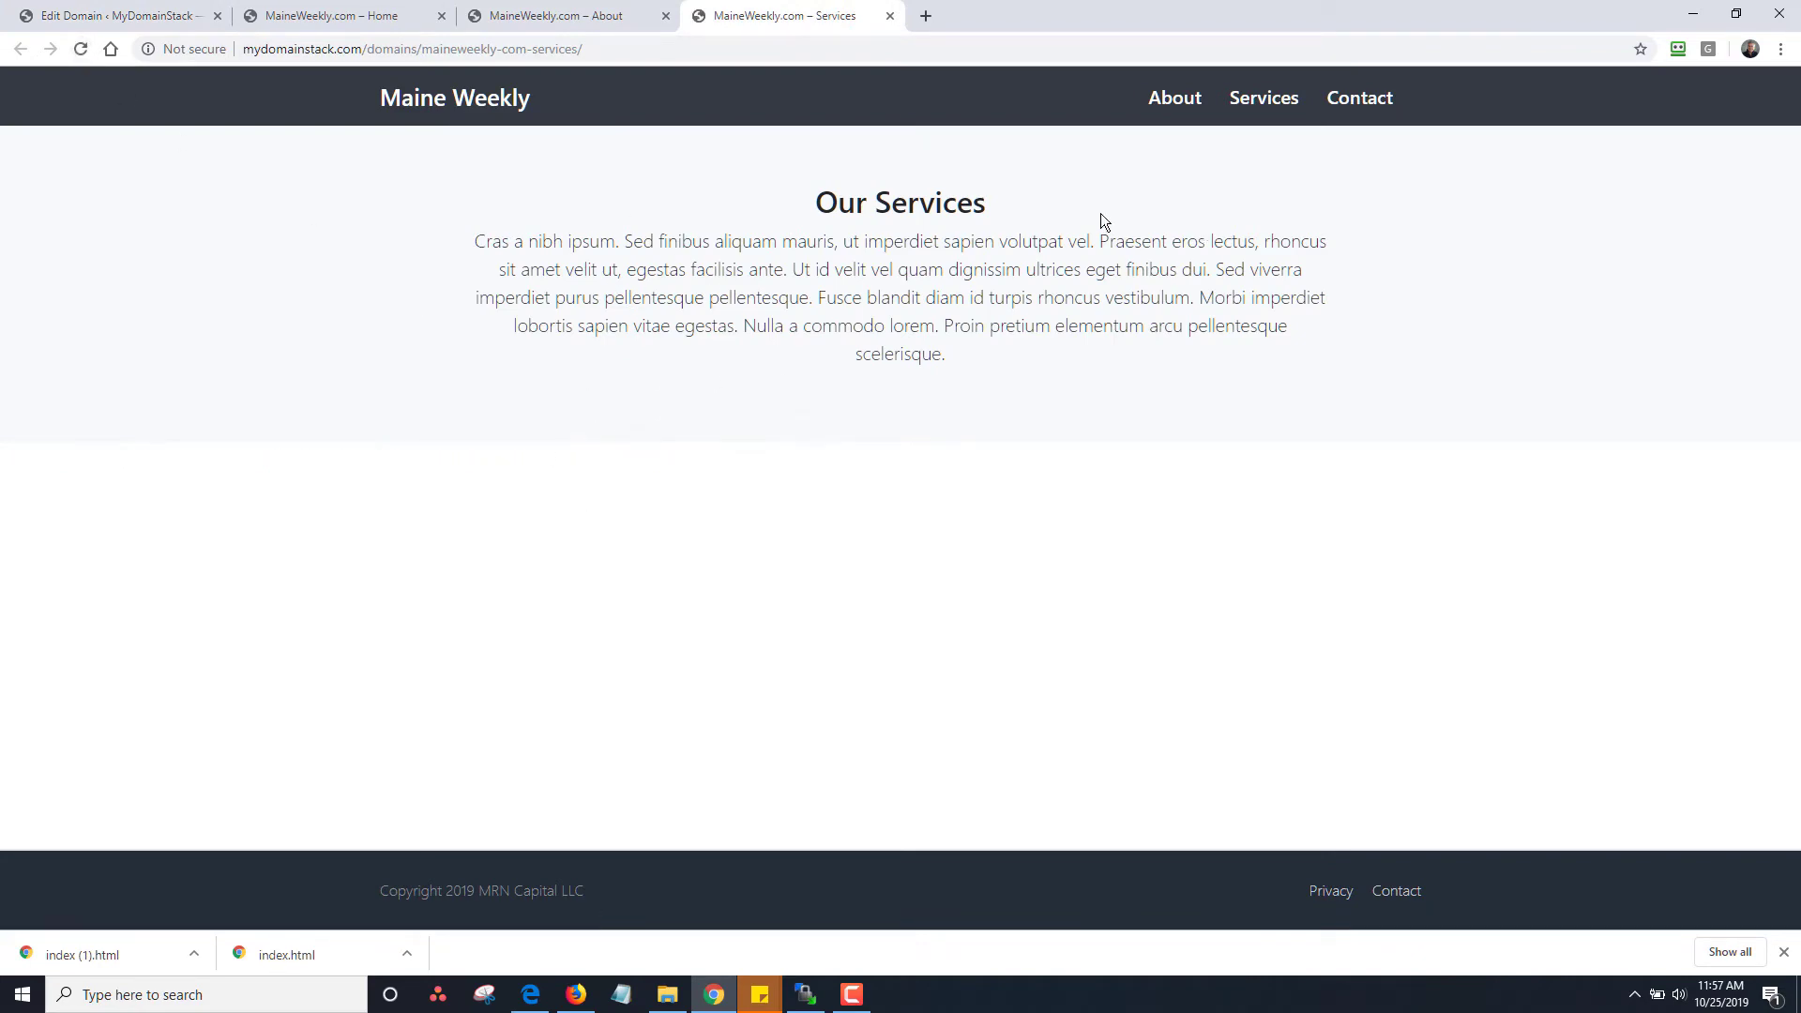
Step: Add a new domain entry titled "MaineWeekly.com - Contact"
{"action": "left_click", "coordinate": [155, 16]}
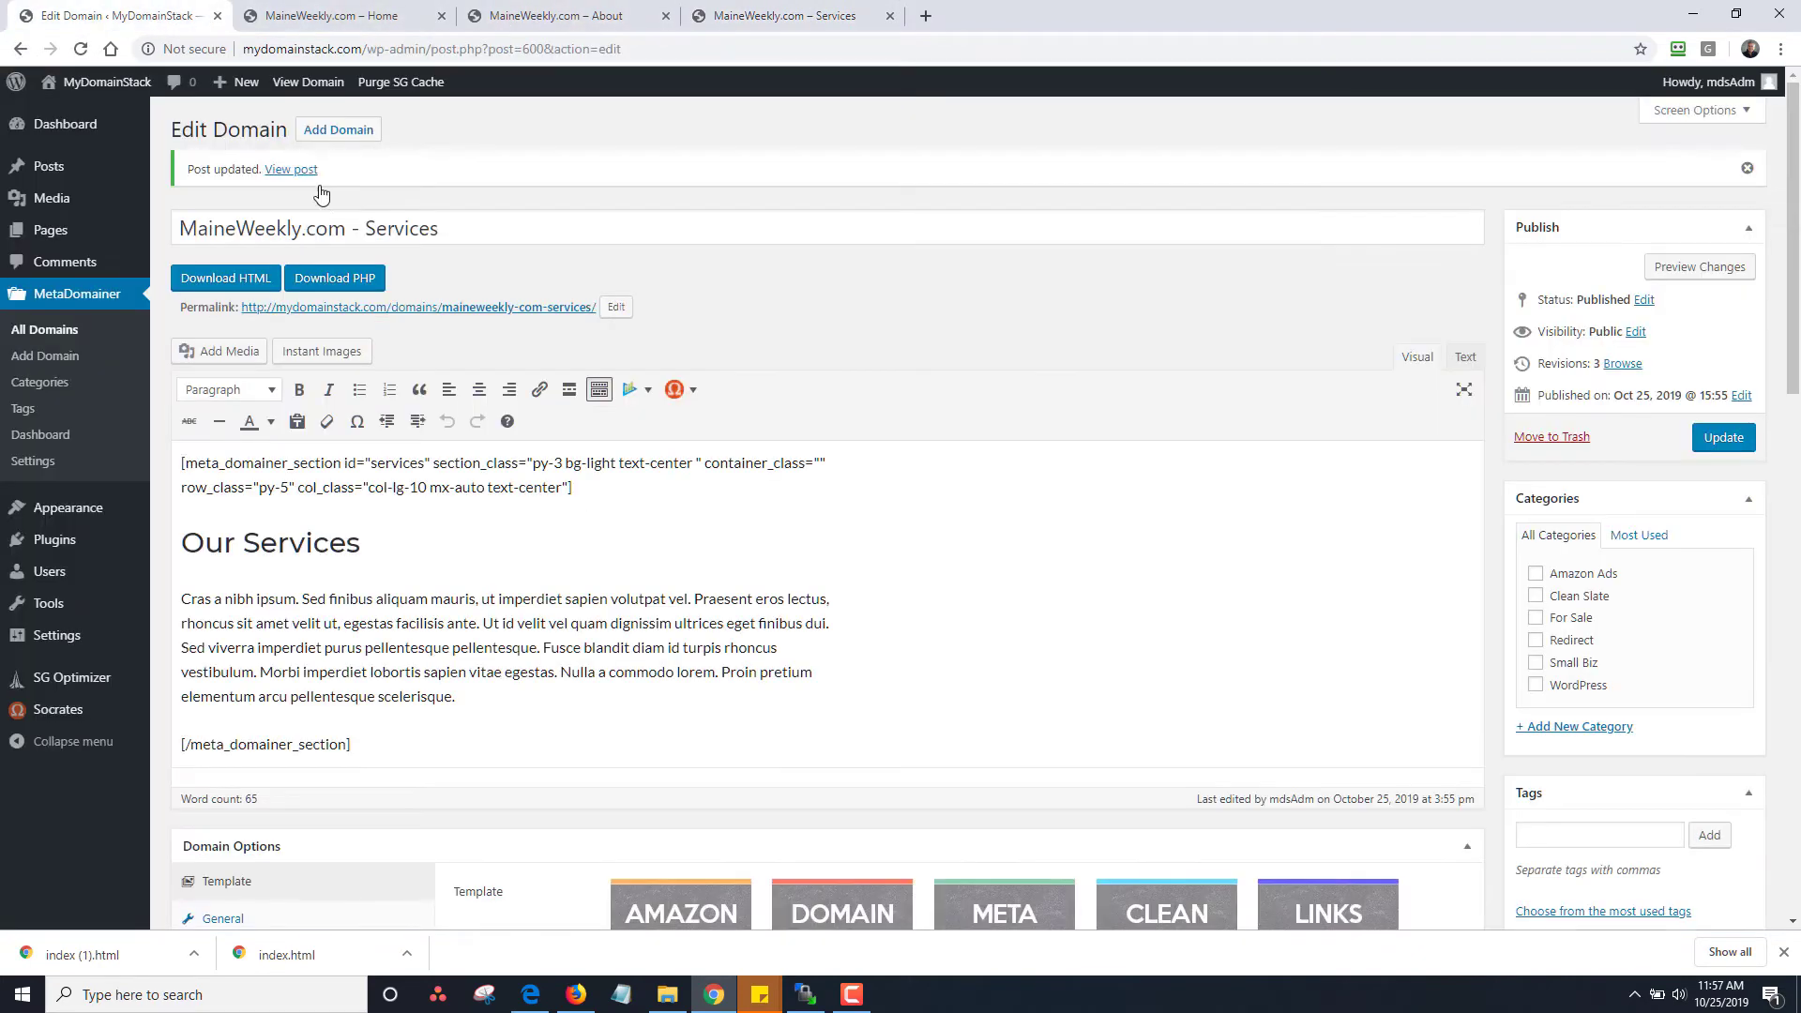
{"action": "left_click", "coordinate": [337, 137]}
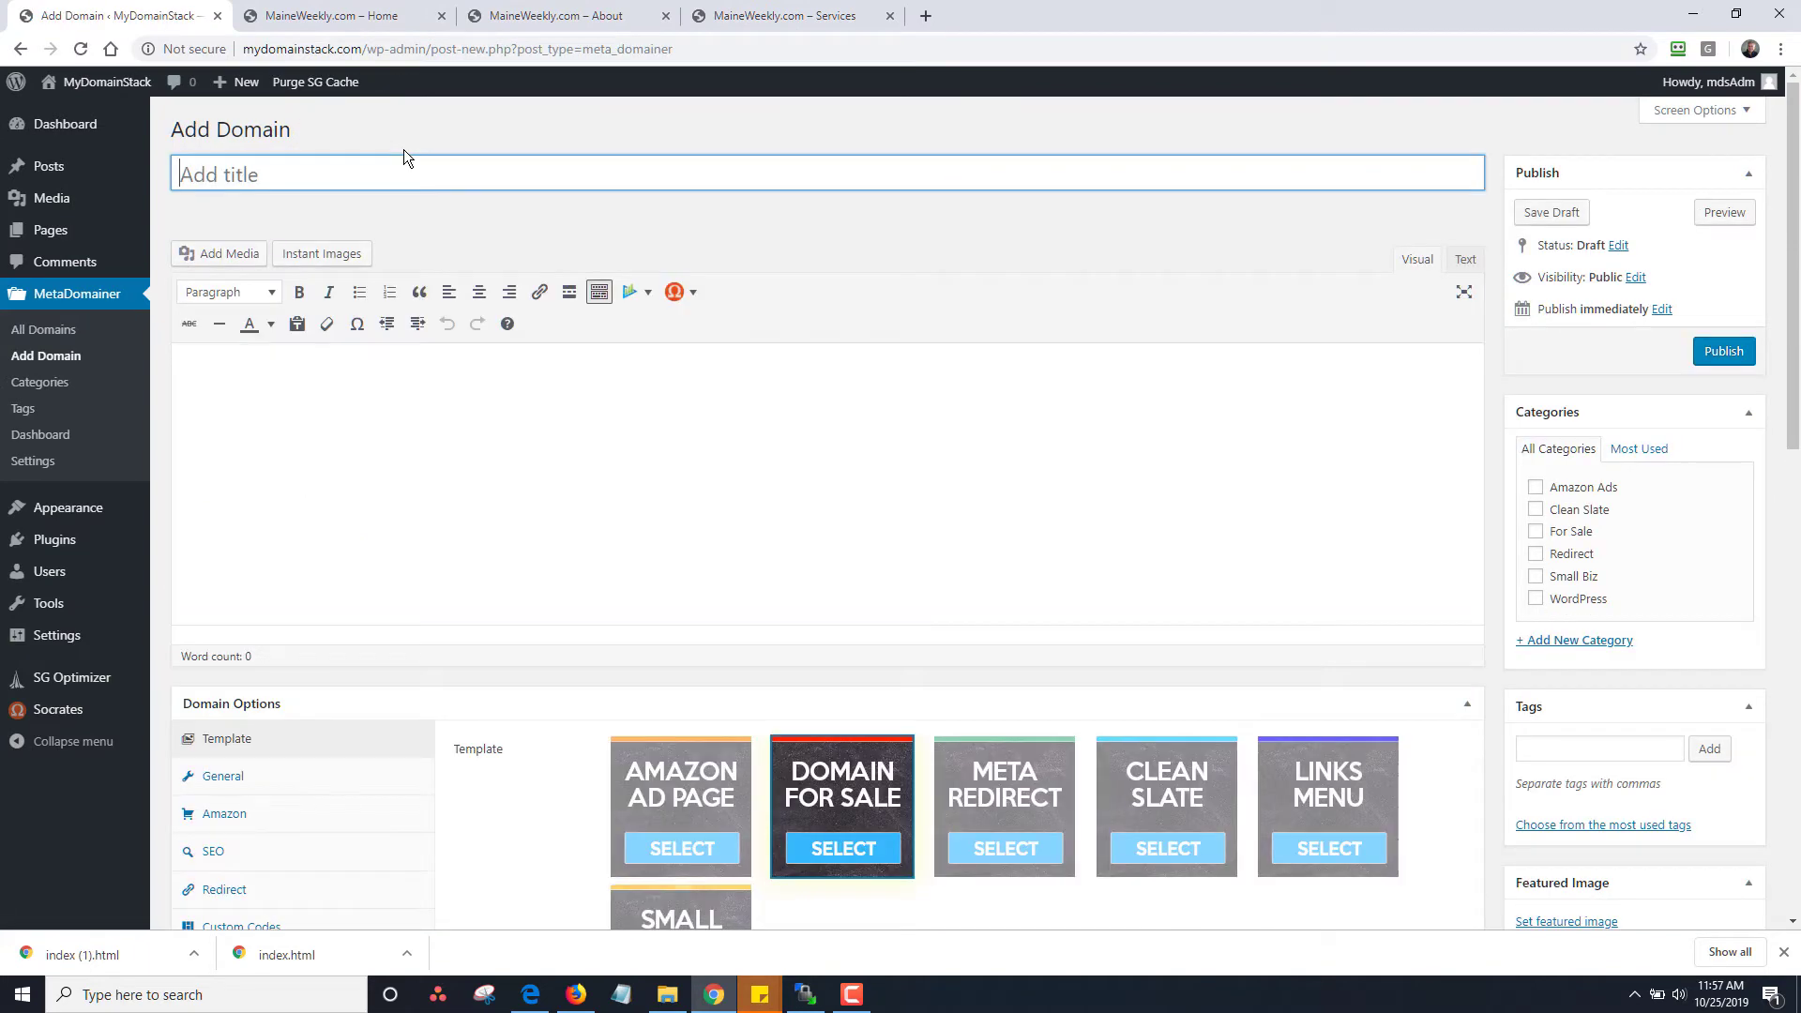
{"action": "type", "text": "MaineWeekly.com - Cont"}
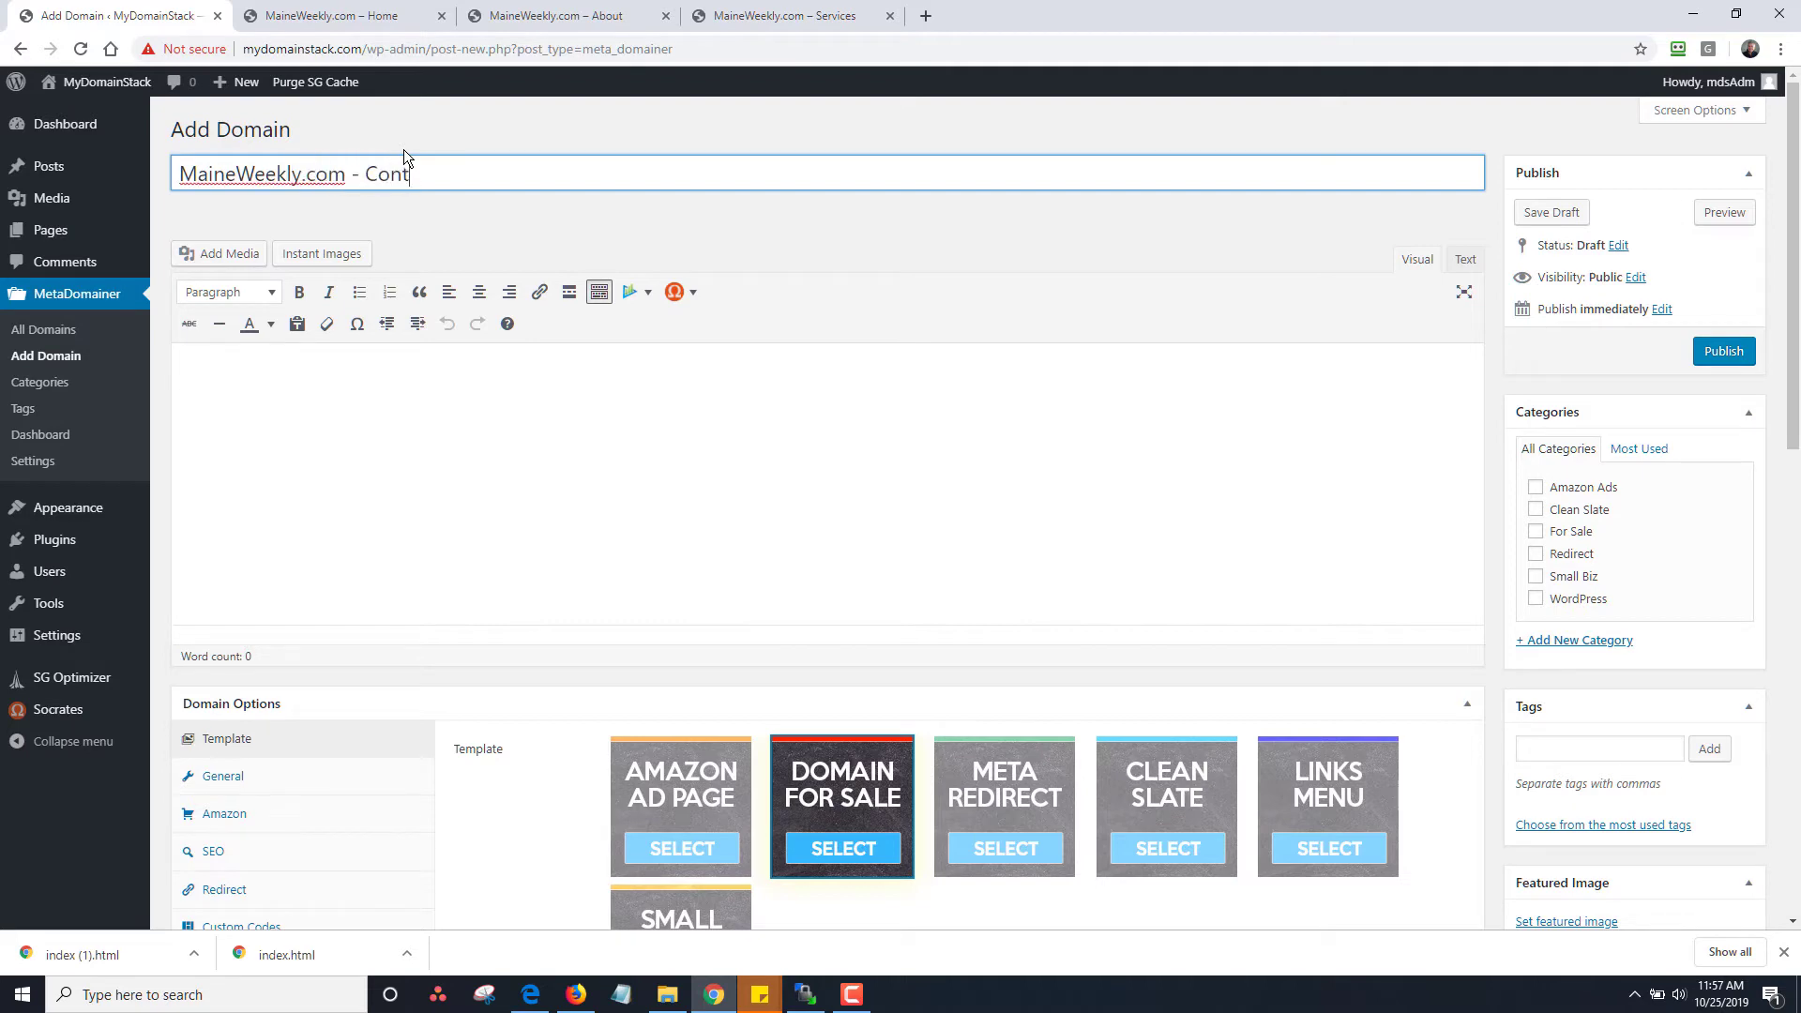
{"action": "type", "text": "act"}
Step: Insert the MetaDomainer small business sample sections into the Contact page's content
{"action": "left_click", "coordinate": [430, 442]}
{"action": "left_click", "coordinate": [647, 292]}
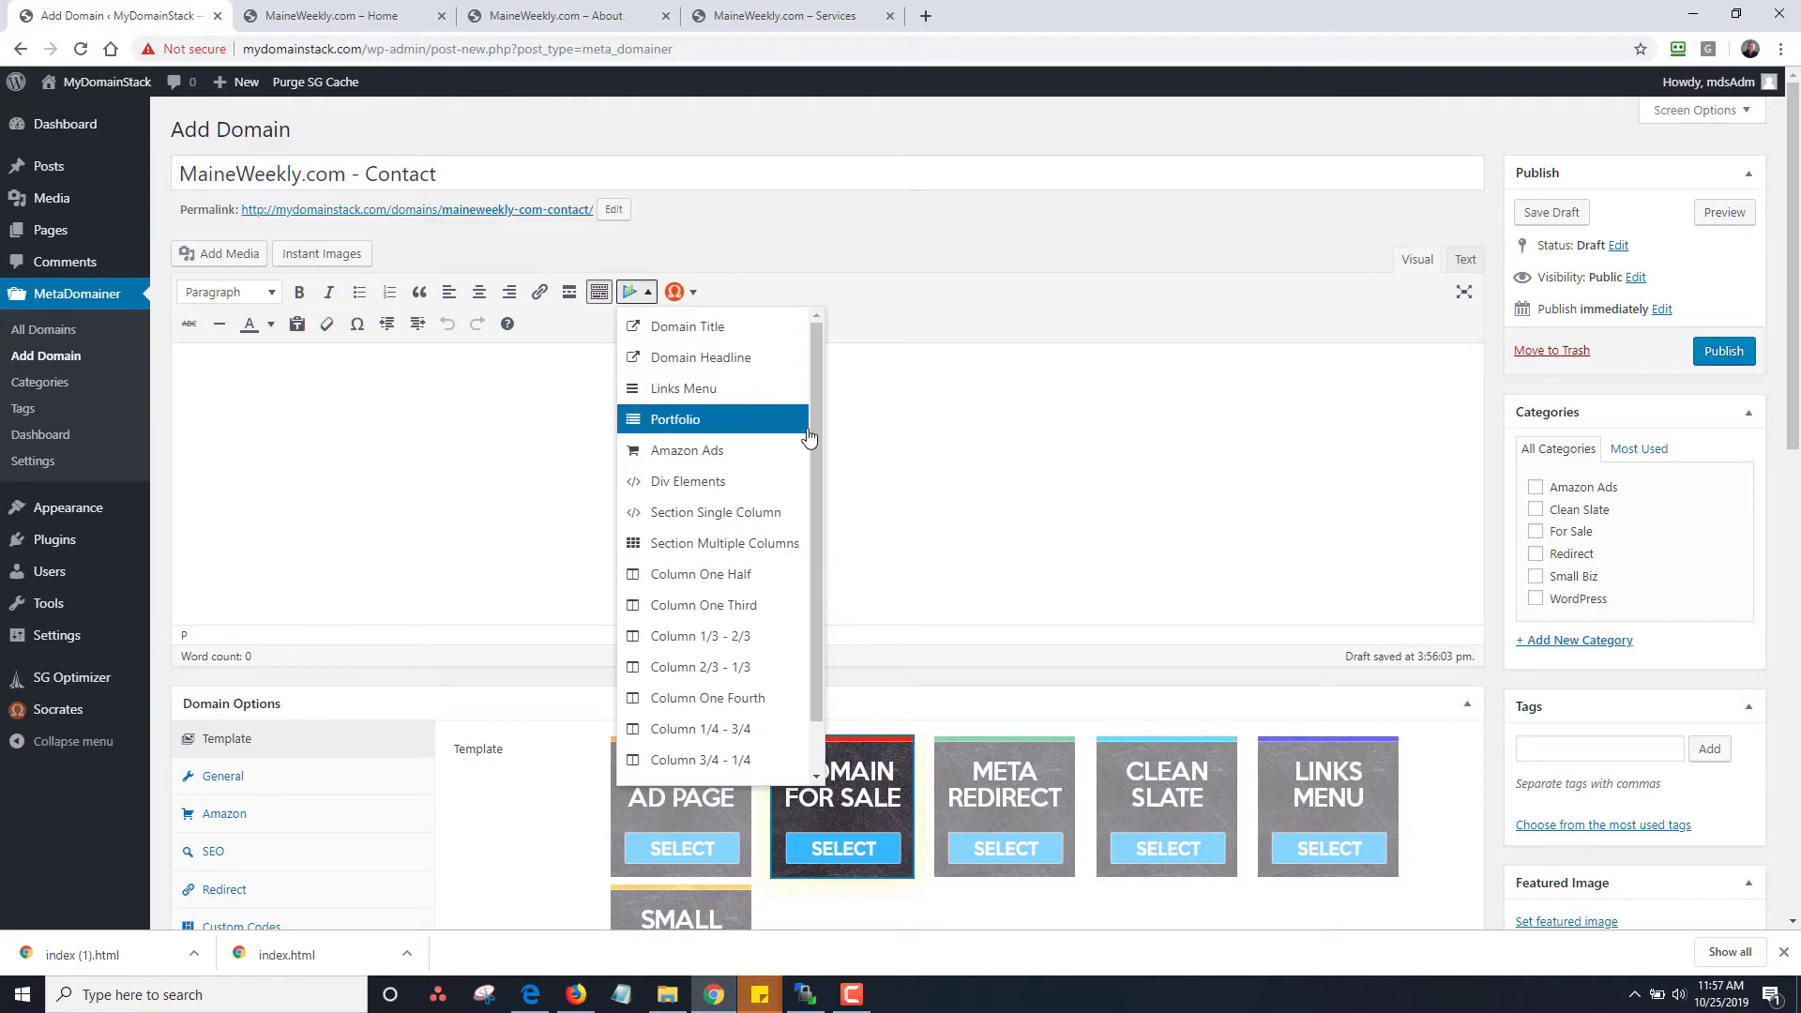
{"action": "scroll", "coordinate": [723, 600], "scroll_direction": "down", "scroll_amount": 1}
{"action": "left_click", "coordinate": [704, 766]}
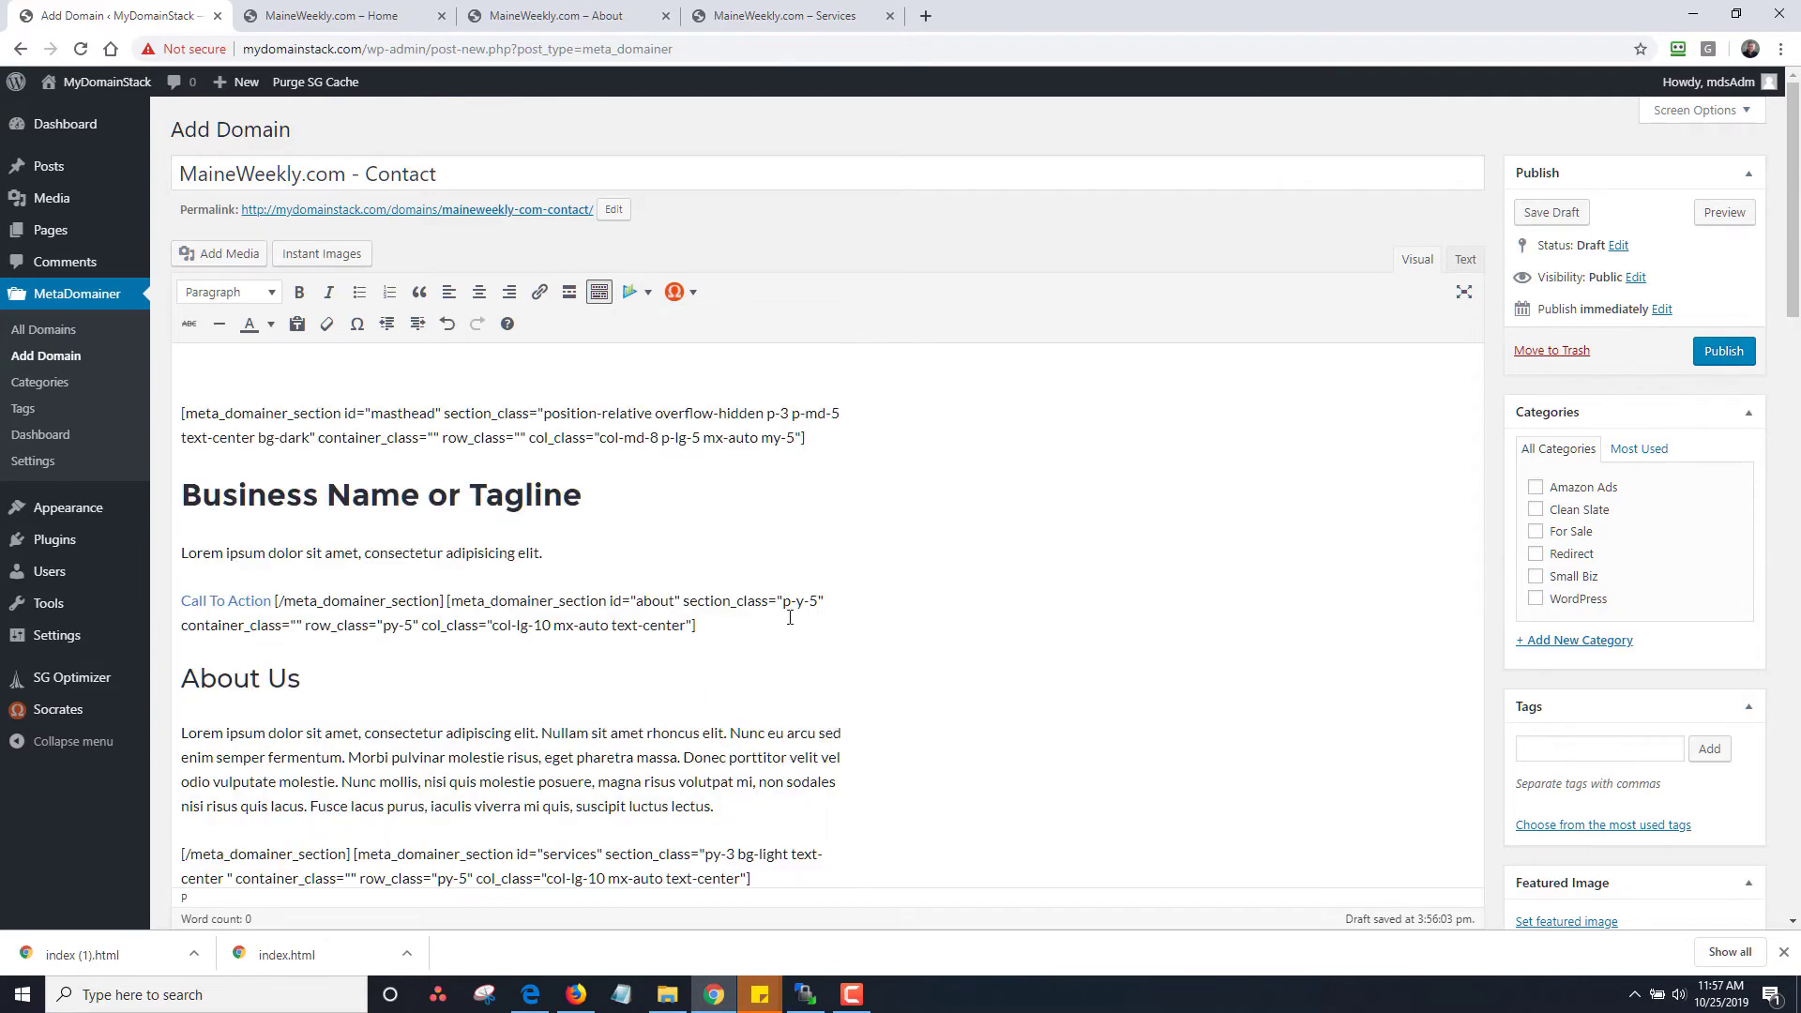
Step: Separate the contact section's opening shortcode from the services section's closing shortcode with blank lines
{"action": "left_click_drag", "start_coordinate": [1785, 233], "coordinate": [1785, 469]}
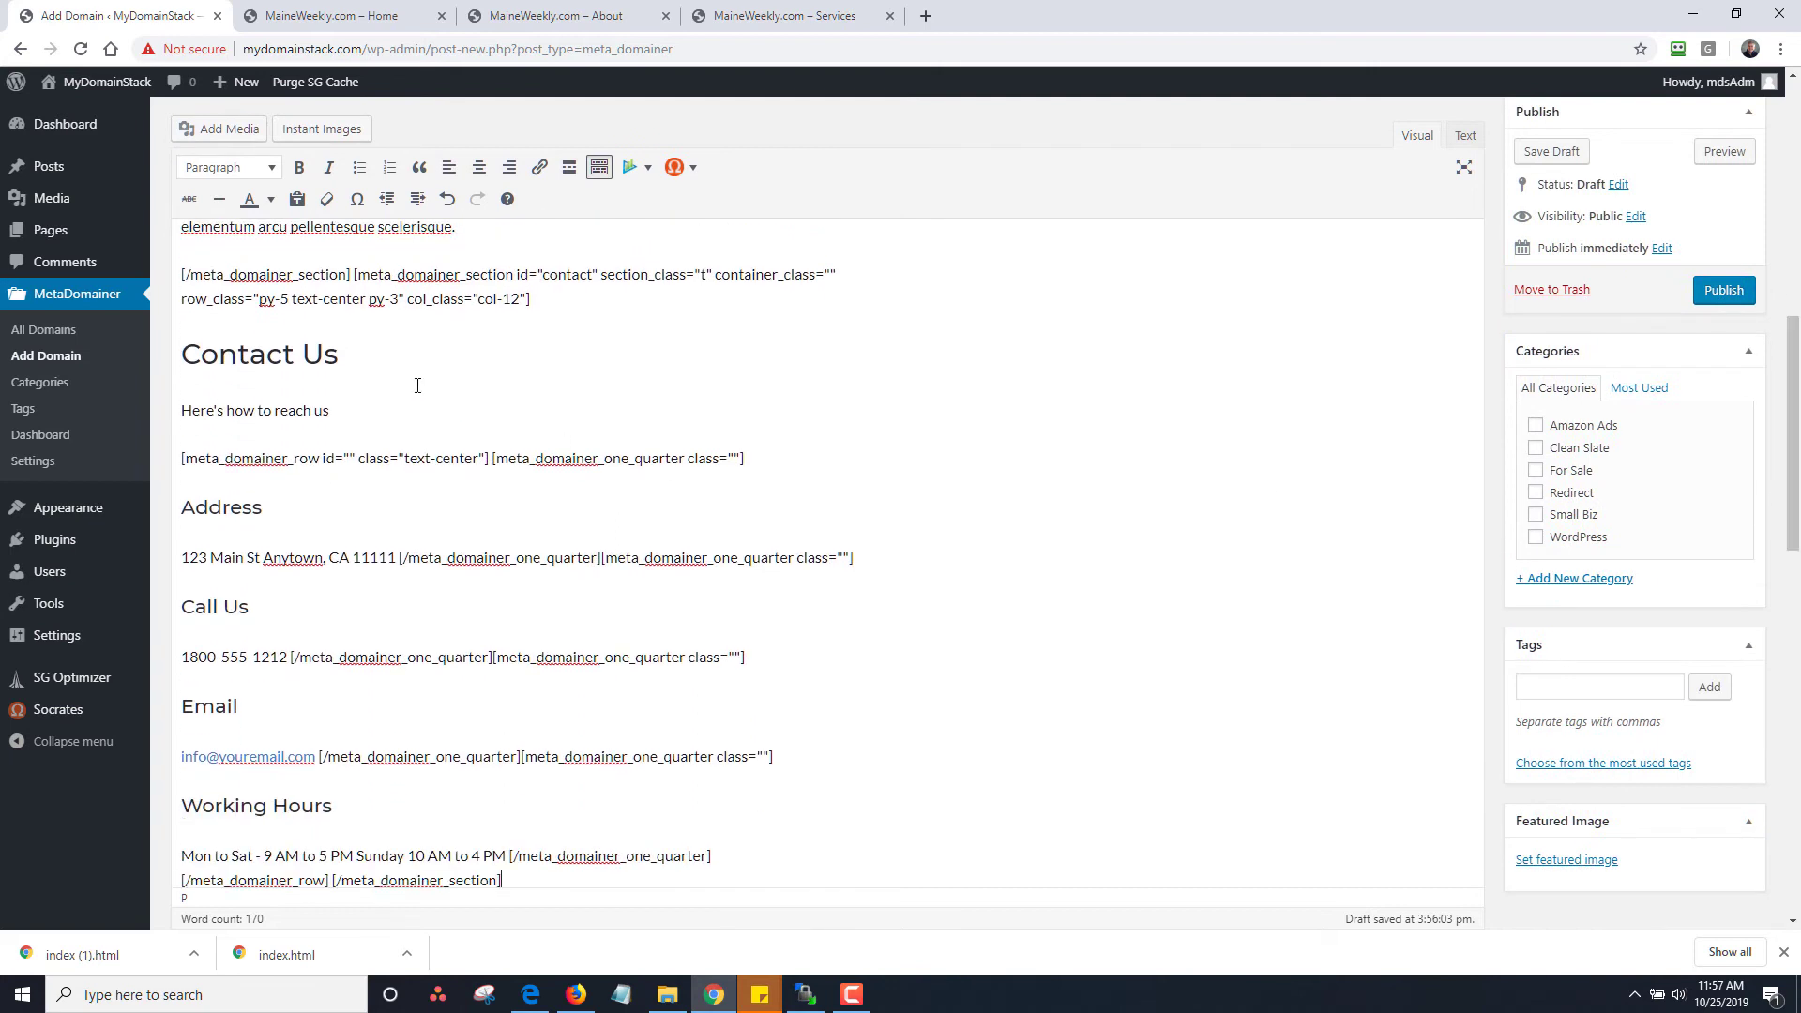
{"action": "left_click", "coordinate": [354, 274]}
{"action": "key", "text": "Return"}
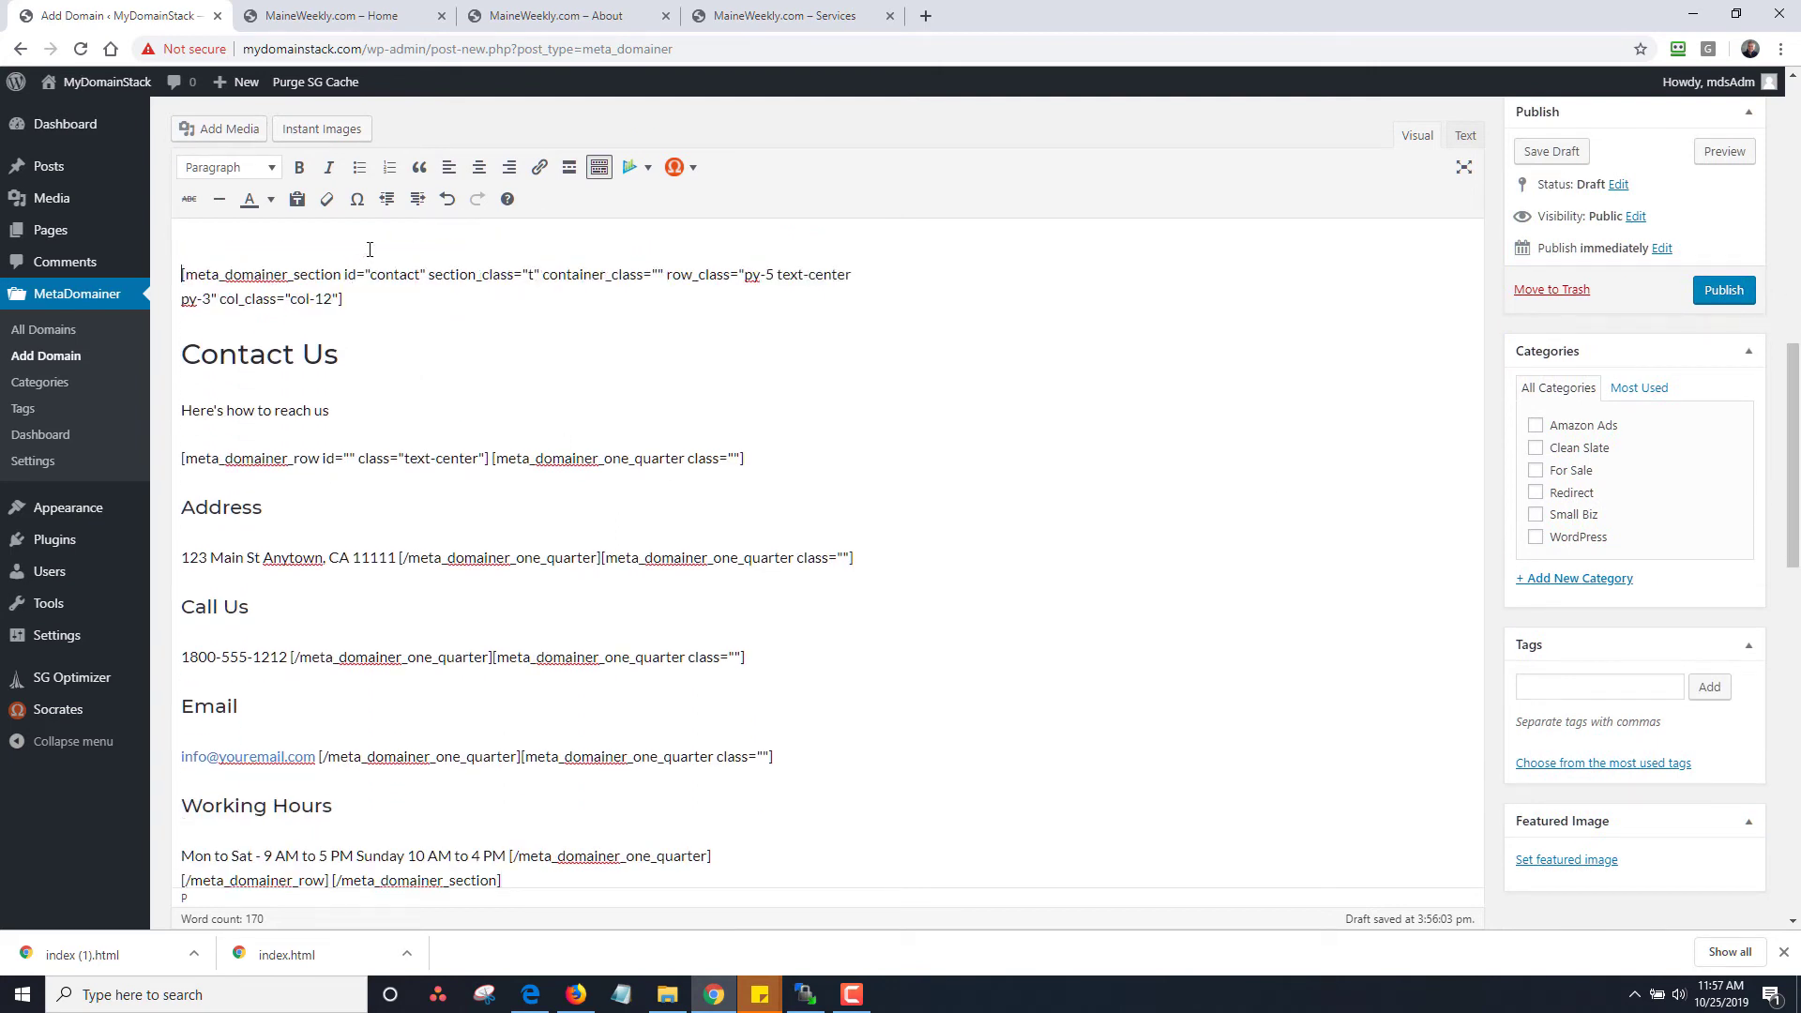
{"action": "left_click", "coordinate": [371, 274], "text": "shift"}
{"action": "left_click", "coordinate": [270, 199]}
{"action": "left_click", "coordinate": [604, 274]}
{"action": "left_click_drag", "start_coordinate": [1796, 347], "coordinate": [1792, 249]}
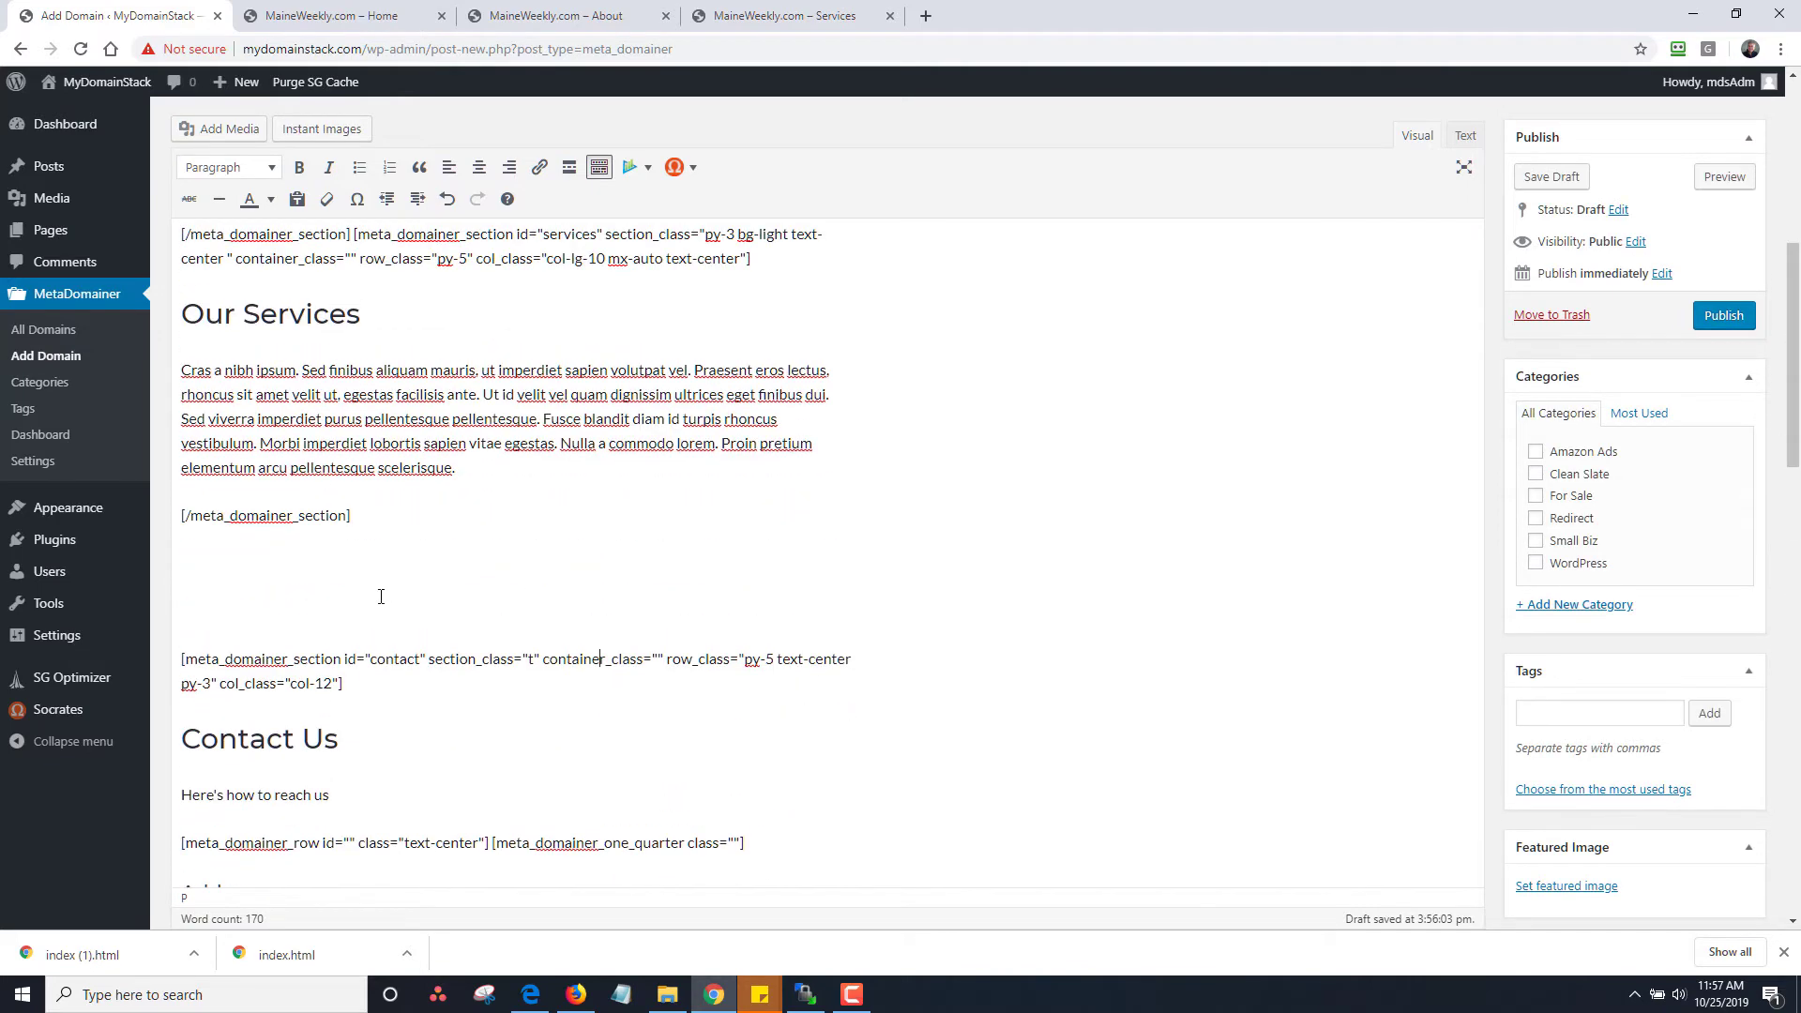
{"action": "left_click_drag", "start_coordinate": [355, 515], "coordinate": [266, 162]}
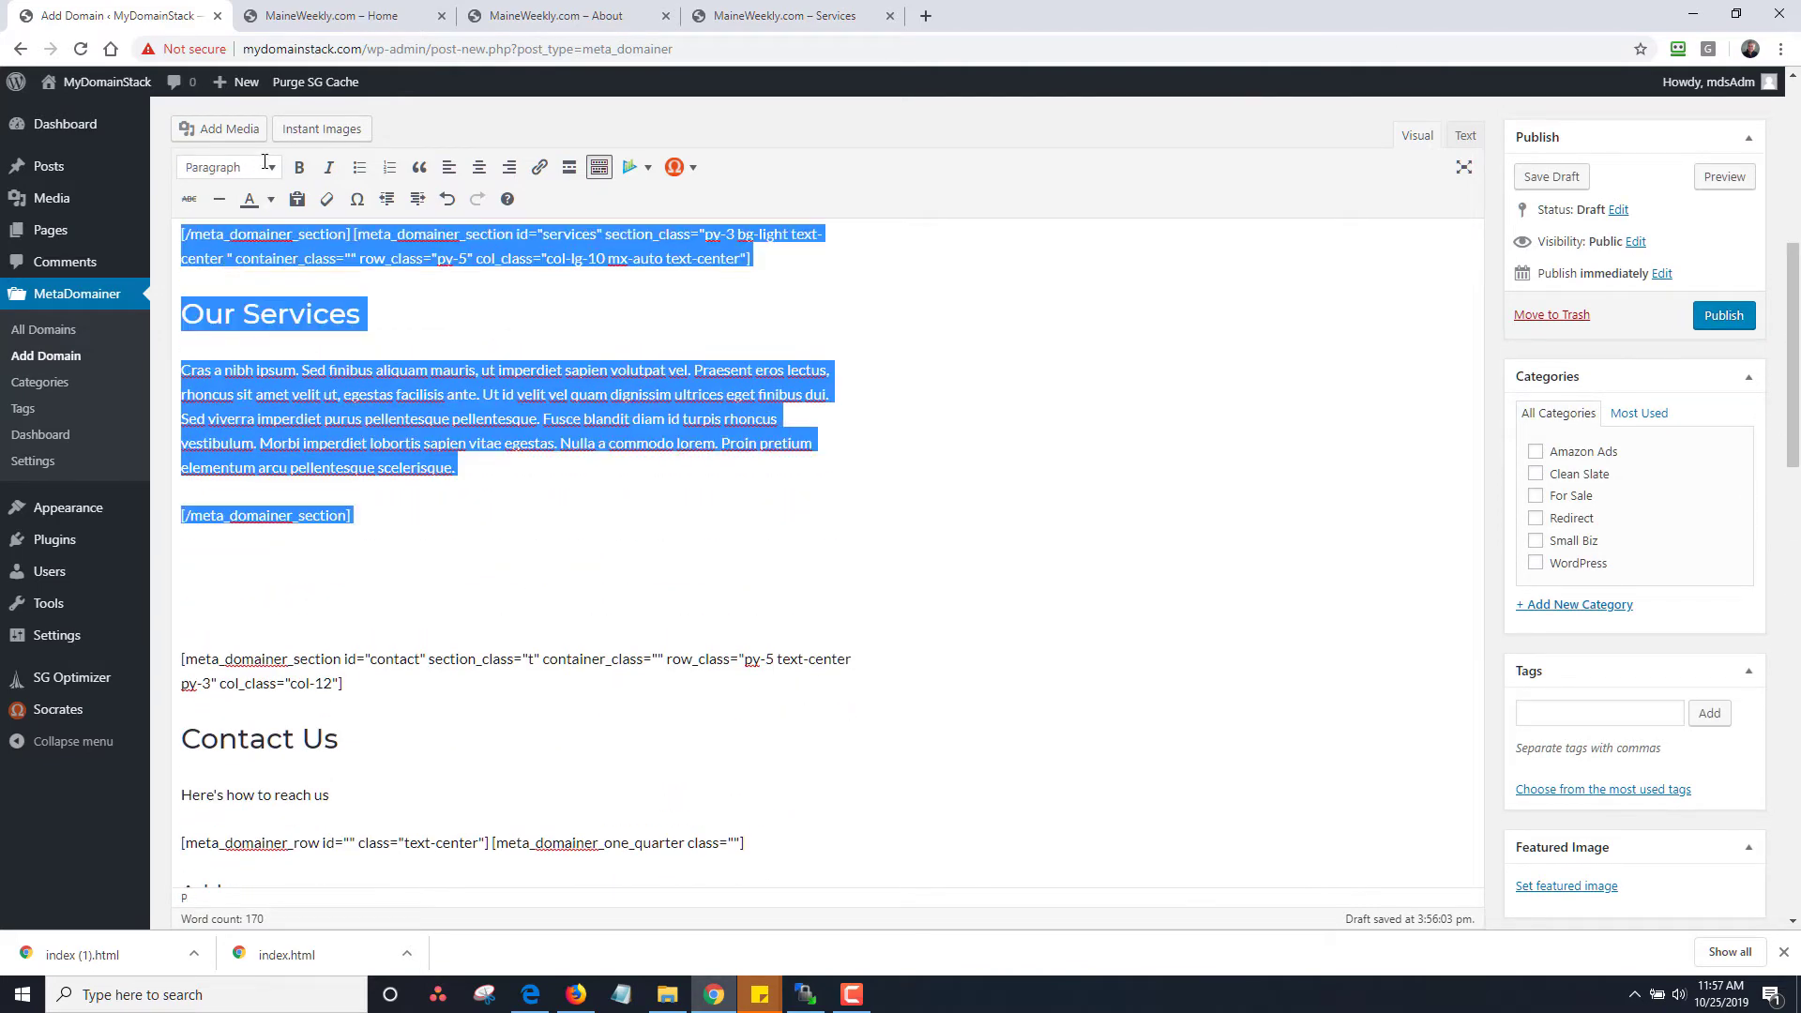
{"action": "scroll", "coordinate": [1185, 440], "scroll_direction": "up", "scroll_amount": 8}
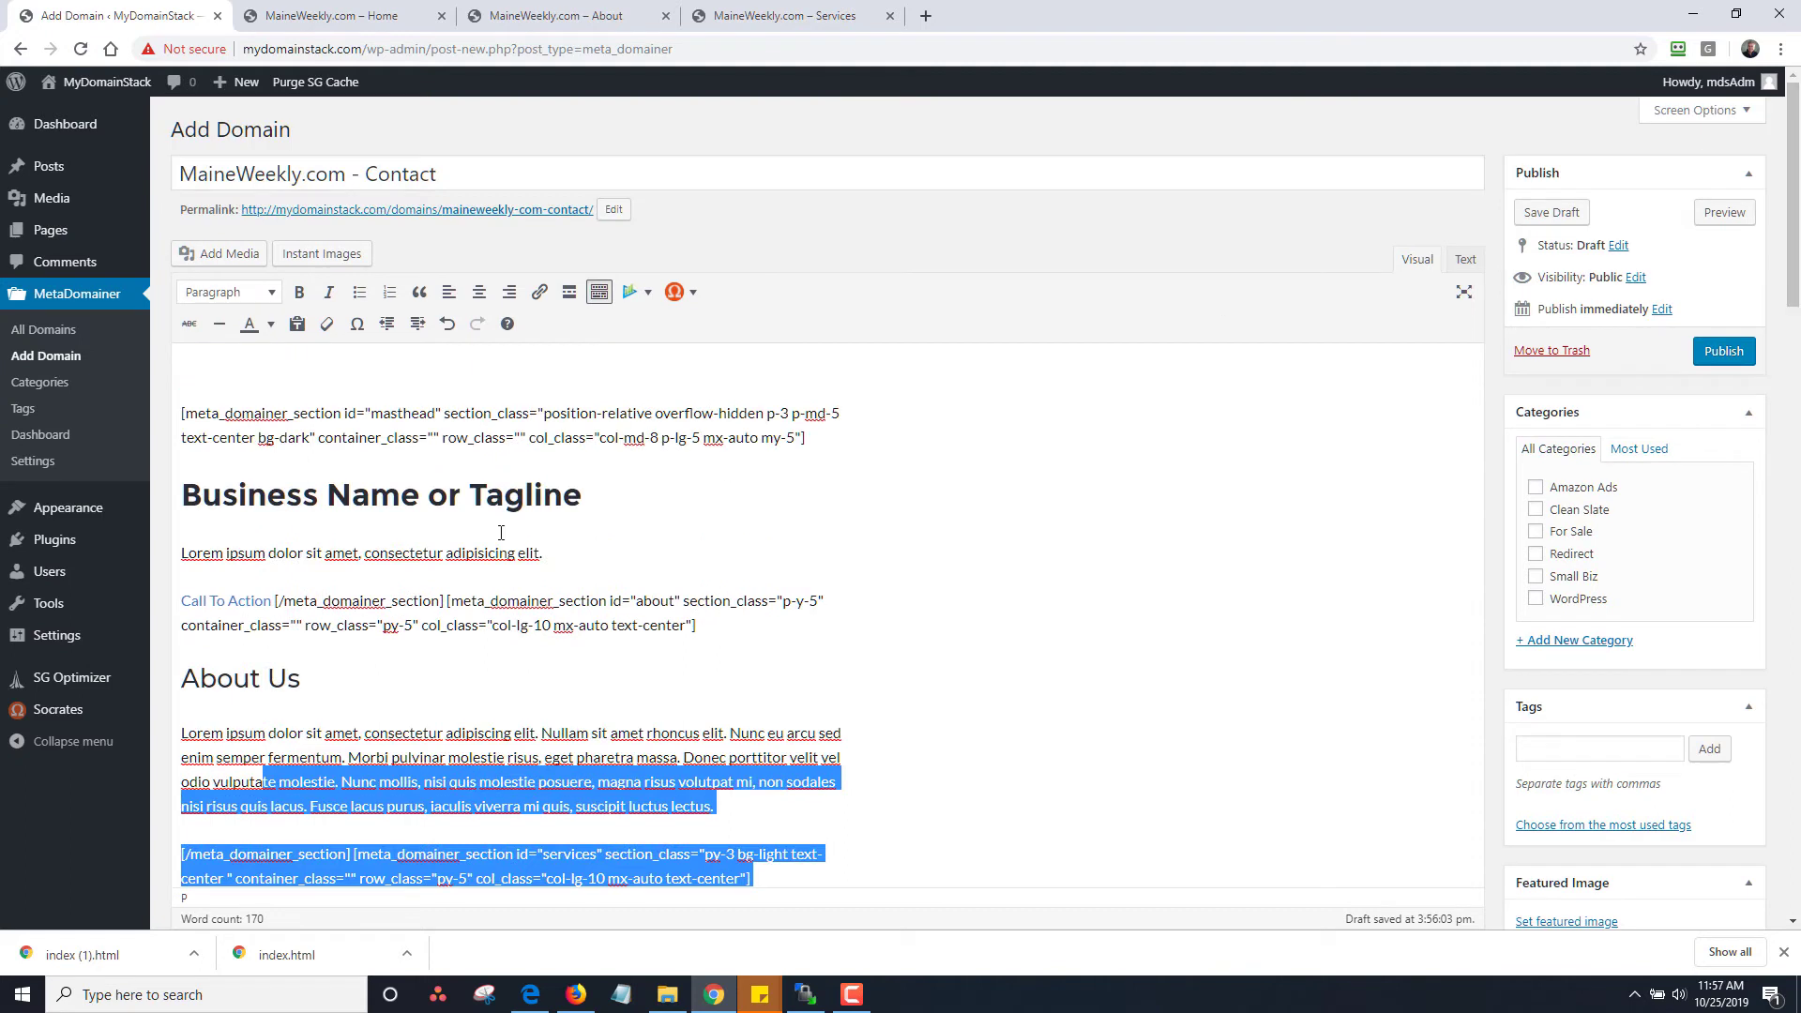
{"action": "left_click", "coordinate": [236, 378]}
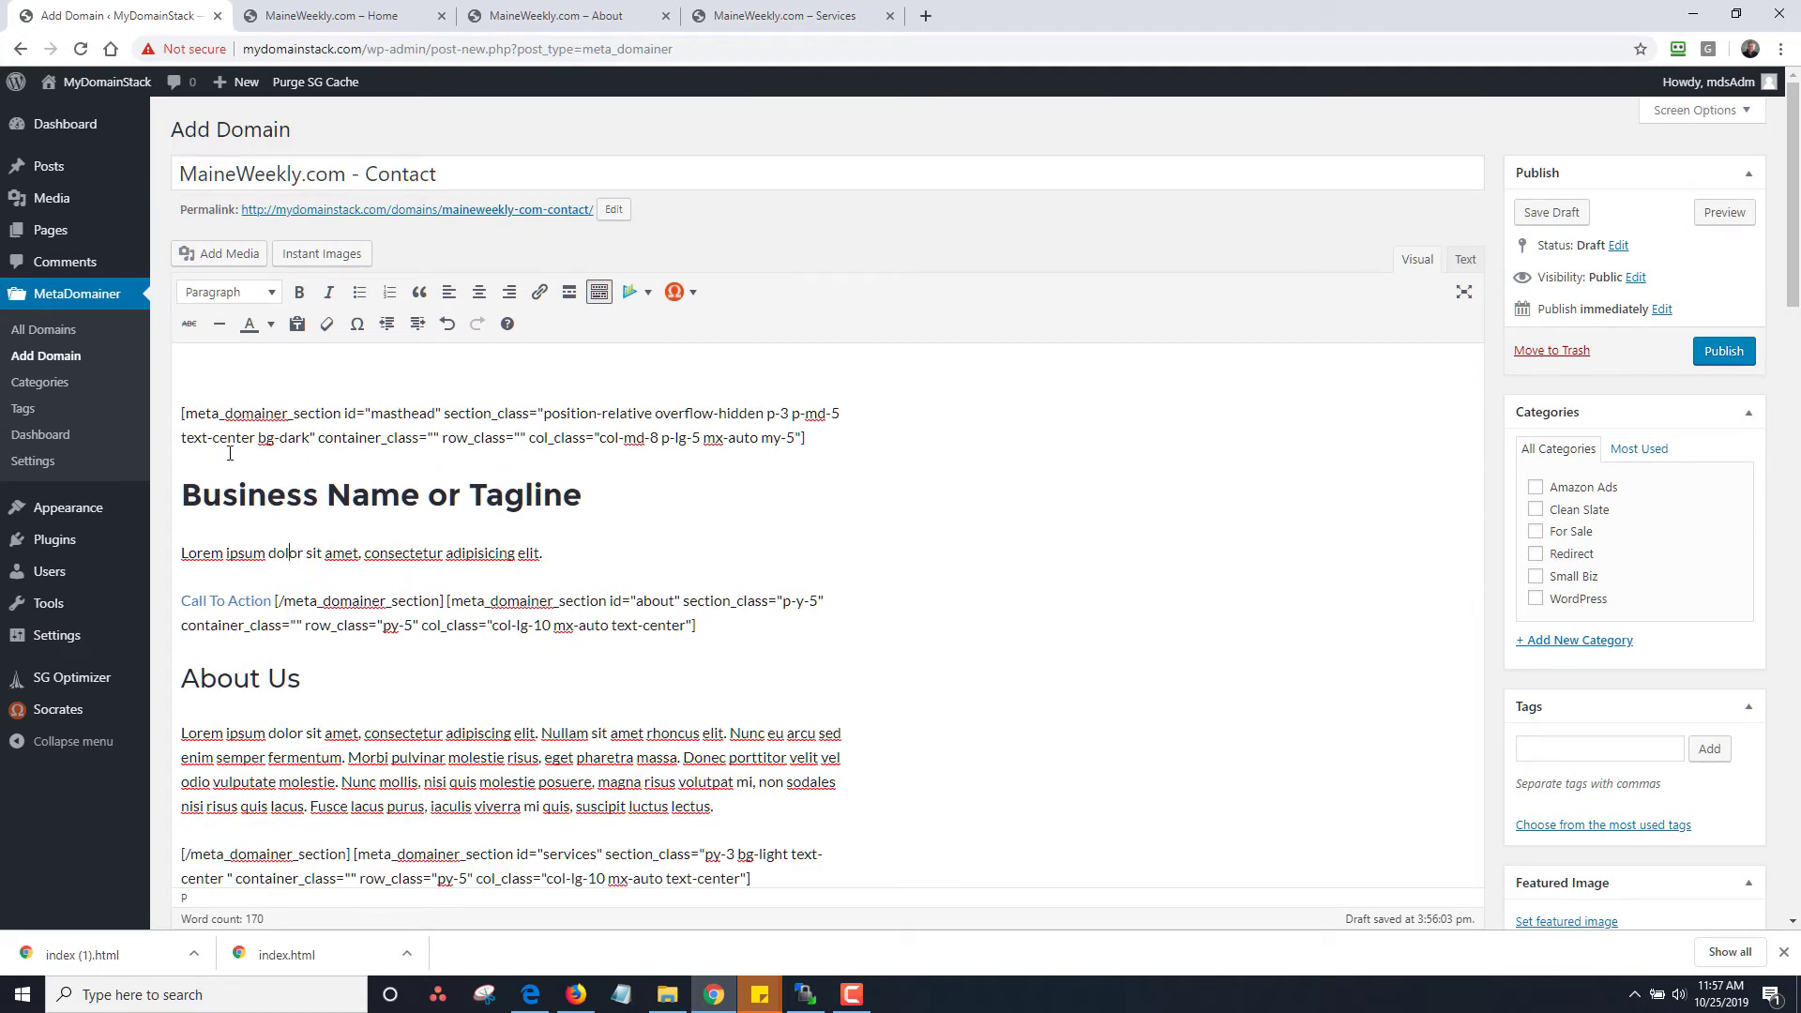
{"action": "left_click_drag", "start_coordinate": [182, 413], "coordinate": [500, 948]}
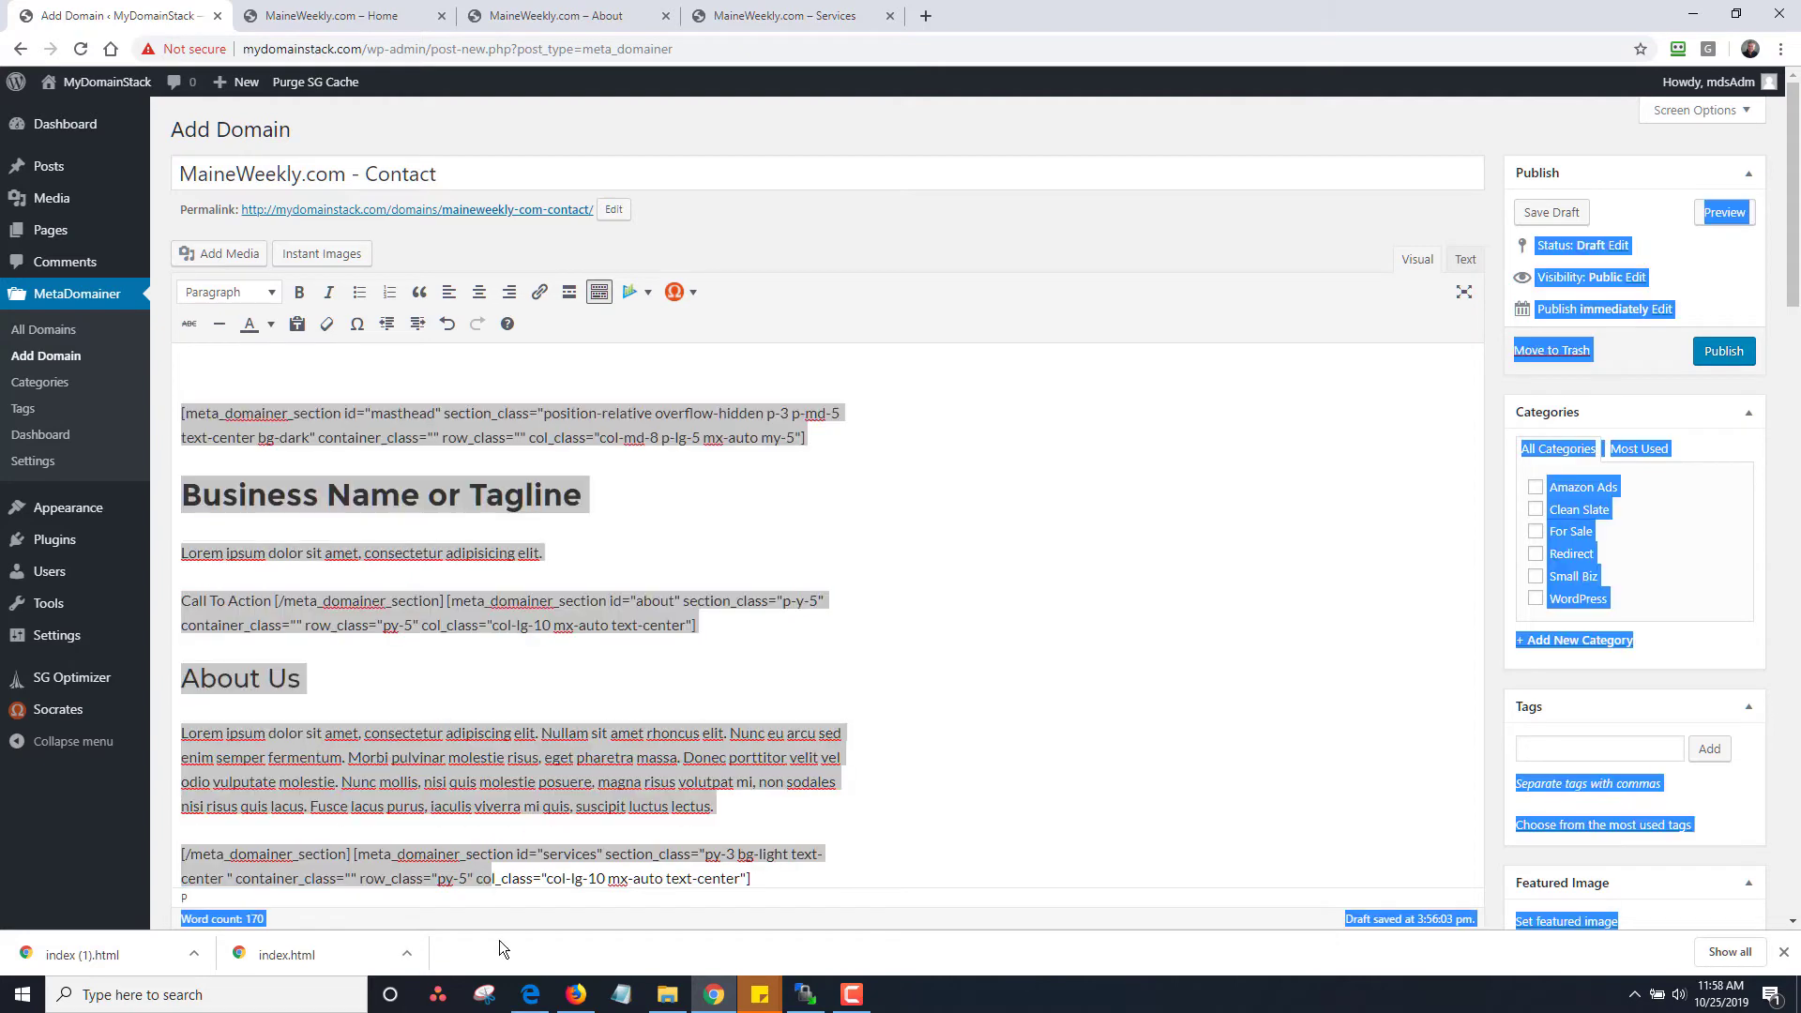
Step: Delete the masthead, about and services sections and the blank lines so the content begins with the contact section's shortcode
{"action": "left_click", "coordinate": [704, 780]}
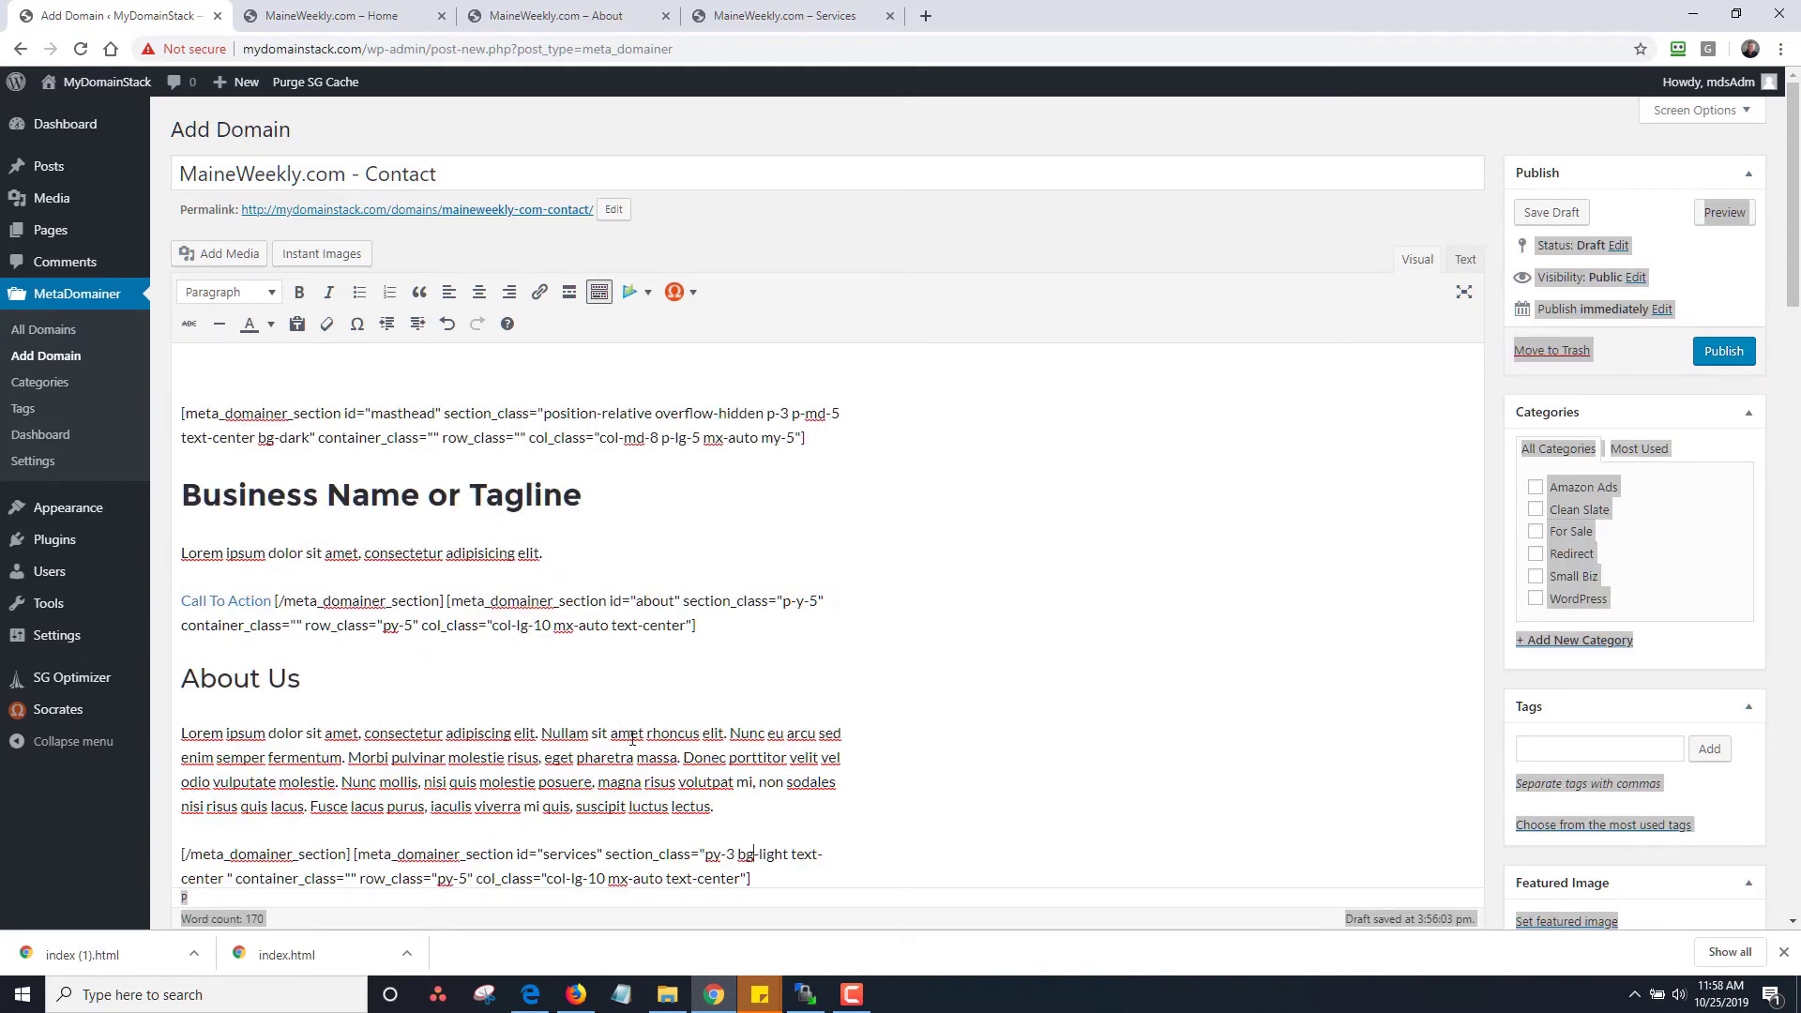
{"action": "key", "text": "ctrl+shift+Home"}
{"action": "key", "text": "BackSpace"}
{"action": "key", "text": "ctrl+shift+Home"}
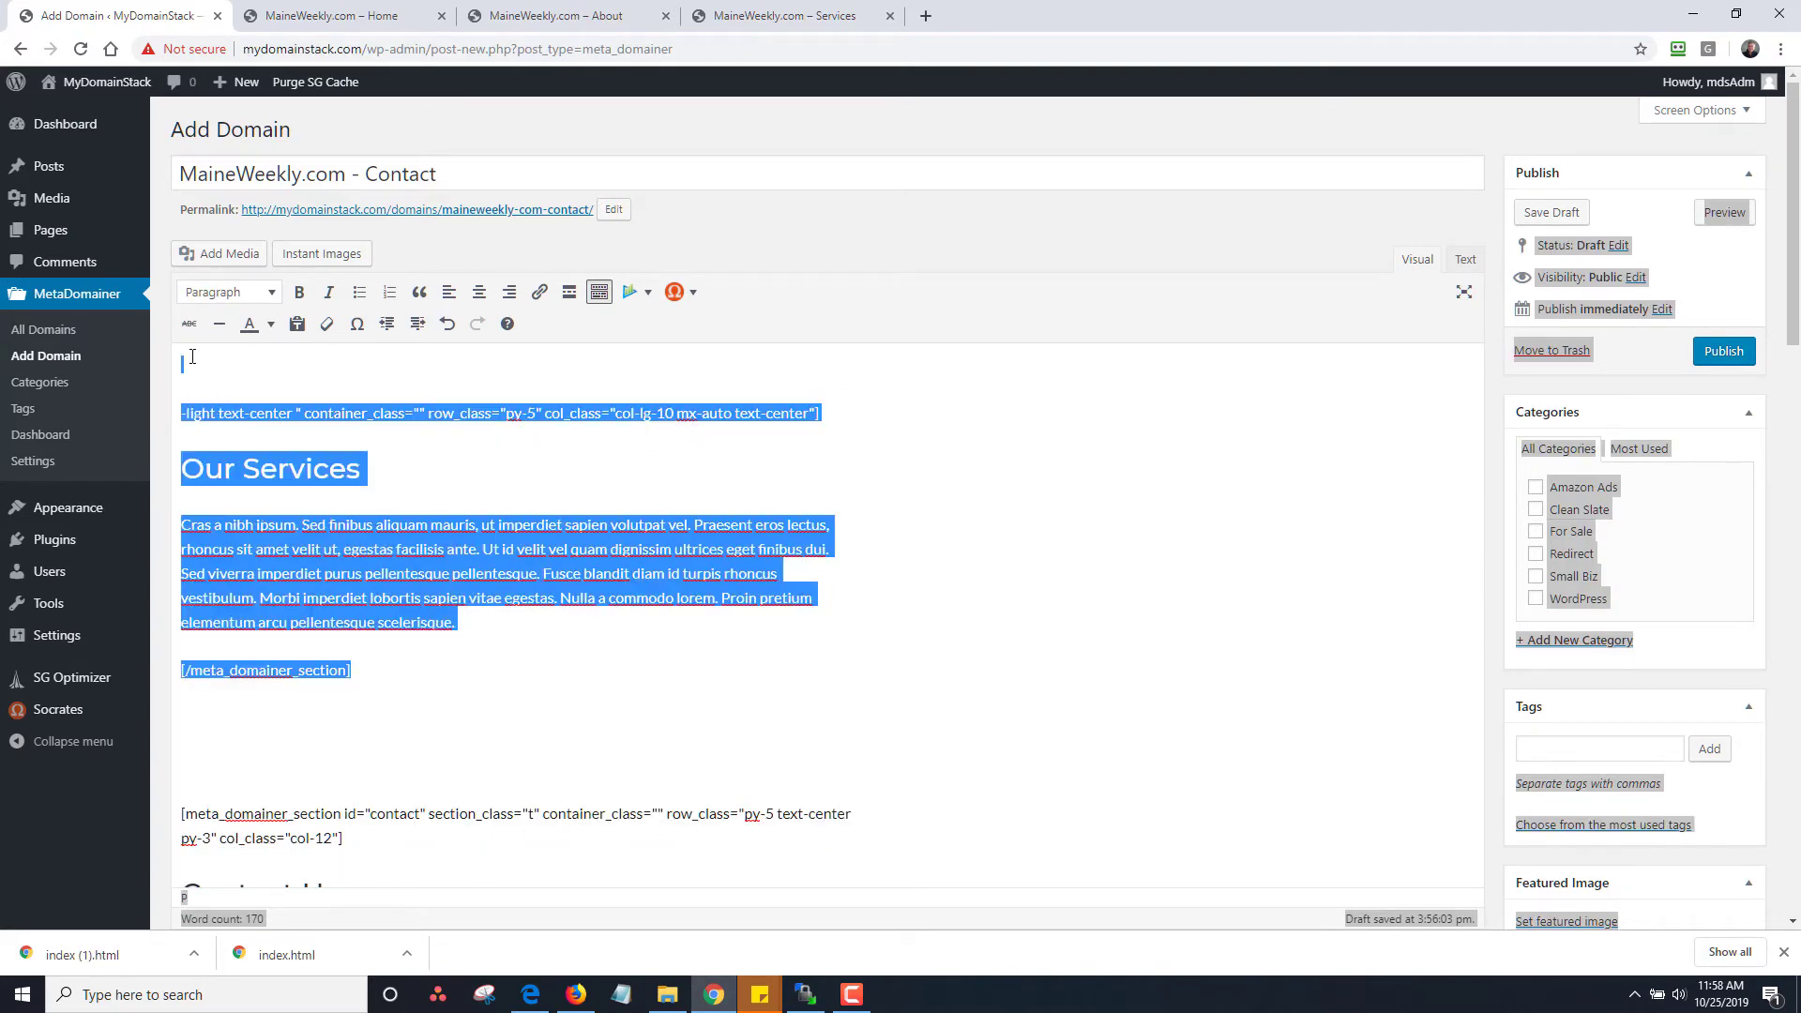
{"action": "key", "text": "BackSpace"}
{"action": "key", "text": "Delete"}
{"action": "key", "text": "Delete"}
{"action": "key", "text": "Delete"}
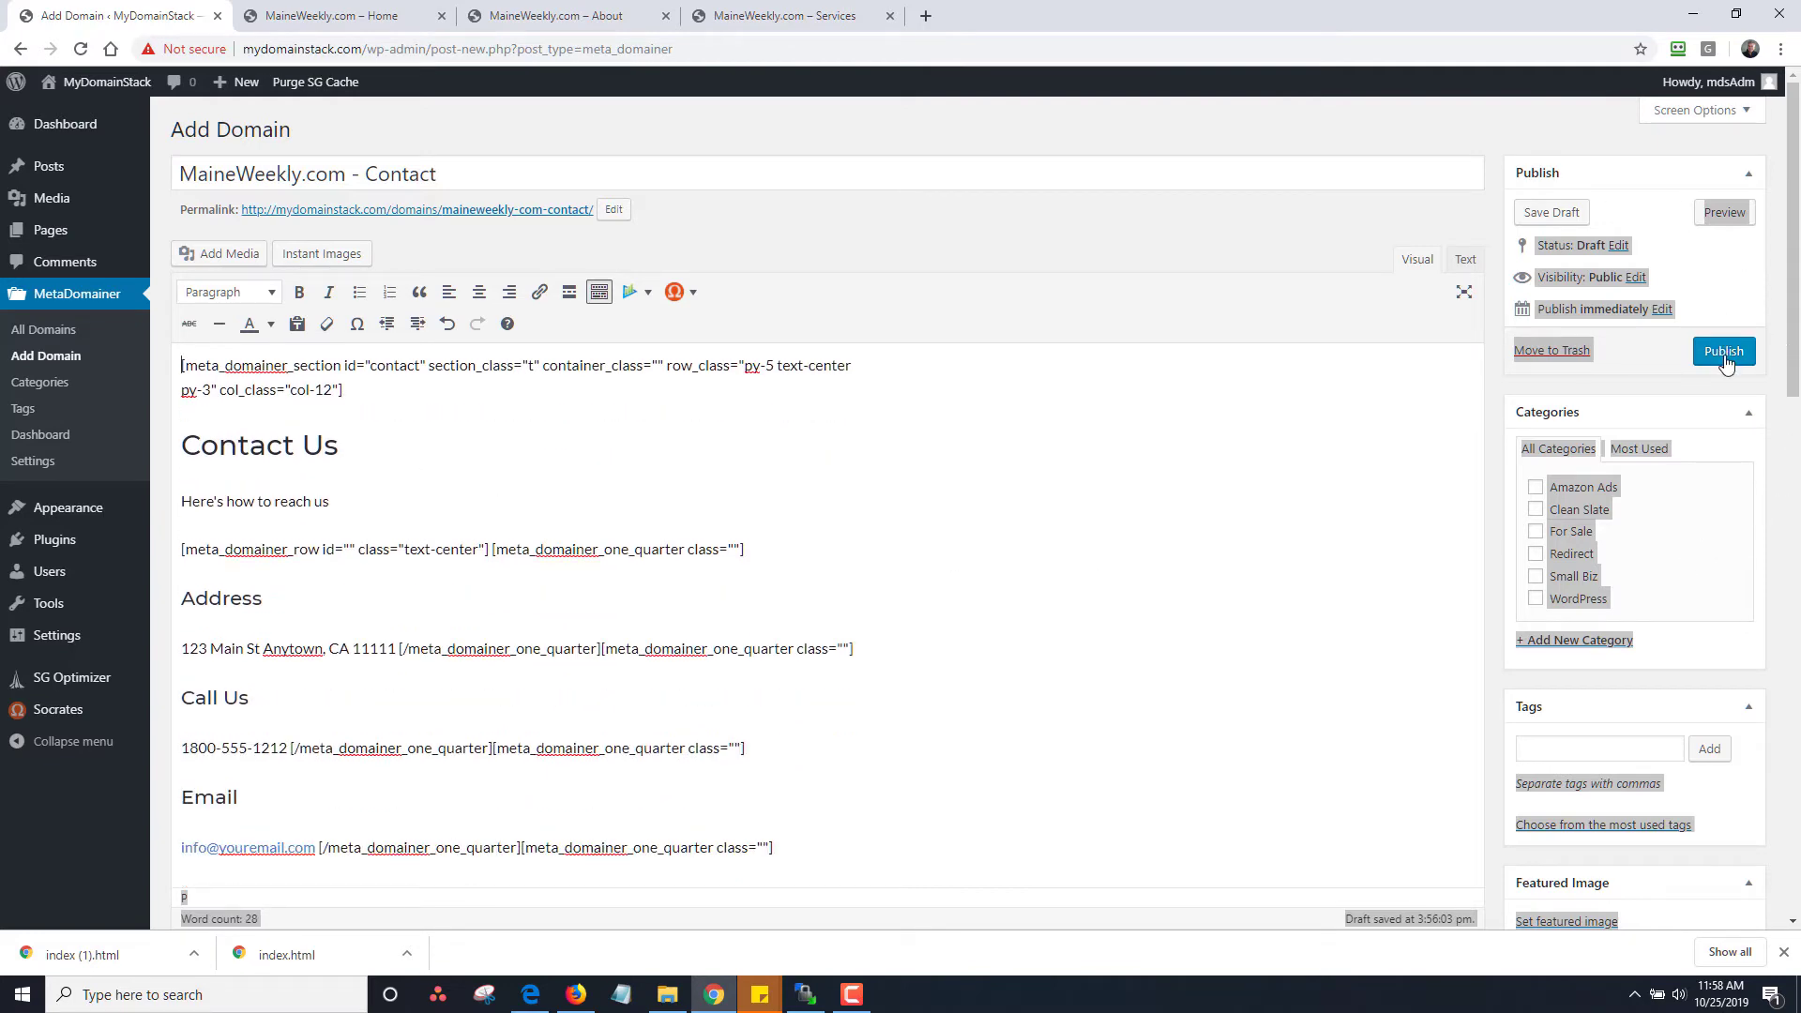
Step: Apply the Small Business template to the Contact page with company name "Maine Weekly" and custom menu MaineWeekly
{"action": "left_click_drag", "start_coordinate": [1793, 235], "coordinate": [1793, 477]}
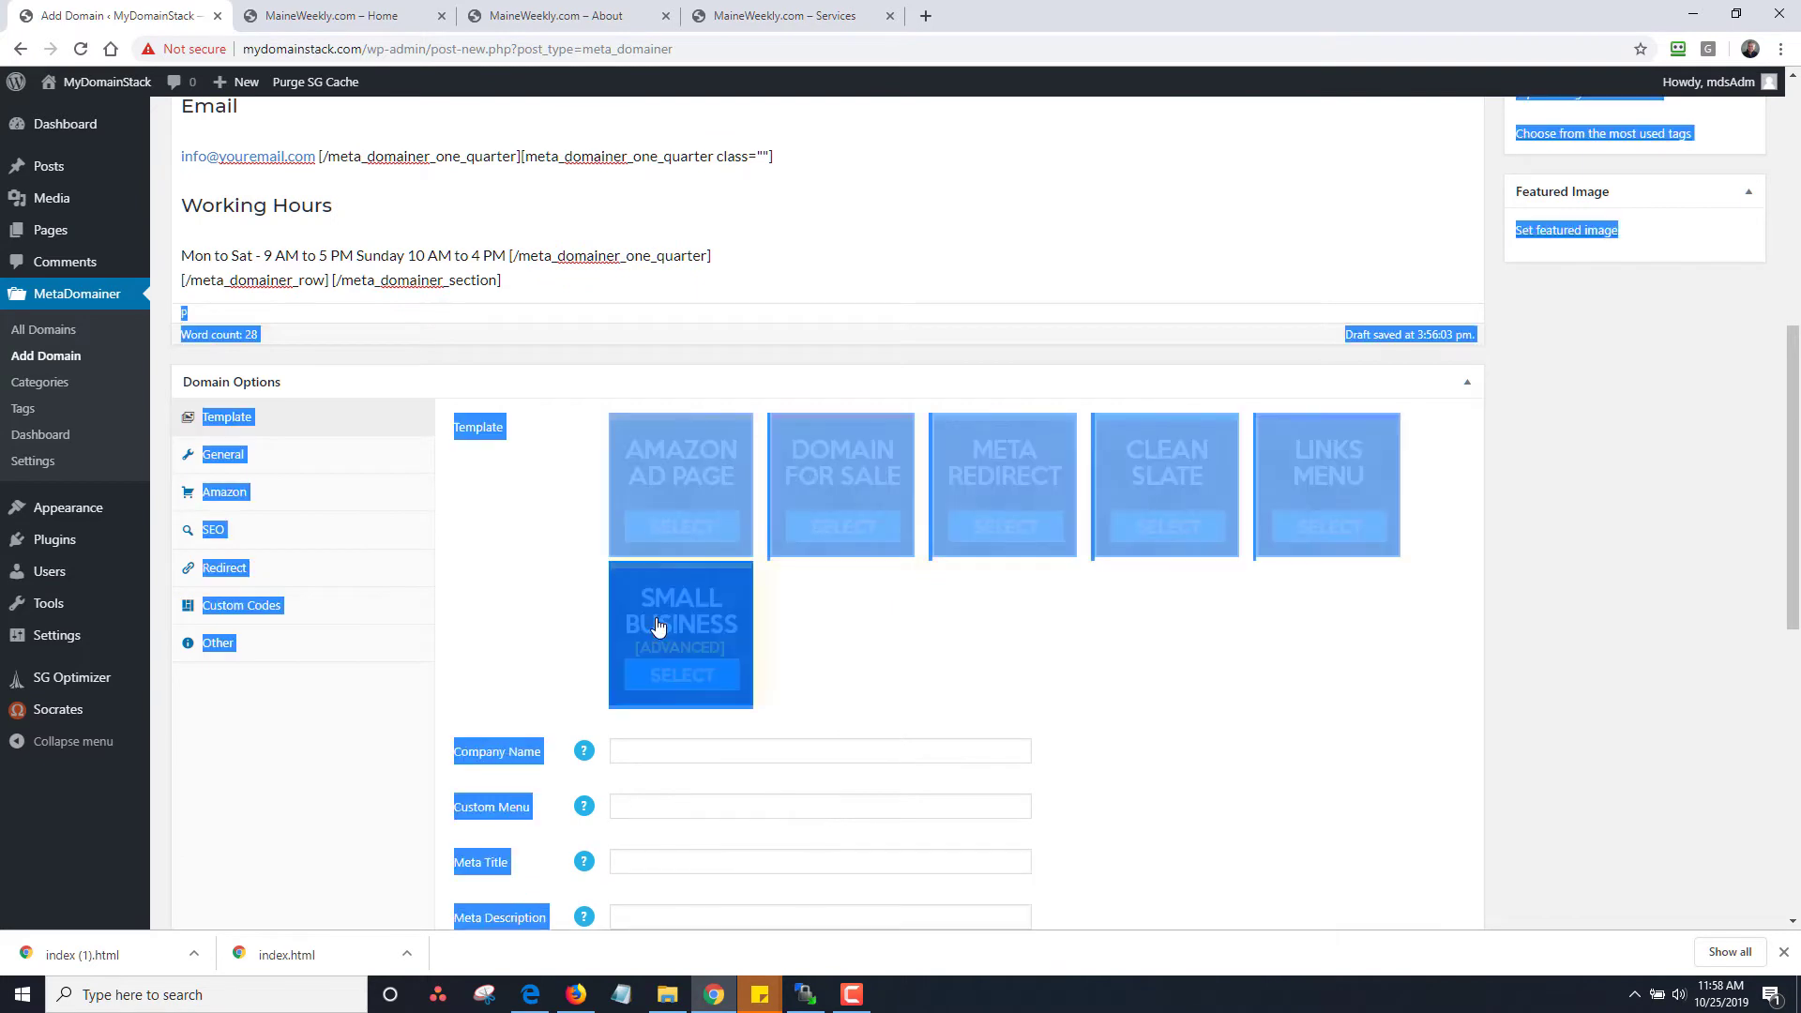
{"action": "left_click", "coordinate": [657, 755]}
{"action": "type", "text": "MaineWeekly"}
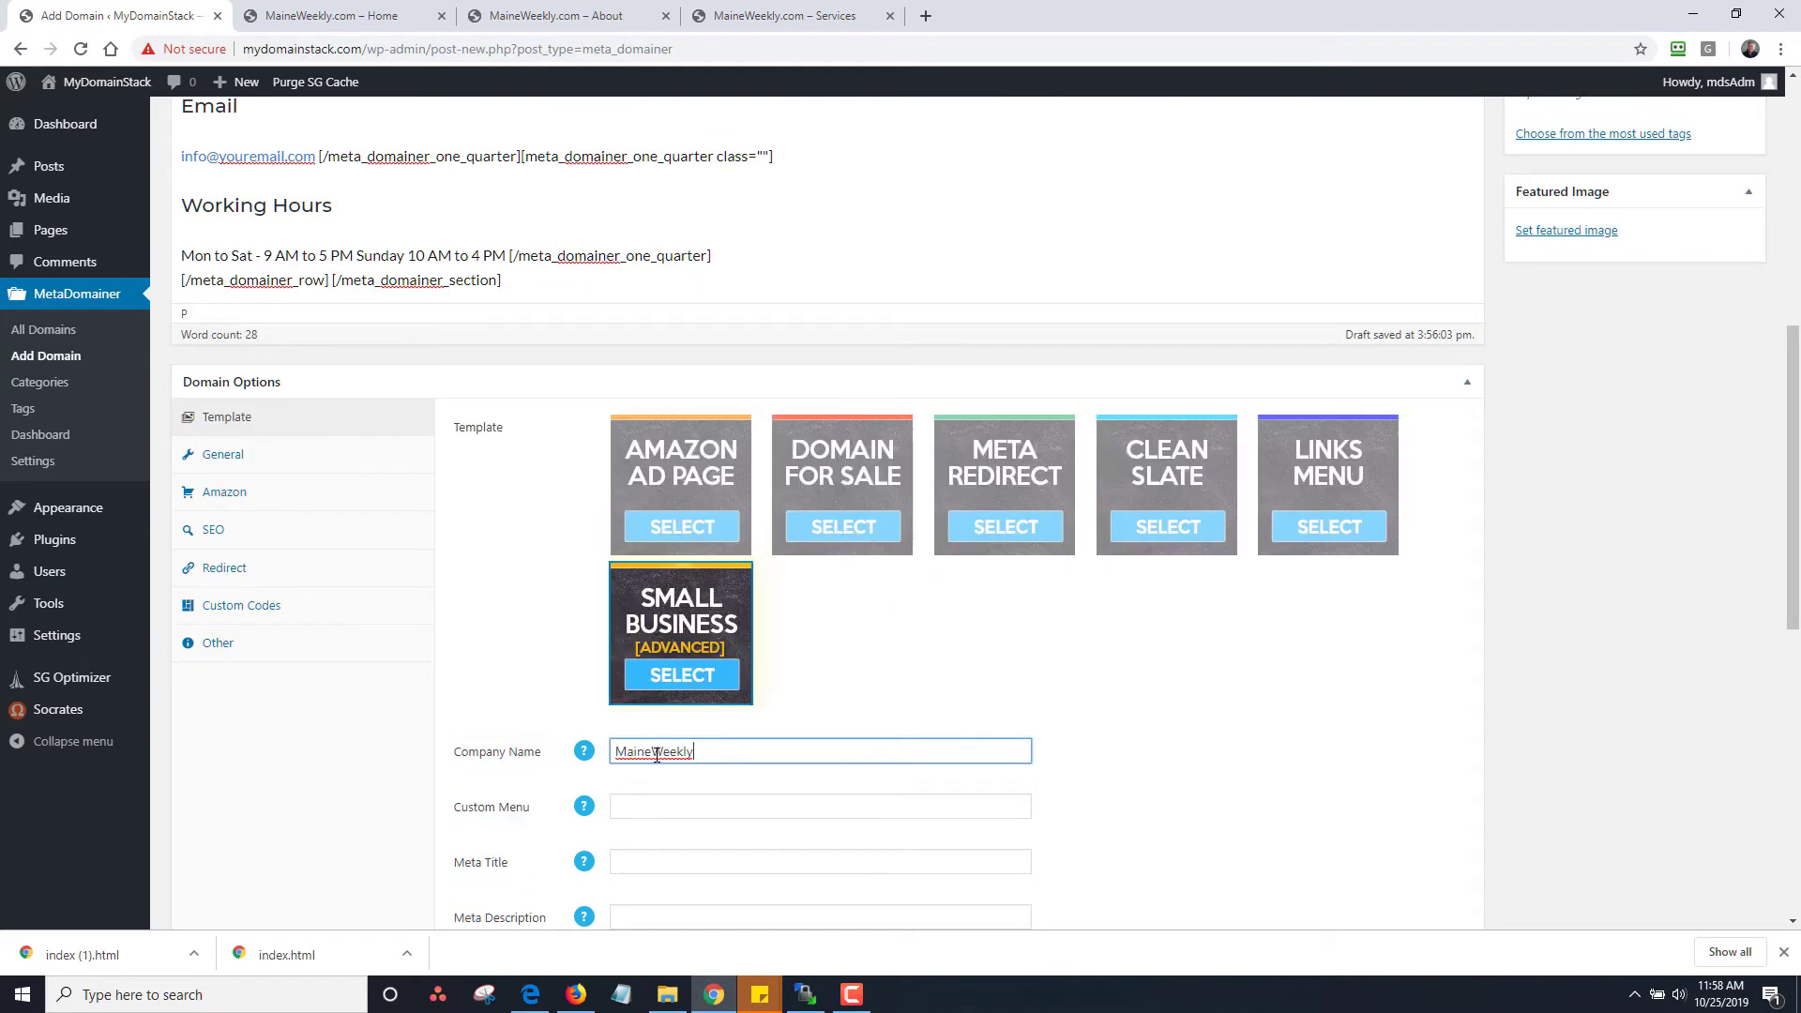
{"action": "left_click", "coordinate": [656, 805]}
{"action": "type", "text": "MaineWeekly"}
{"action": "left_click", "coordinate": [654, 753]}
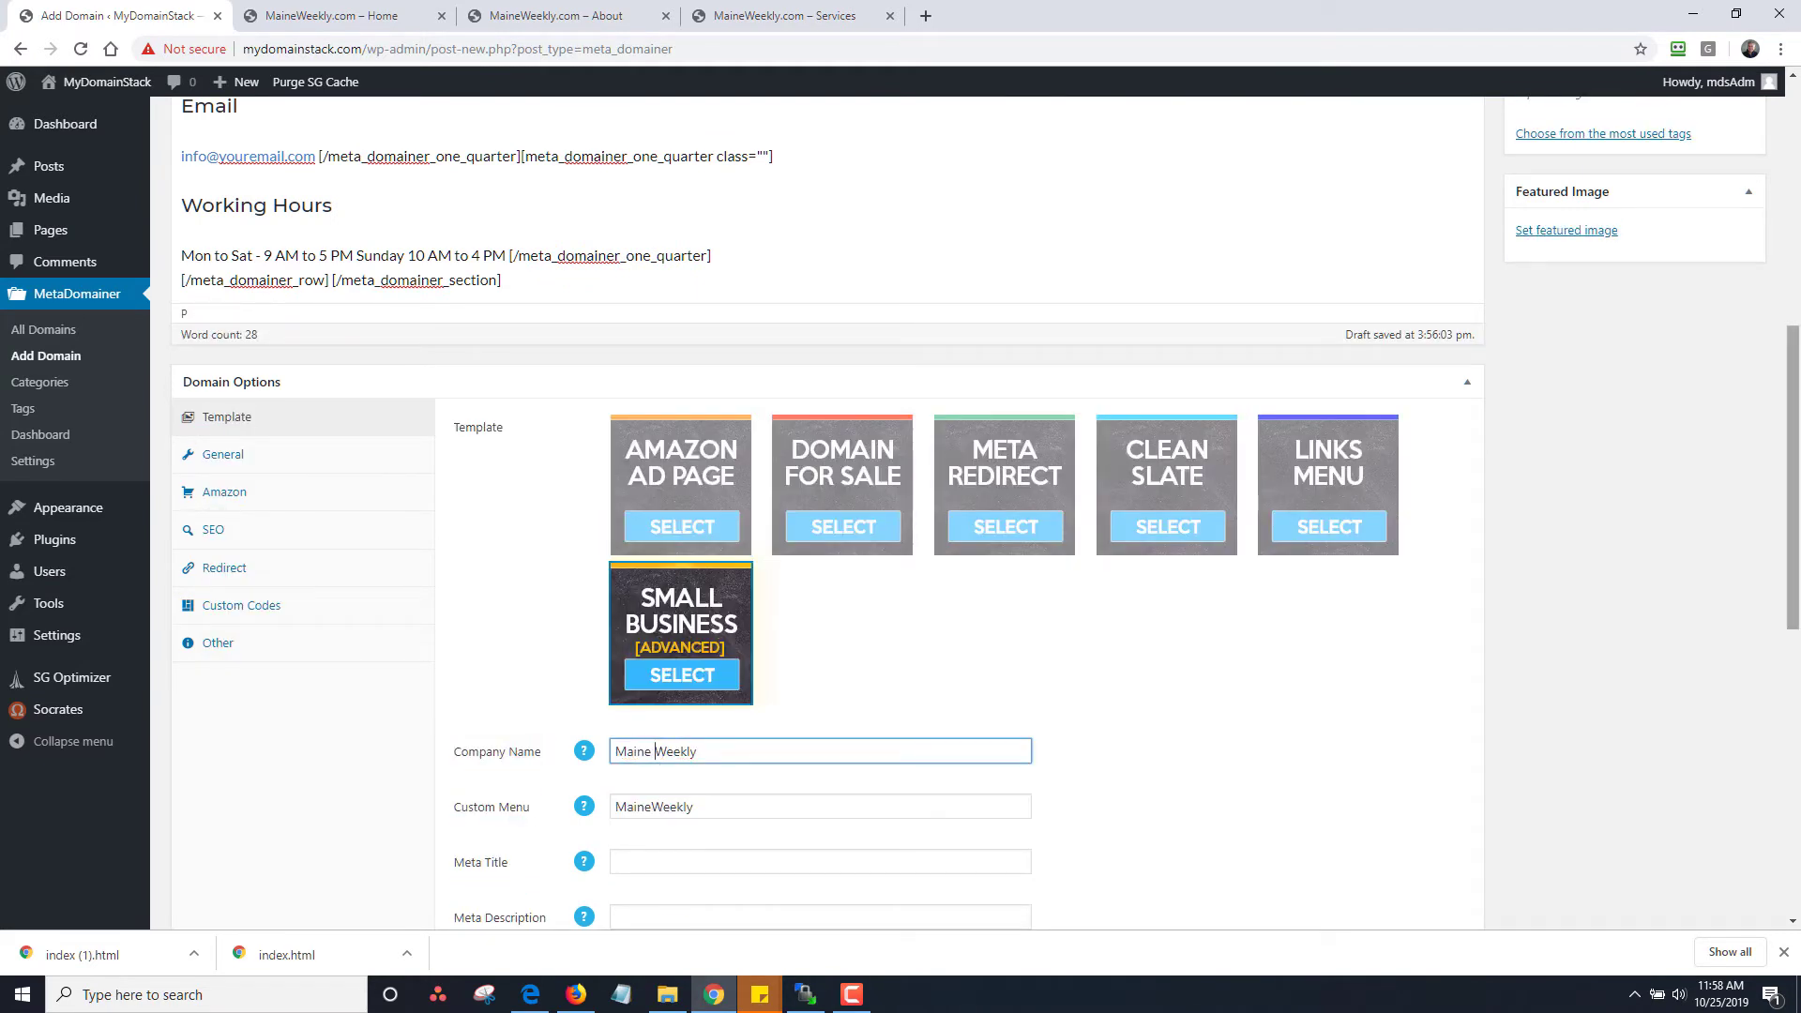
Step: Publish the Contact page and view it through its permalink in a new browser tab
{"action": "left_click_drag", "start_coordinate": [1793, 469], "coordinate": [1795, 188]}
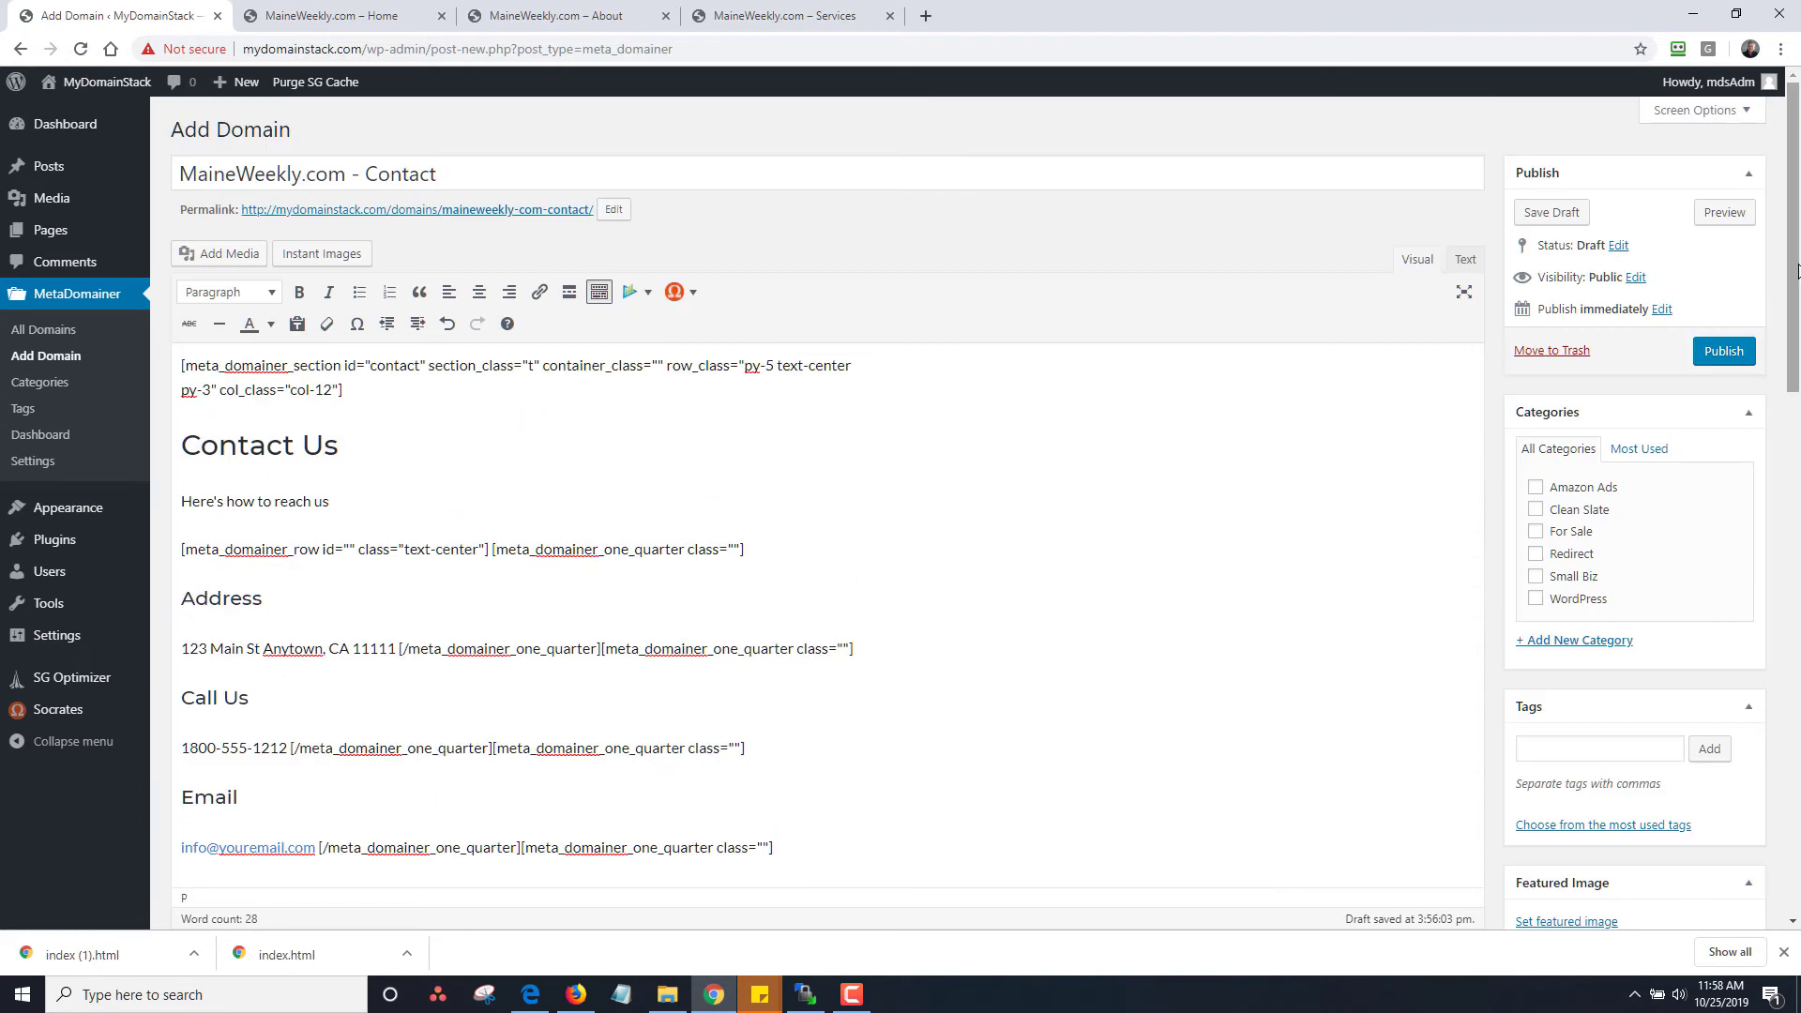
{"action": "left_click", "coordinate": [1724, 352]}
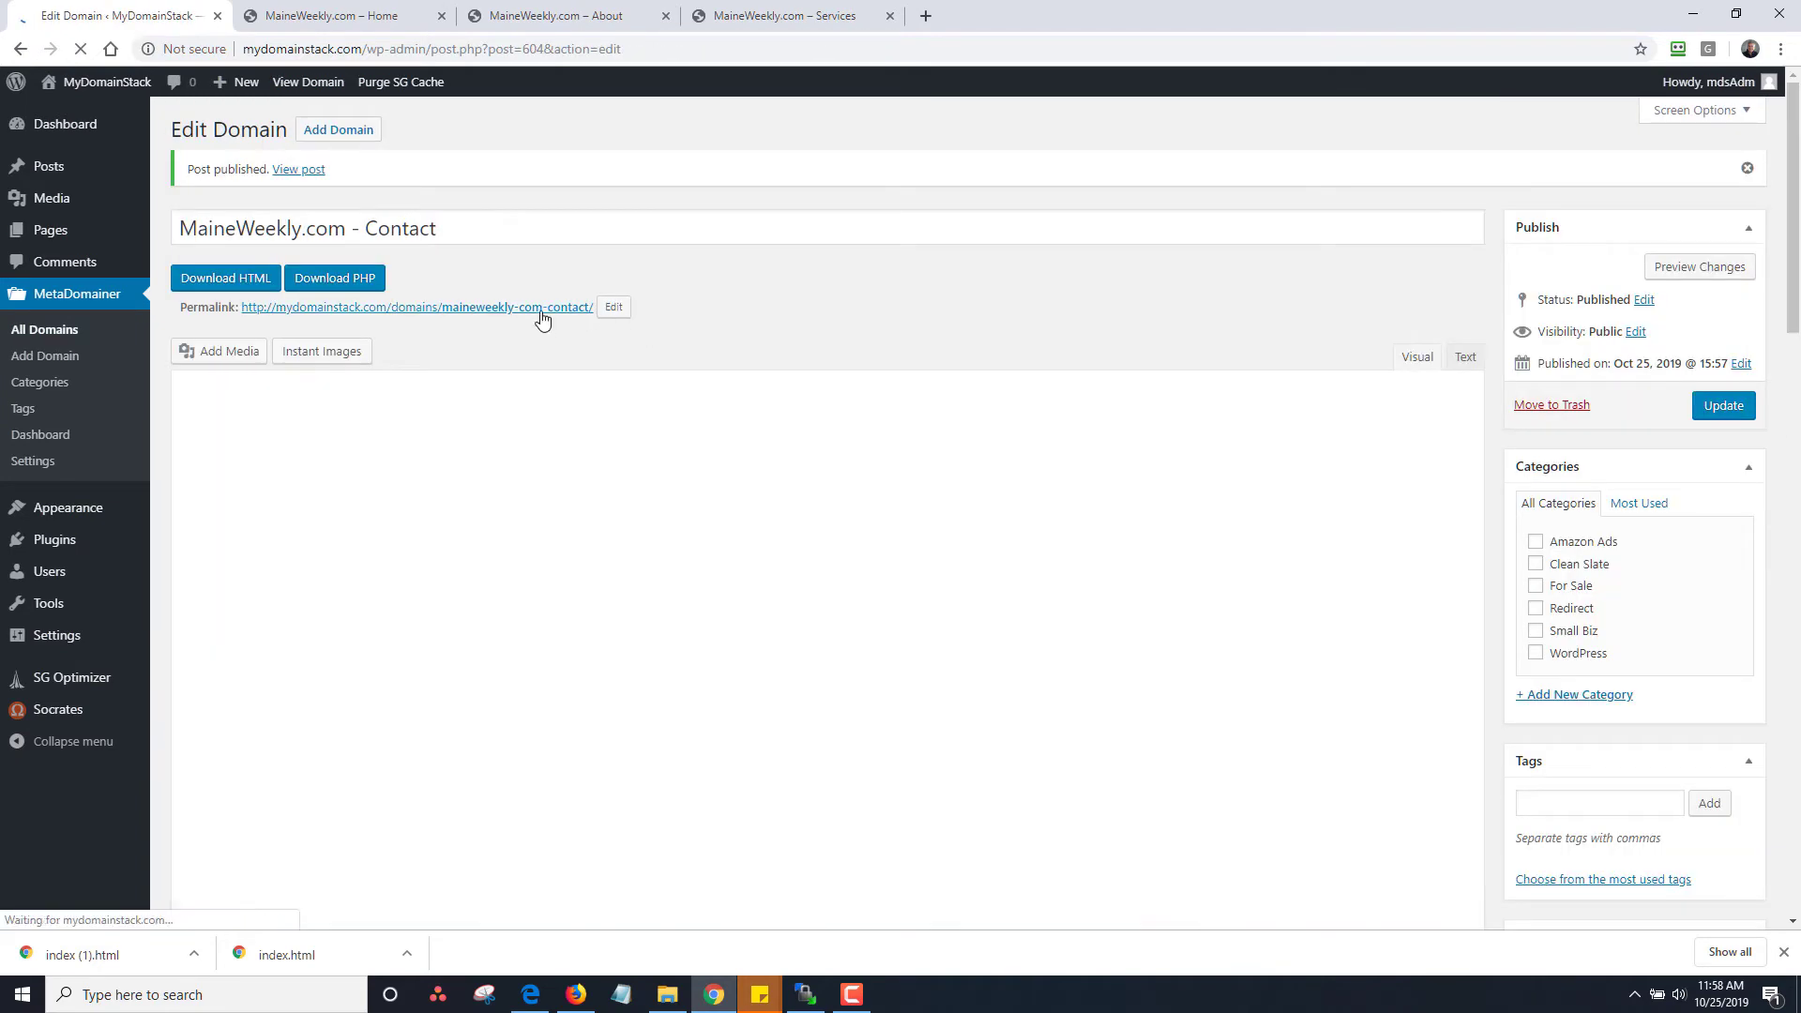
{"action": "right_click", "coordinate": [543, 319]}
{"action": "left_click", "coordinate": [586, 328]}
{"action": "left_click", "coordinate": [1004, 16]}
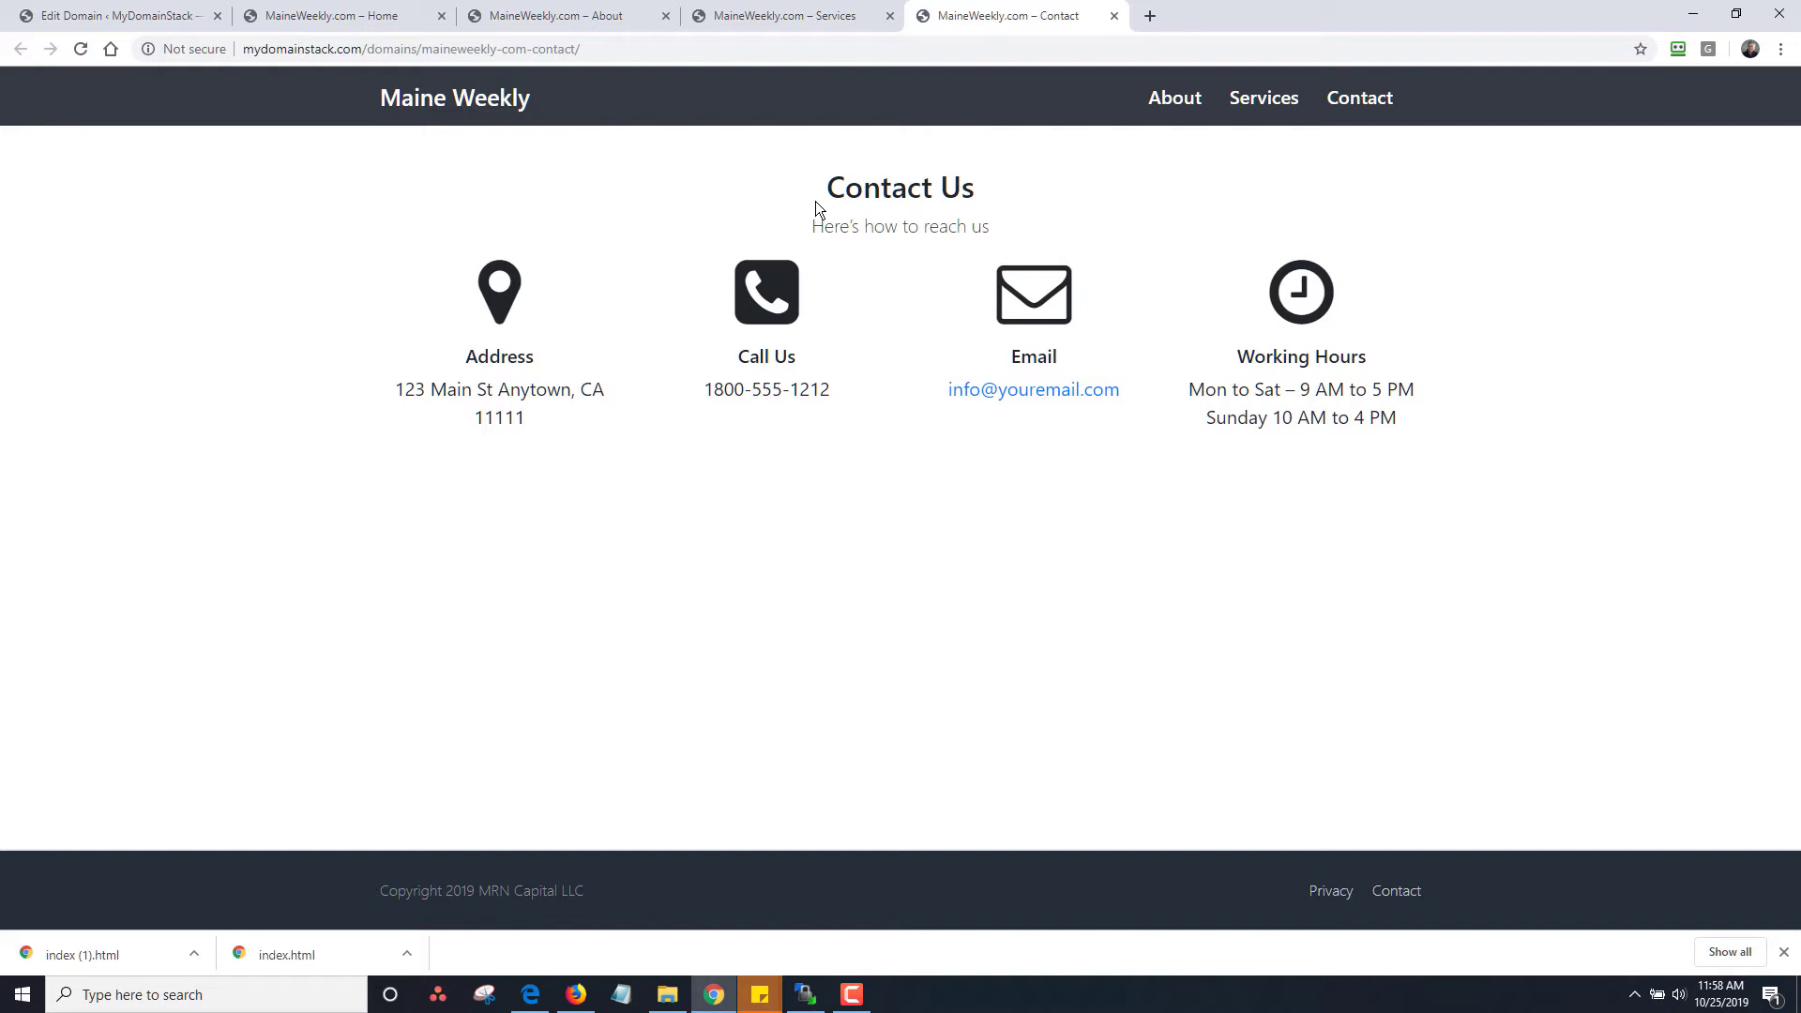
Step: Quick-edit MaineWeekly.com – Contact in the list of all domains to add the tag maineweekly, and copy the tag text
{"action": "left_click", "coordinate": [142, 15]}
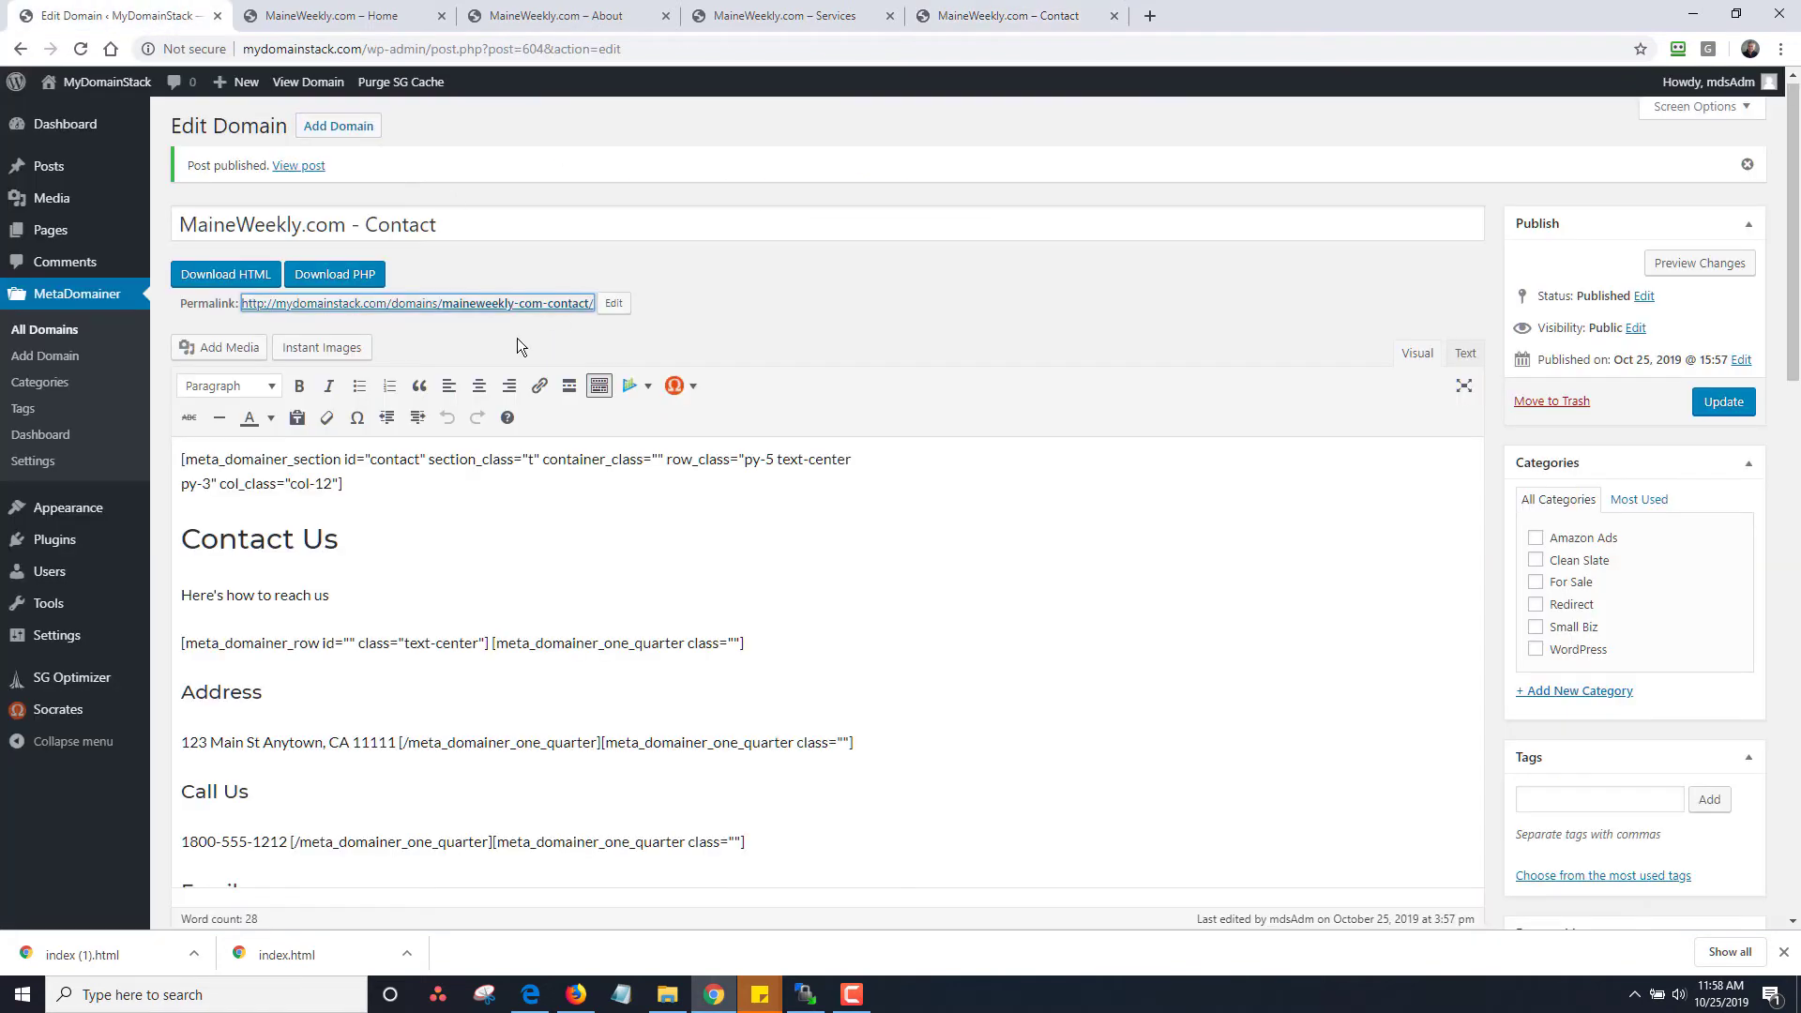
{"action": "left_click", "coordinate": [42, 331]}
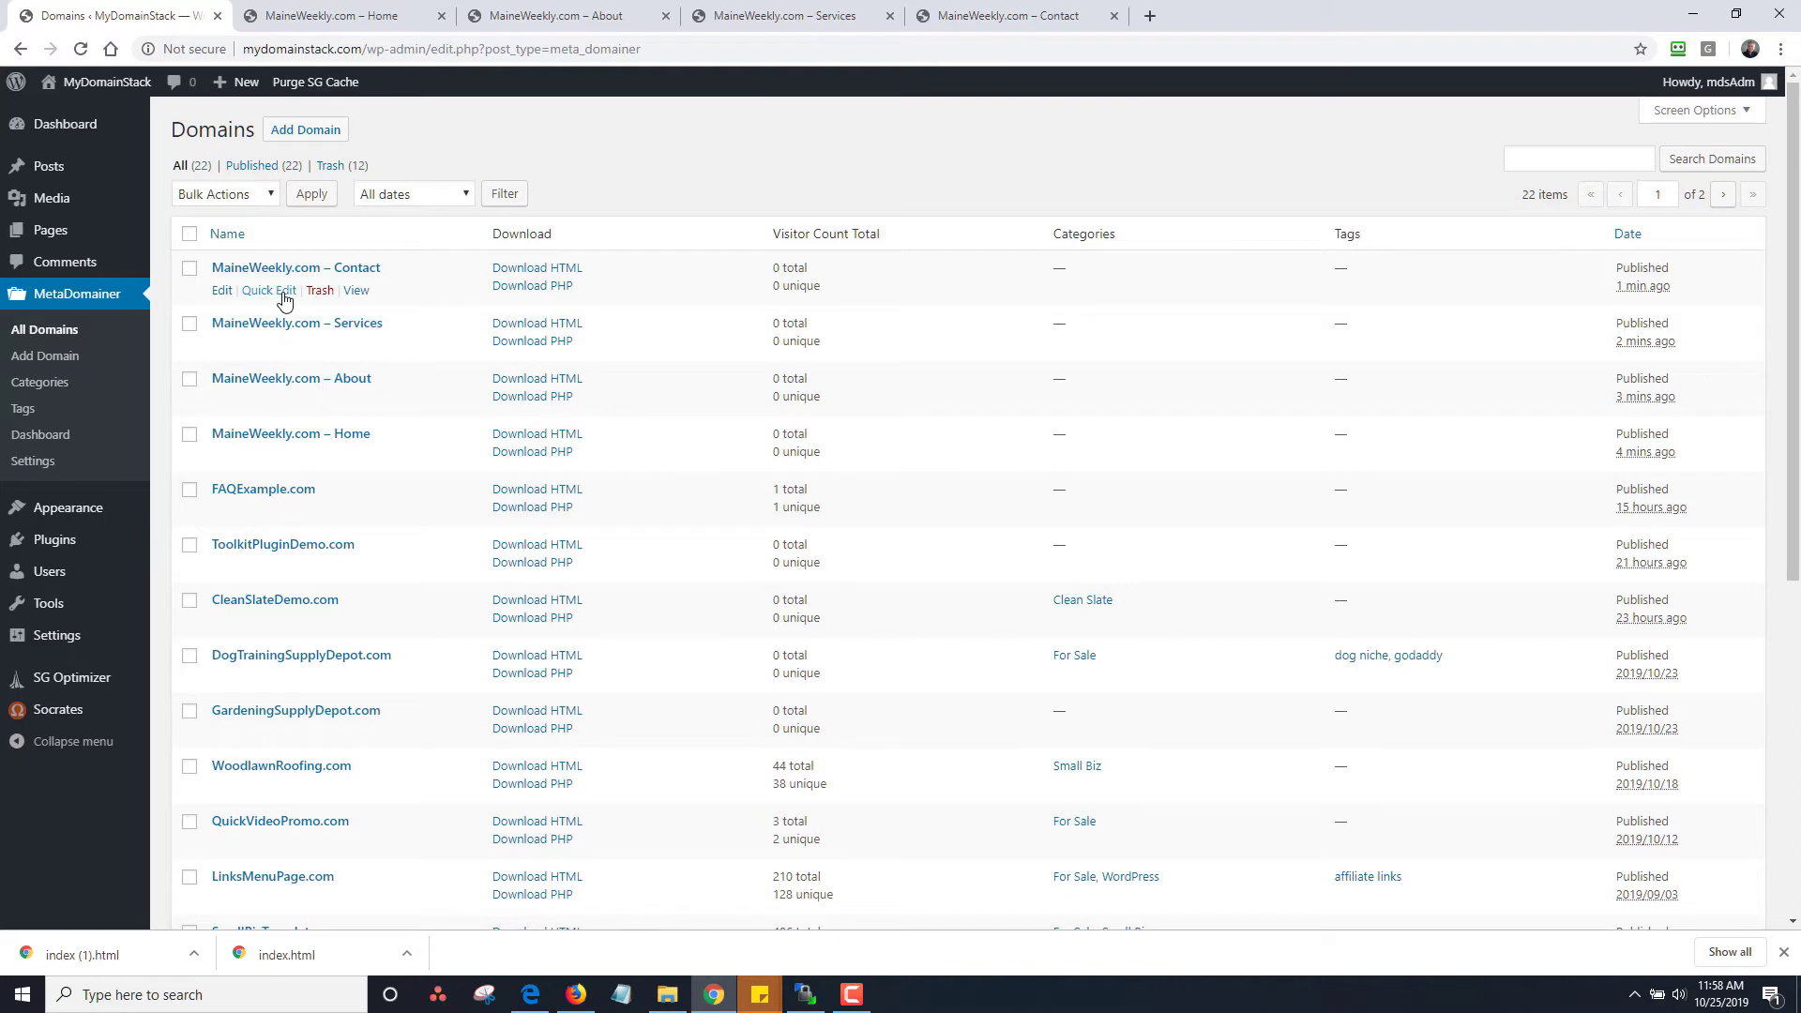
{"action": "left_click", "coordinate": [285, 297]}
{"action": "left_click", "coordinate": [1166, 298]}
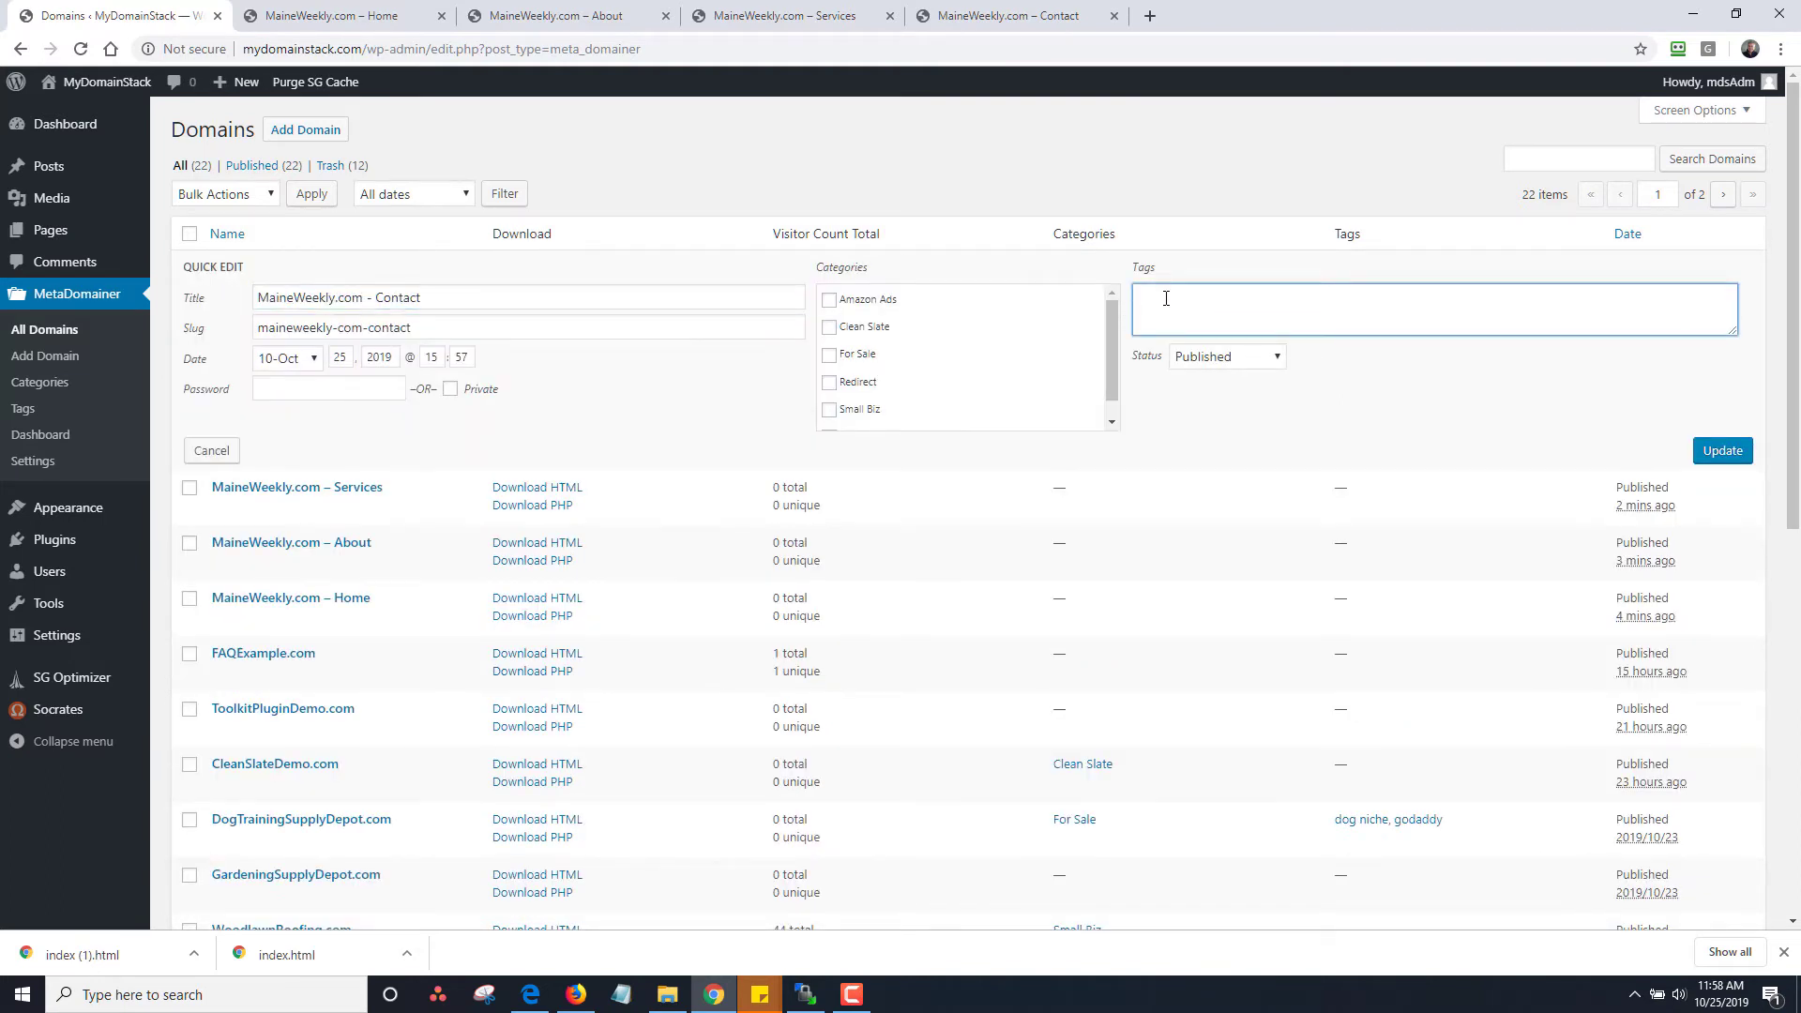
{"action": "type", "text": "maineweekly"}
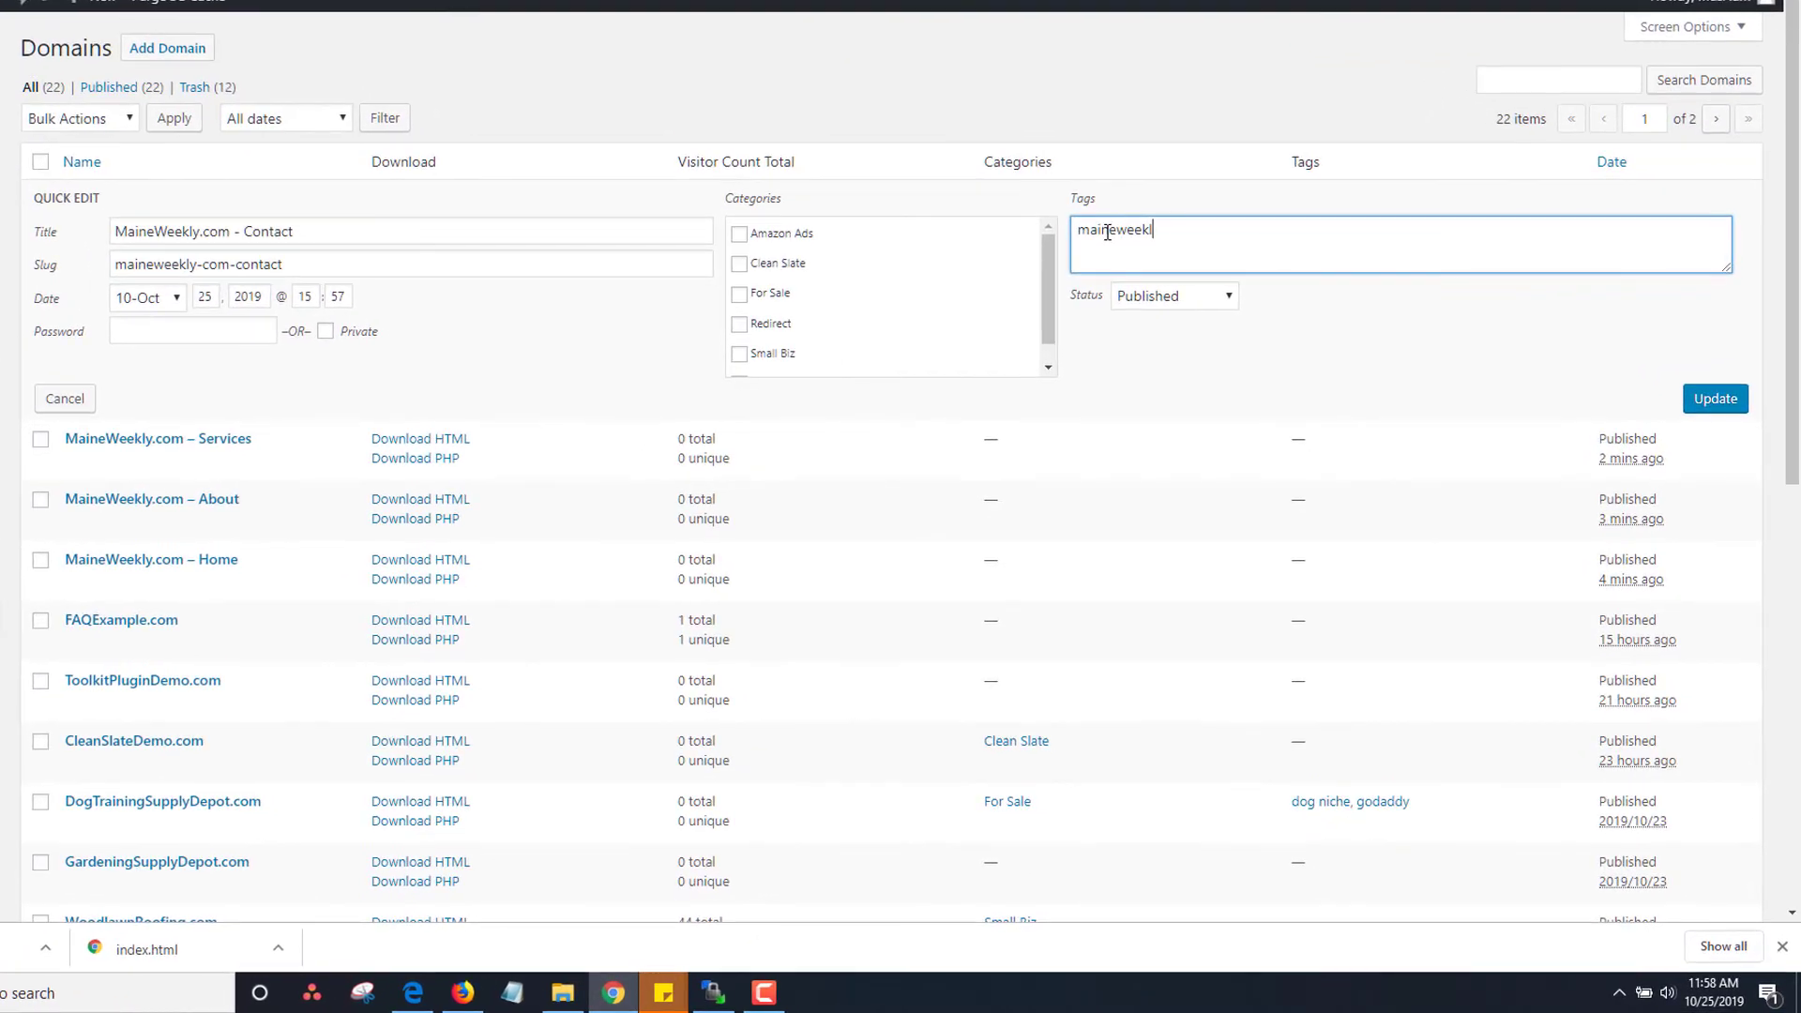
{"action": "double_click", "coordinate": [1107, 232]}
{"action": "key", "text": "ctrl+c"}
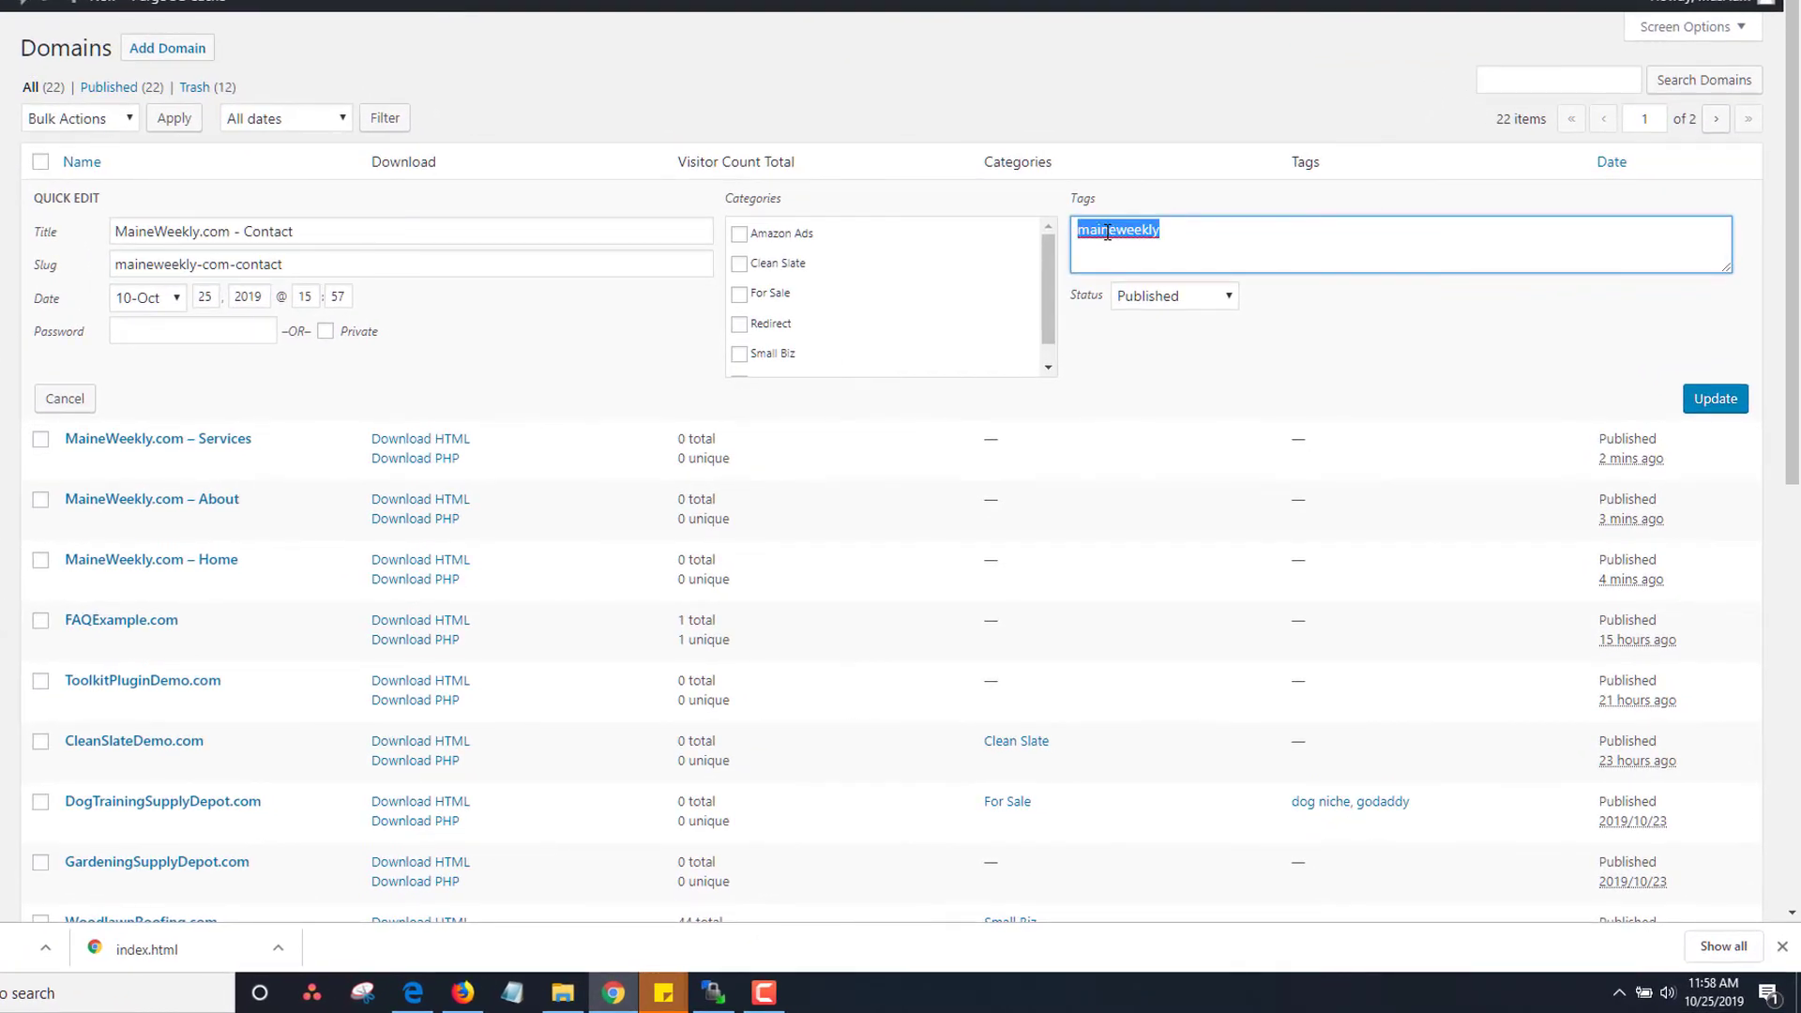
{"action": "left_click", "coordinate": [1714, 398]}
Step: Quick-edit MaineWeekly.com – Services to add the copied tag maineweekly and save it
{"action": "left_click", "coordinate": [116, 284]}
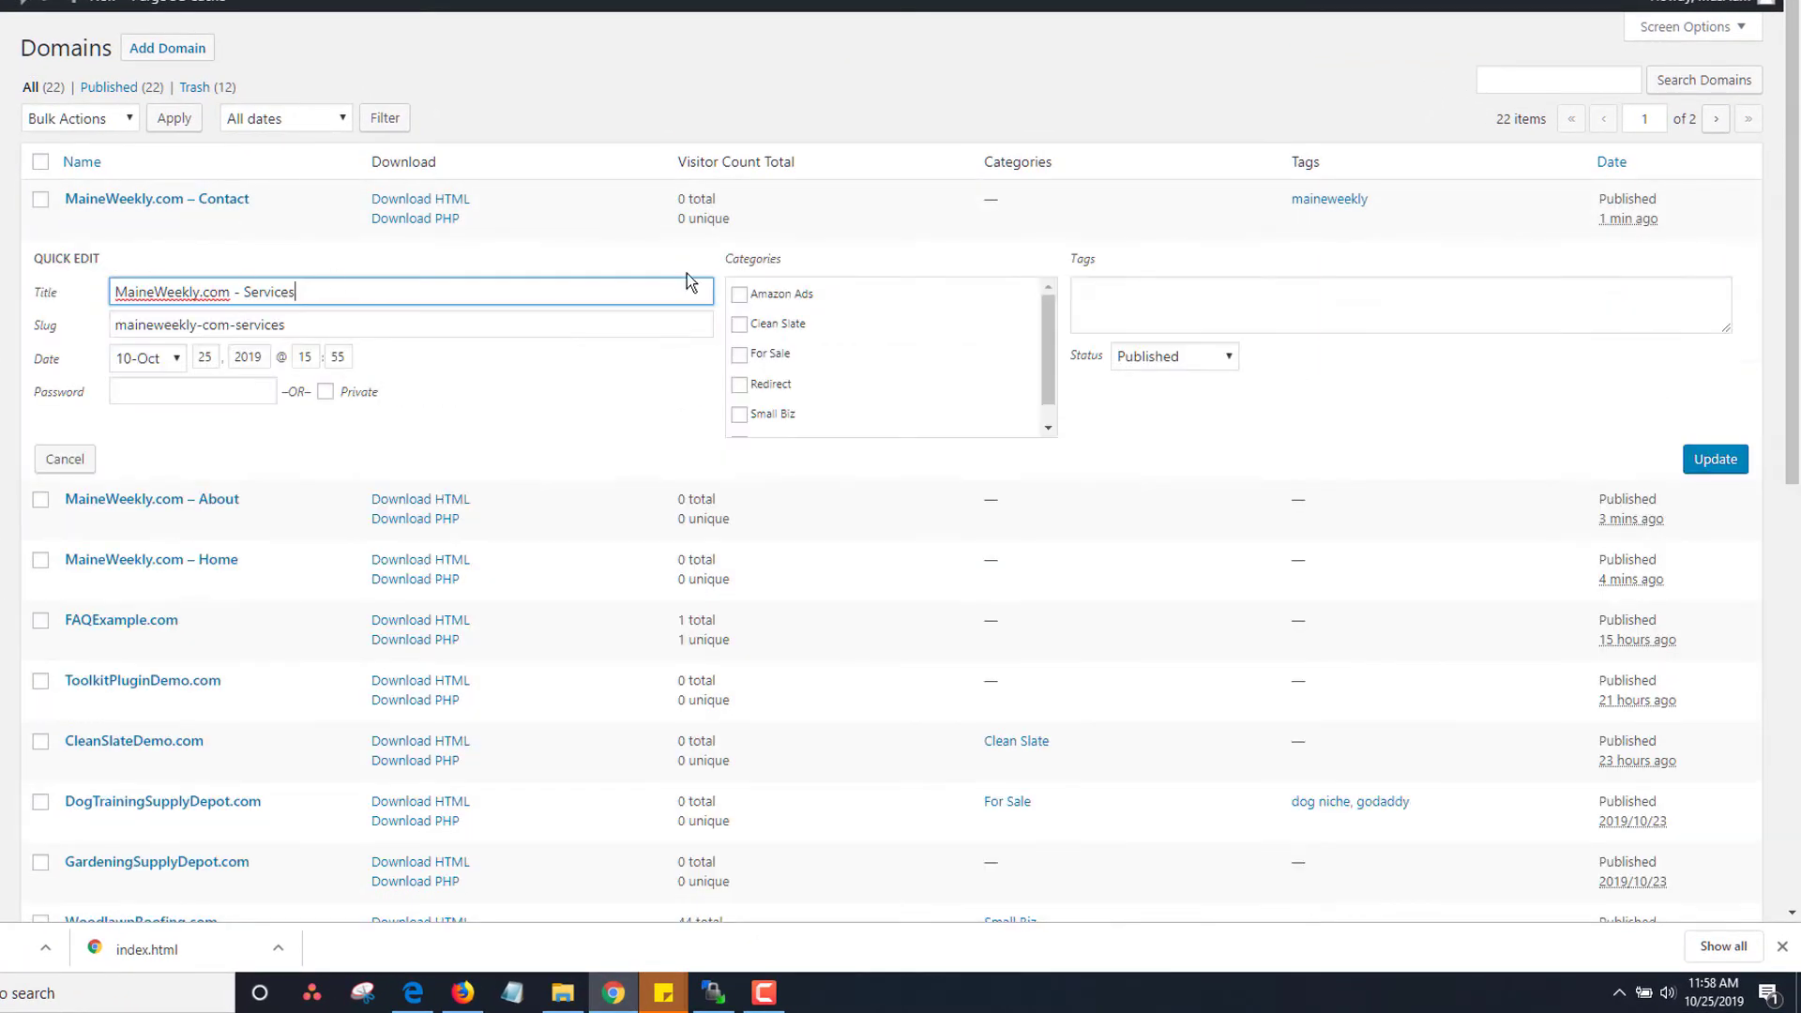
{"action": "left_click", "coordinate": [1138, 293]}
{"action": "key", "text": "ctrl+v"}
{"action": "left_click", "coordinate": [1715, 459]}
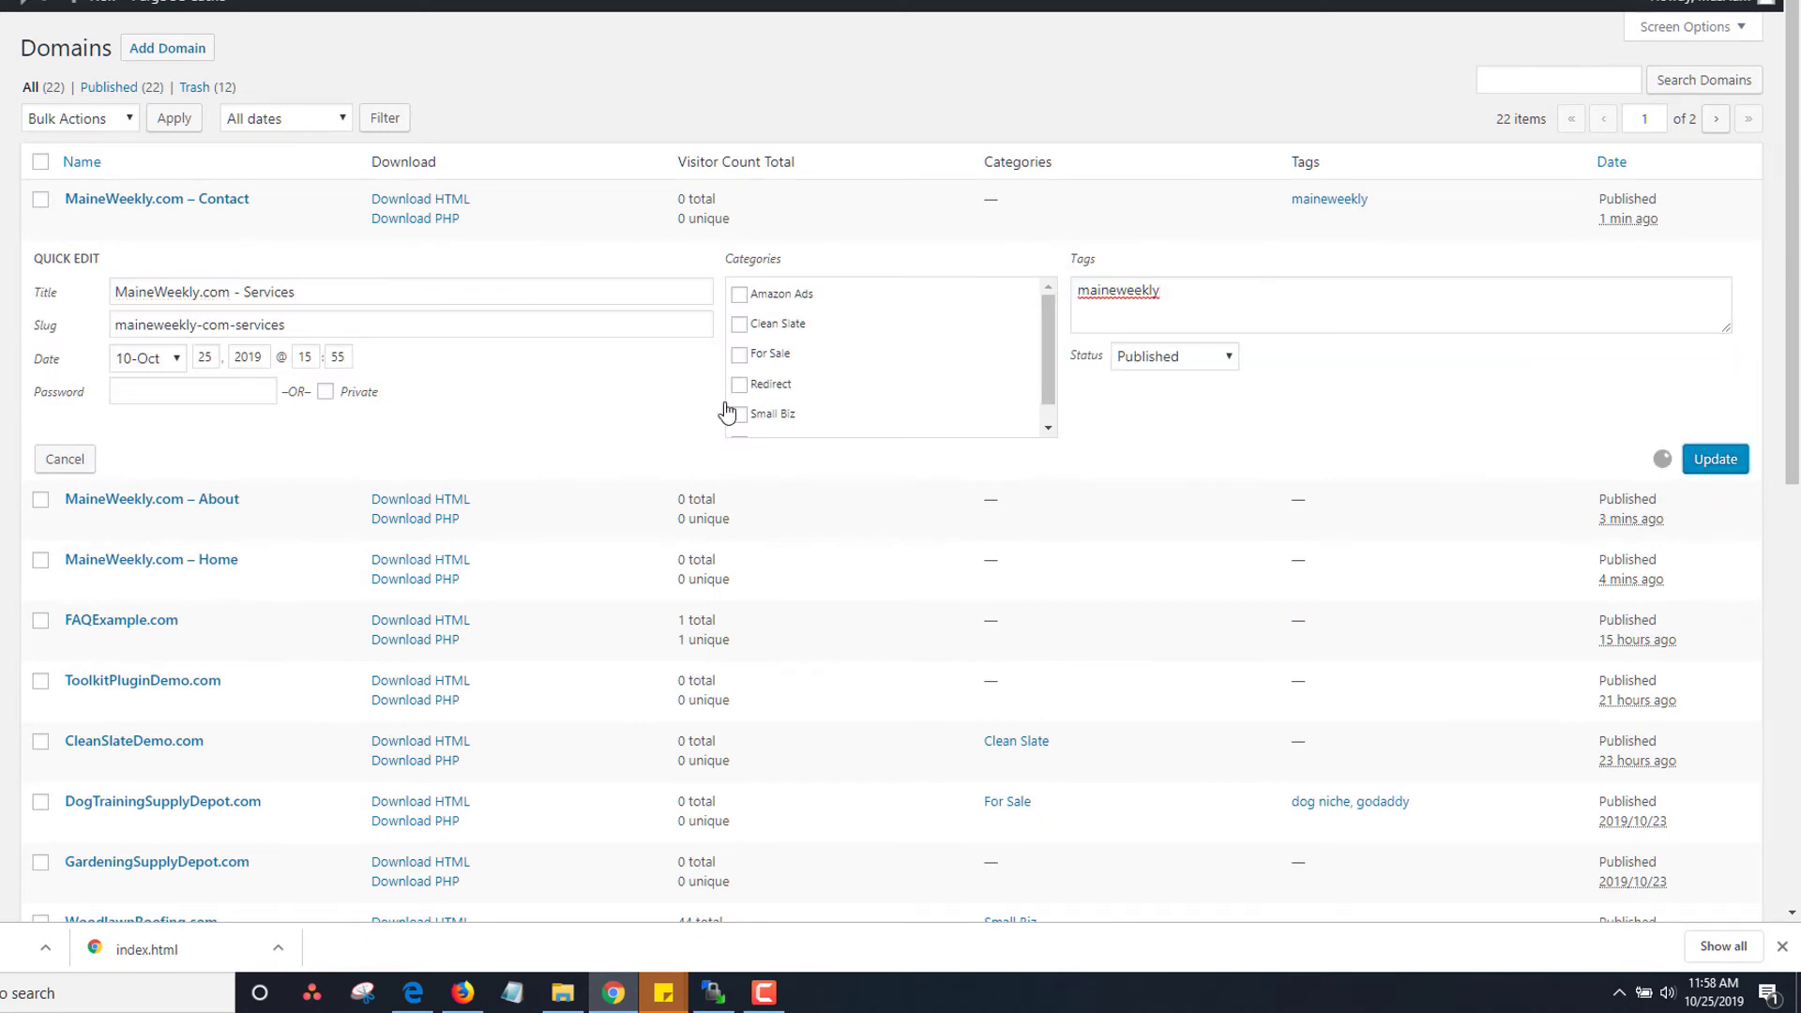
Step: Quick-edit MaineWeekly.com – About to add the copied tag maineweekly and save it
{"action": "left_click", "coordinate": [140, 345]}
{"action": "left_click", "coordinate": [1254, 378]}
{"action": "key", "text": "ctrl+v"}
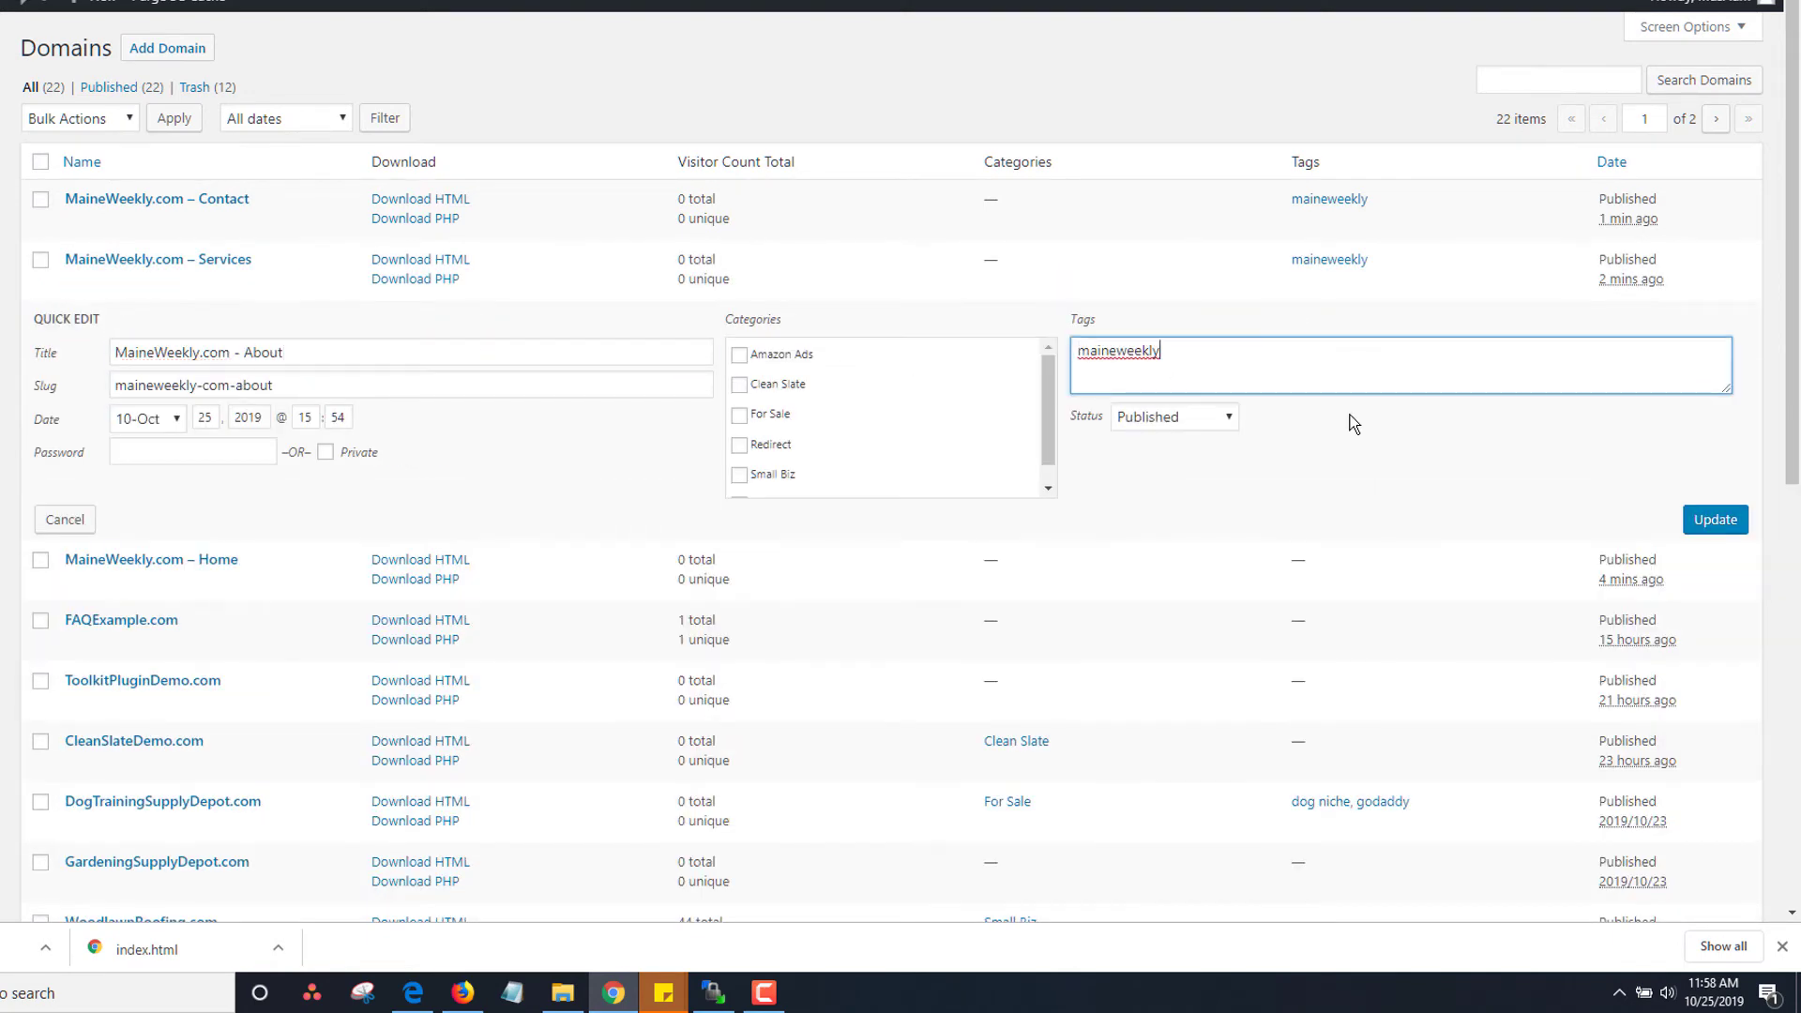
{"action": "left_click", "coordinate": [1715, 518]}
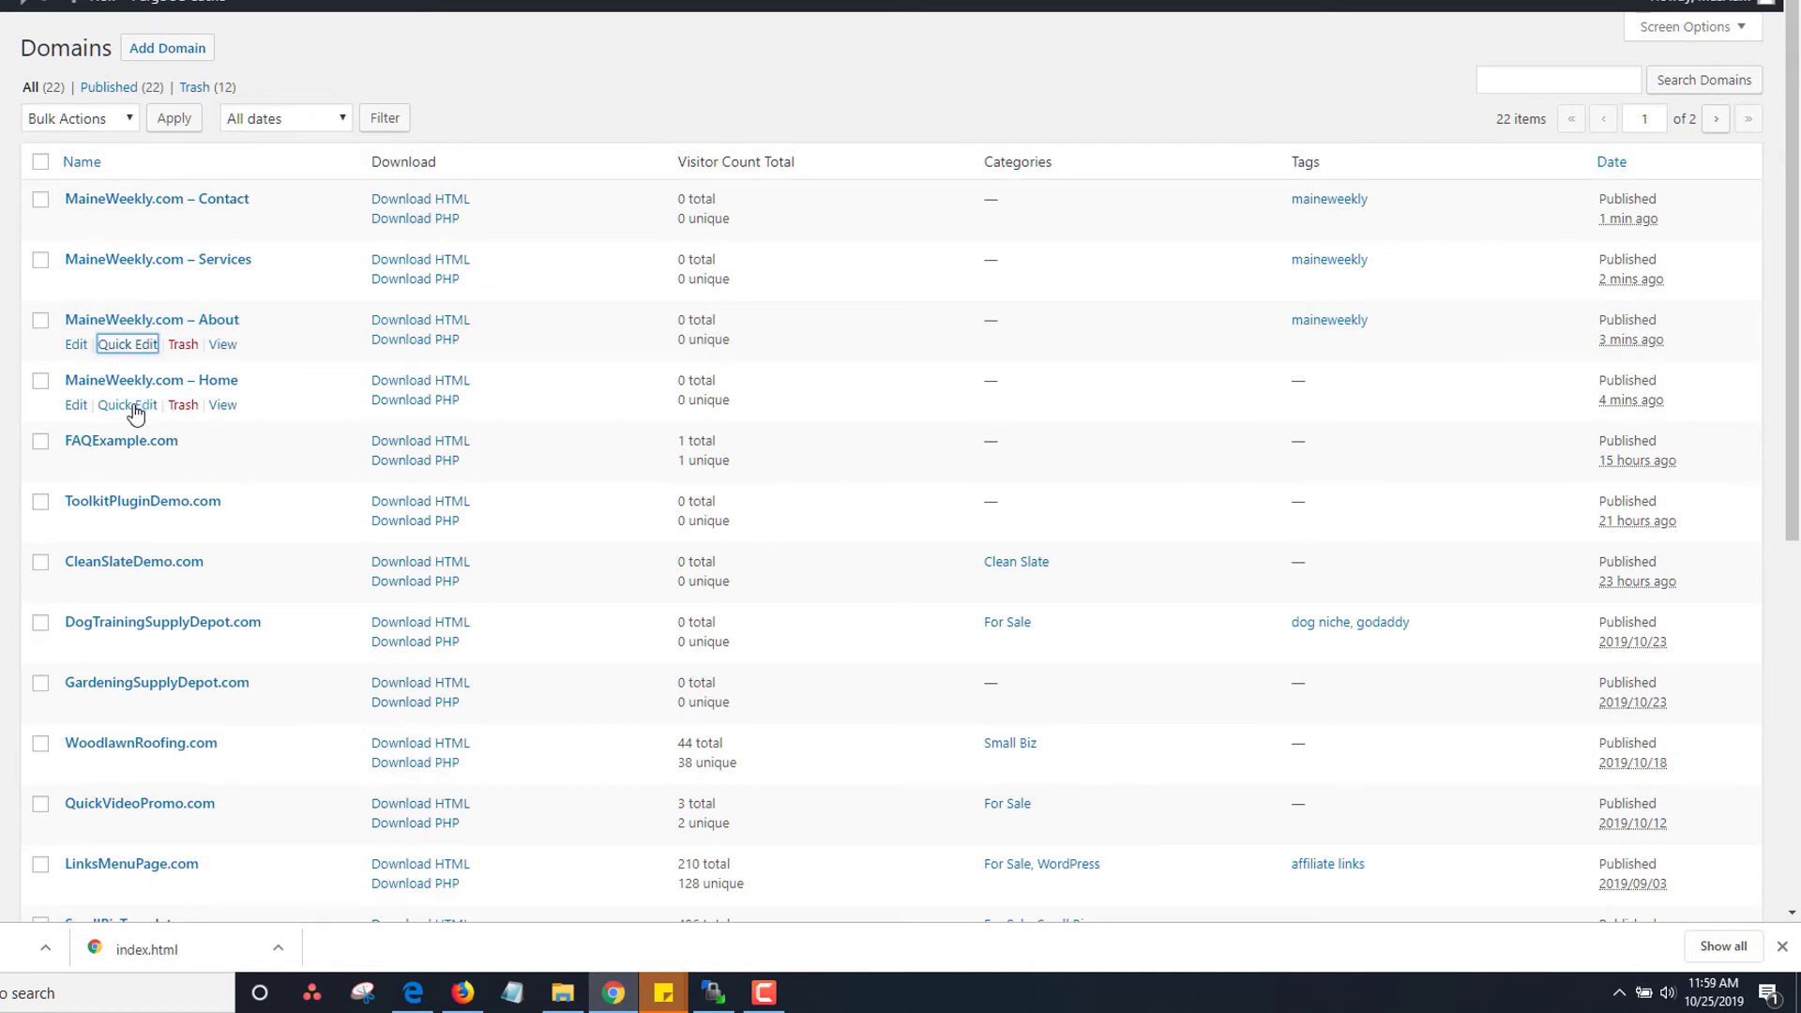
Step: Quick-edit MaineWeekly.com – Home to add and save the tag maineweekly, and filter the domain list by that tag
{"action": "left_click", "coordinate": [131, 404]}
{"action": "left_click", "coordinate": [1275, 413]}
{"action": "key", "text": "ctrl+v"}
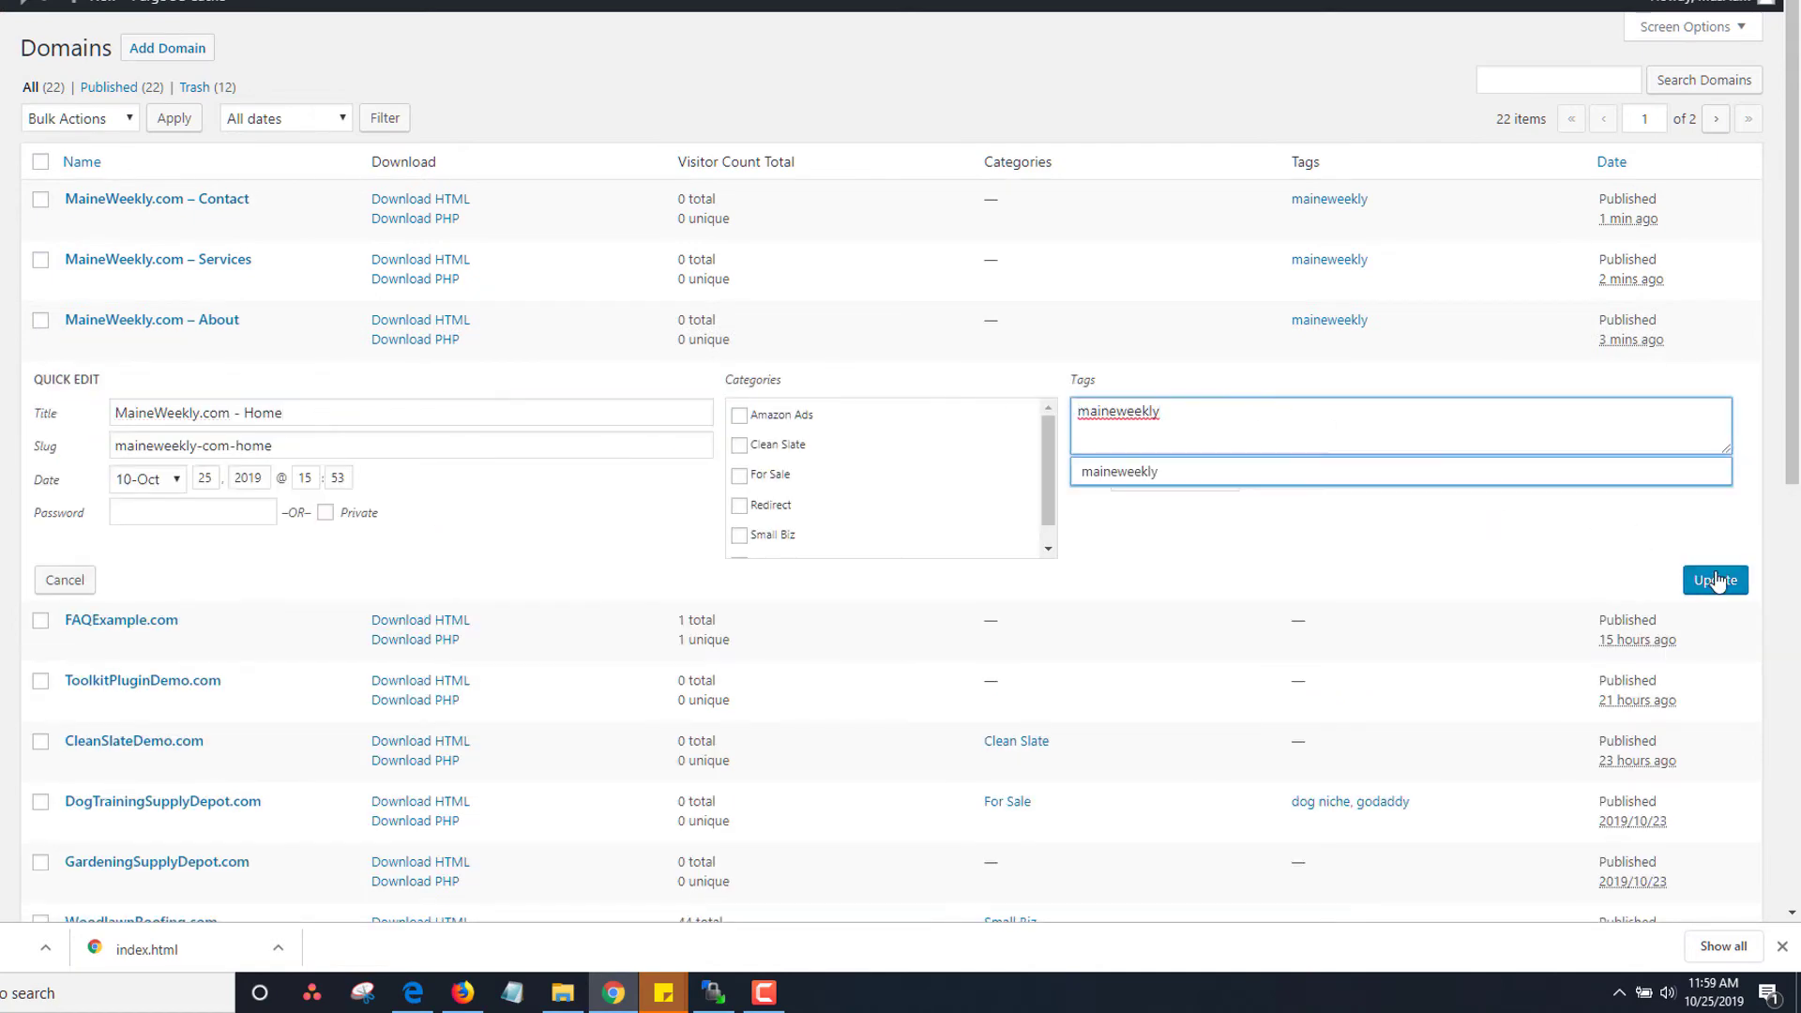
{"action": "left_click", "coordinate": [1713, 580]}
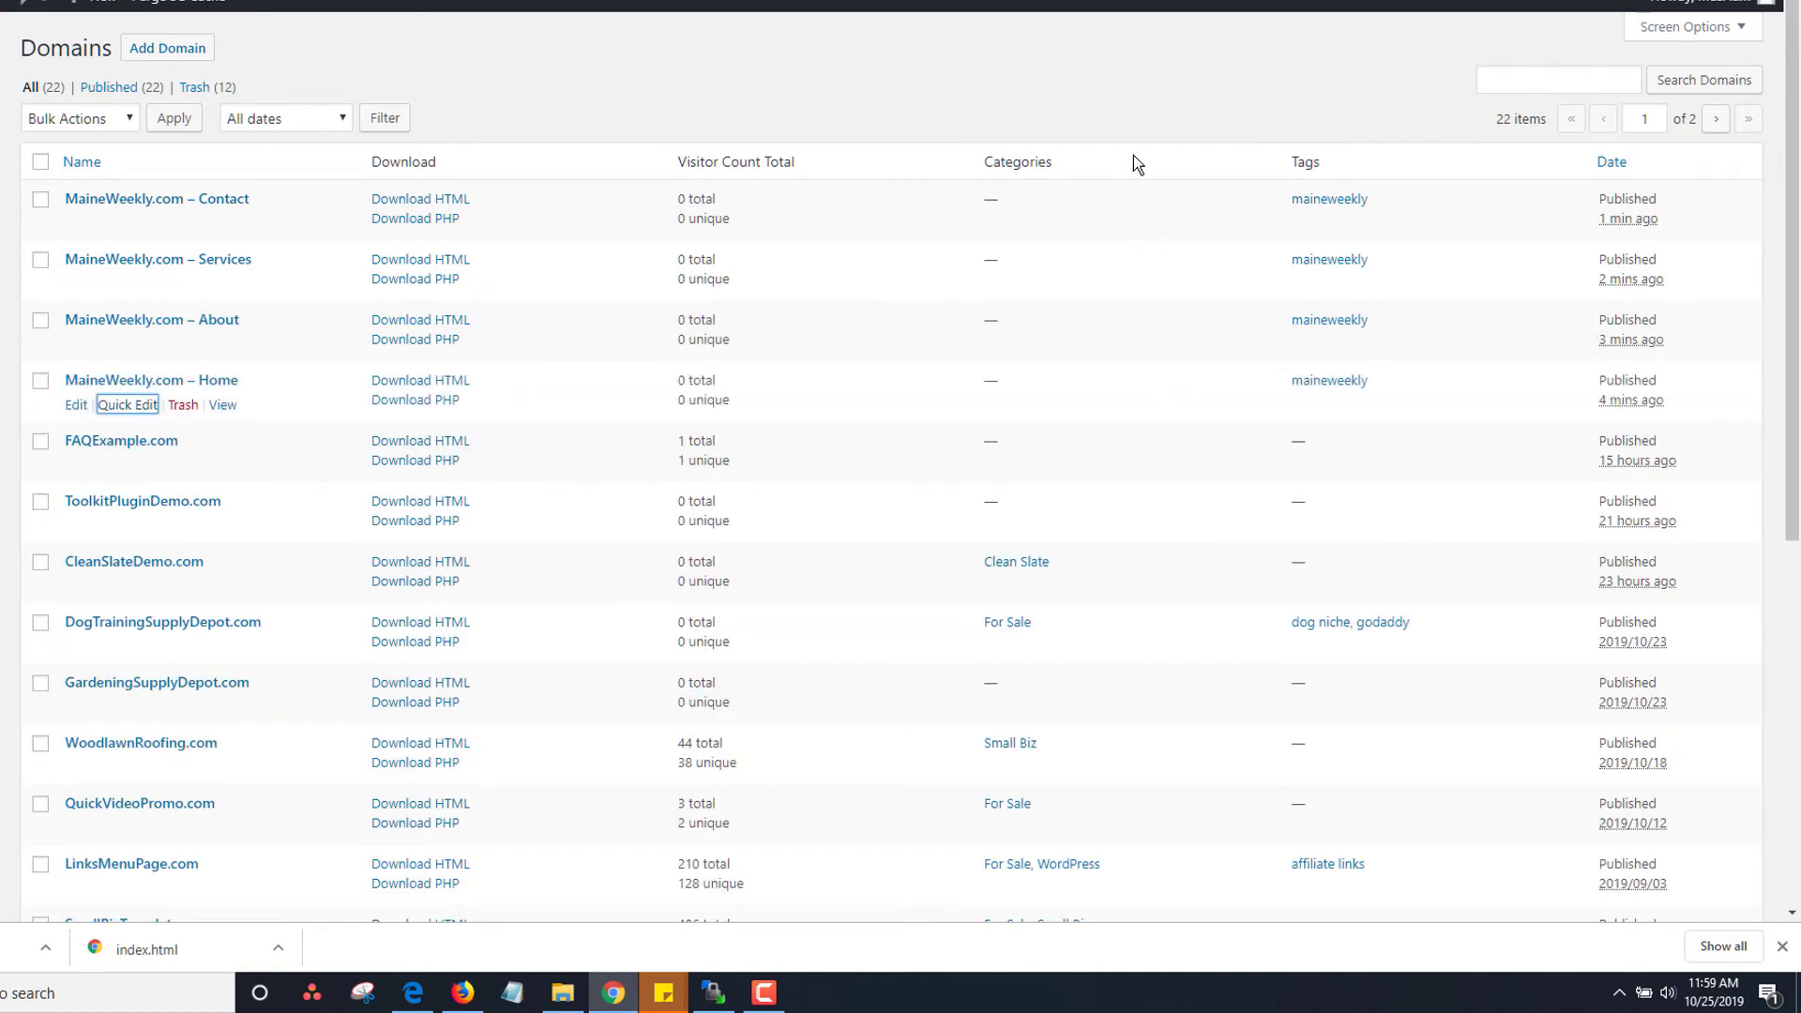
{"action": "left_click", "coordinate": [1323, 199]}
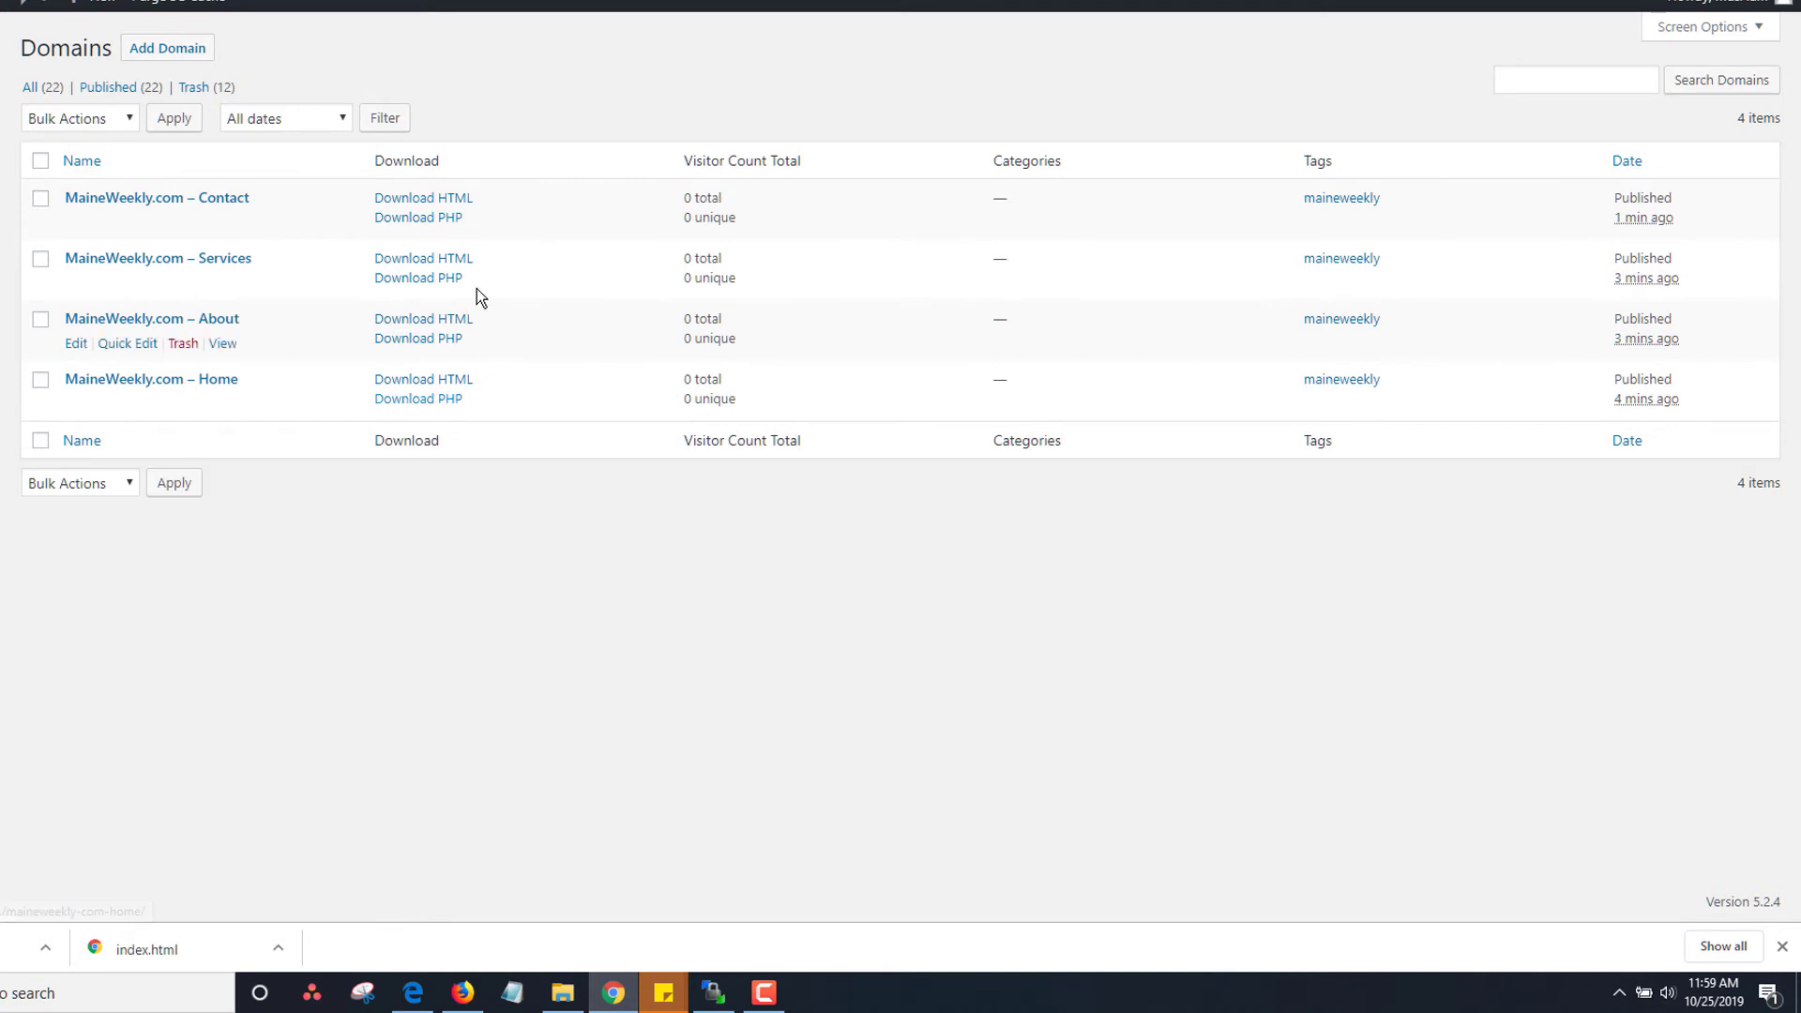
{"action": "left_click", "coordinate": [440, 201]}
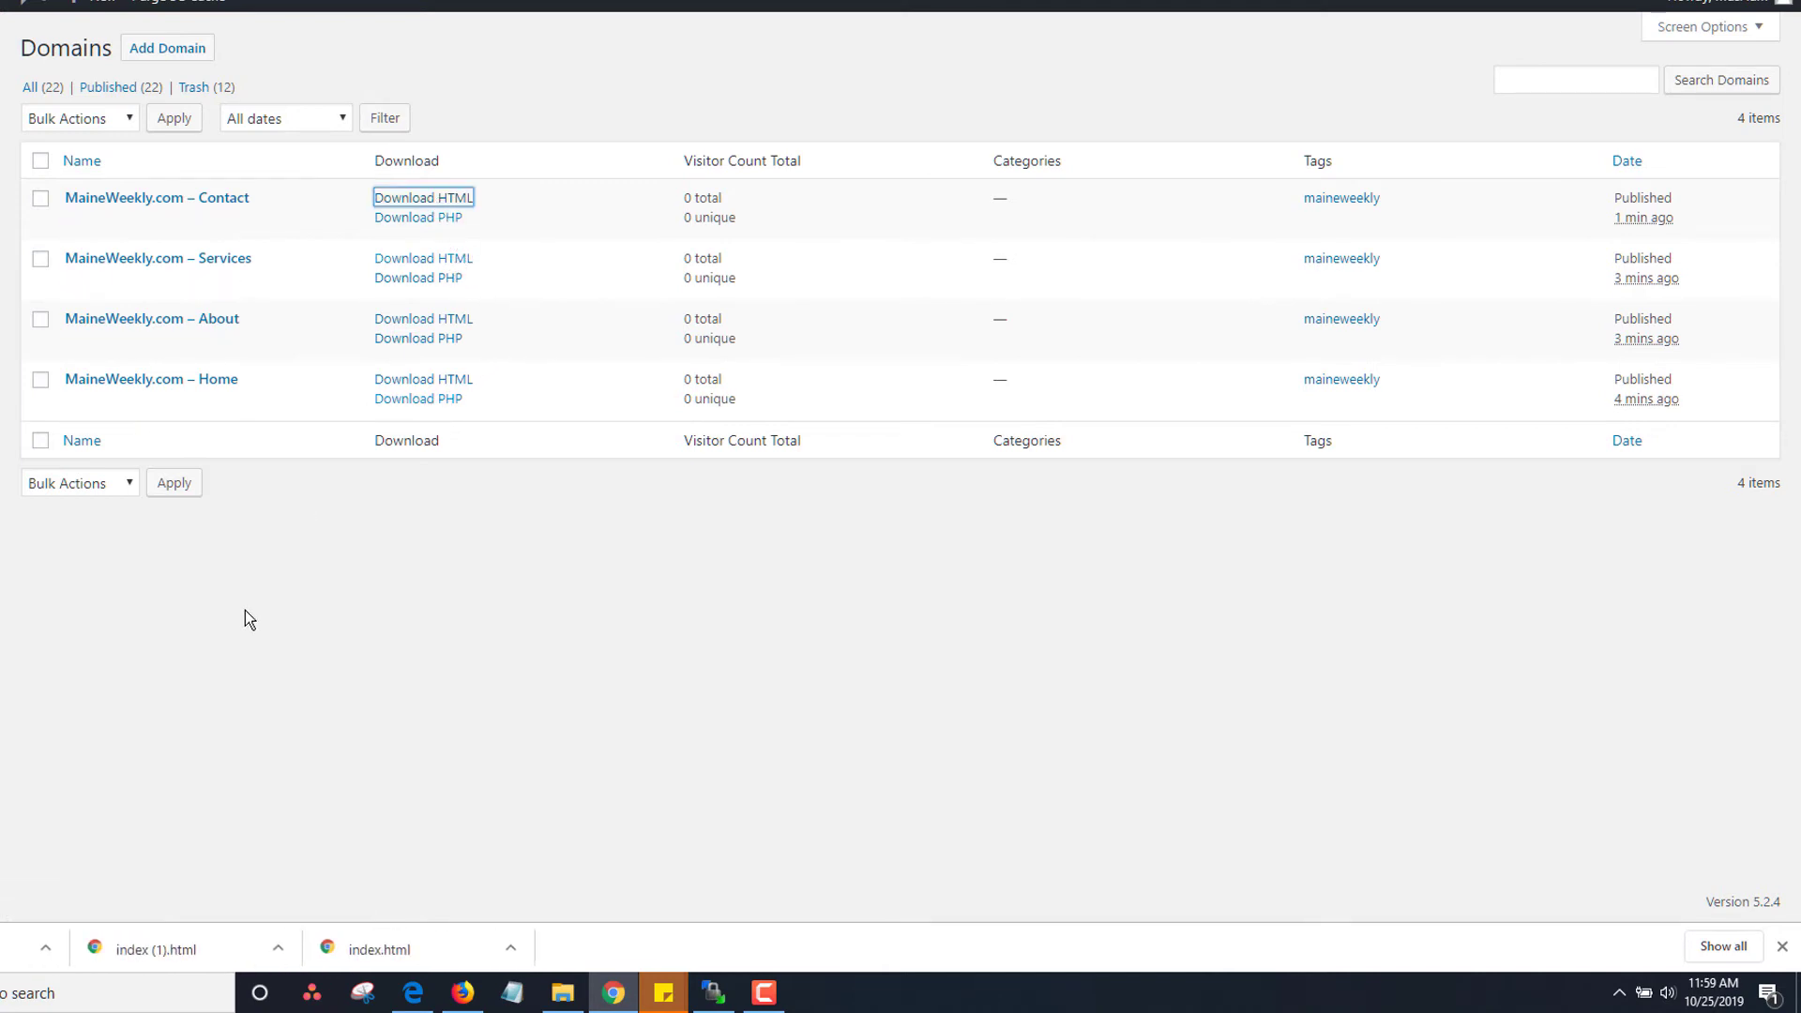
{"action": "left_click", "coordinate": [1781, 946]}
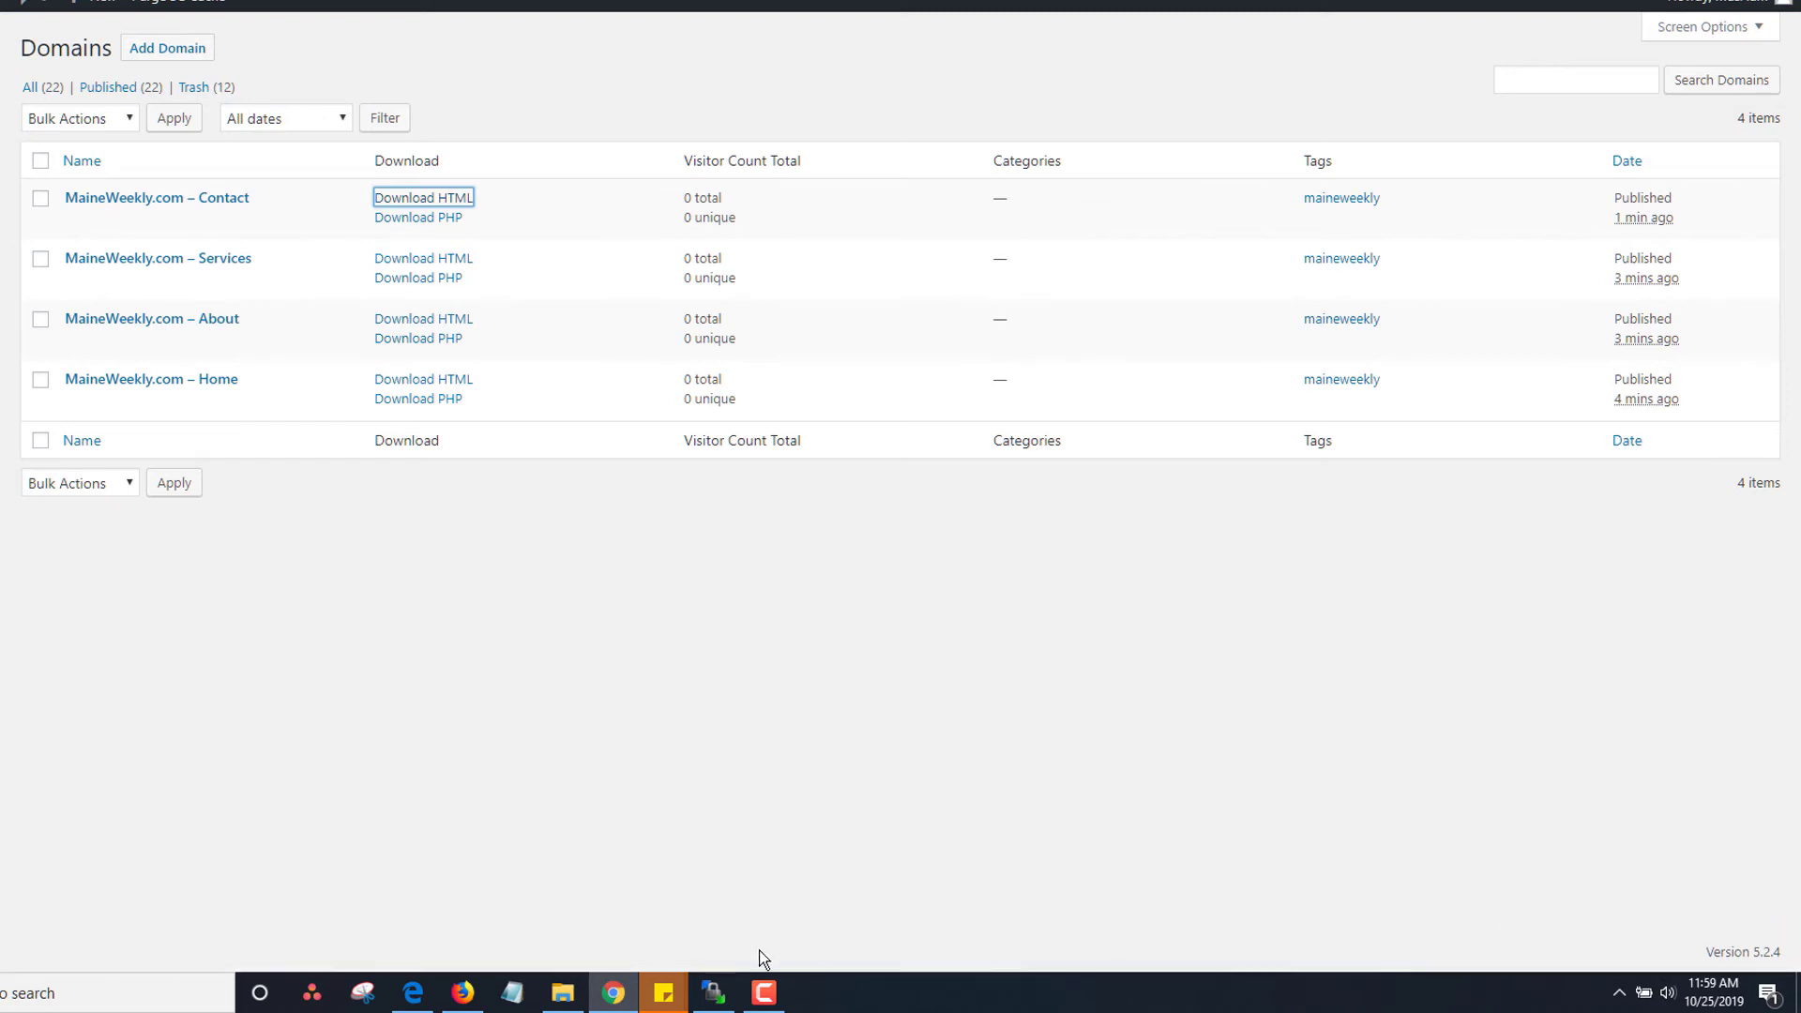
{"action": "left_click", "coordinate": [574, 987]}
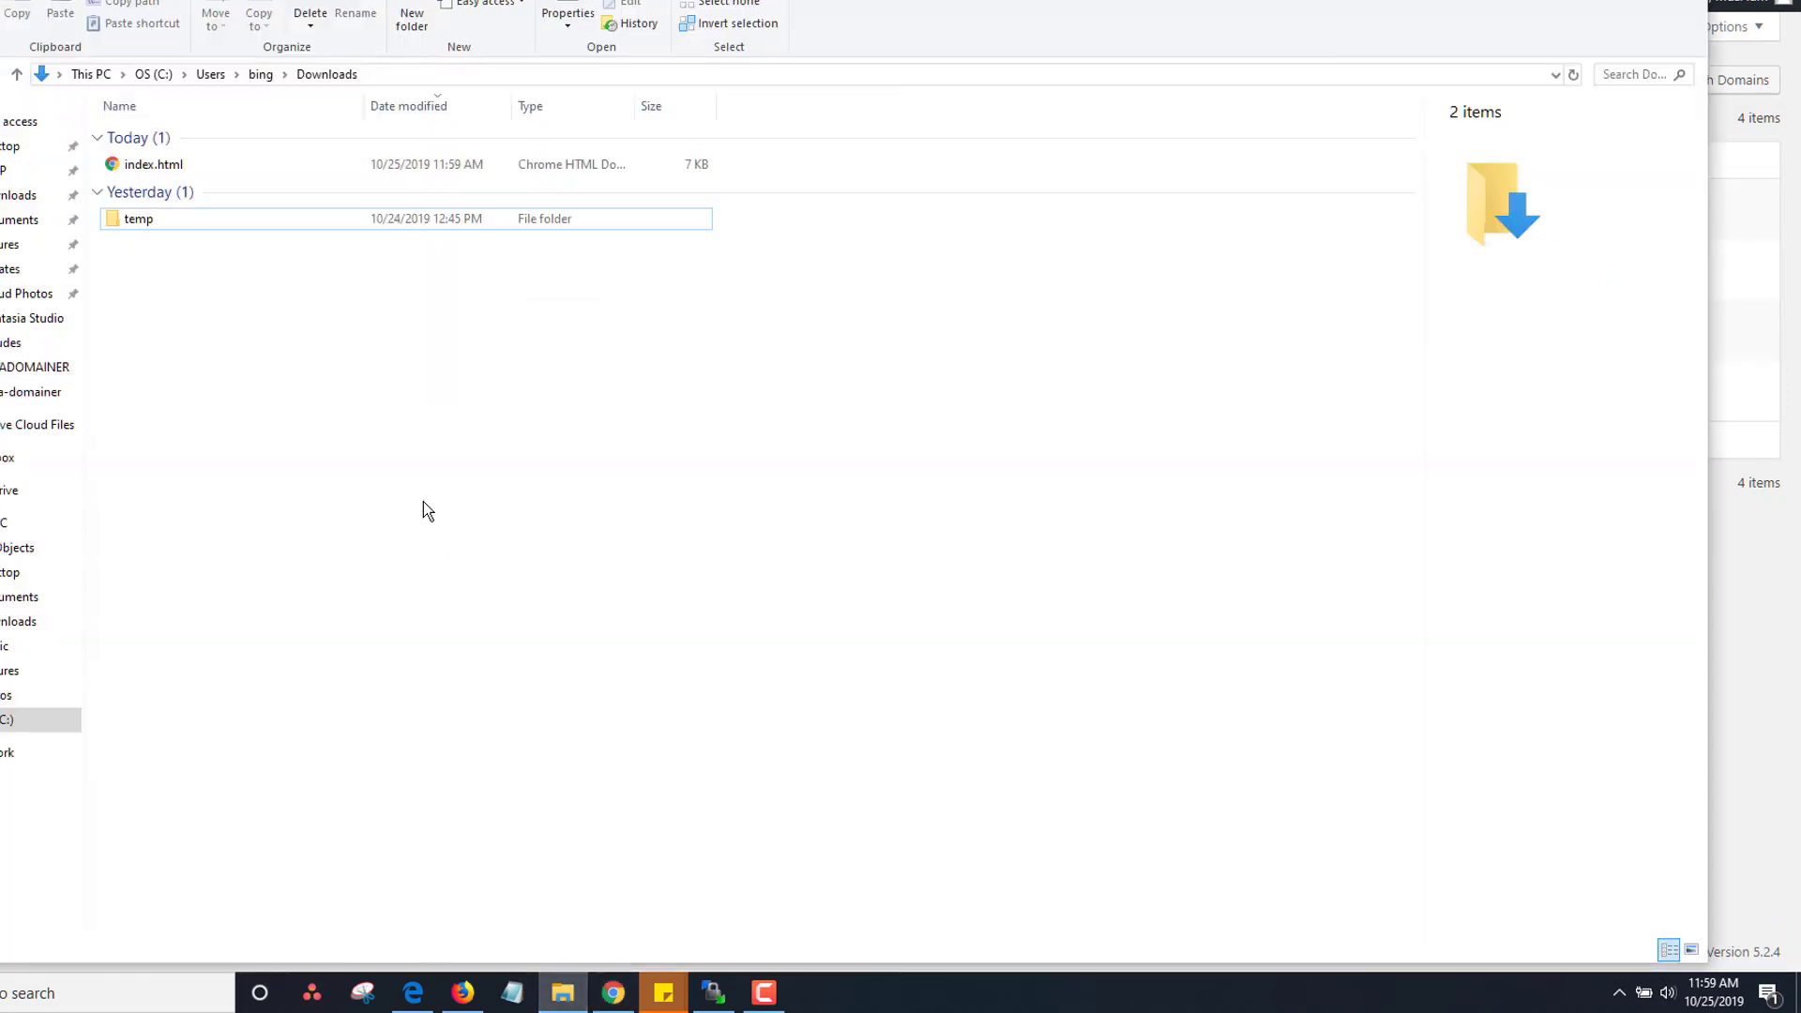
{"action": "left_click", "coordinate": [23, 195]}
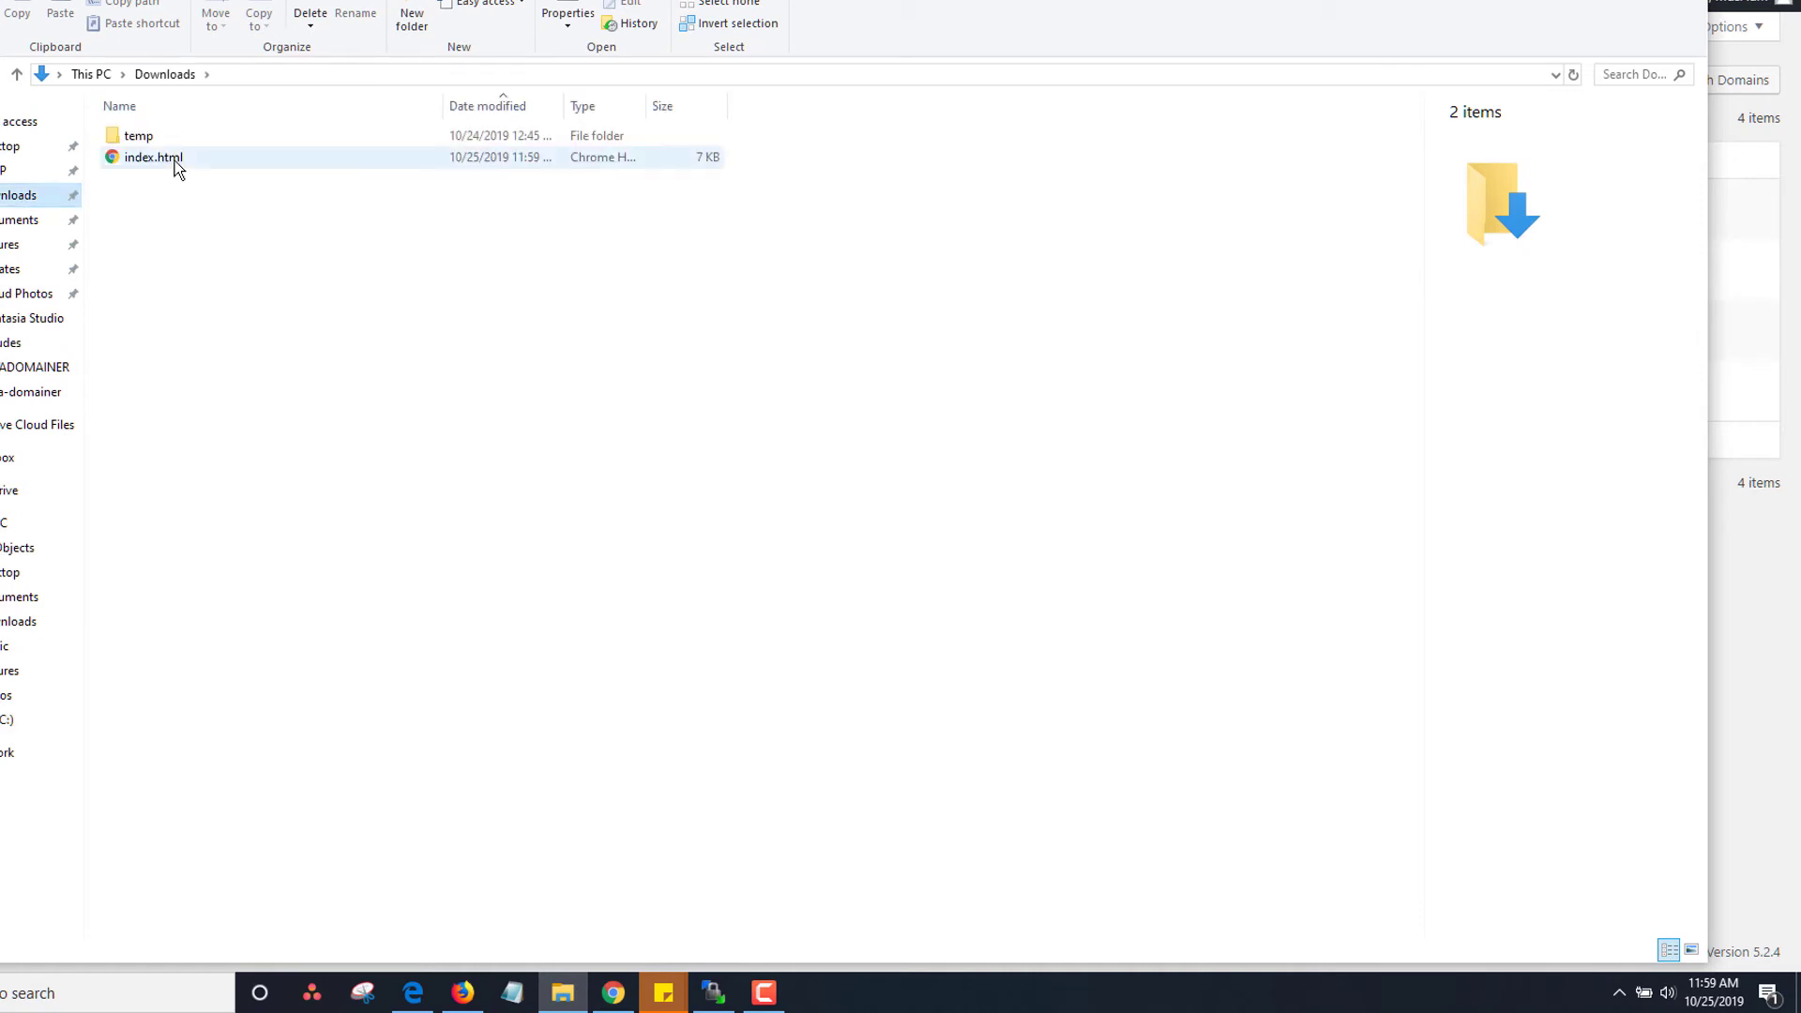
{"action": "left_click", "coordinate": [174, 161]}
{"action": "key", "text": "Delete"}
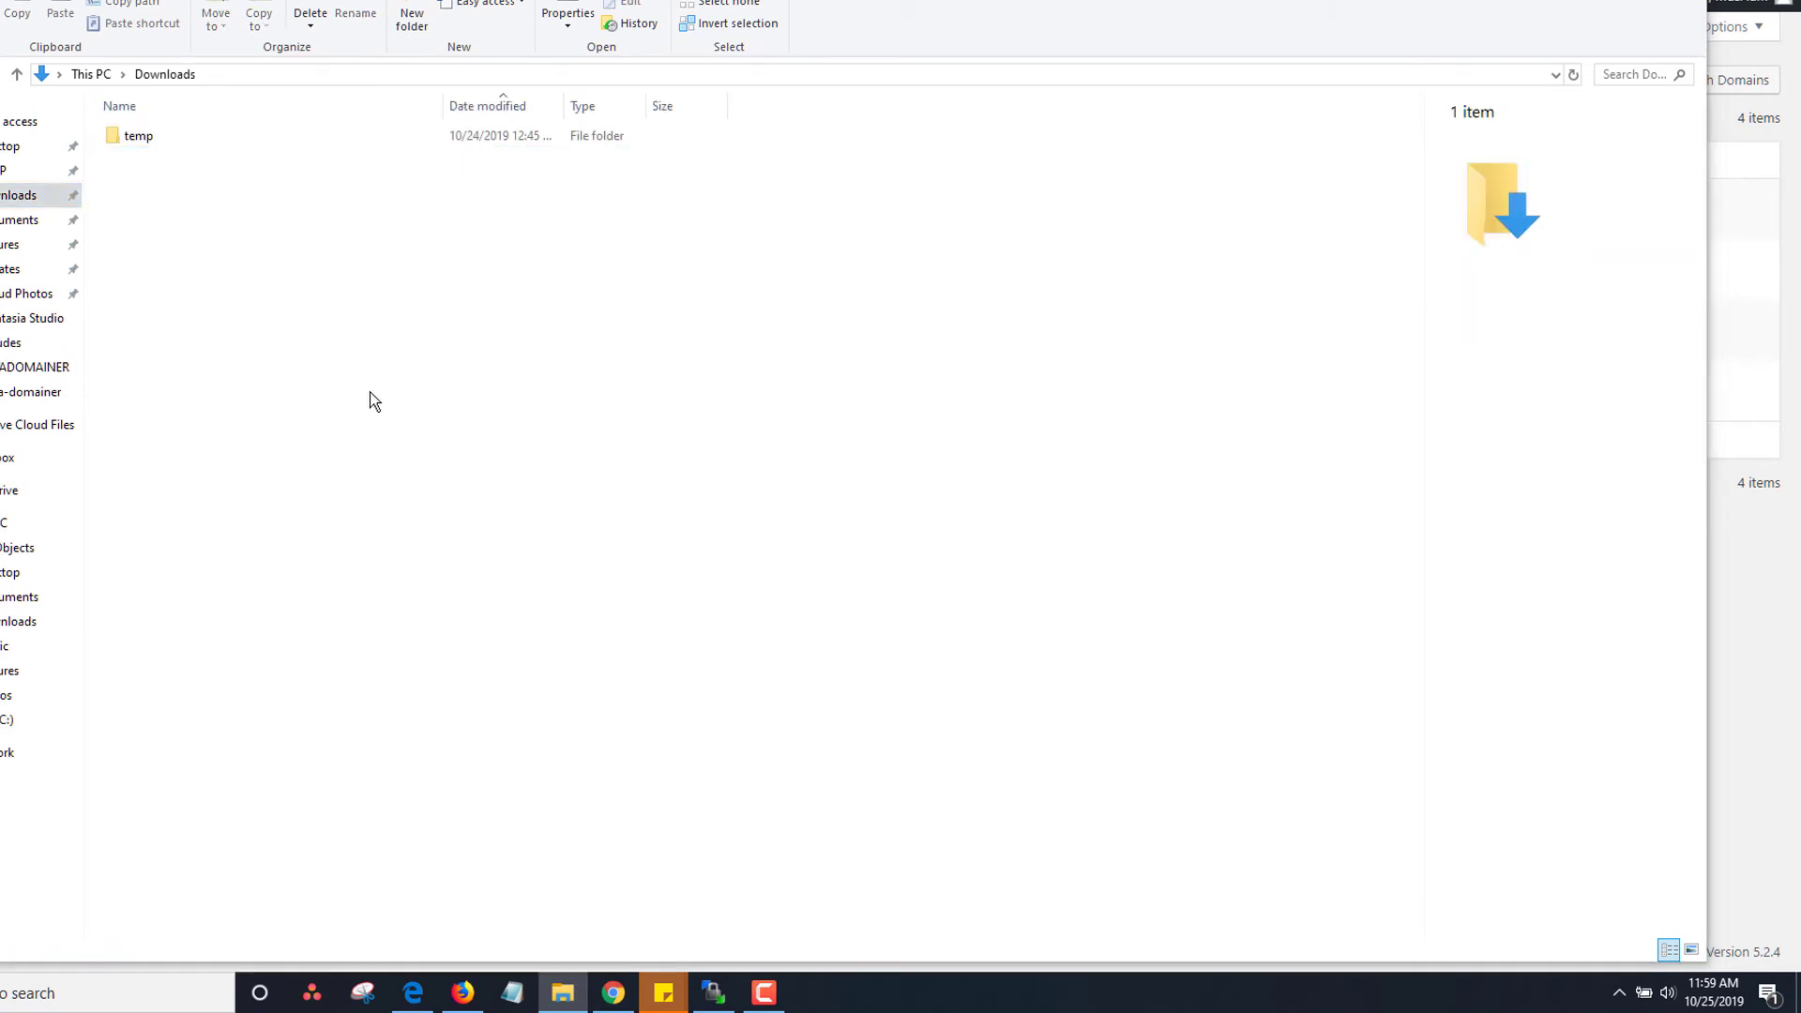
Step: Switch to Chrome and download the HTML files of the Home, About, Services and Contact pages in that order
{"action": "left_click", "coordinate": [612, 992]}
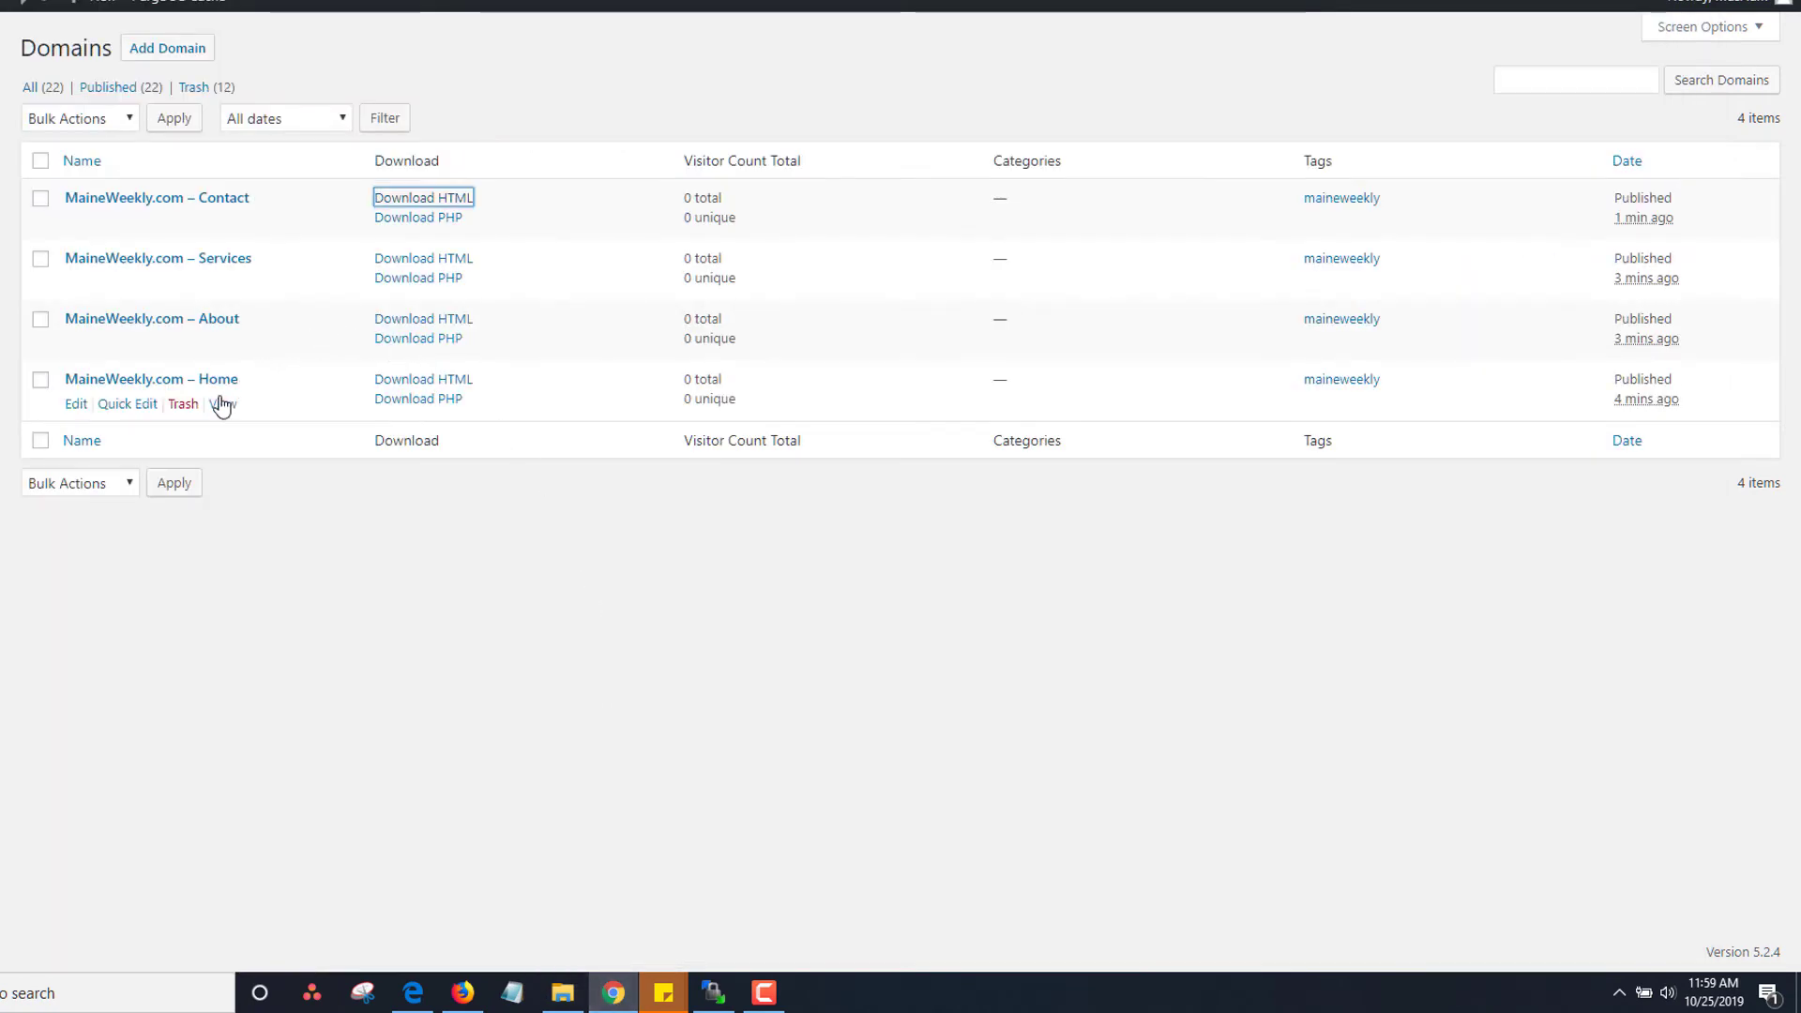
{"action": "left_click", "coordinate": [423, 379]}
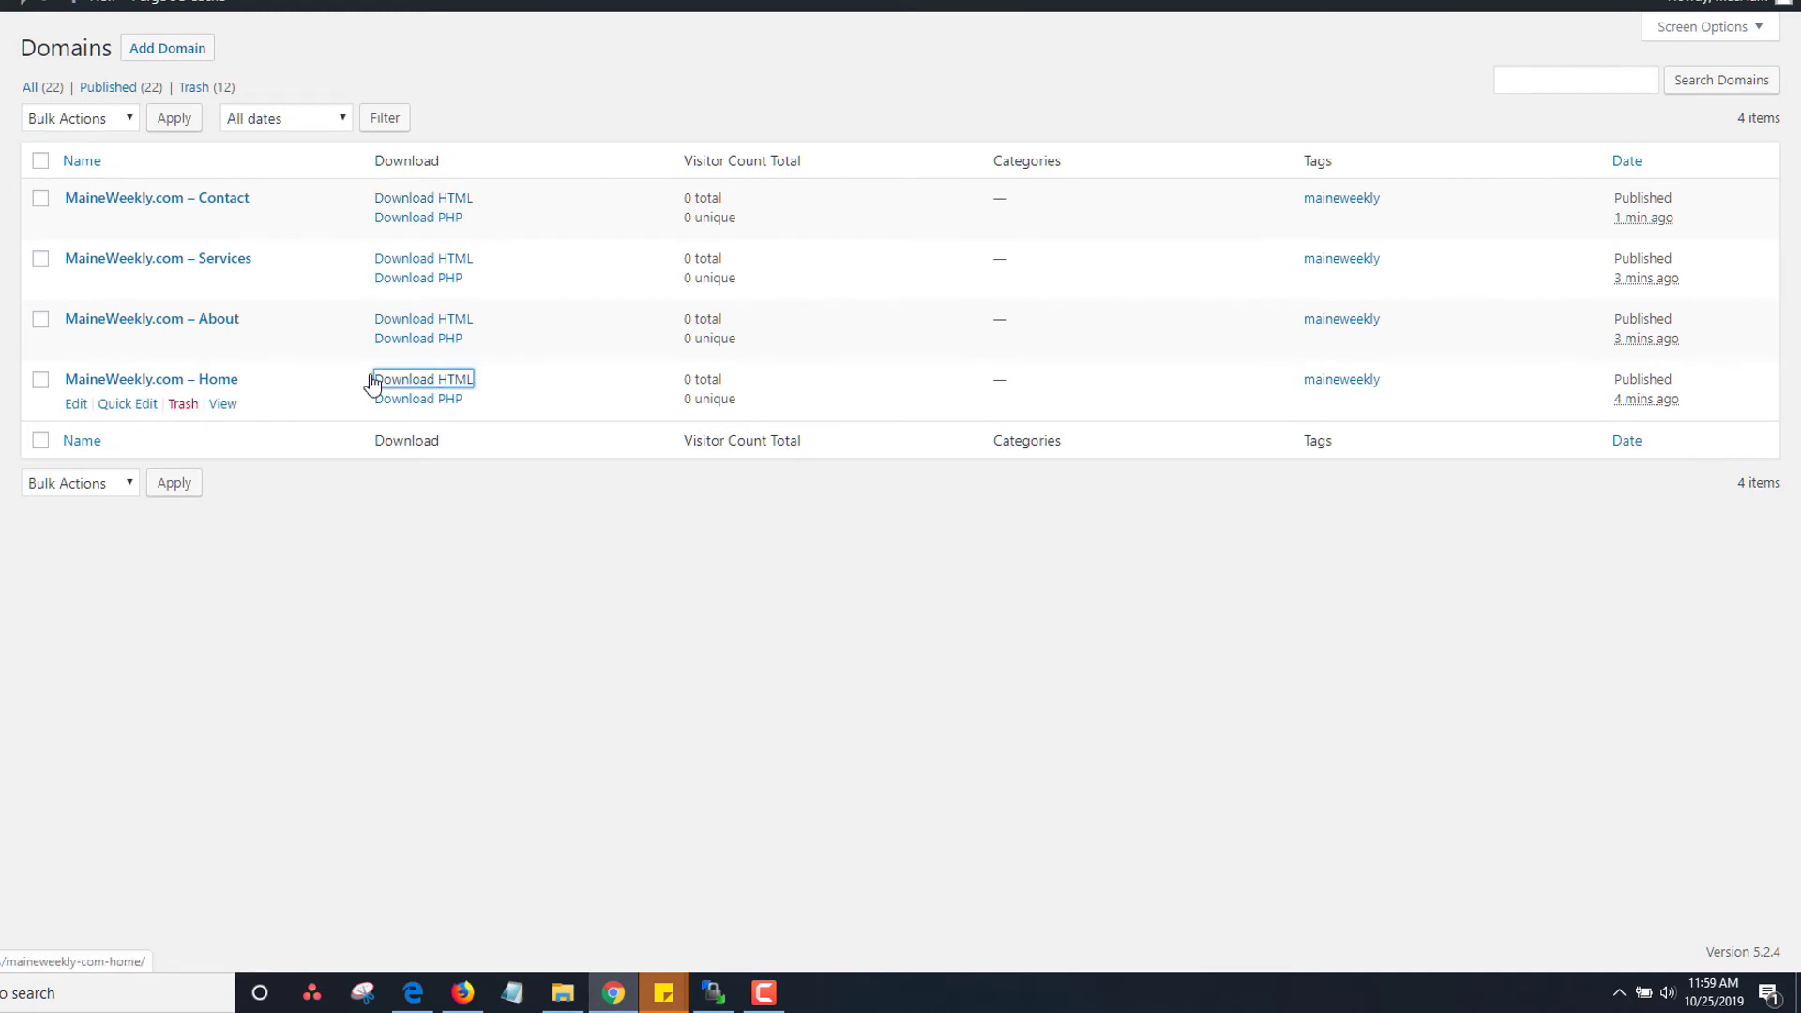
{"action": "left_click", "coordinate": [424, 321]}
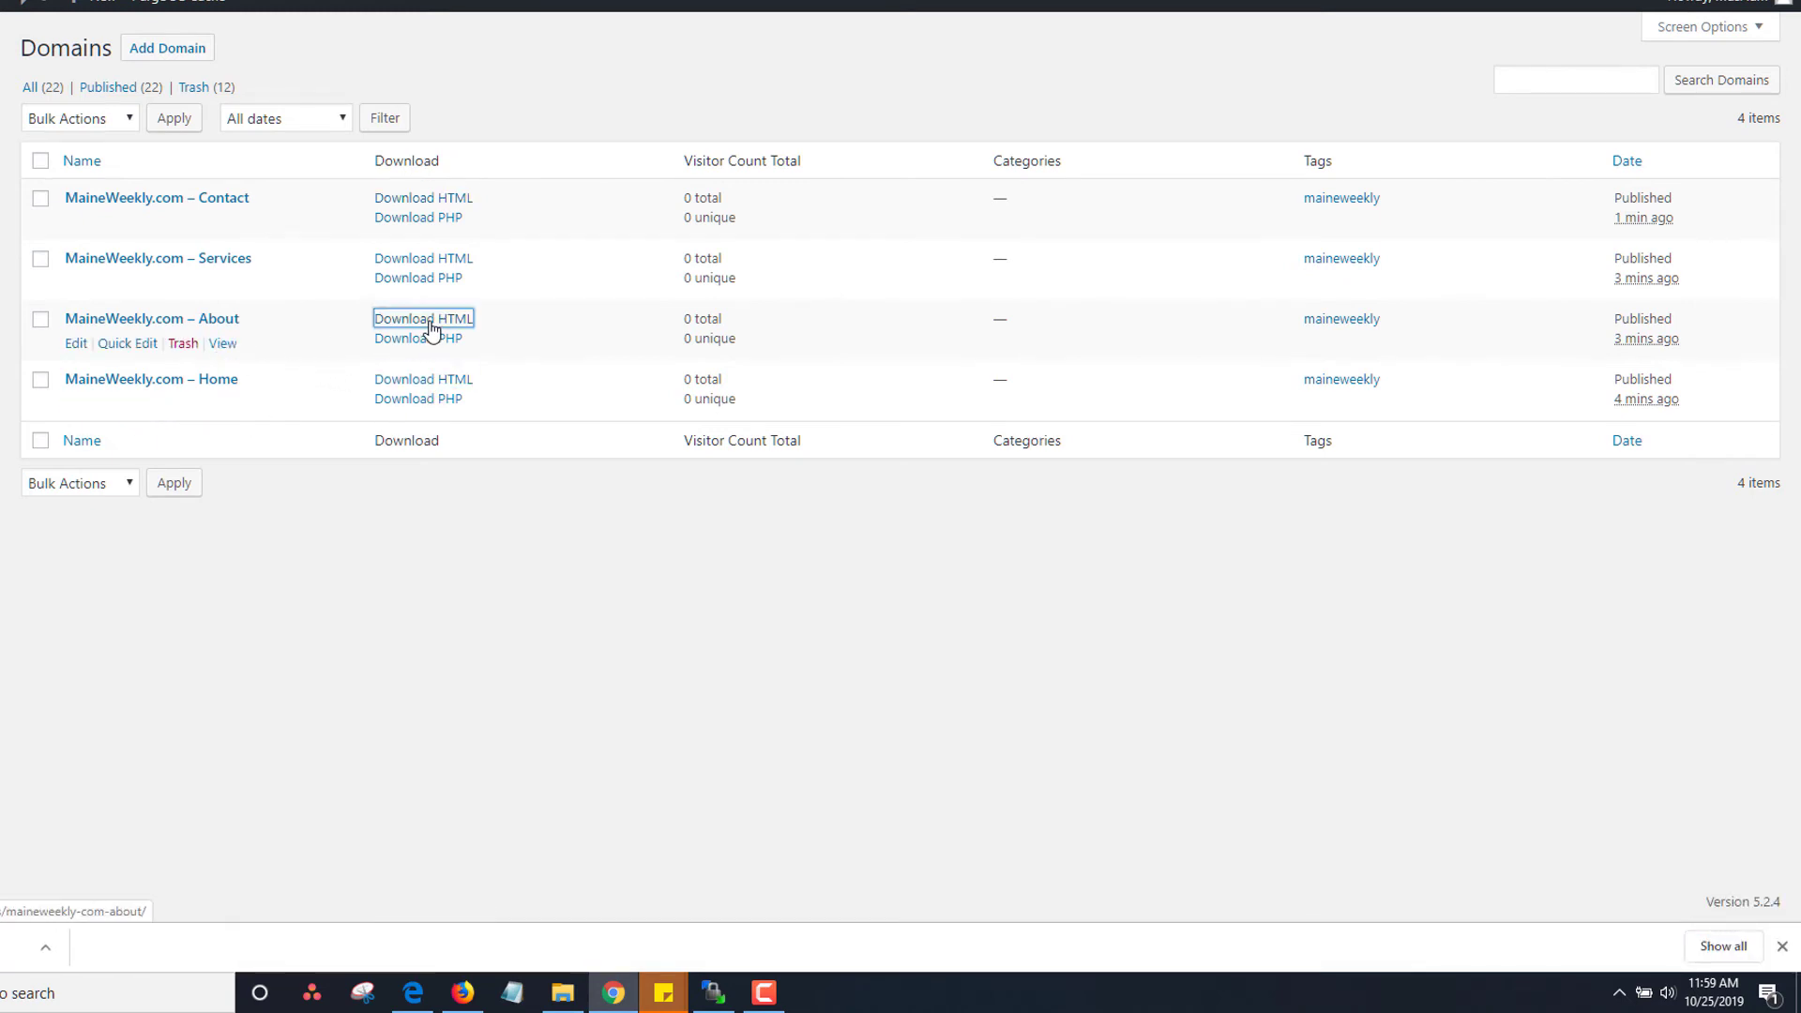
{"action": "left_click", "coordinate": [424, 263]}
{"action": "left_click", "coordinate": [426, 200]}
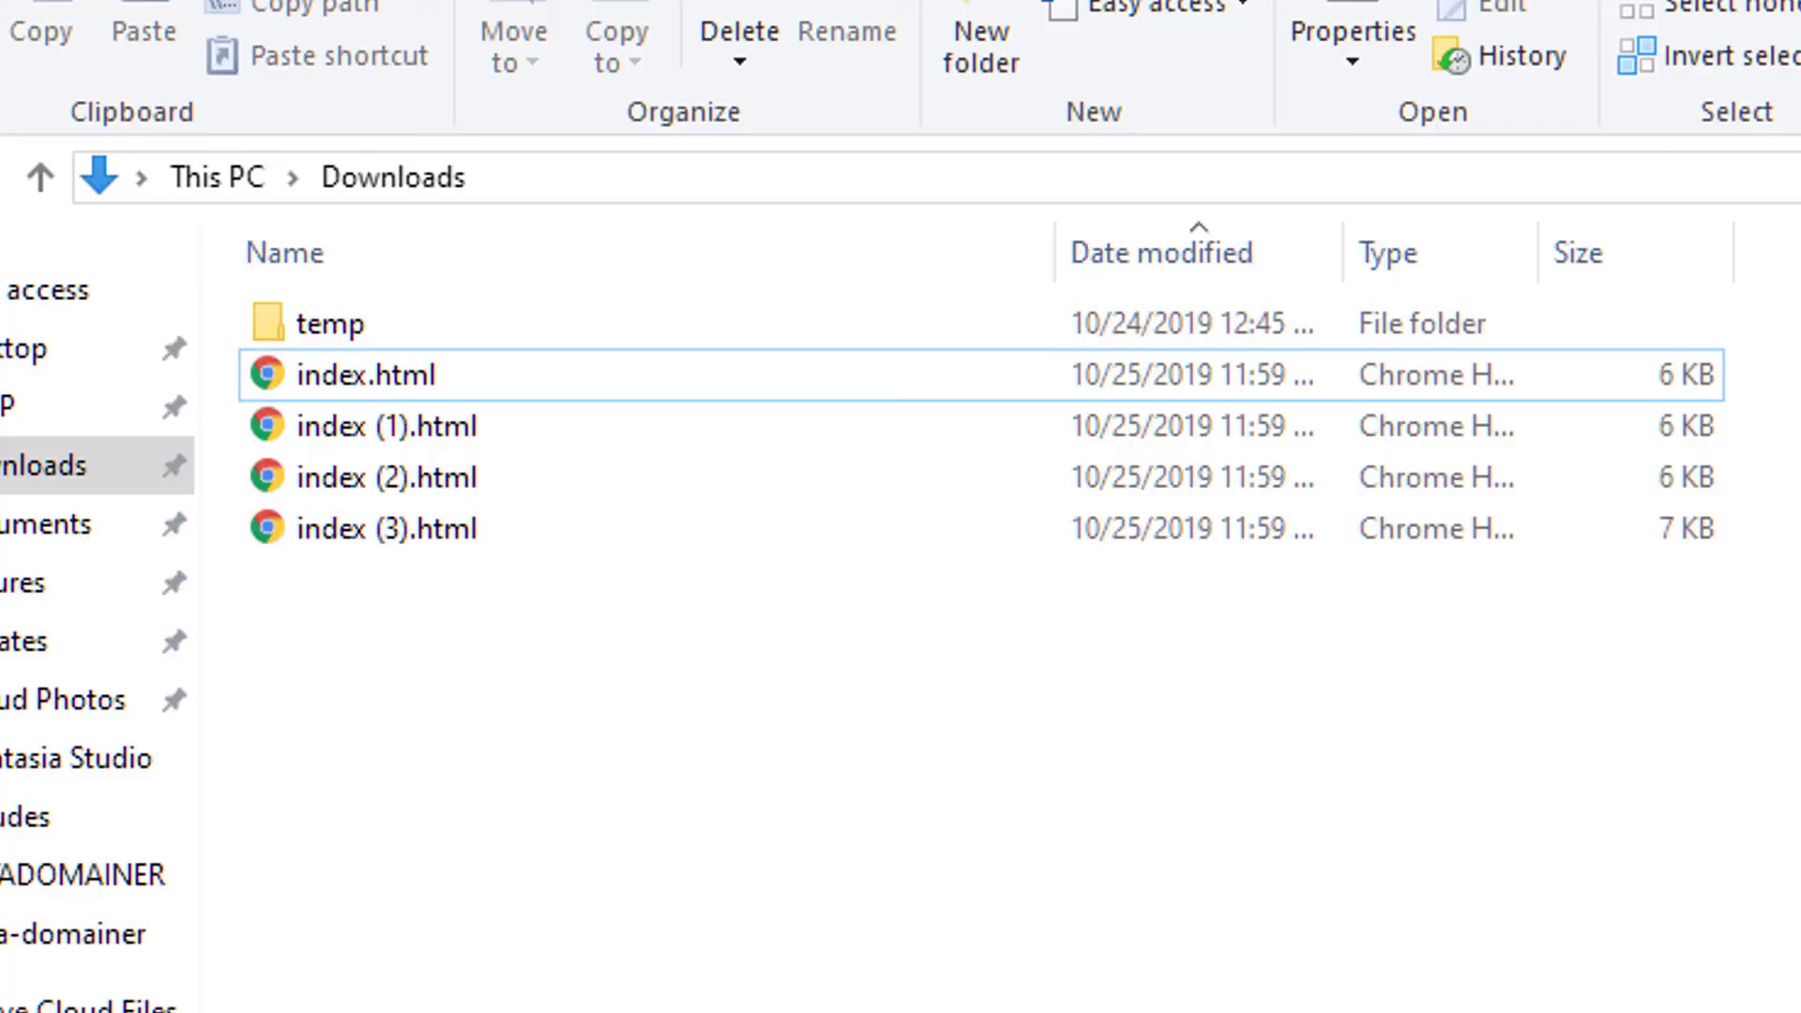
Step: Rename index (1).html in the Downloads folder as about.html
{"action": "right_click", "coordinate": [425, 422]}
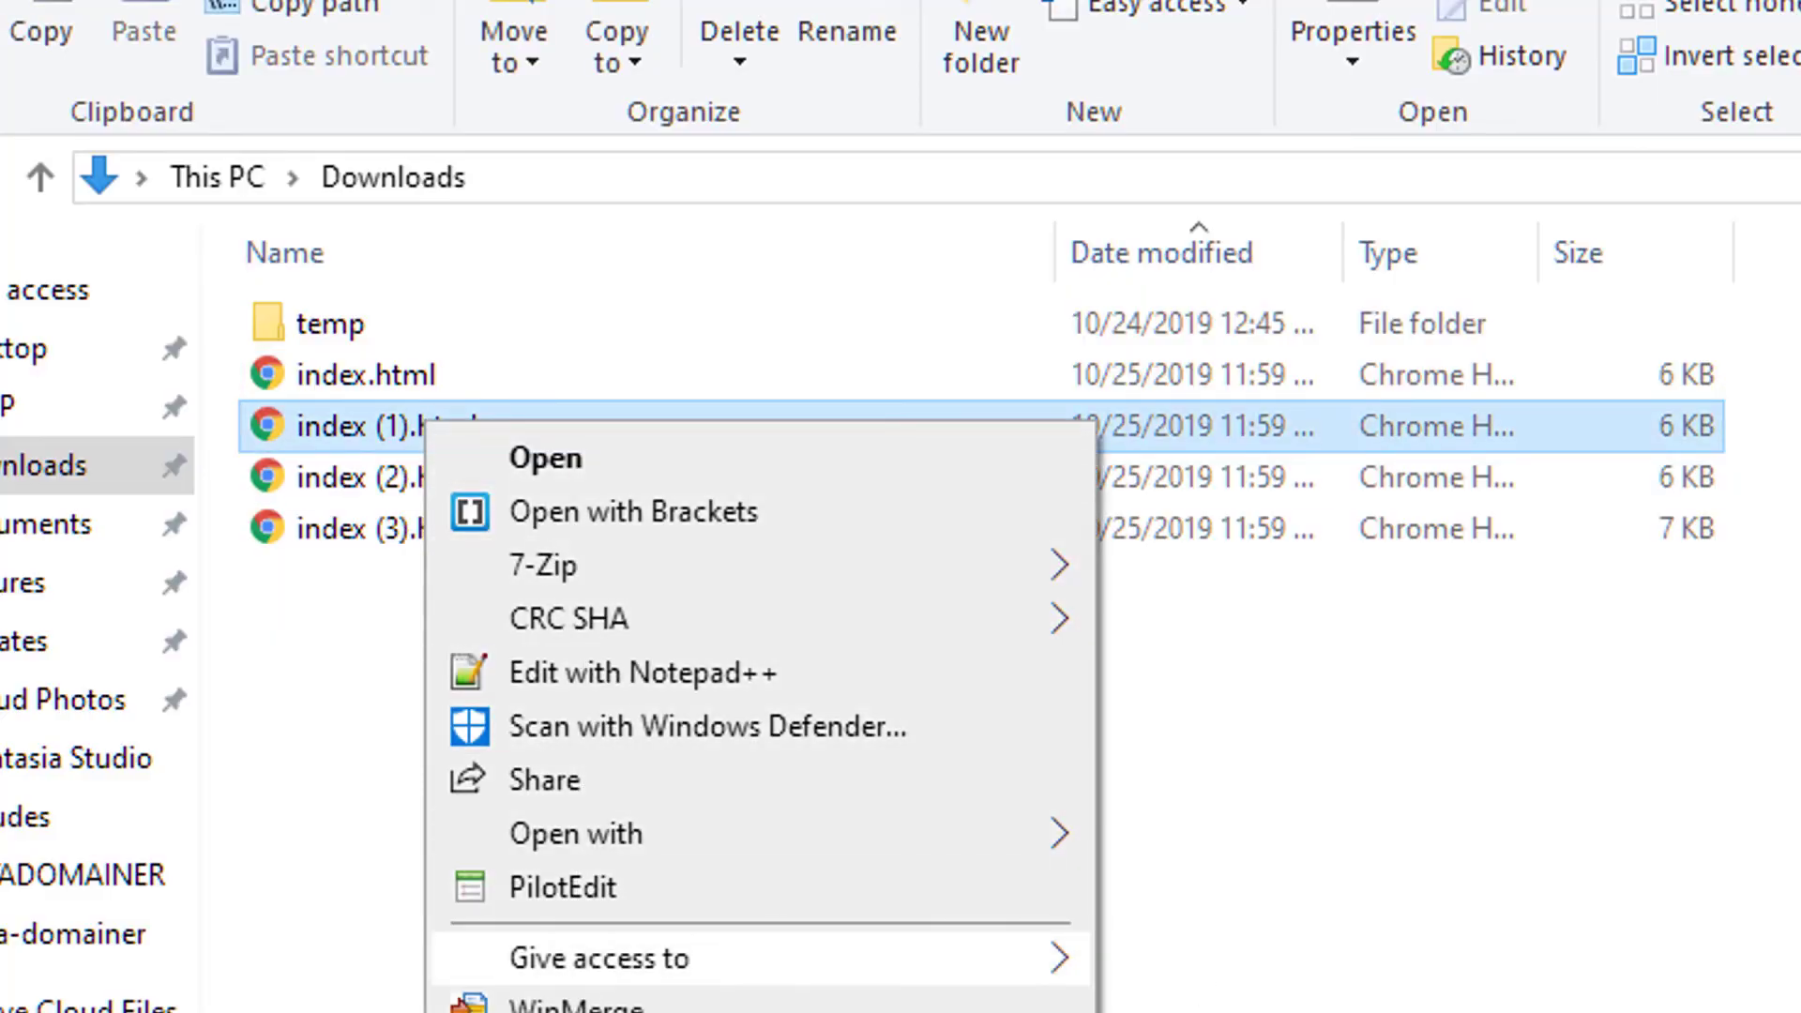
{"action": "key", "text": "m"}
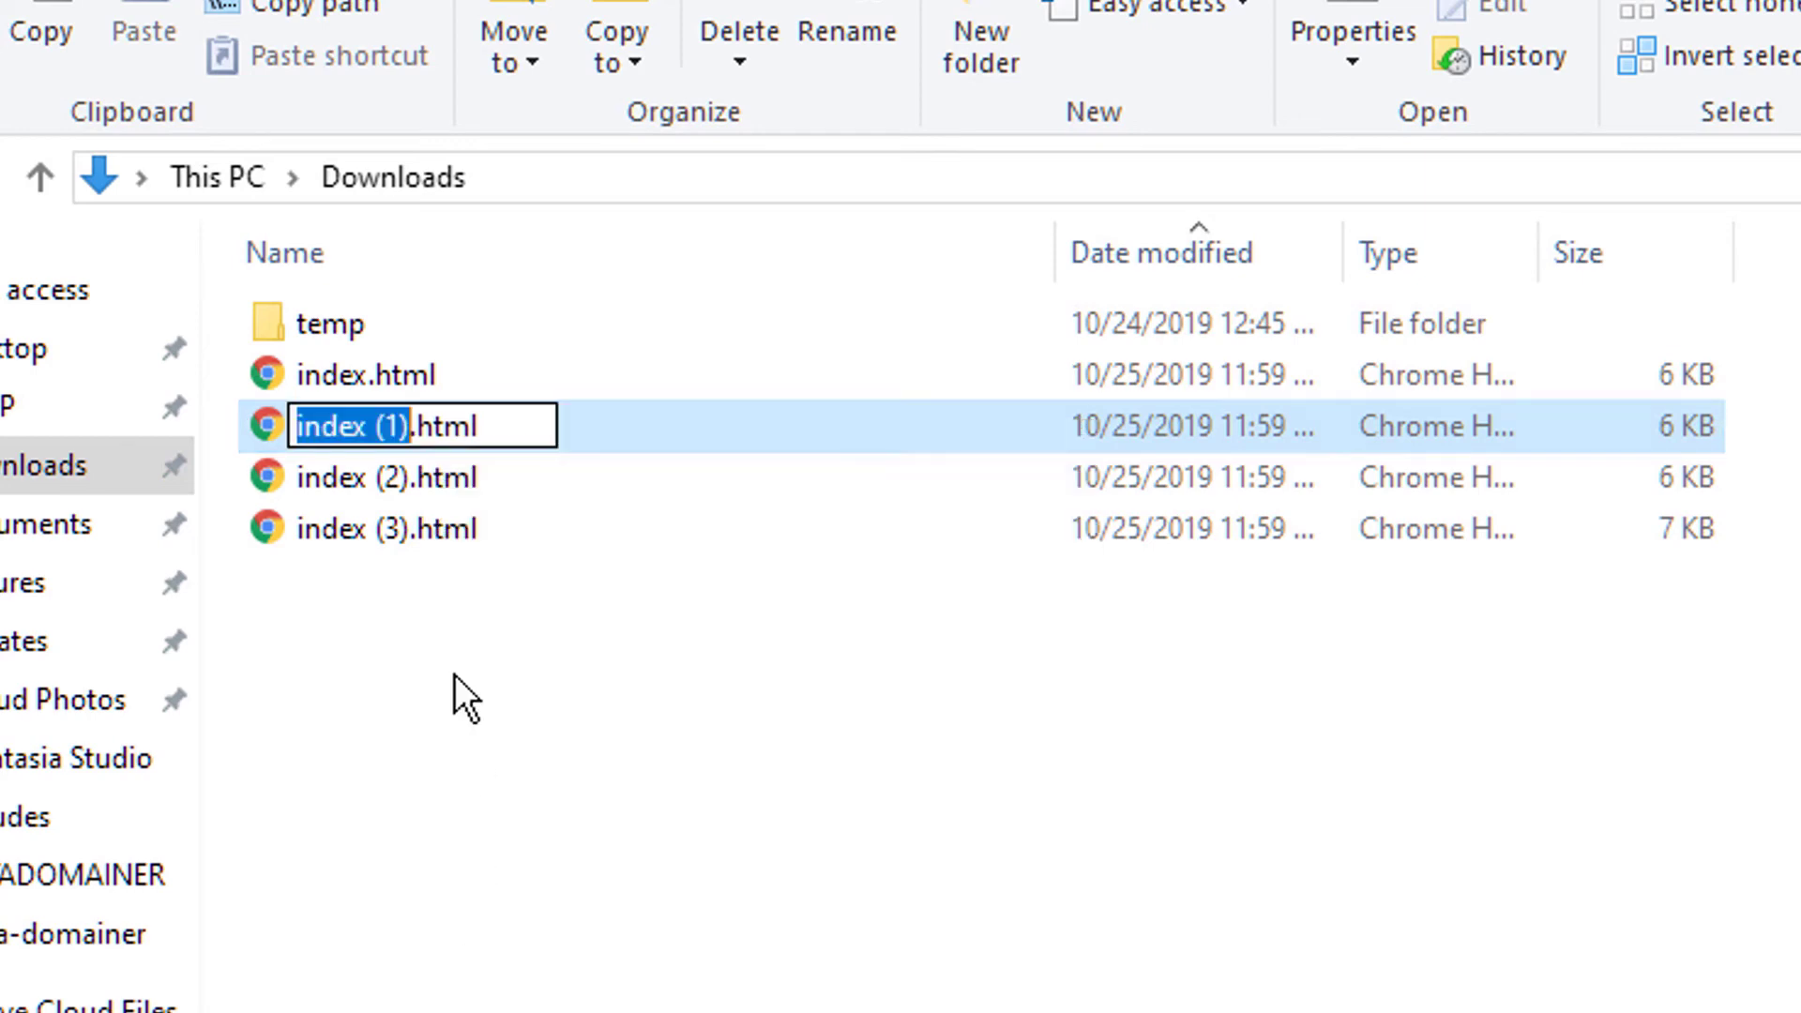
{"action": "type", "text": "bout"}
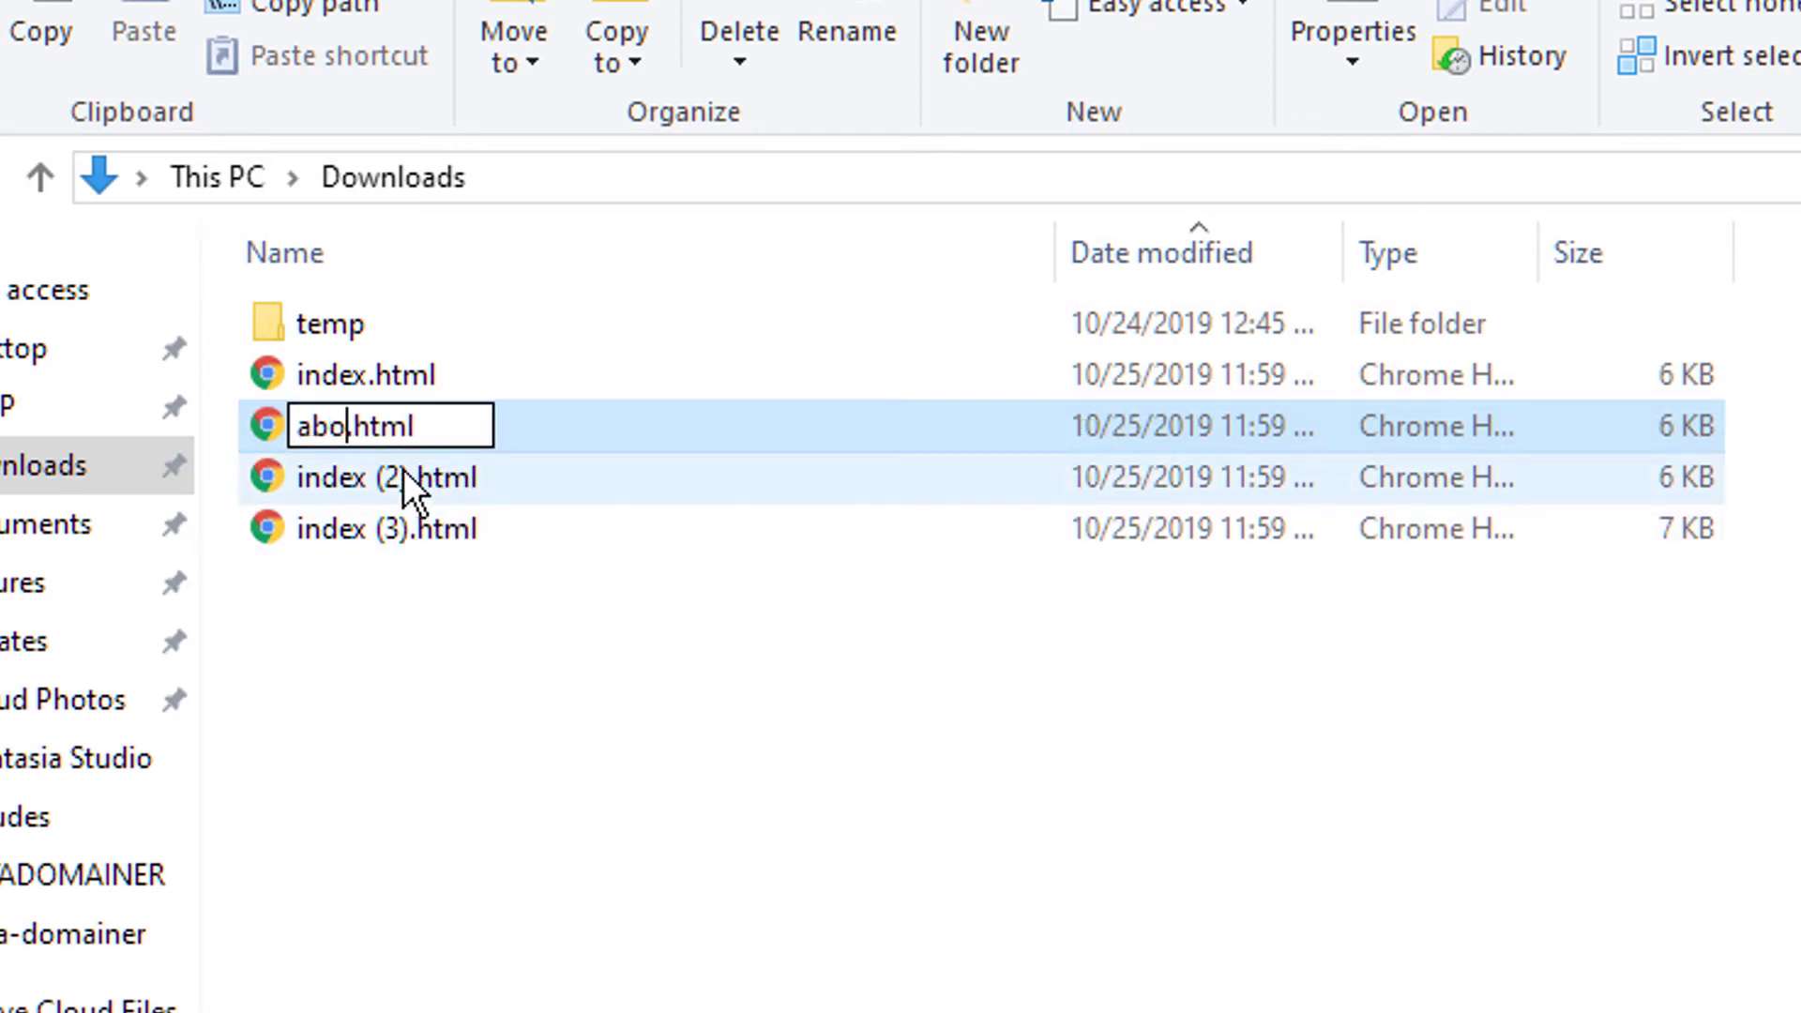
{"action": "key", "text": "Return"}
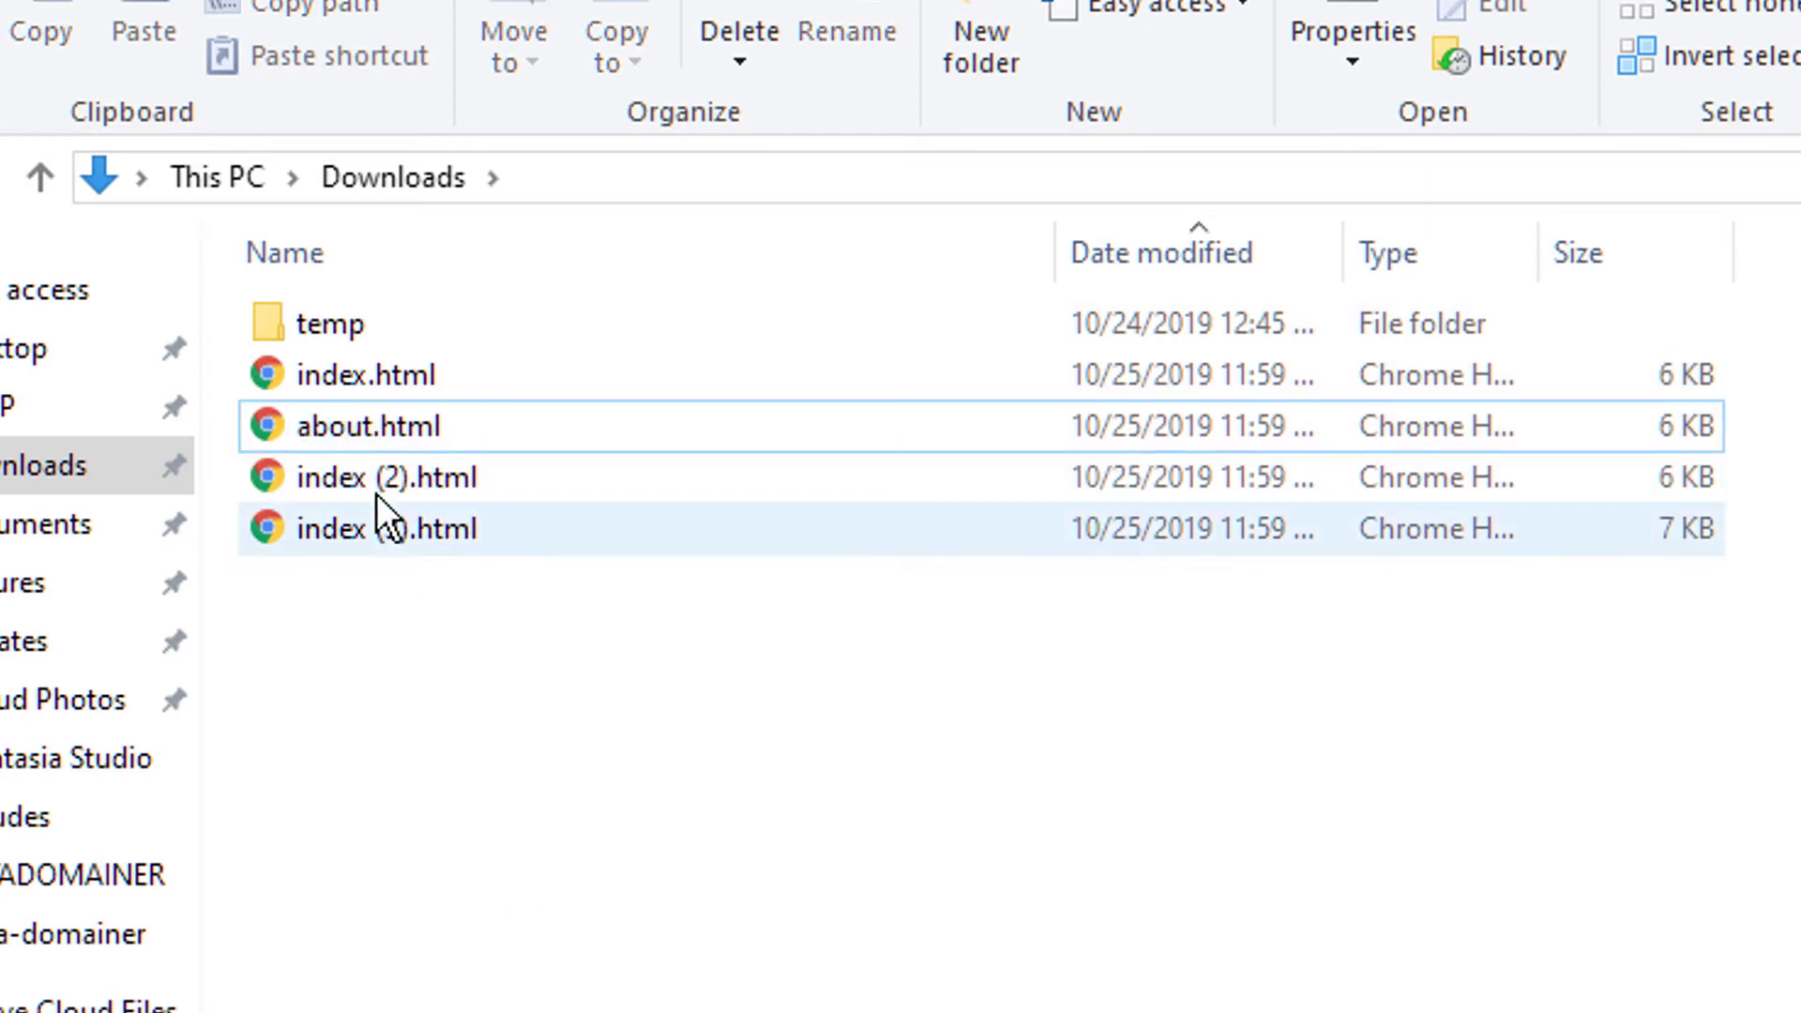
Step: Rename index (2).html in the Downloads folder as services.html
{"action": "right_click", "coordinate": [378, 483]}
{"action": "type", "text": "m"}
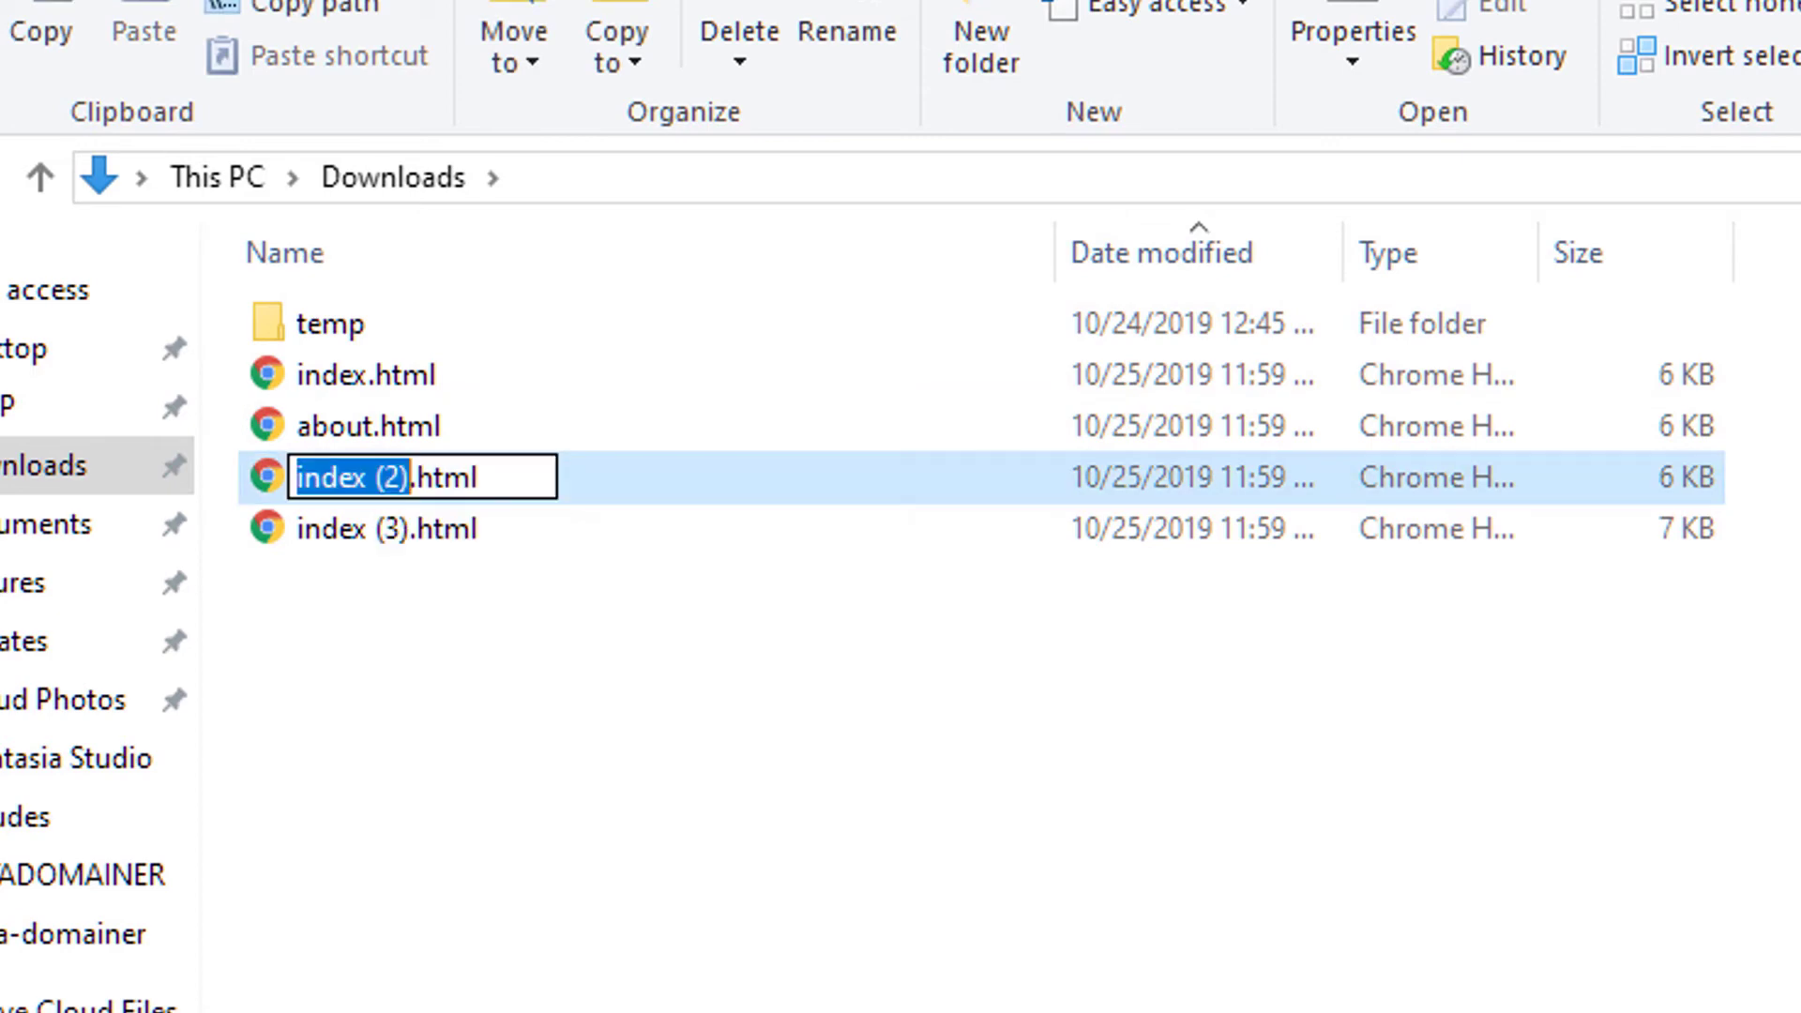
{"action": "type", "text": "se"}
{"action": "type", "text": "rvices"}
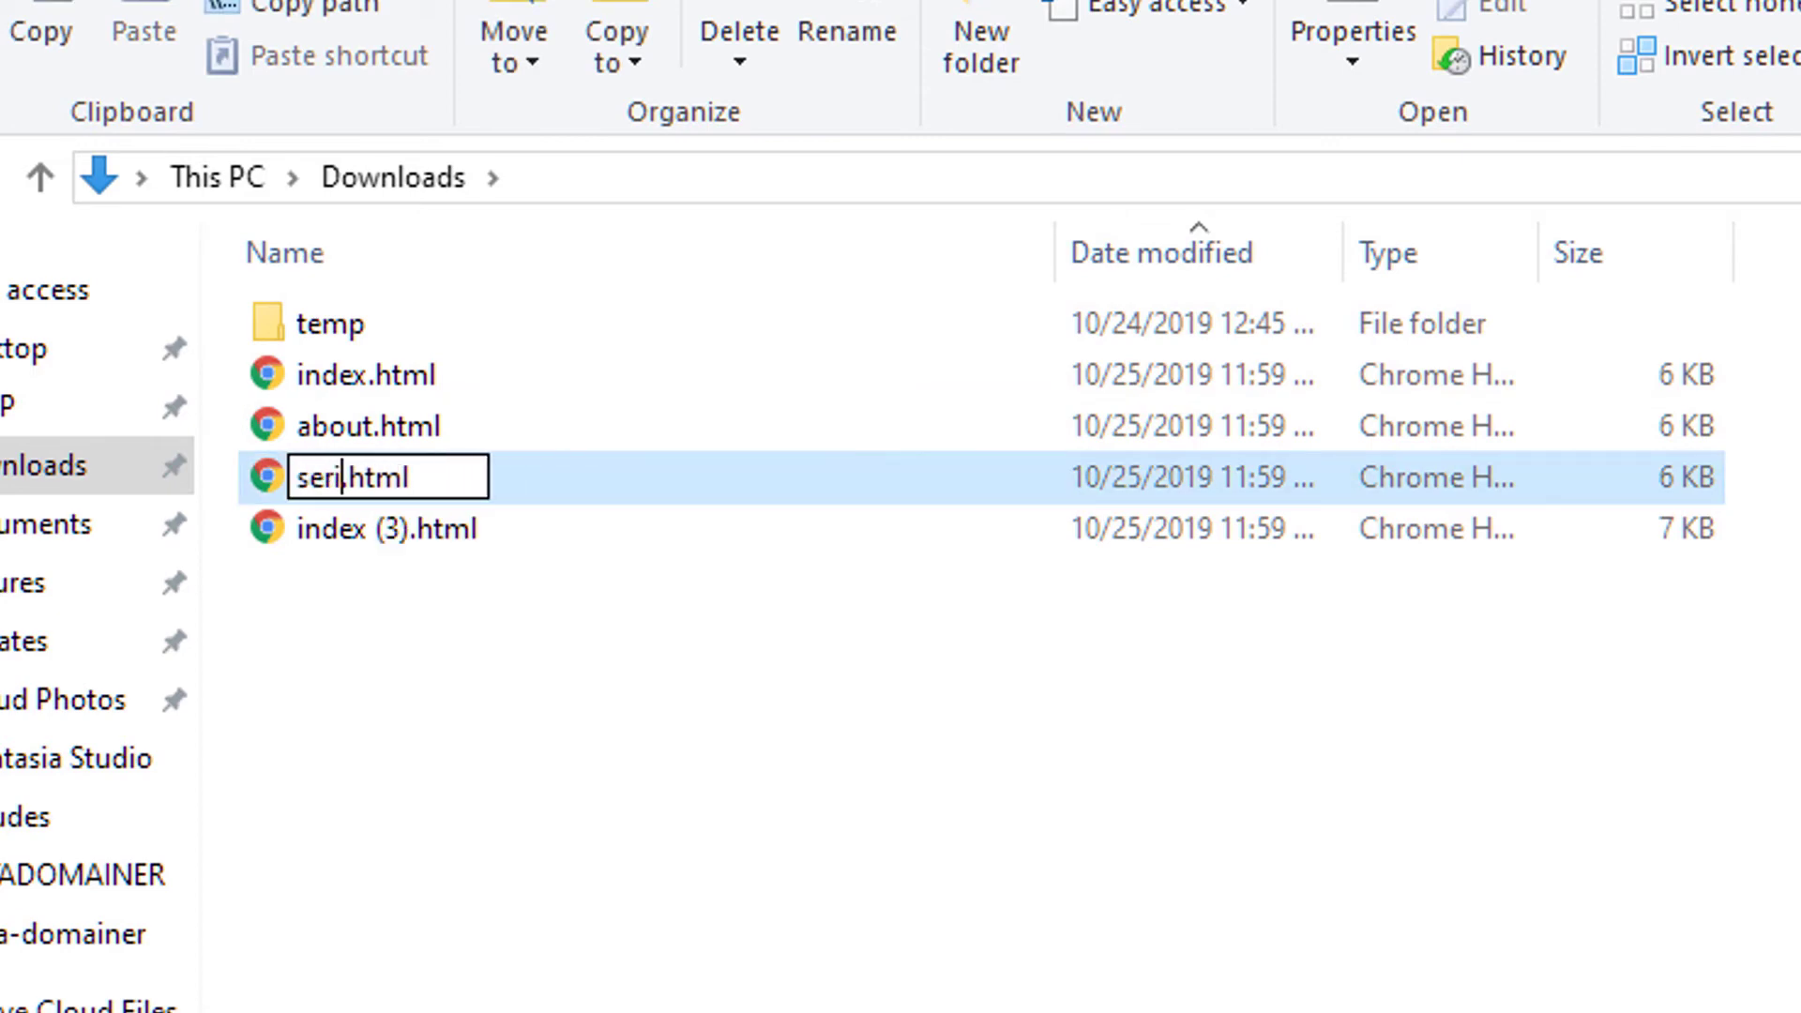
{"action": "key", "text": "Return"}
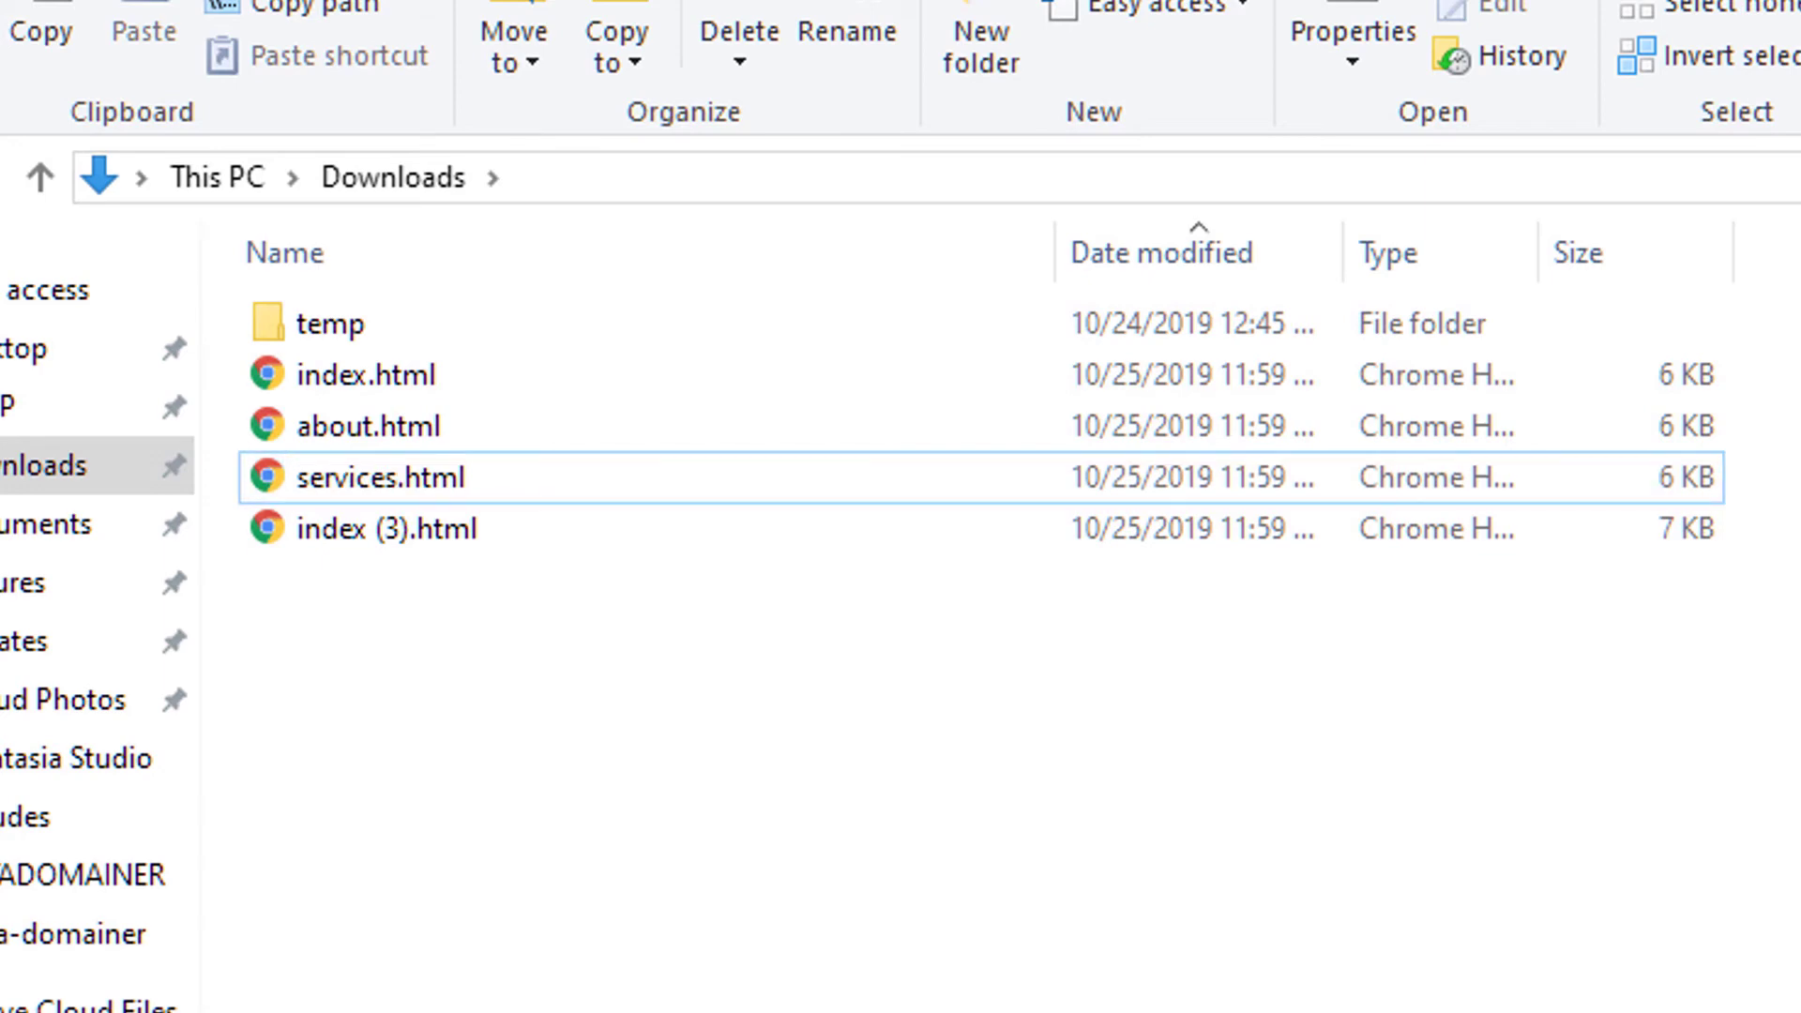
Step: Rename index (3).html in the Downloads folder as contact.html
{"action": "right_click", "coordinate": [379, 527]}
{"action": "type", "text": "ml"}
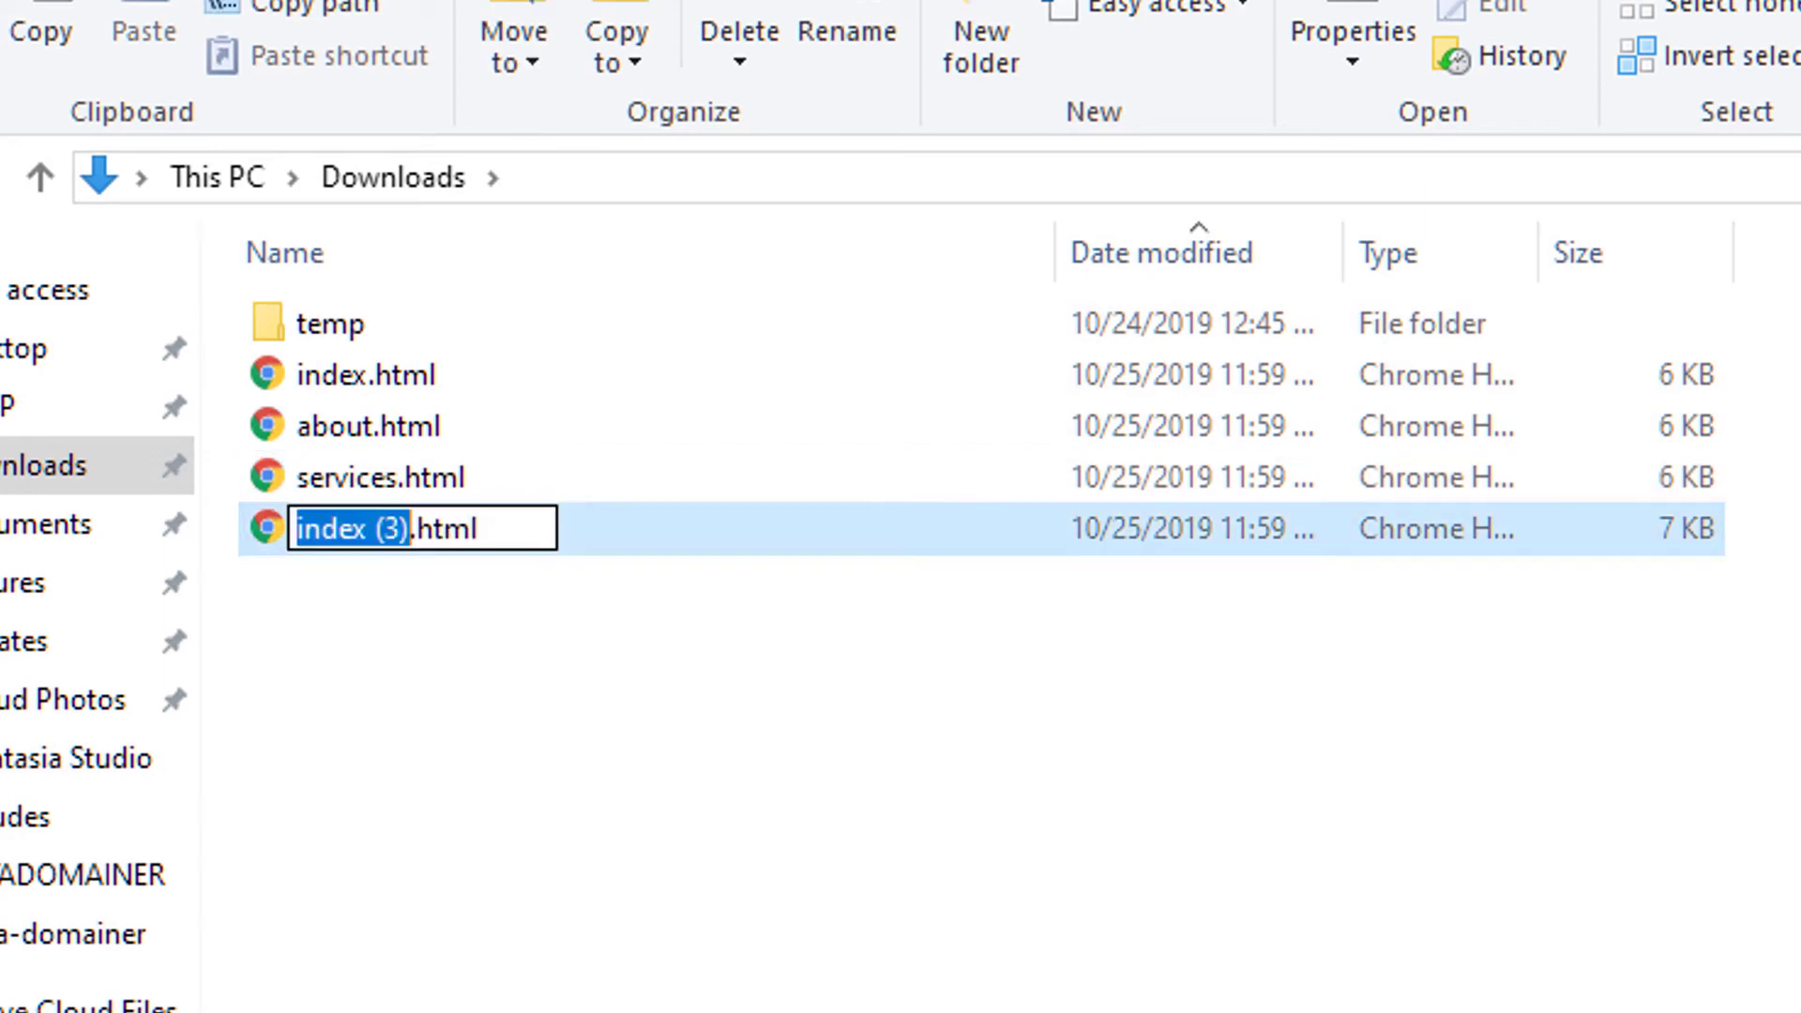
{"action": "type", "text": "contact"}
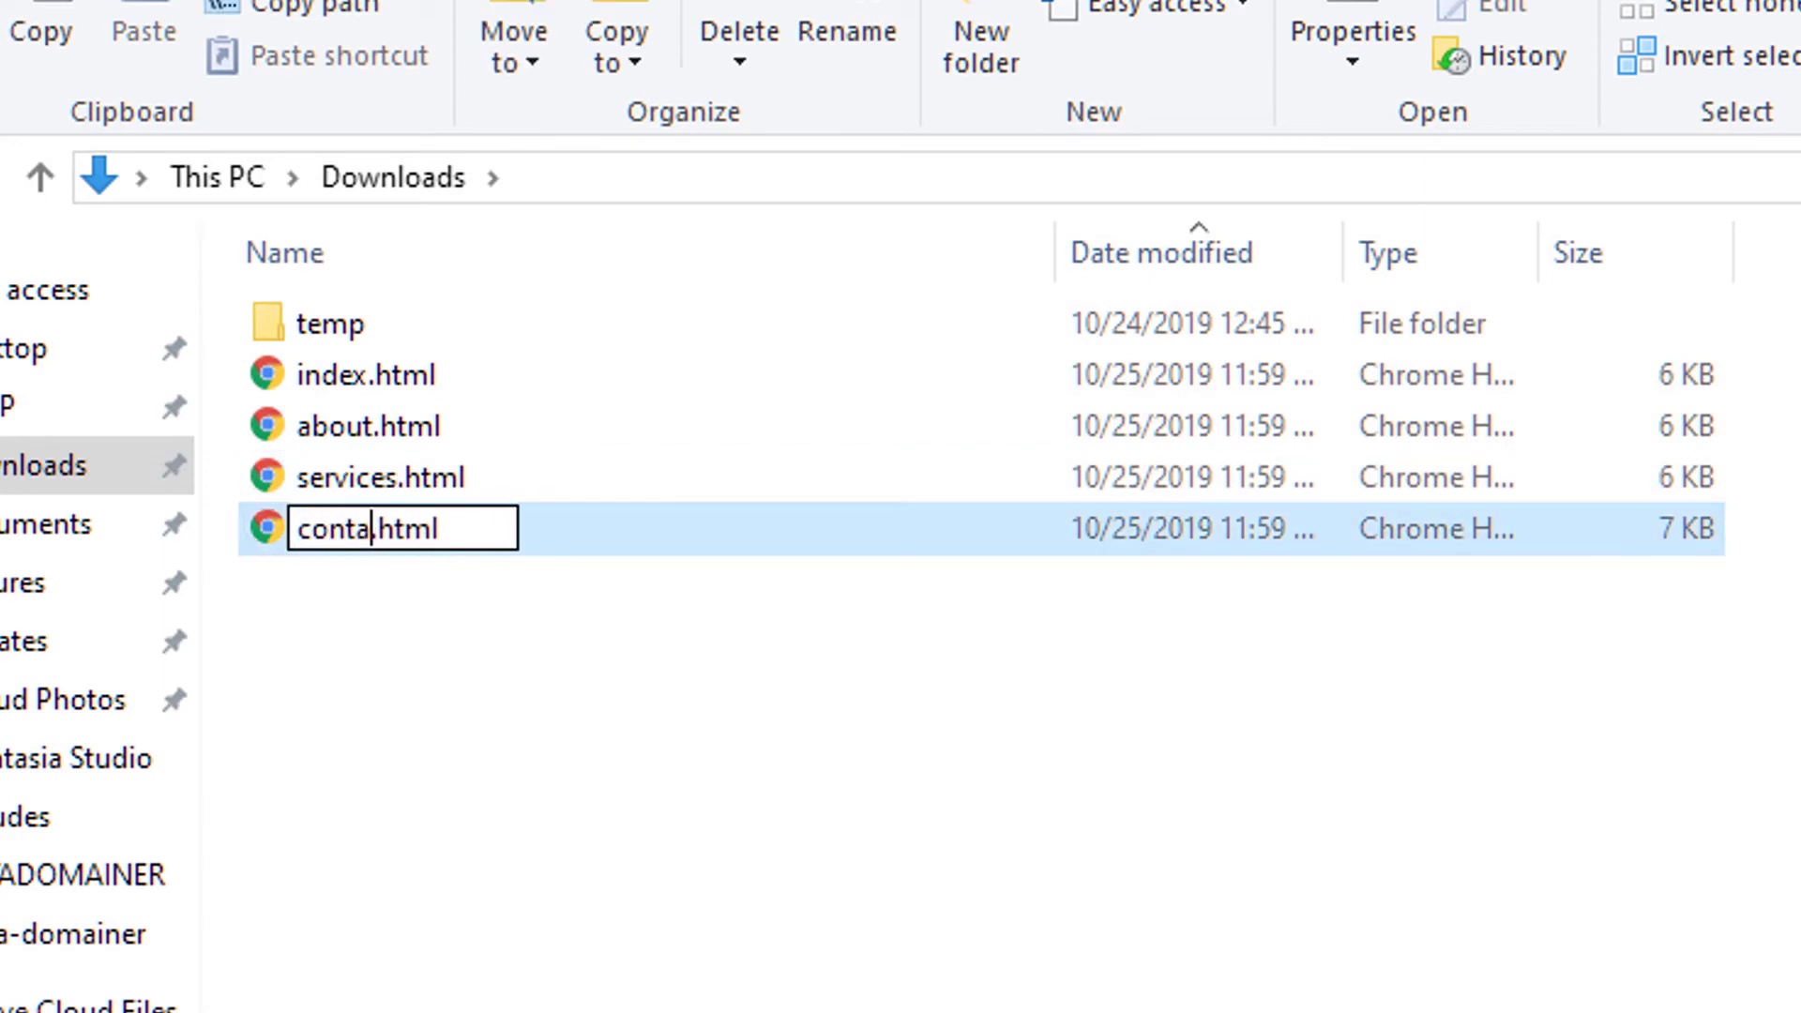
{"action": "key", "text": "Return"}
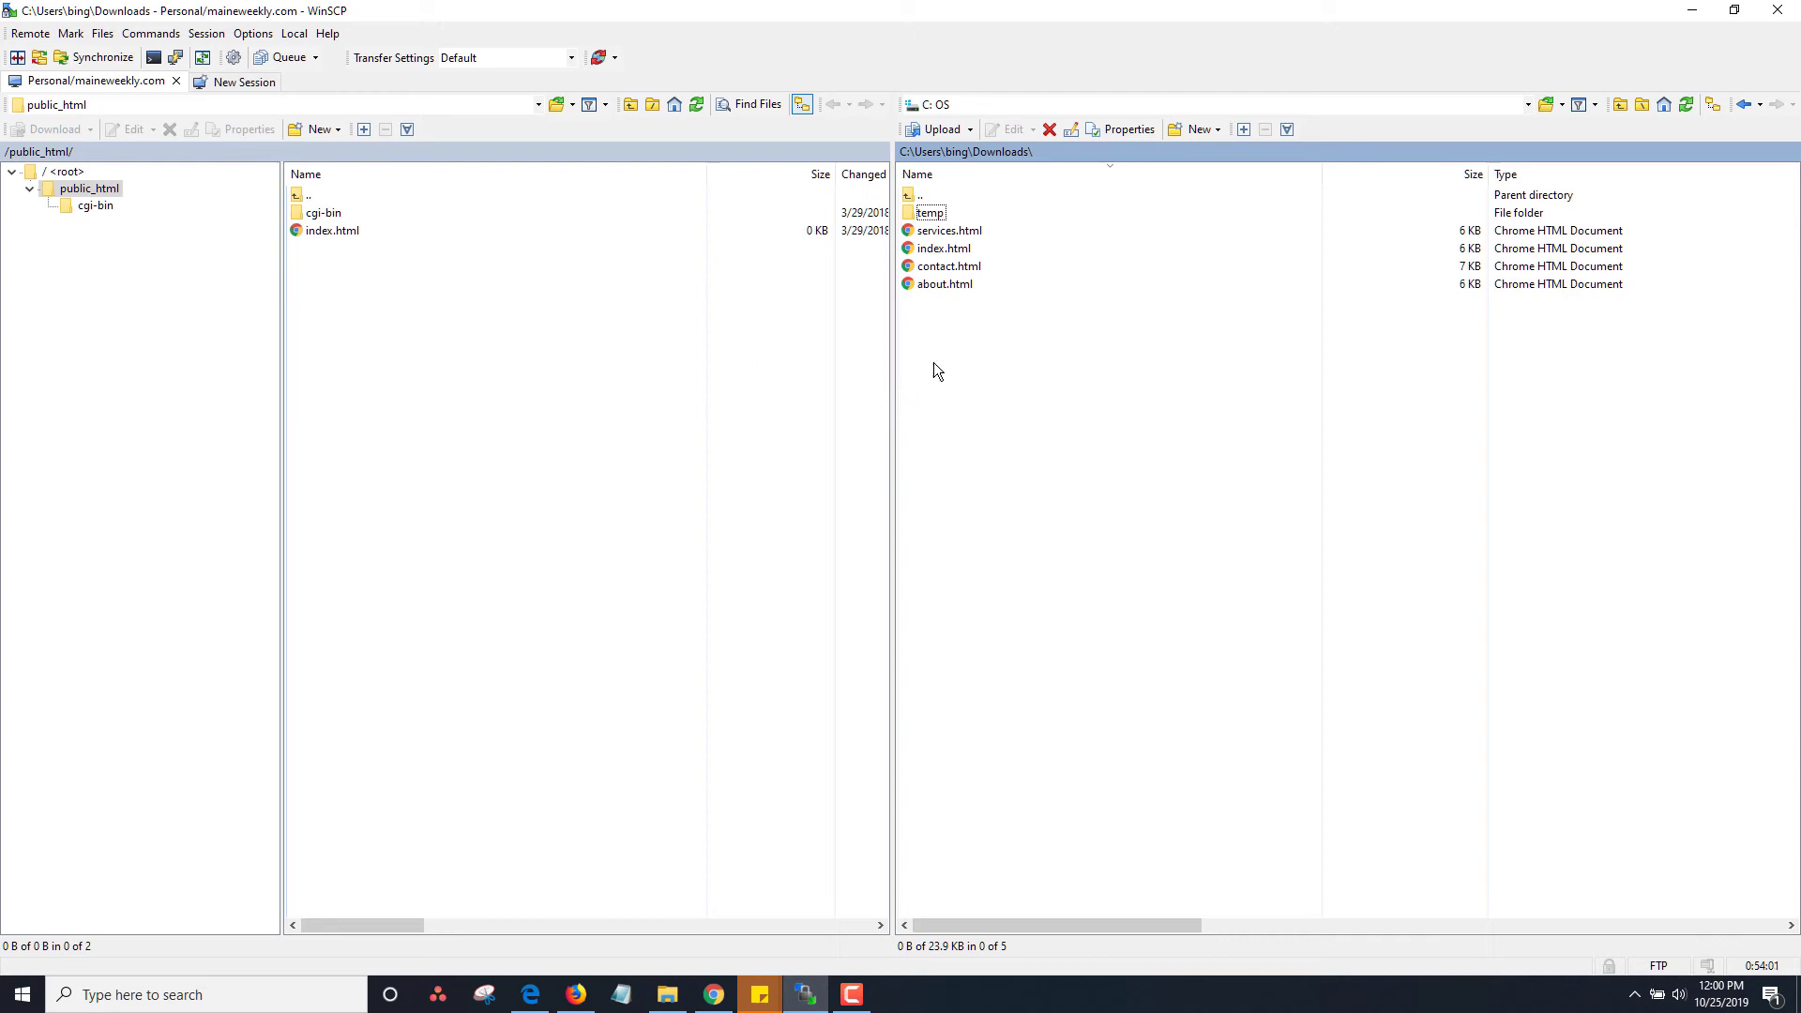
Step: In WinSCP, upload services.html, index.html, contact.html and about.html from Downloads to the public_html folder of maineweekly.com
{"action": "left_click", "coordinate": [929, 231]}
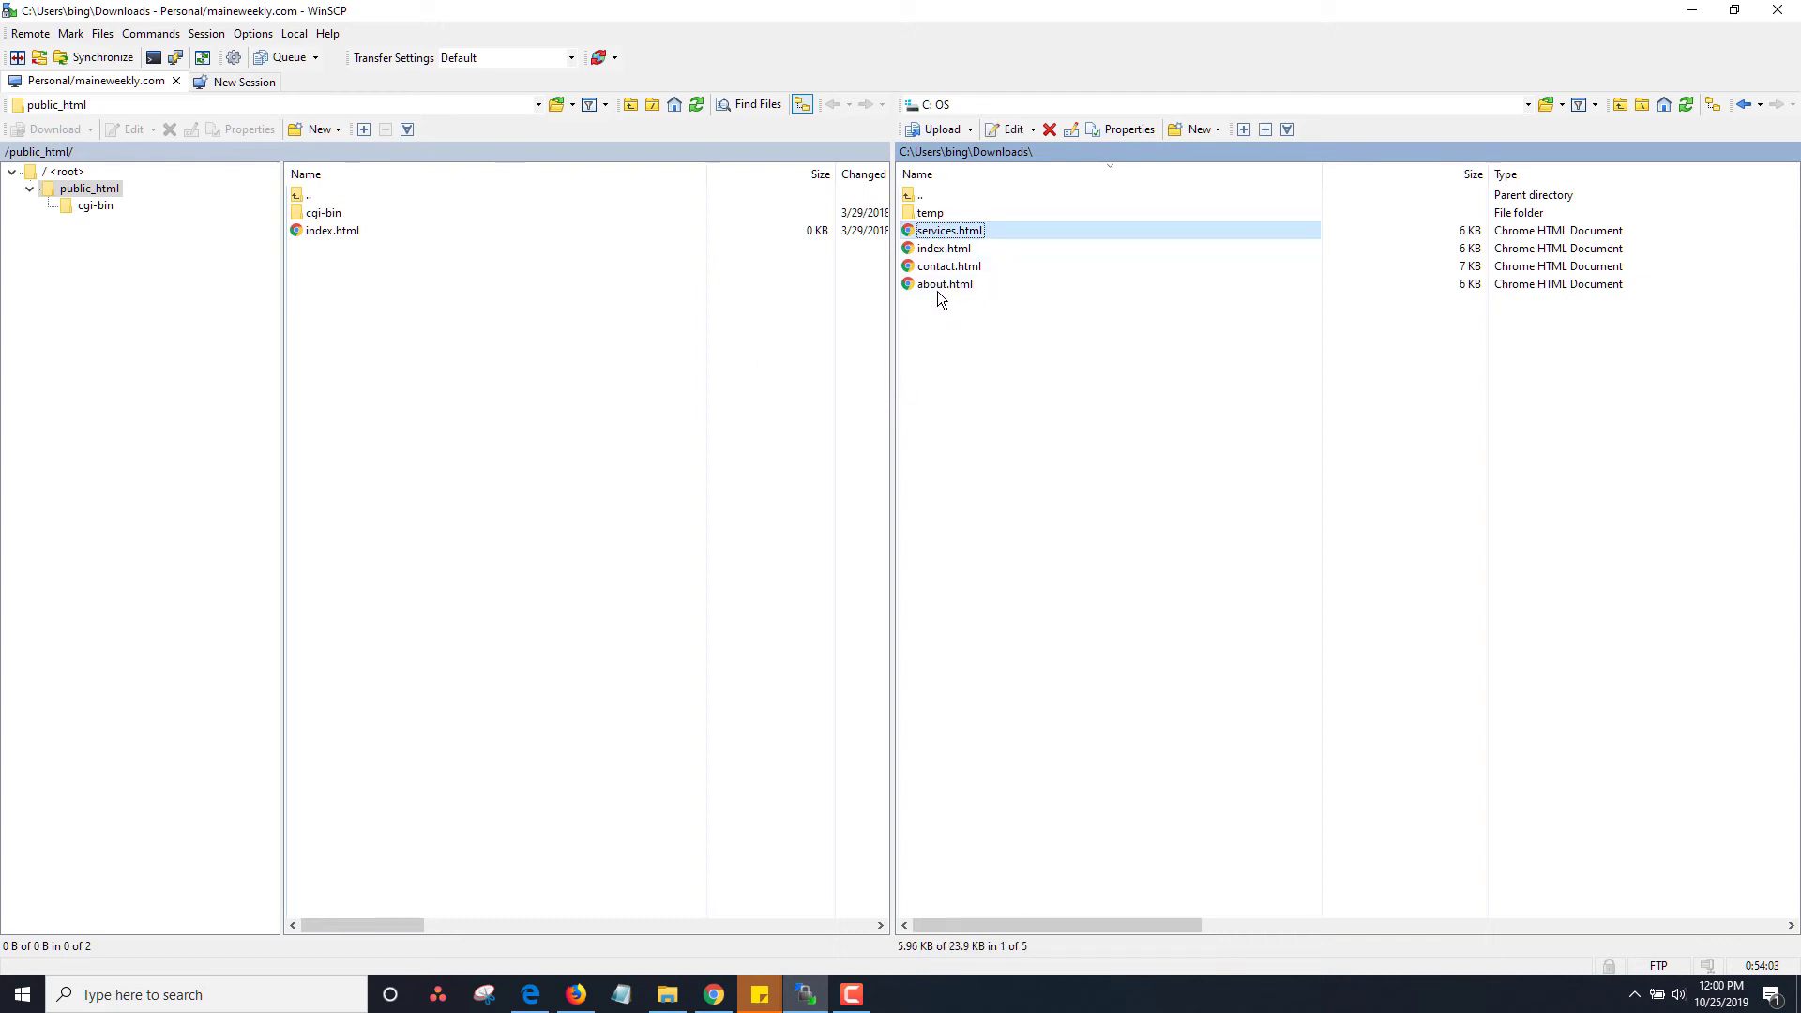
{"action": "left_click", "coordinate": [937, 285], "text": "shift"}
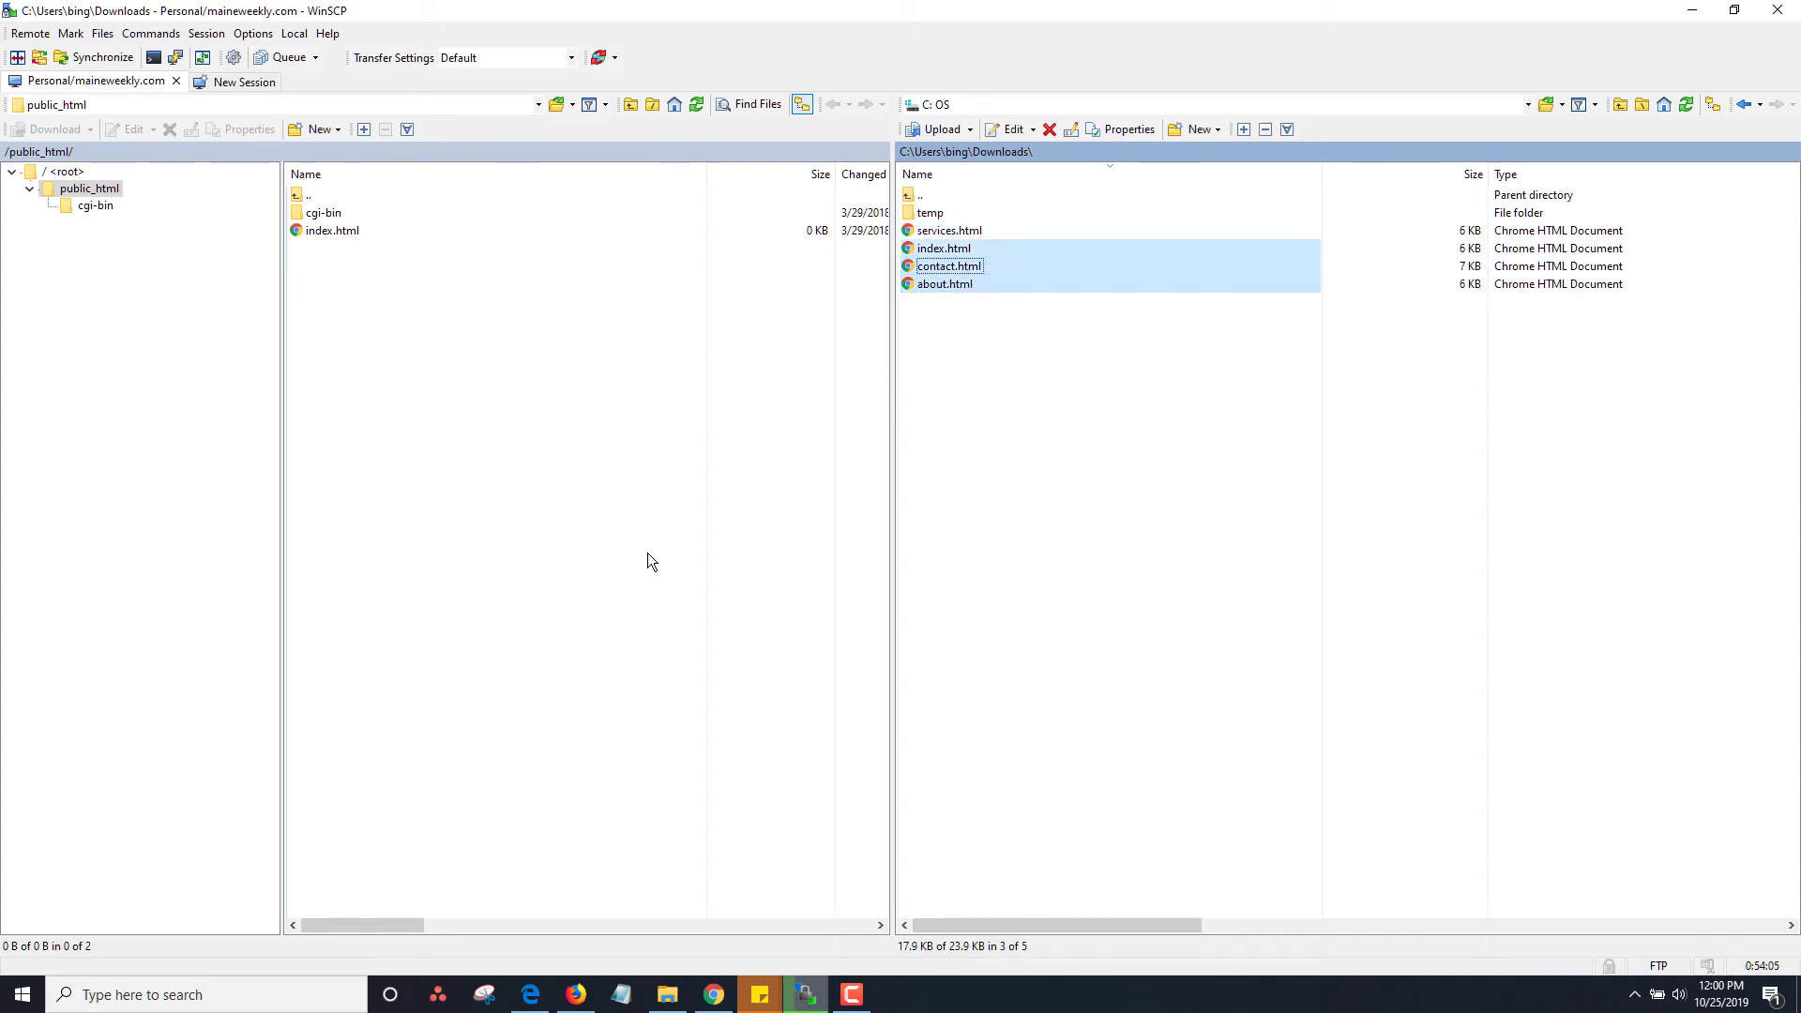
{"action": "left_click_drag", "start_coordinate": [648, 554], "coordinate": [647, 554]}
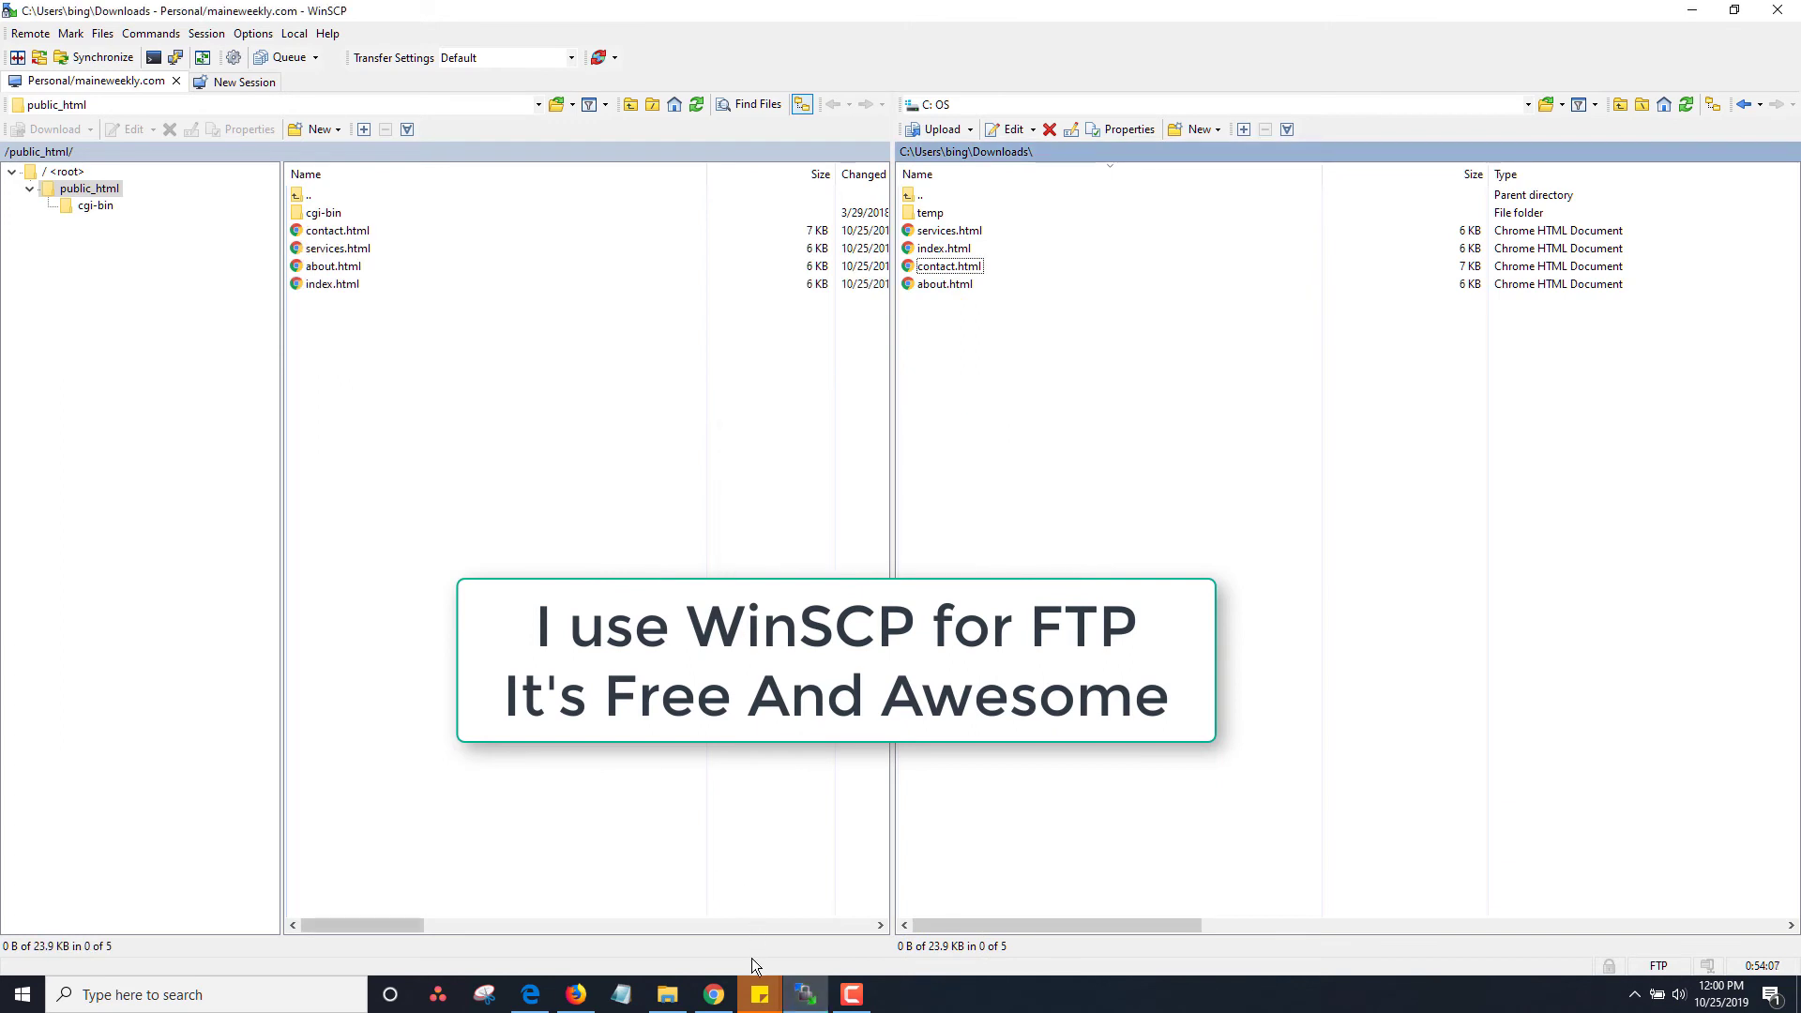
Step: Switch to Chrome and load maineweekly.com in a new browser tab to view the live home page
{"action": "left_click", "coordinate": [715, 994]}
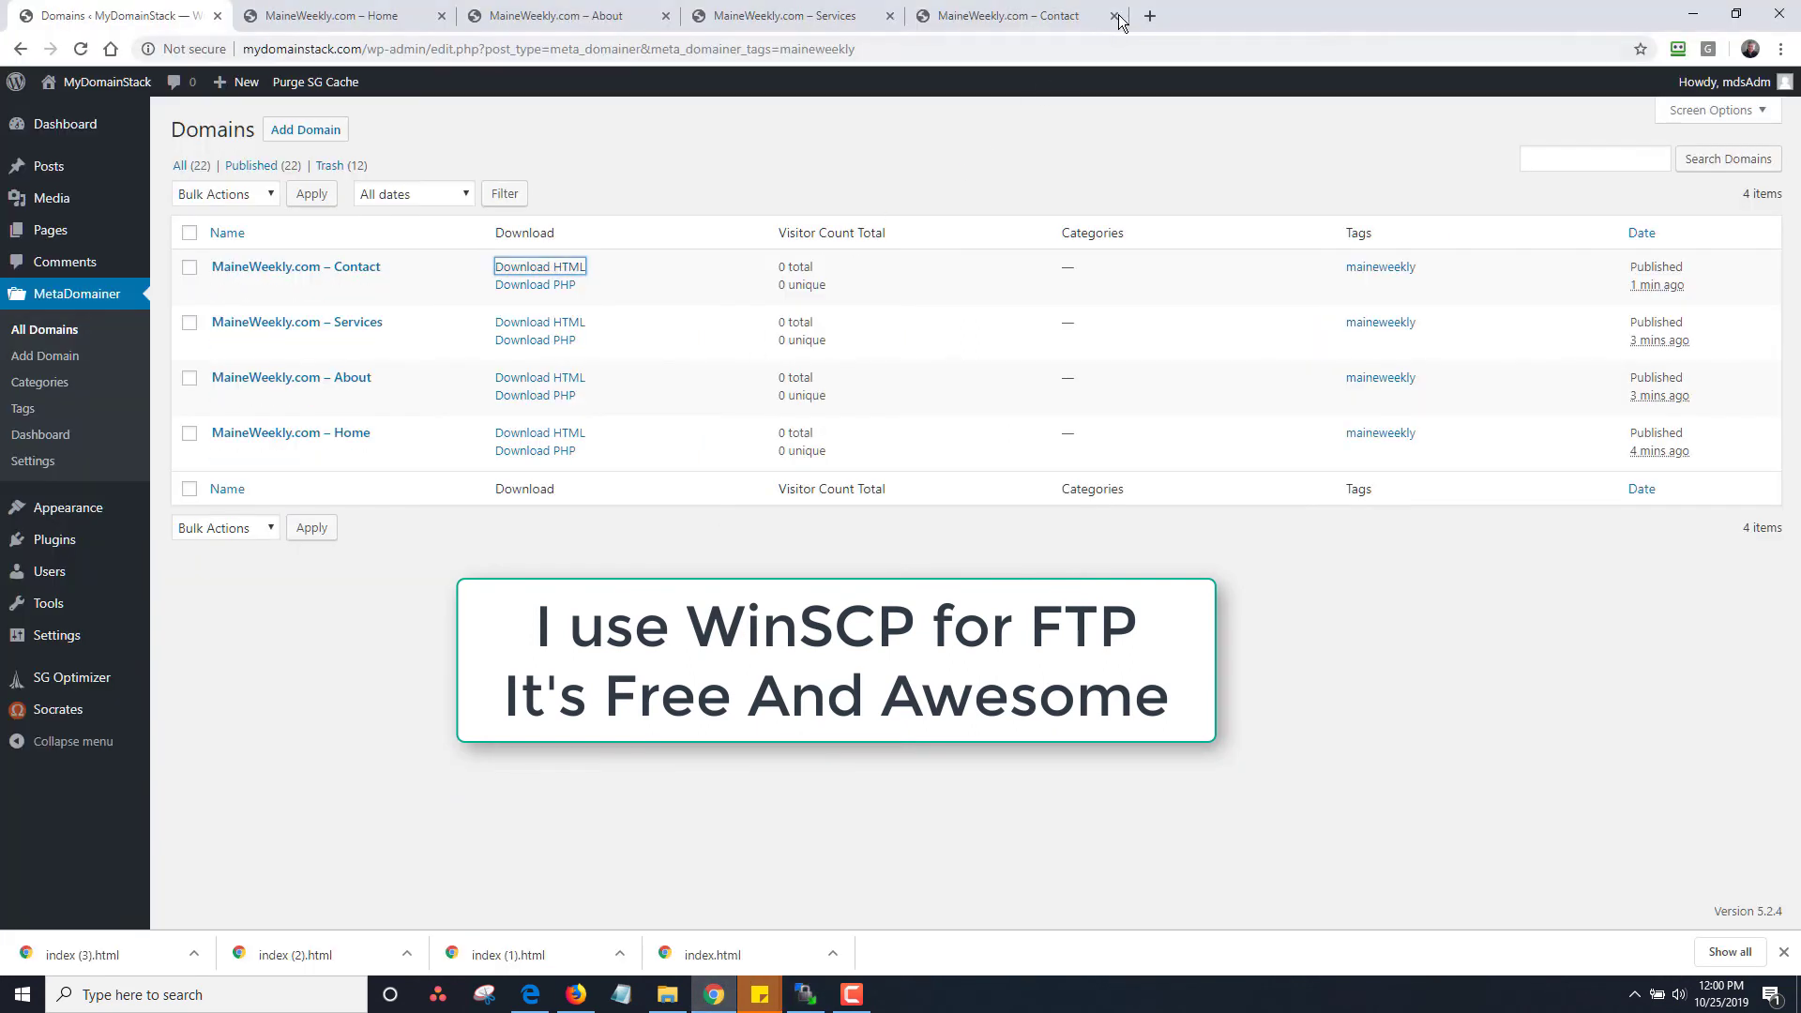
{"action": "left_click", "coordinate": [1150, 15]}
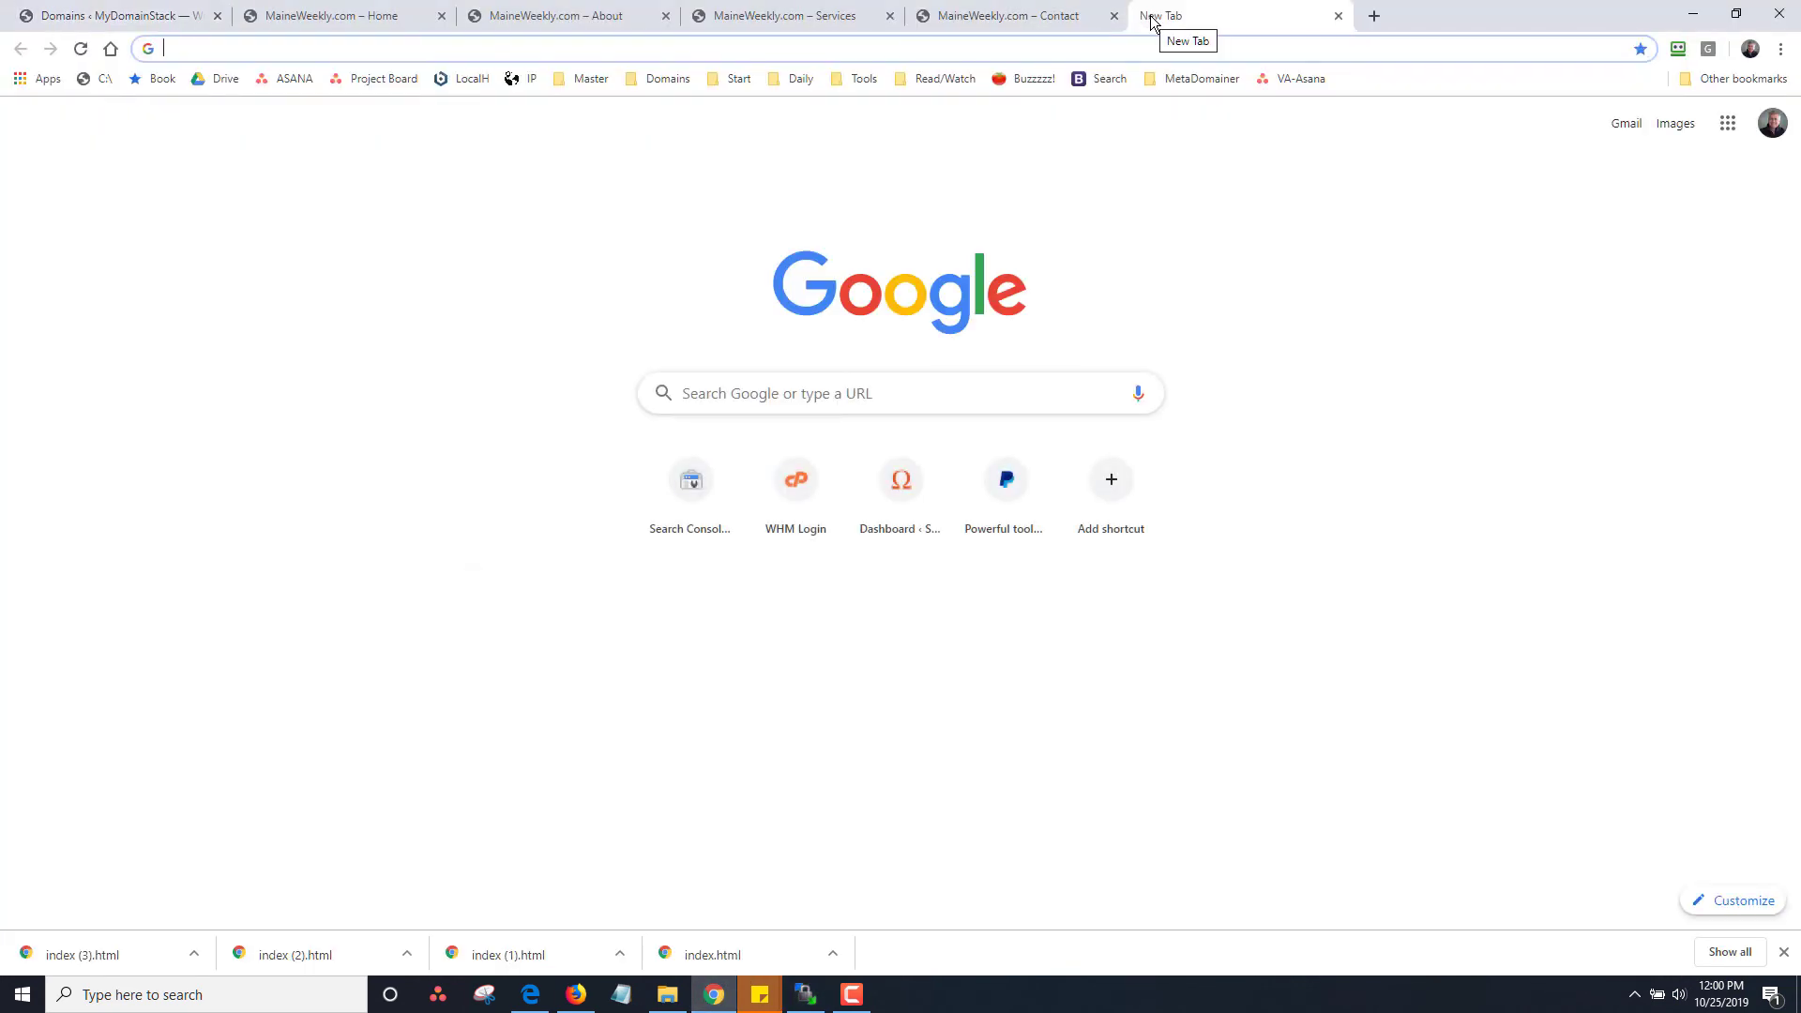
{"action": "type", "text": "miain"}
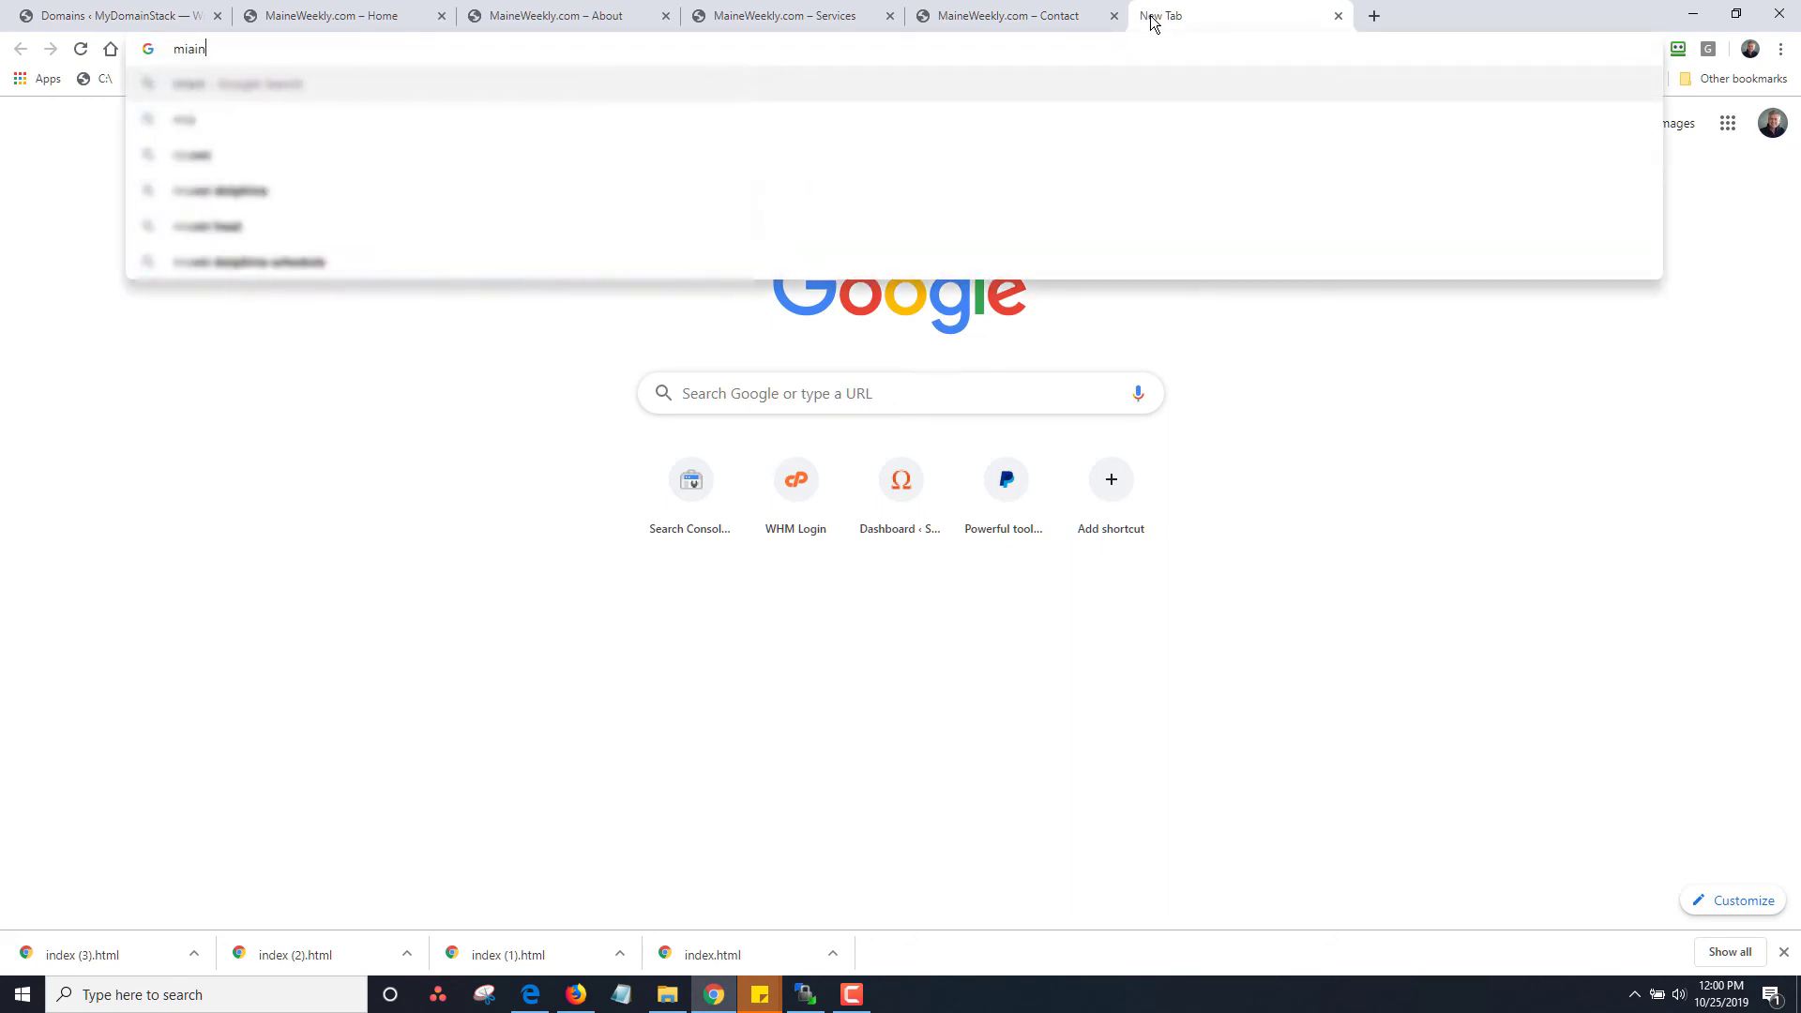
{"action": "key", "text": "BackSpace"}
{"action": "key", "text": "BackSpace"}
{"action": "key", "text": "BackSpace"}
{"action": "key", "text": "BackSpace"}
{"action": "type", "text": "aine"}
{"action": "key", "text": "Return"}
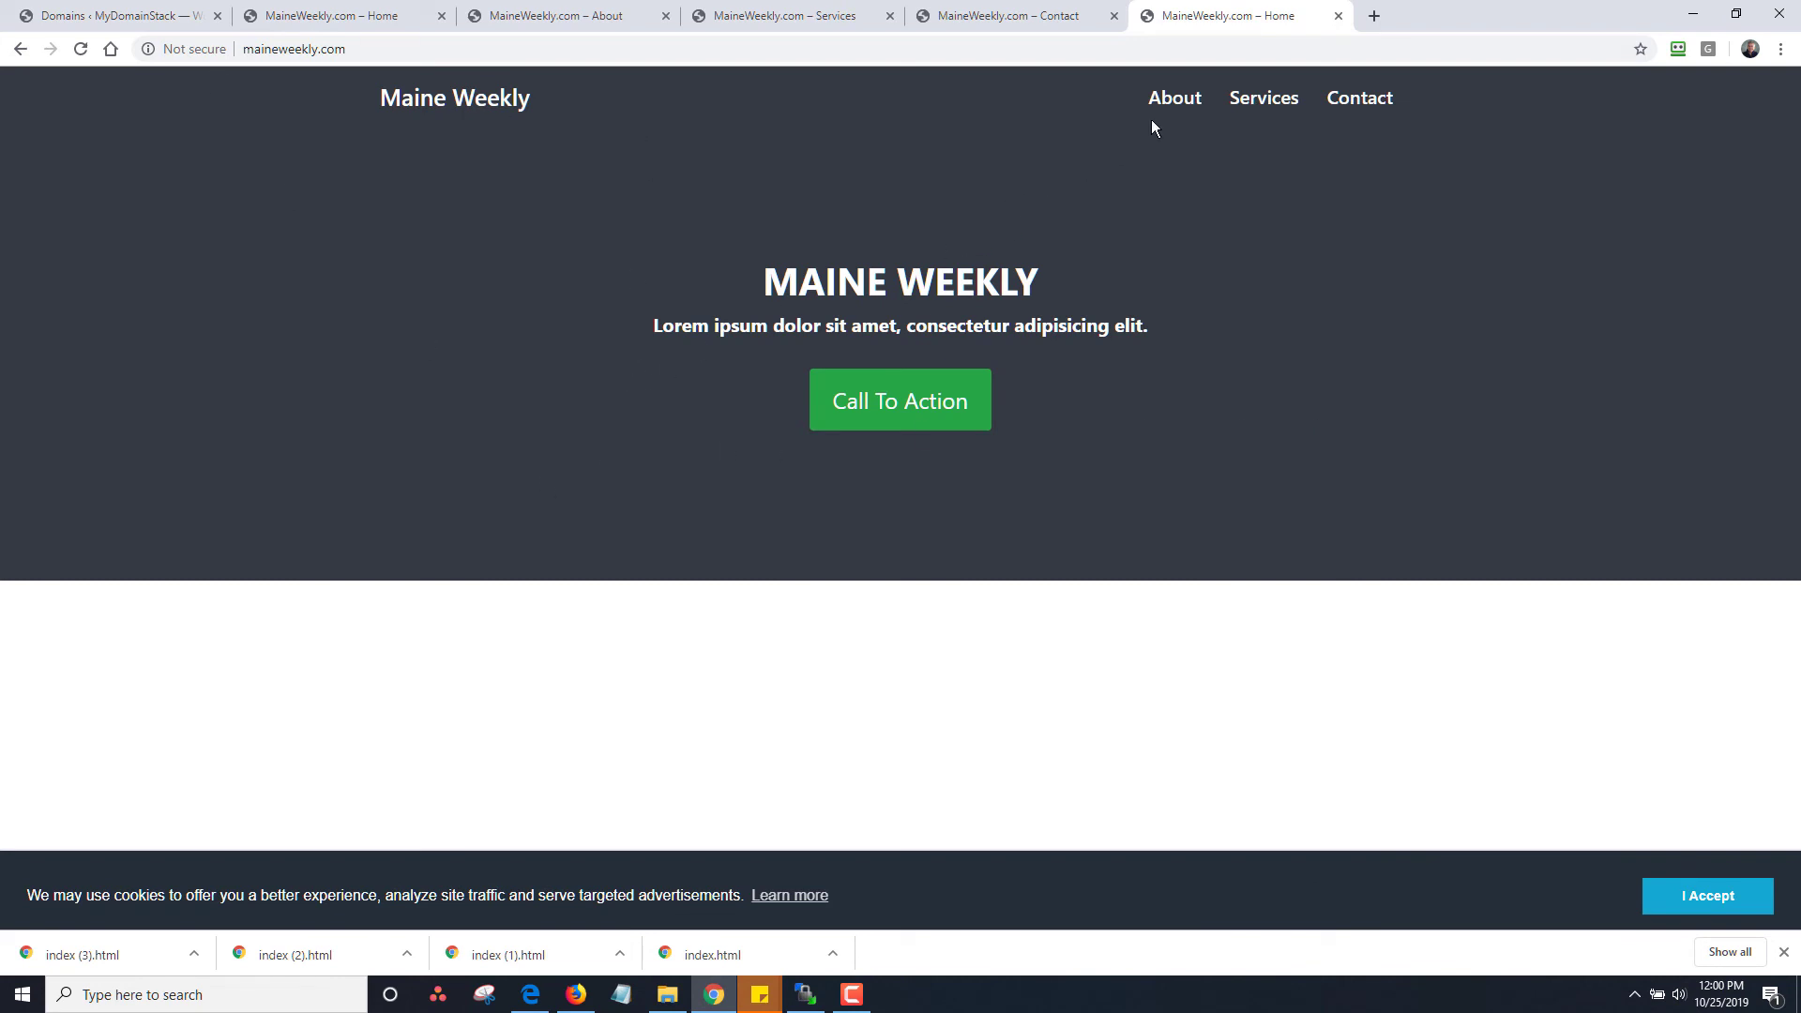
Step: View the live site's About, Services and Contact pages through its site navigation and accept the cookie notice
{"action": "left_click", "coordinate": [1180, 112]}
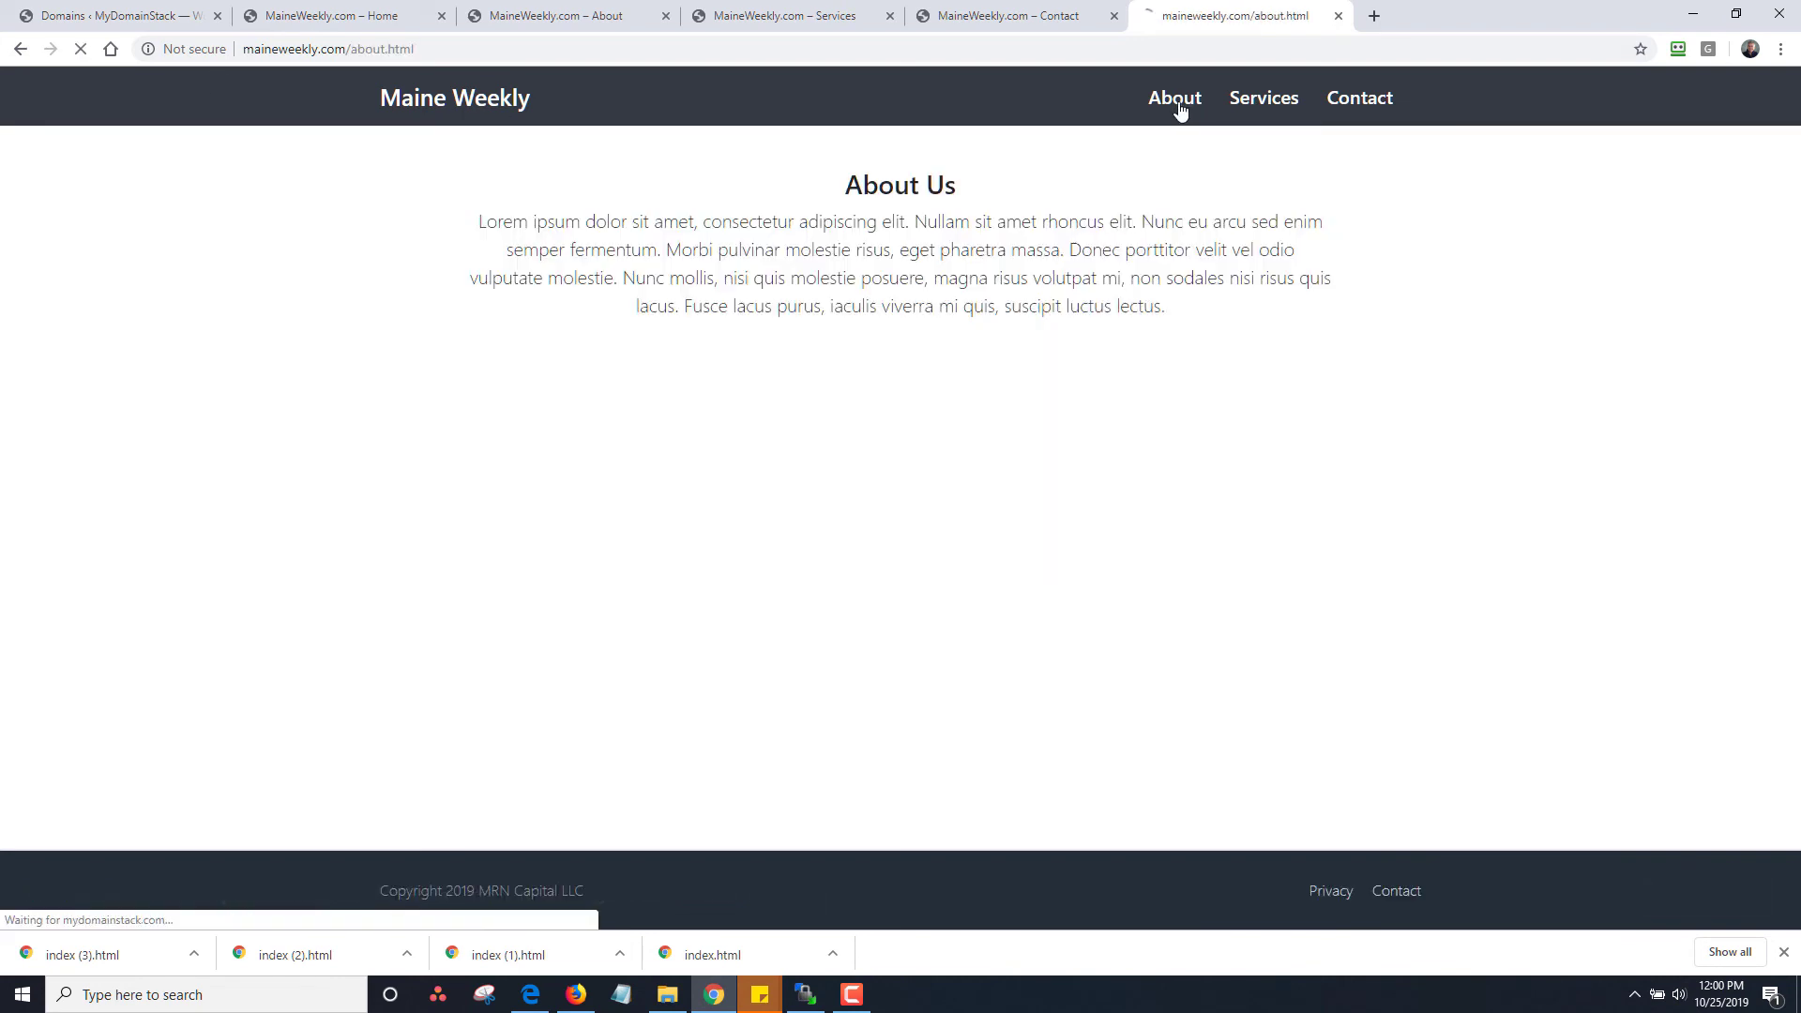
{"action": "left_click", "coordinate": [1276, 100]}
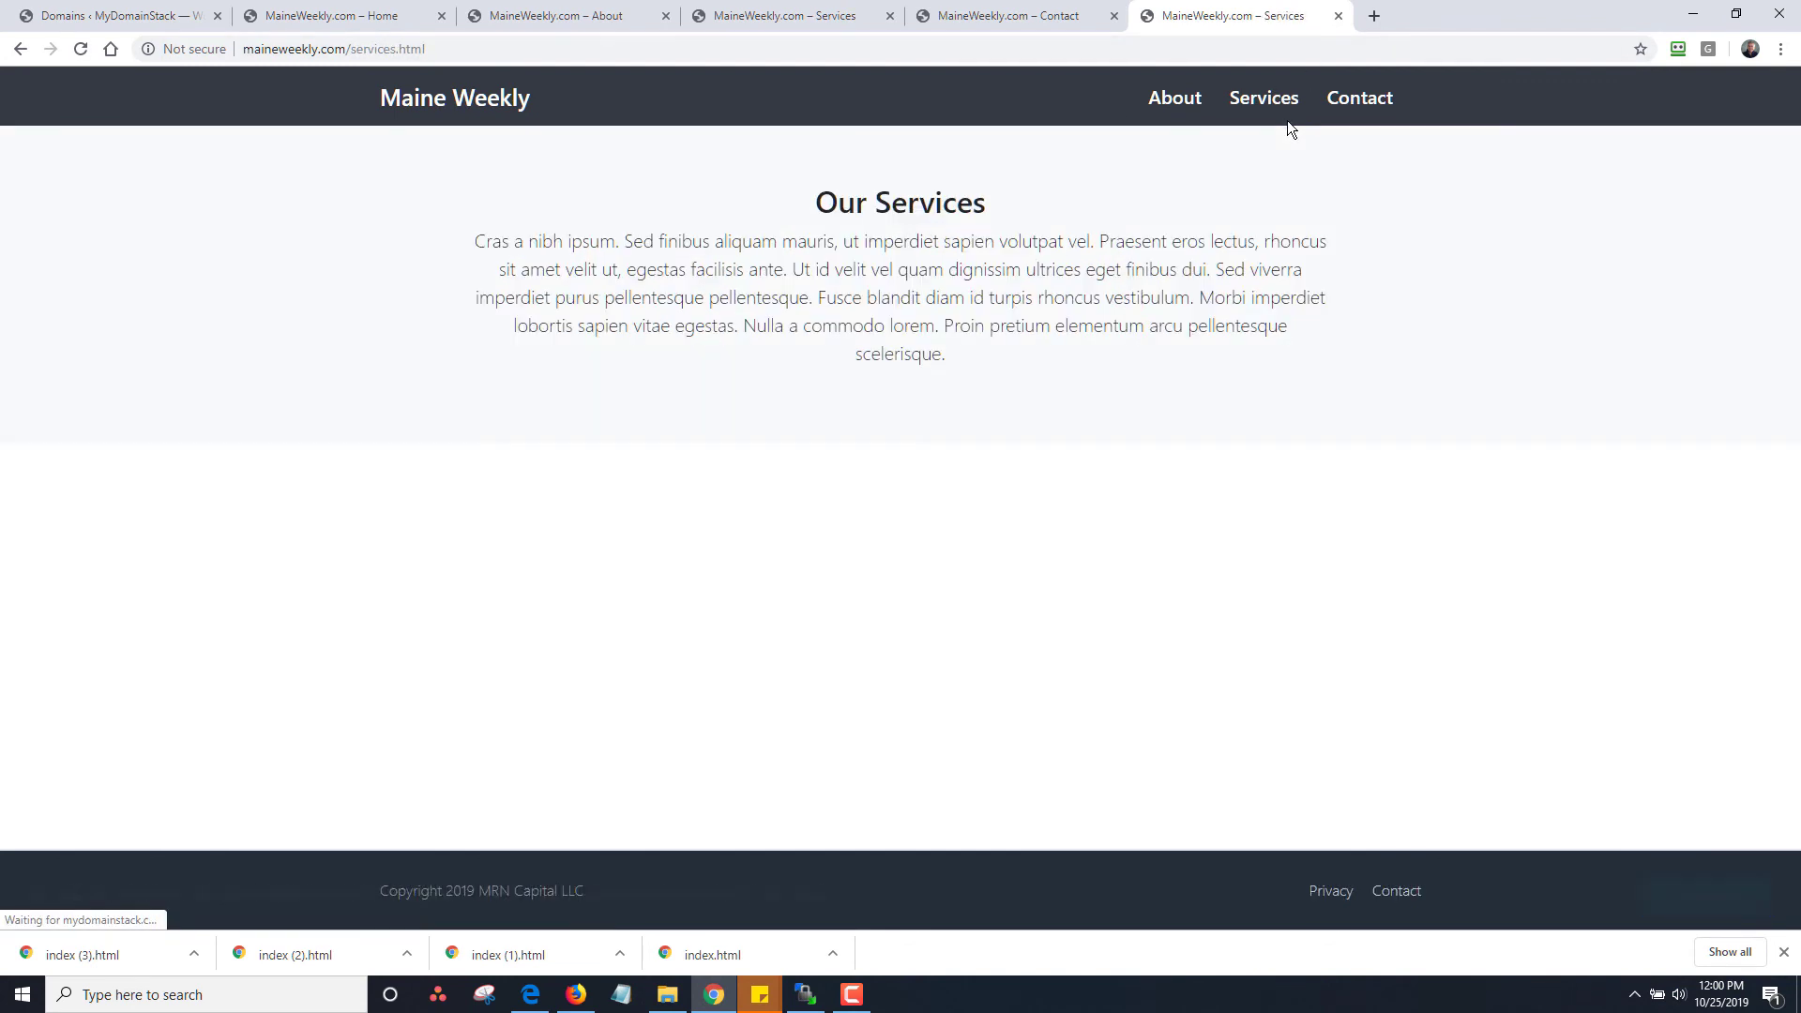
{"action": "left_click", "coordinate": [1356, 104]}
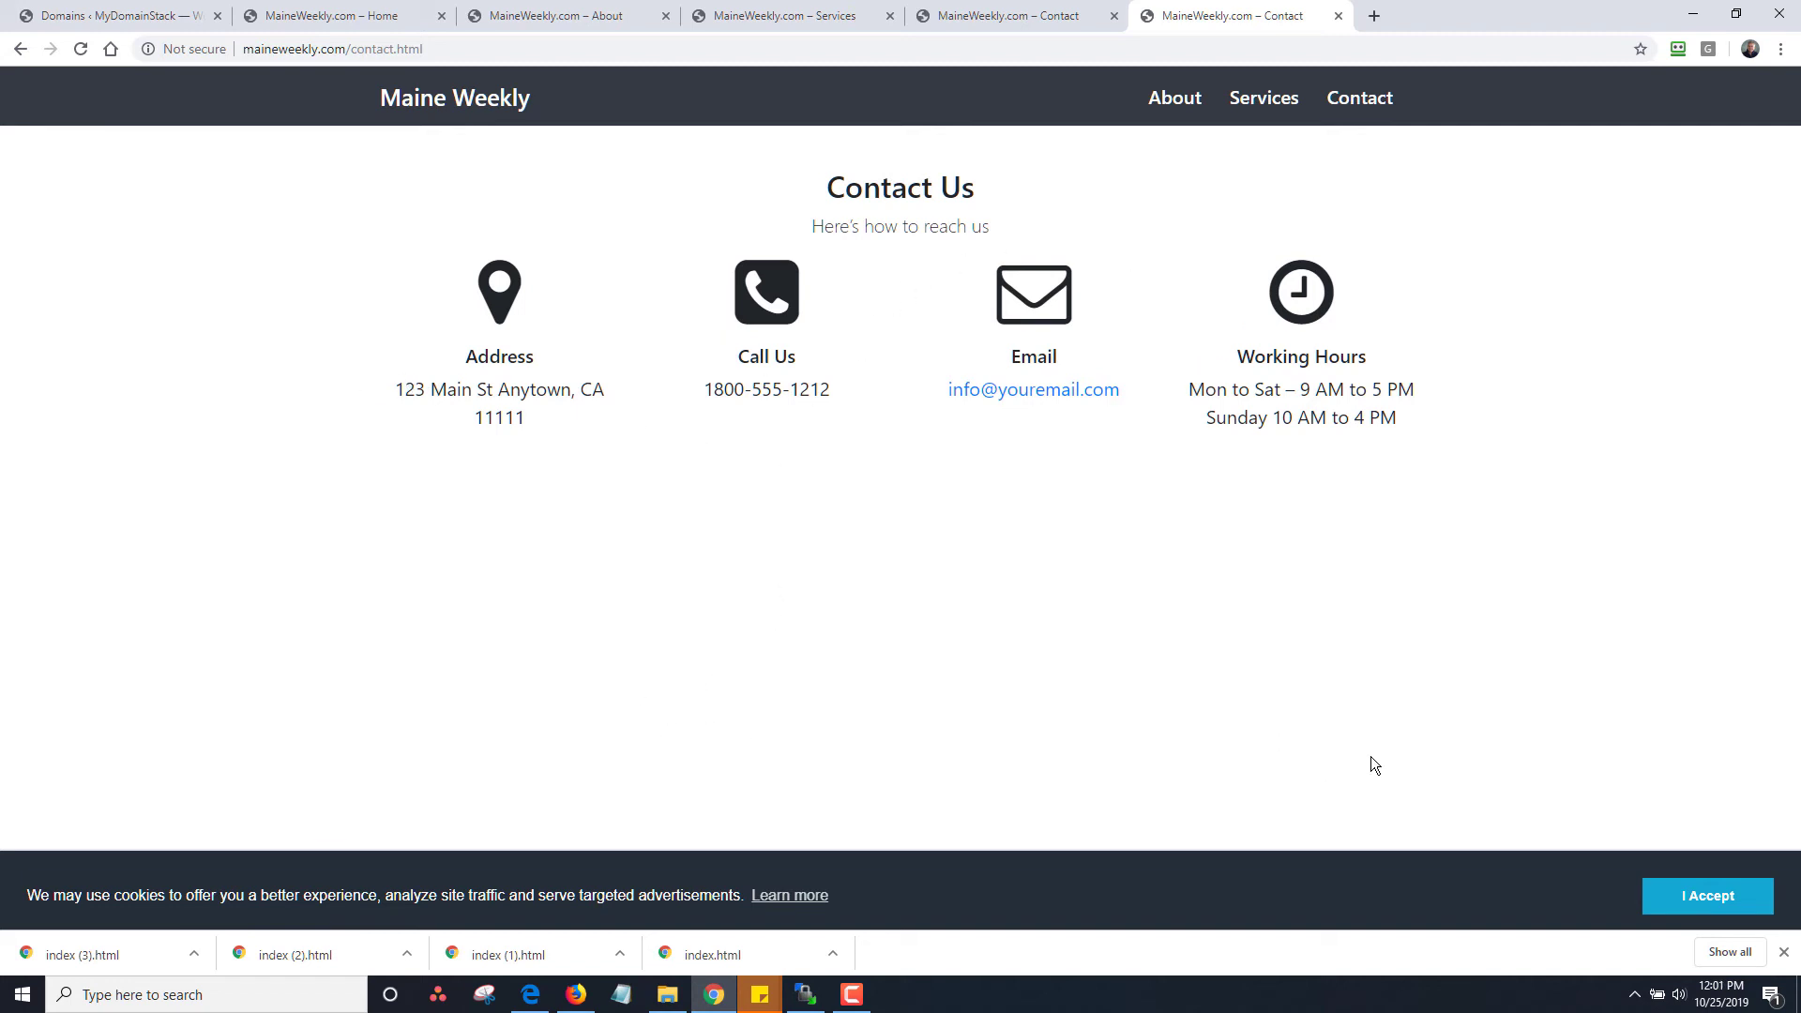
{"action": "left_click", "coordinate": [1707, 896]}
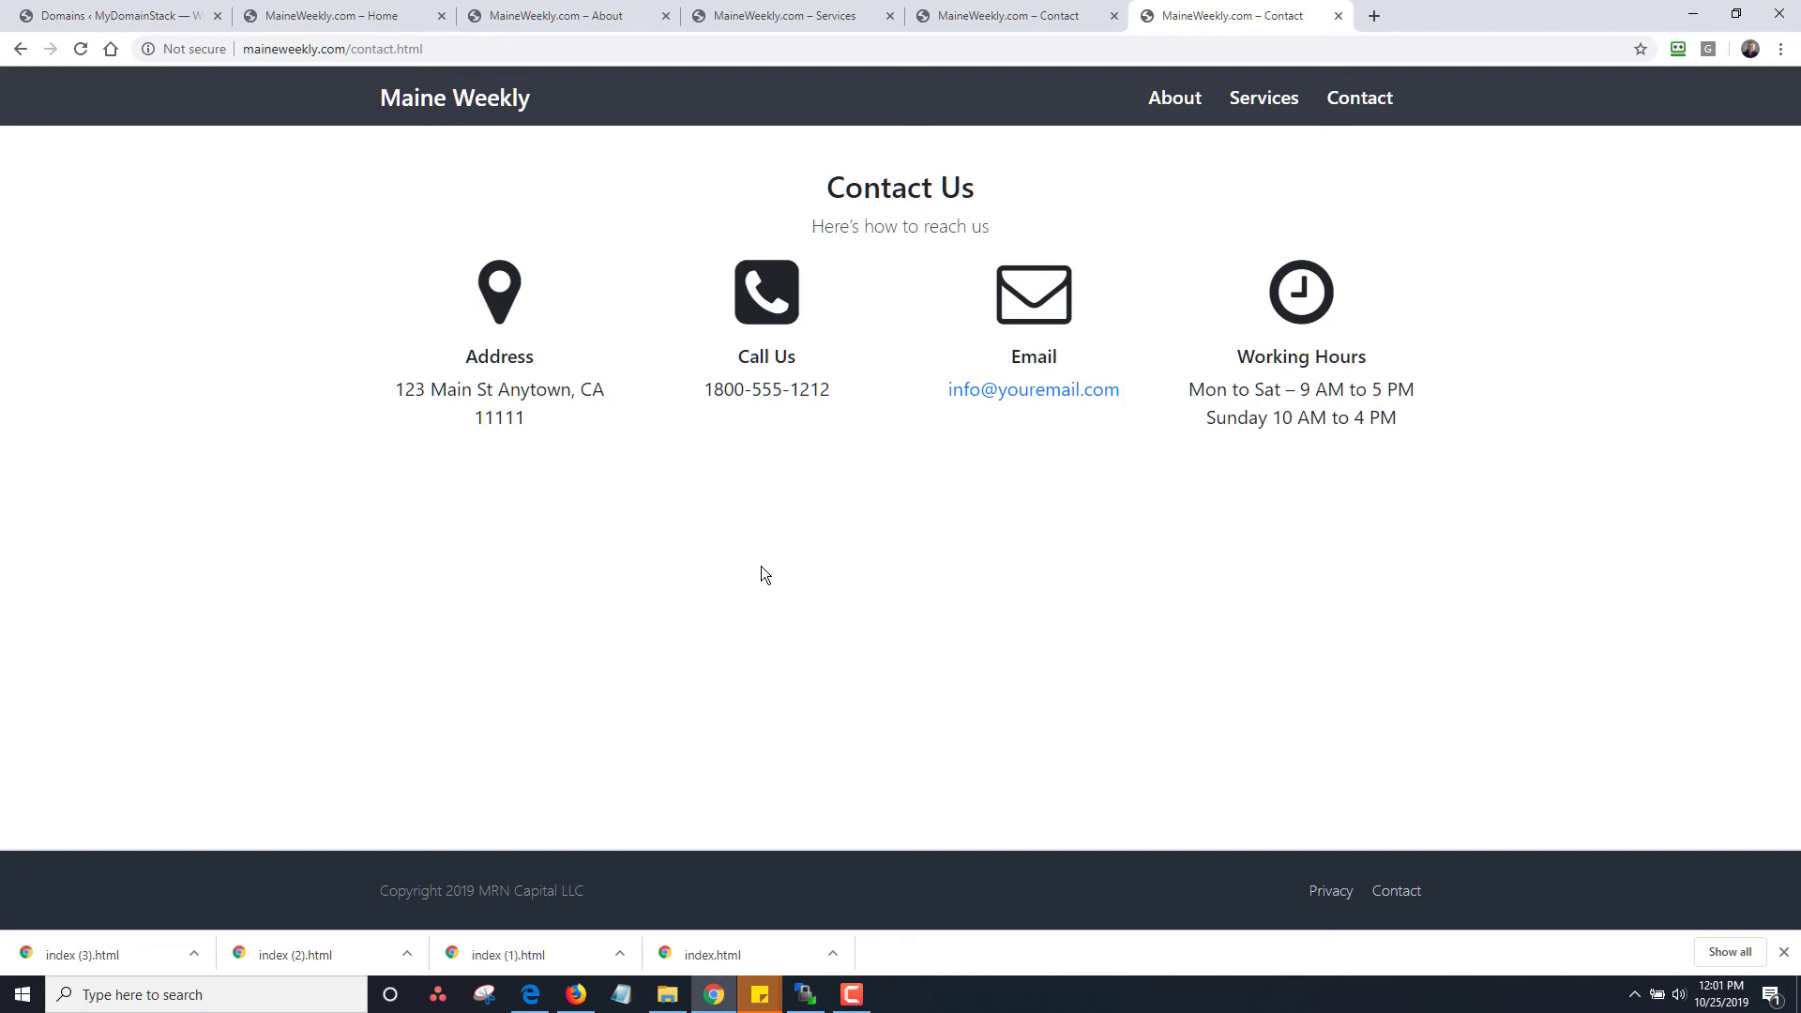
Step: Check the maineweekly-tagged entries in the Domains list and close the About and Services preview tabs in Chrome
{"action": "left_click", "coordinate": [178, 17]}
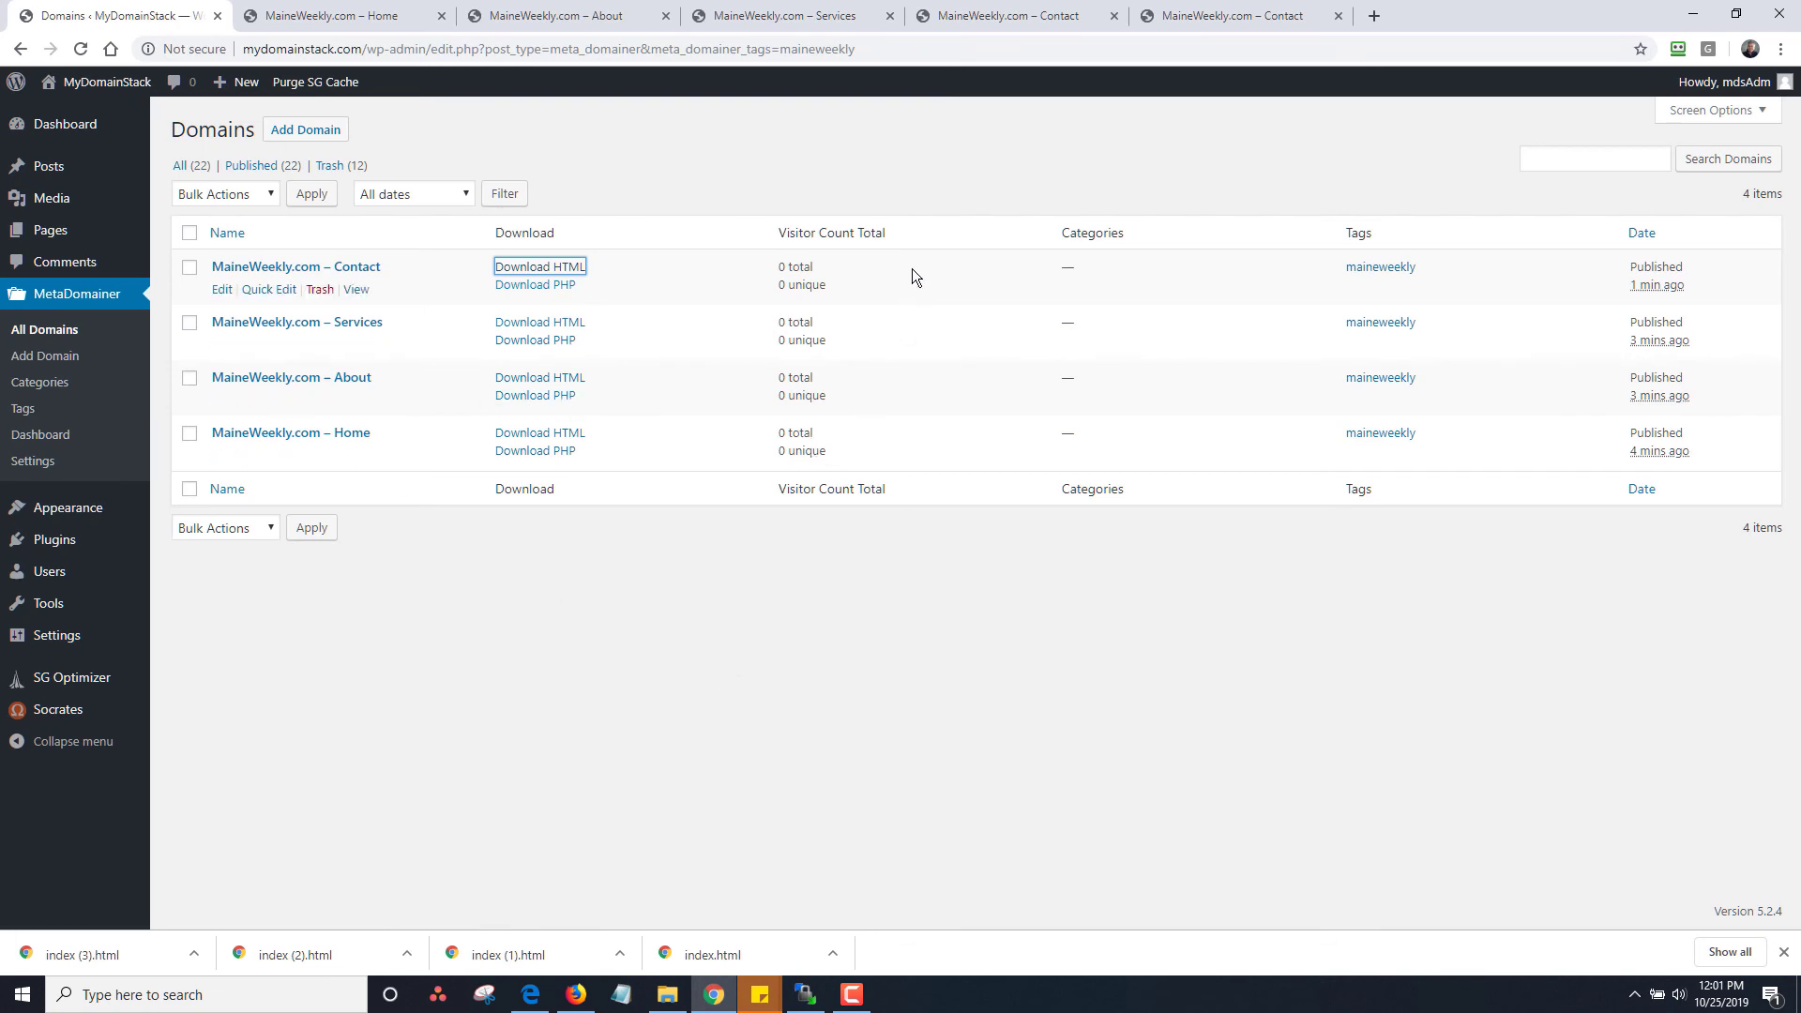
{"action": "left_click", "coordinate": [878, 13]}
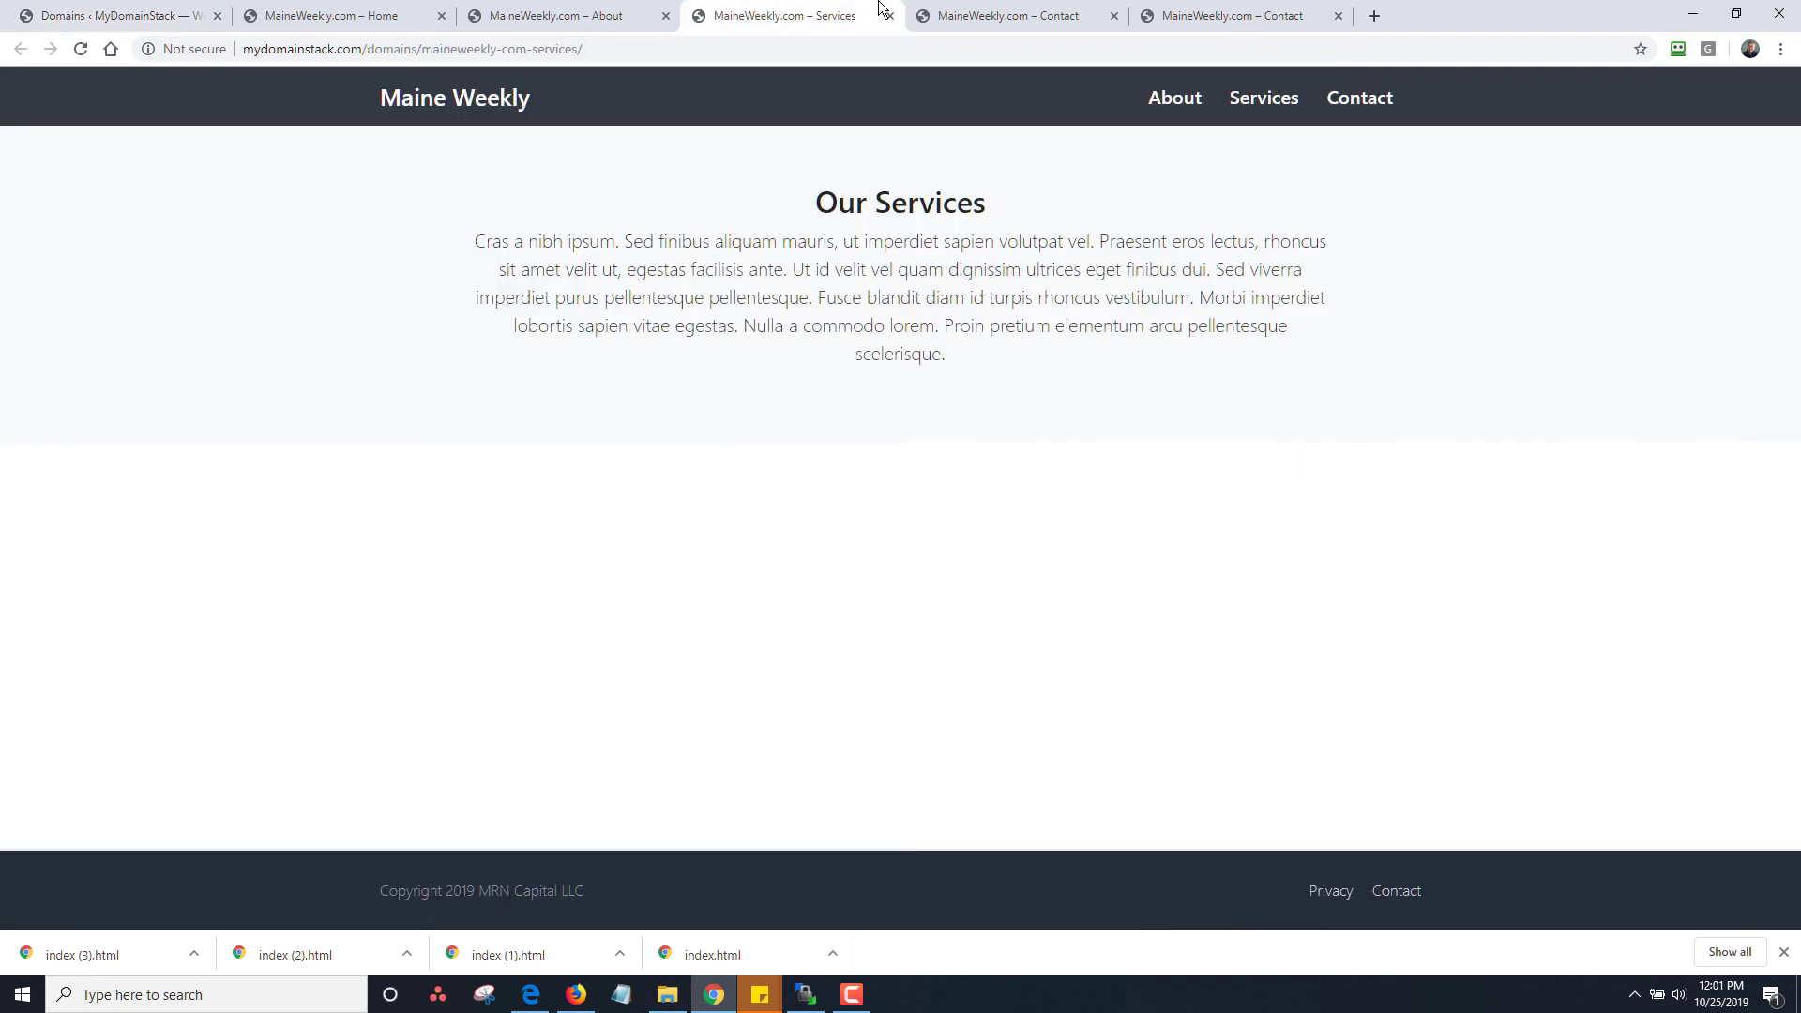
{"action": "left_click", "coordinate": [981, 13]}
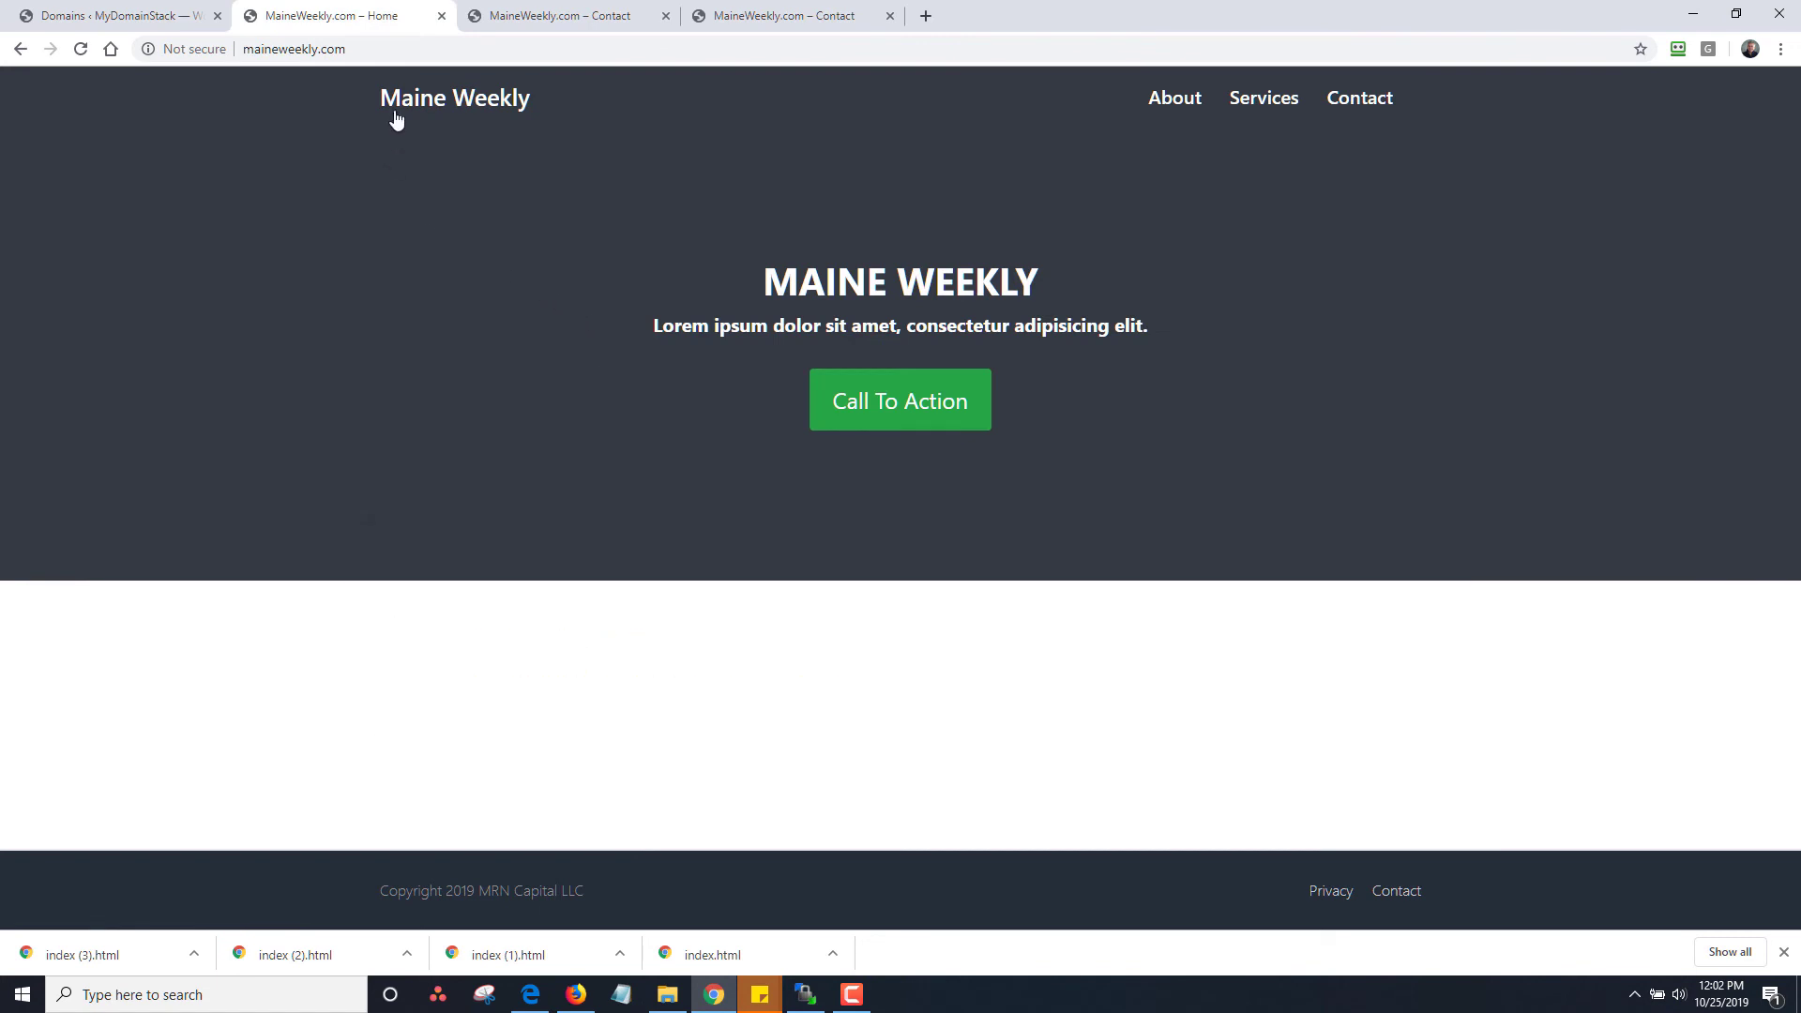
Step: Browse the live site's About, Services and Contact pages again and test the Maine Weekly brand link in the header
{"action": "left_click", "coordinate": [1181, 101]}
{"action": "left_click", "coordinate": [1250, 106]}
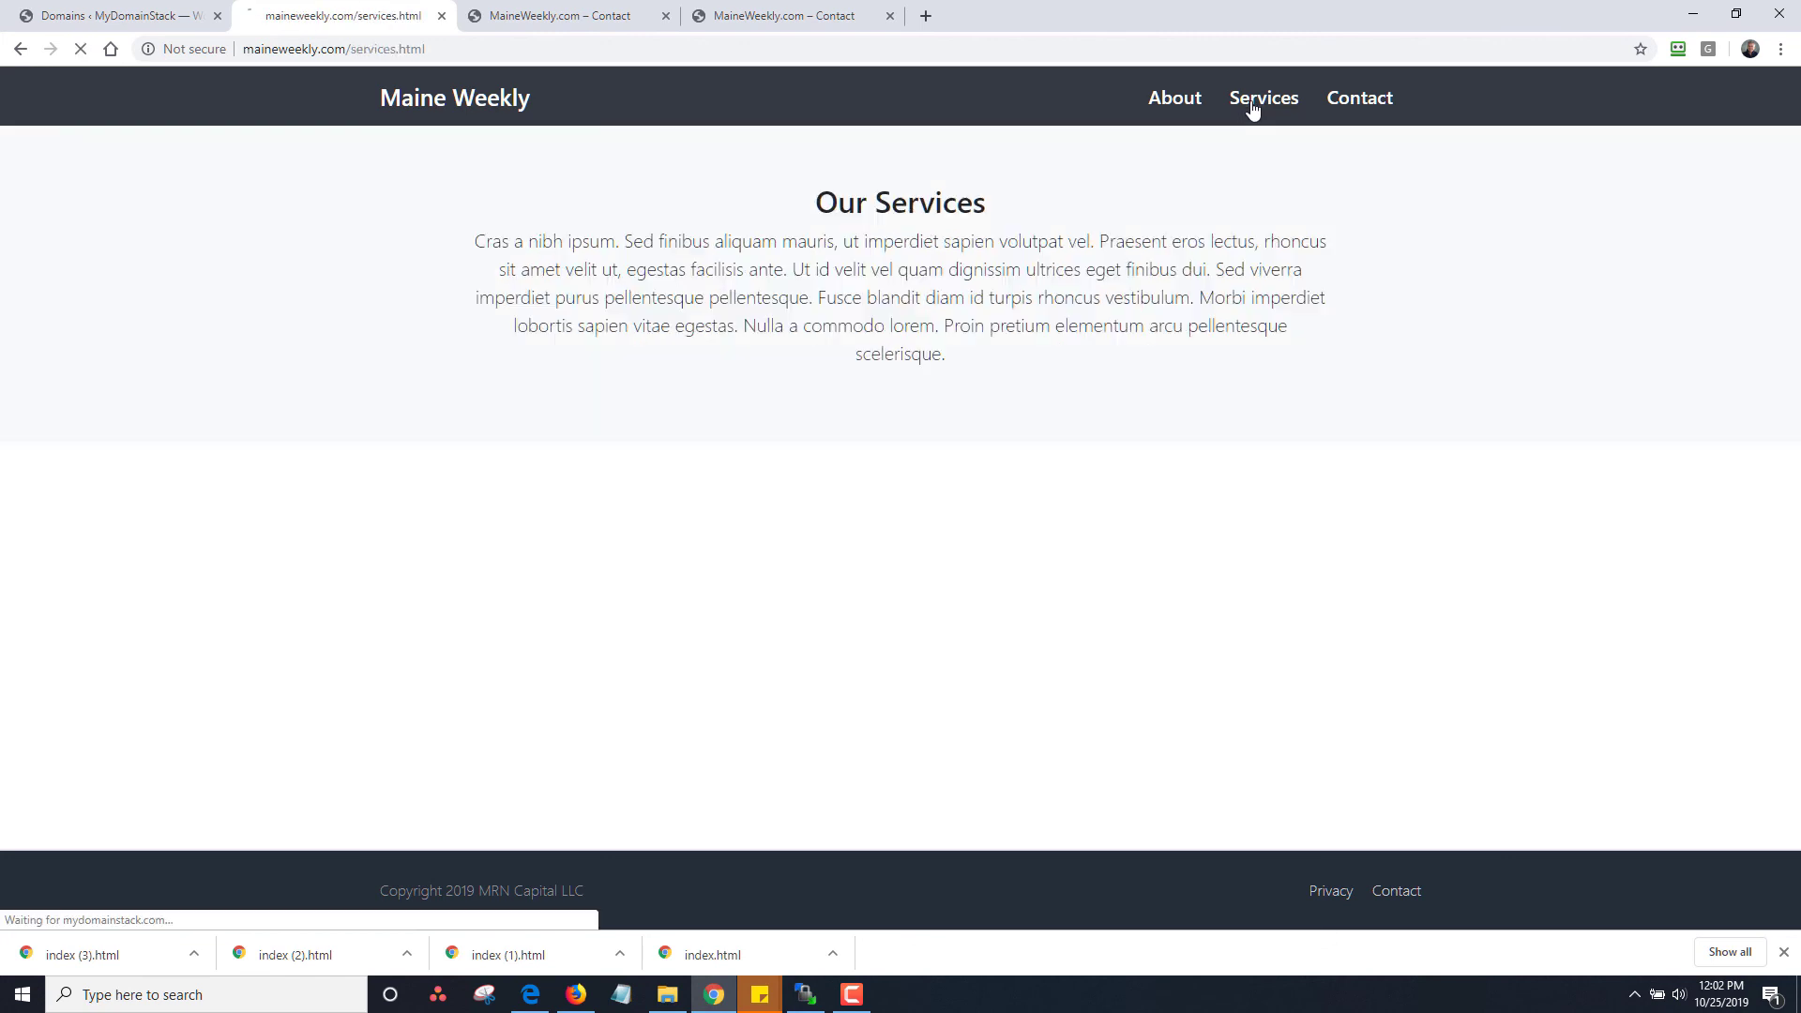
{"action": "left_click", "coordinate": [1337, 101]}
{"action": "left_click", "coordinate": [484, 102]}
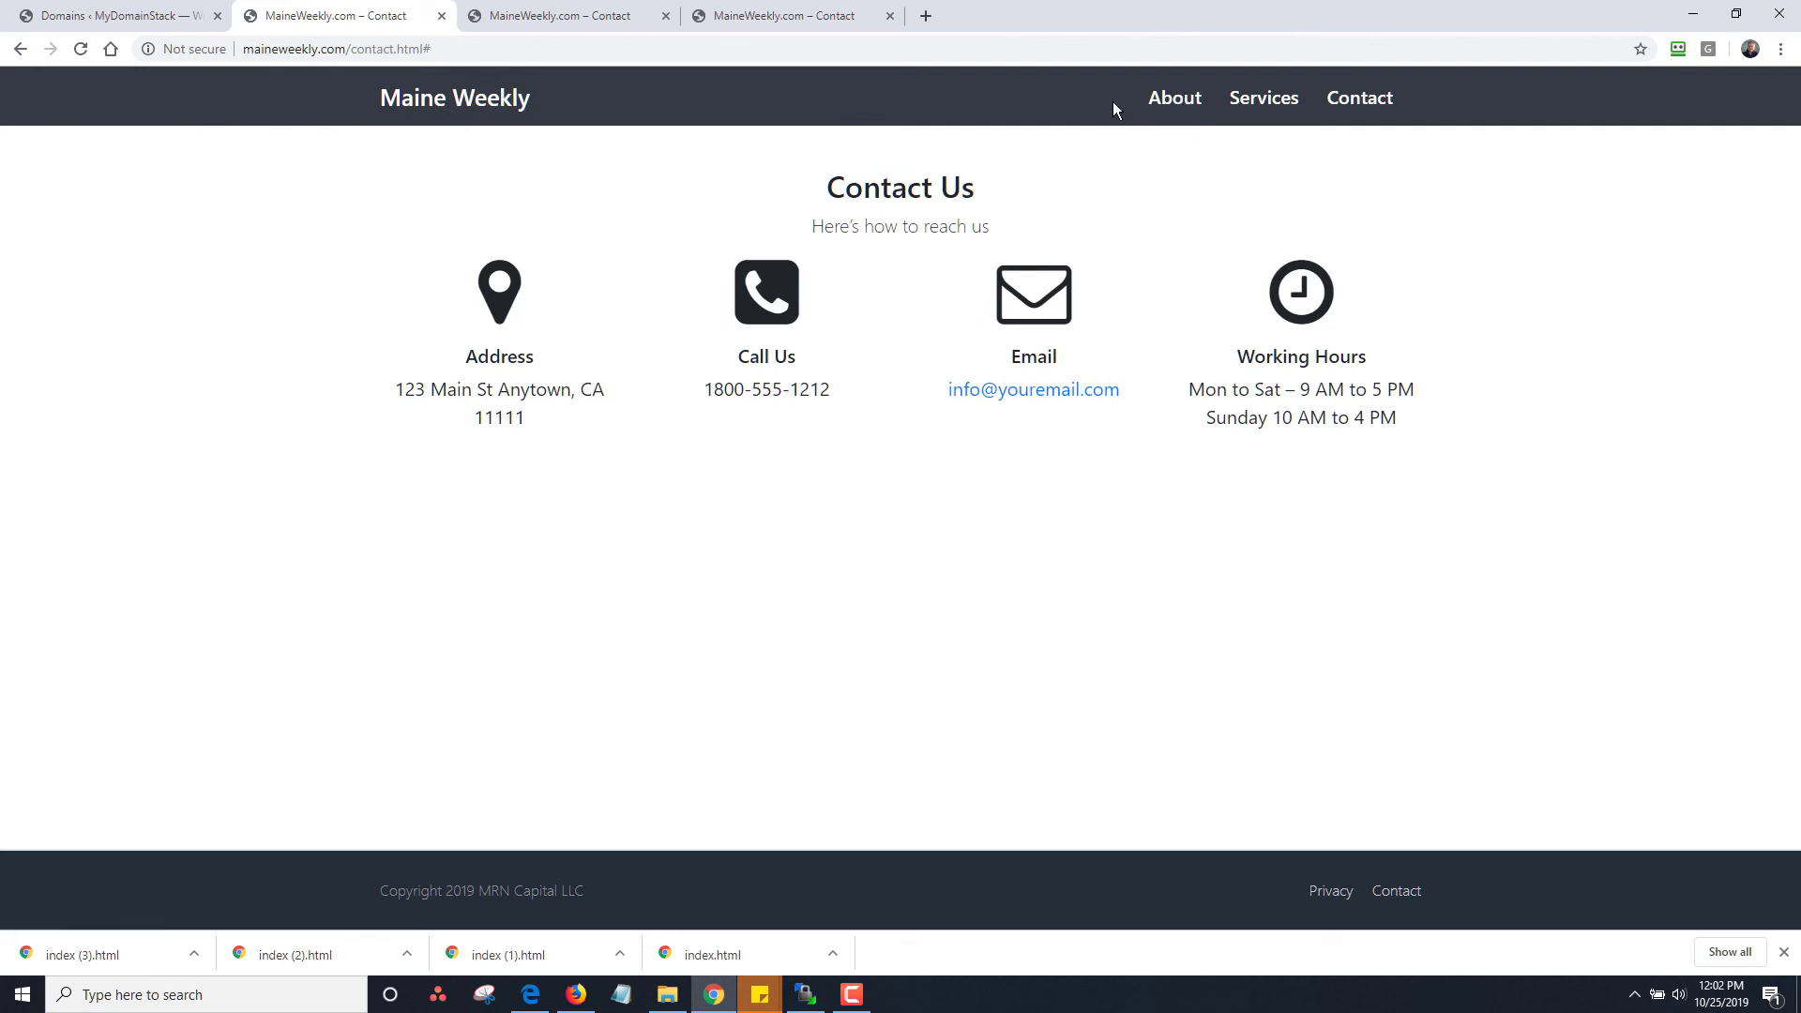
Step: Switch to File Explorer and open index.html from the Downloads folder in Notepad++ for editing
{"action": "left_click", "coordinate": [667, 994]}
{"action": "left_click", "coordinate": [315, 234]}
{"action": "right_click", "coordinate": [315, 242]}
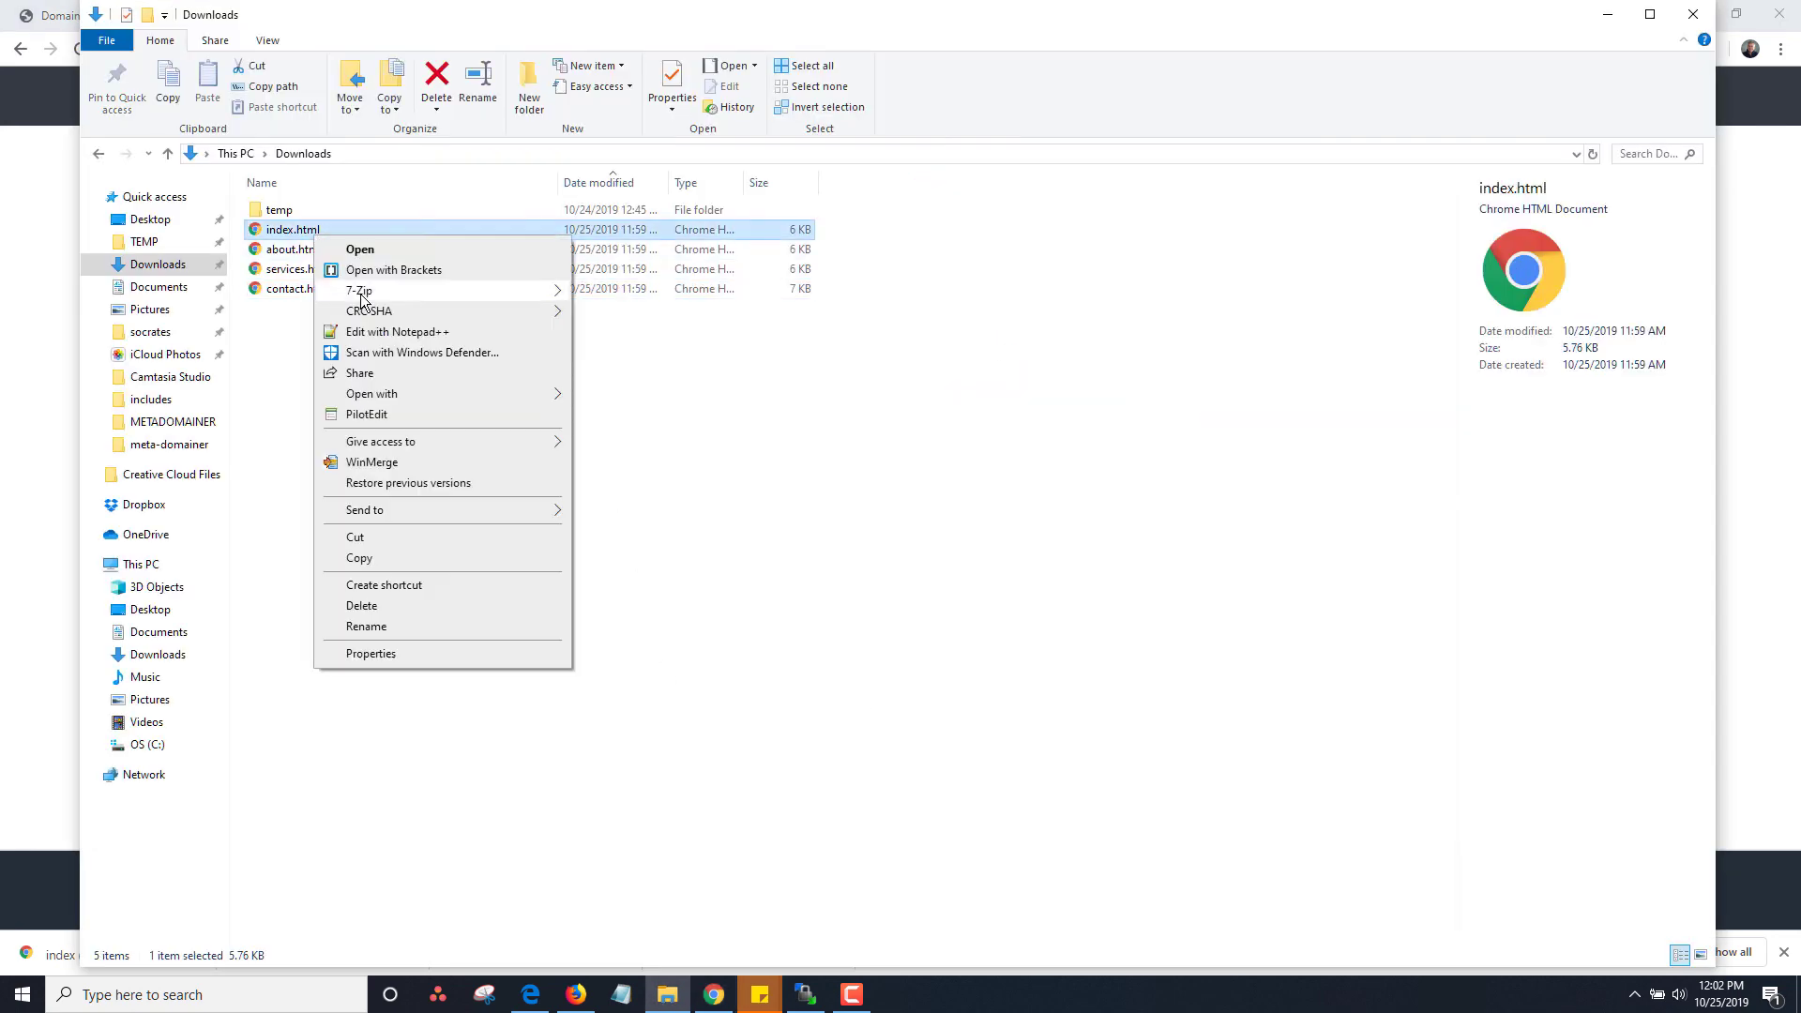
{"action": "left_click", "coordinate": [452, 335]}
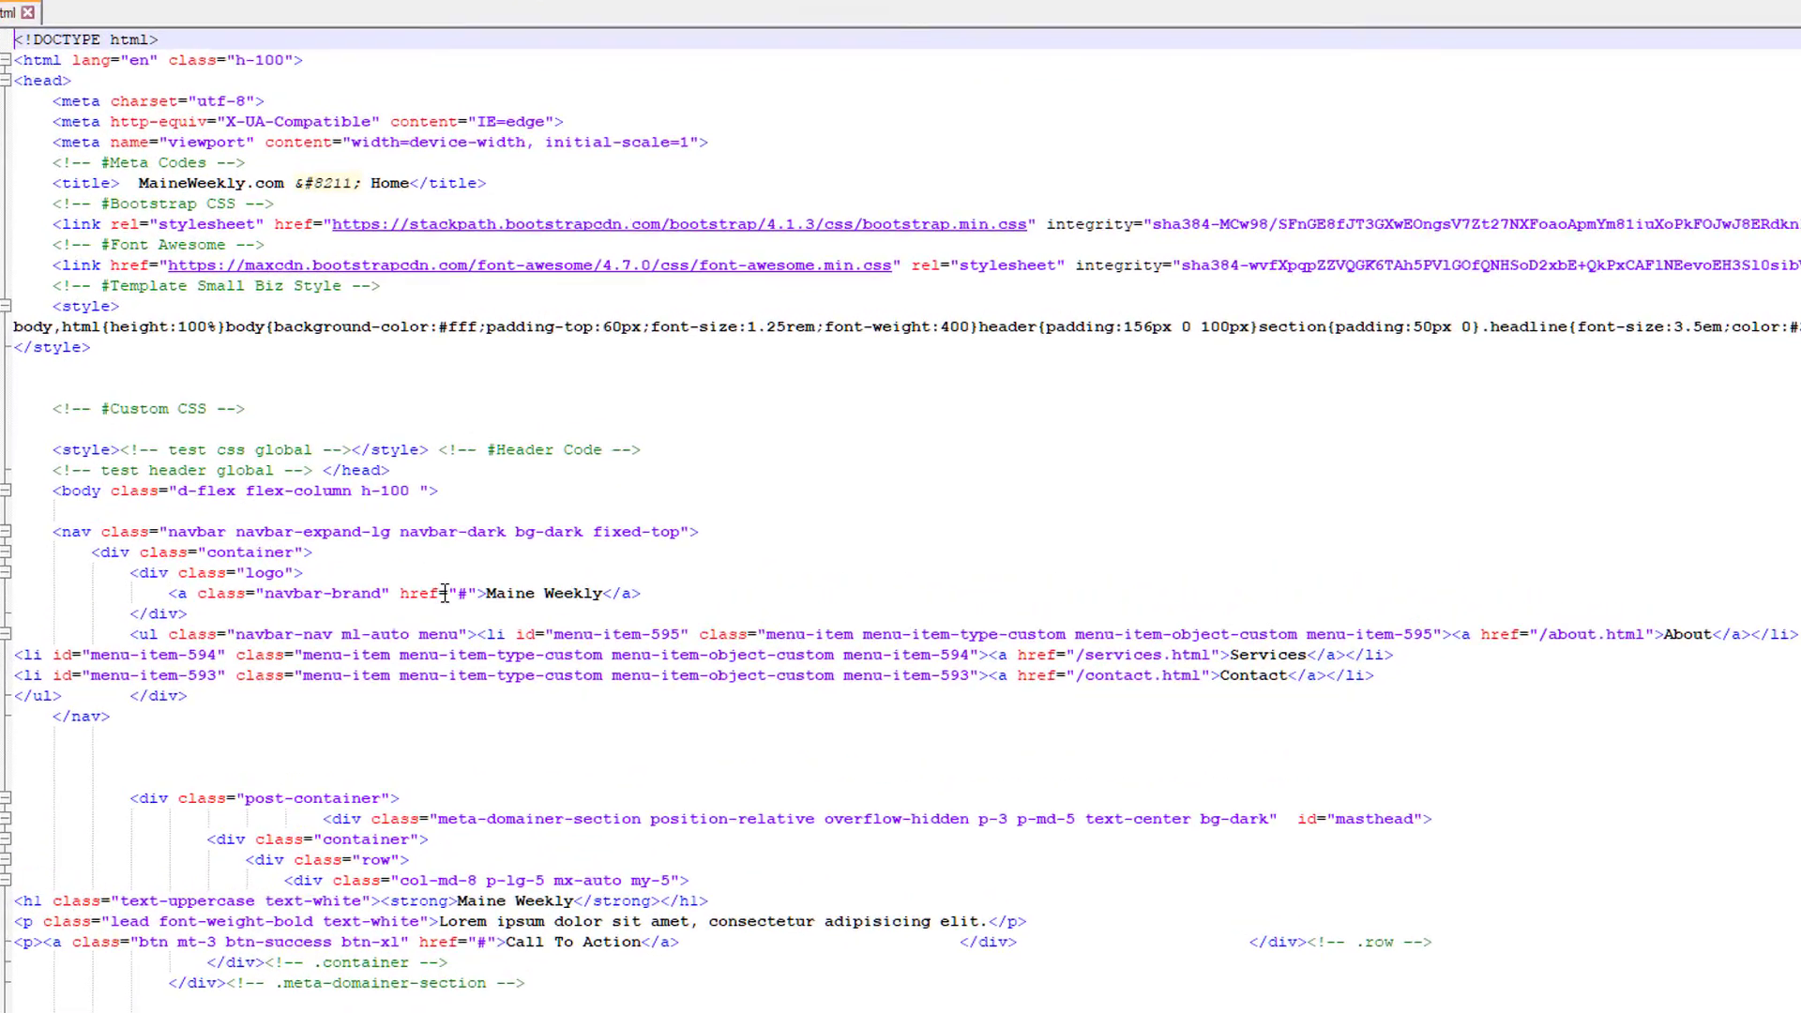
{"action": "left_click", "coordinate": [415, 531]}
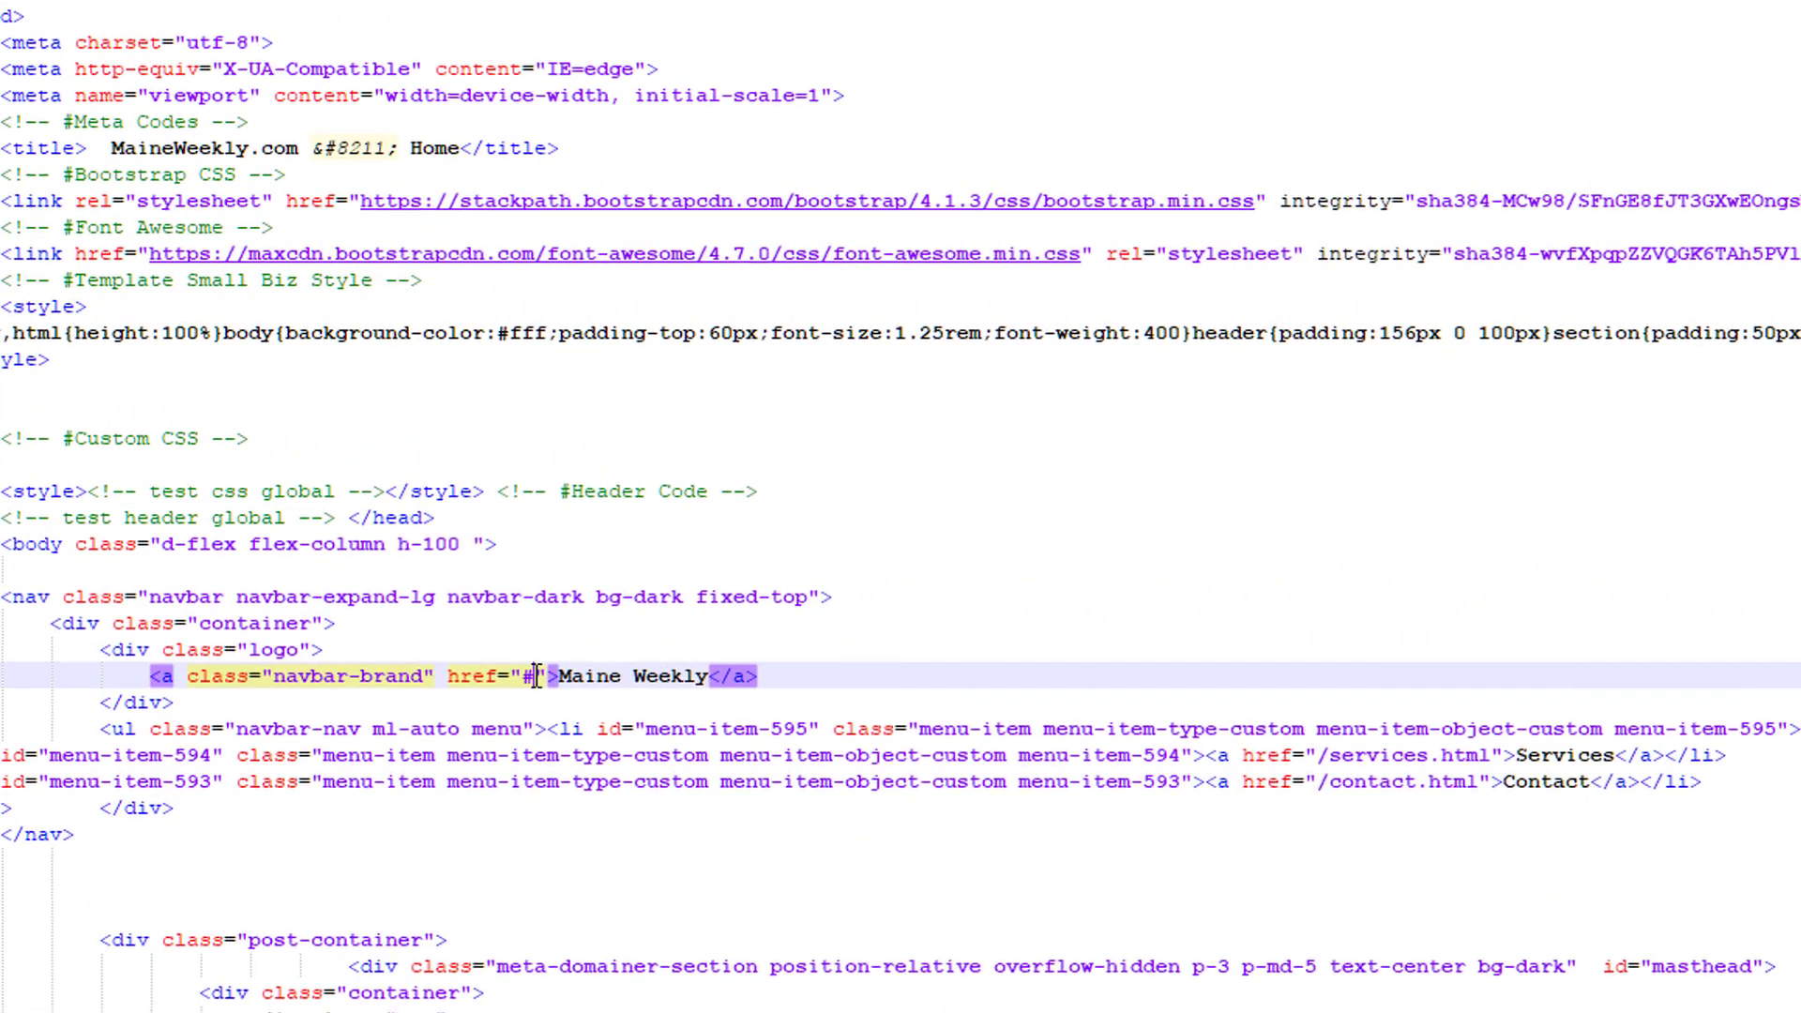
{"action": "type", "text": "http://"}
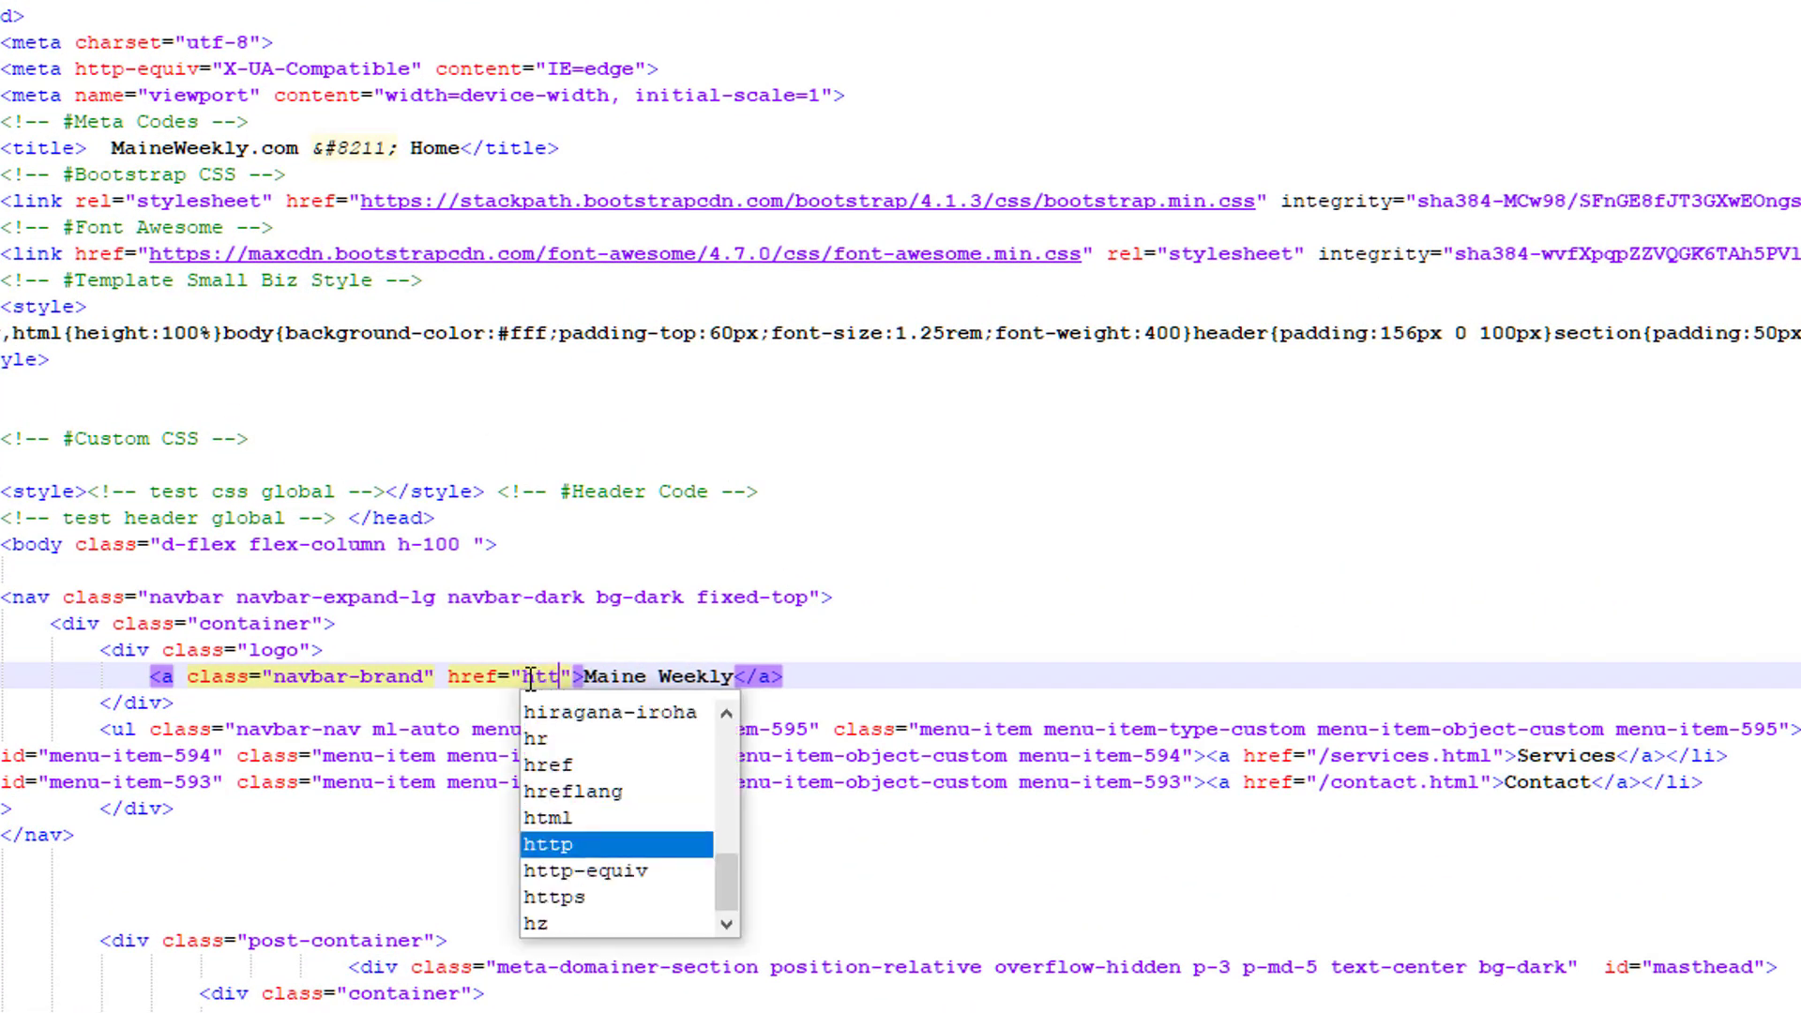
{"action": "type", "text": "mainewe"}
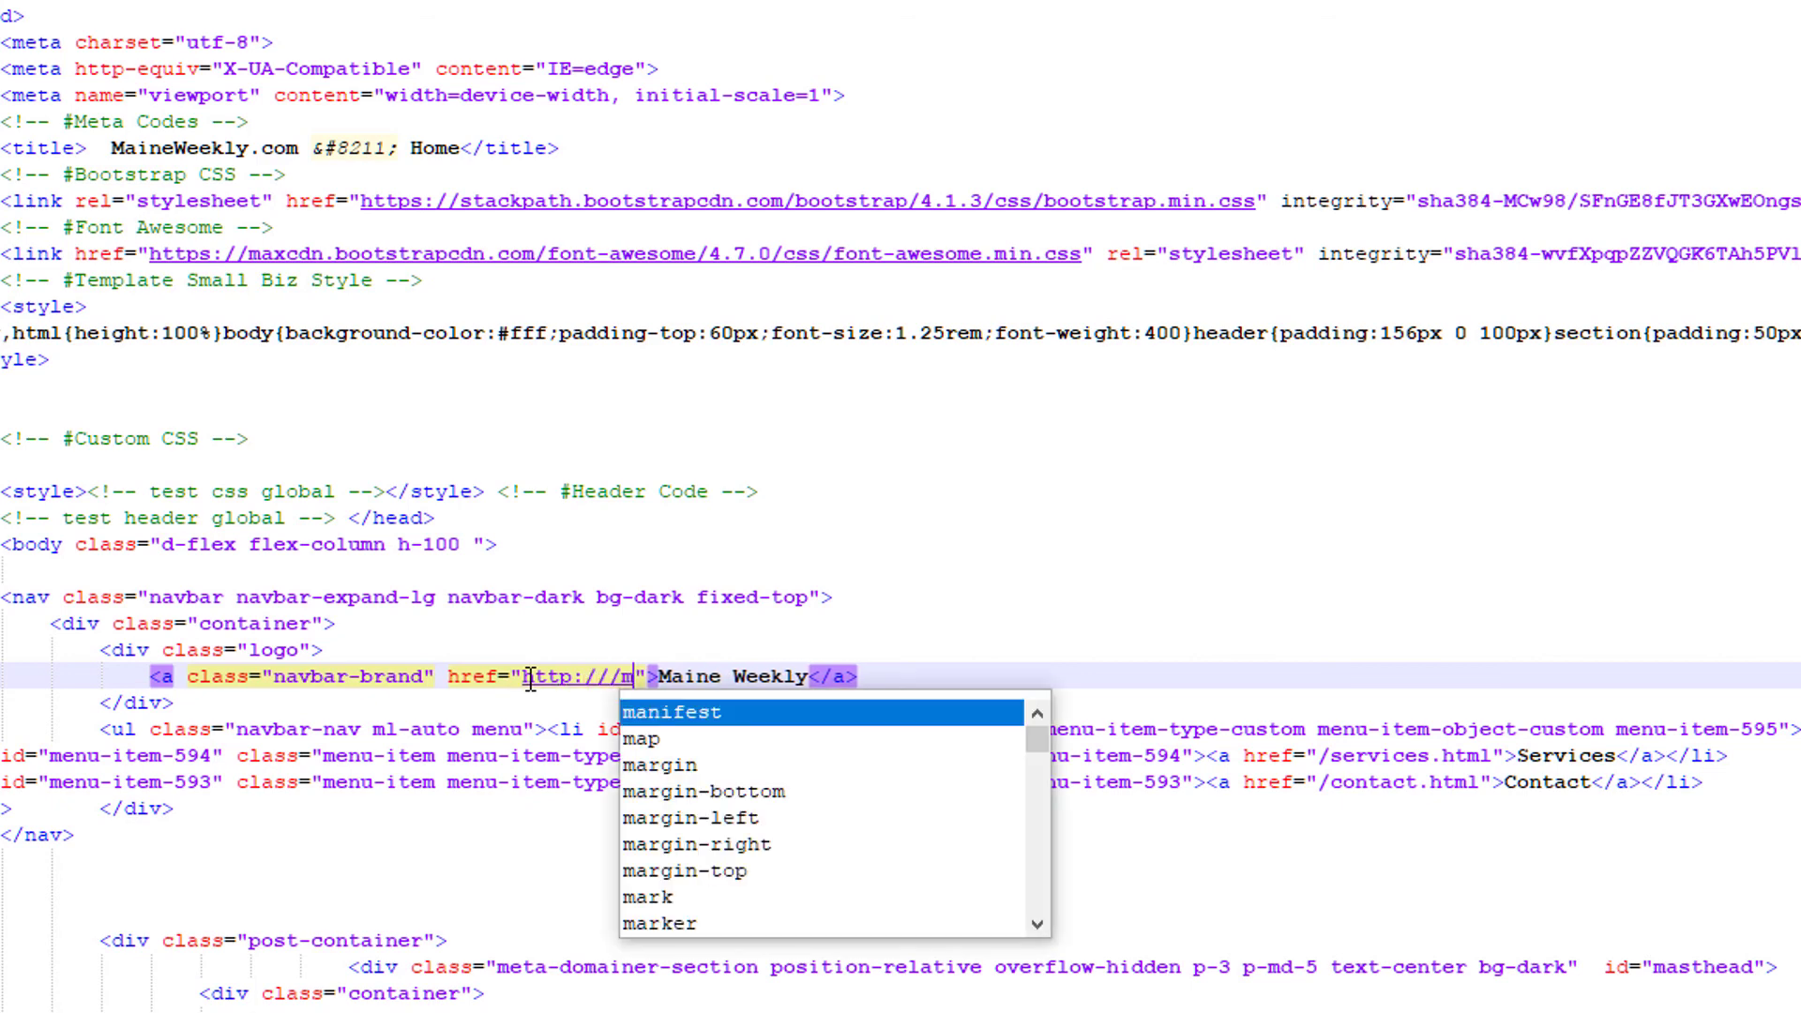
{"action": "type", "text": "ekly.com"}
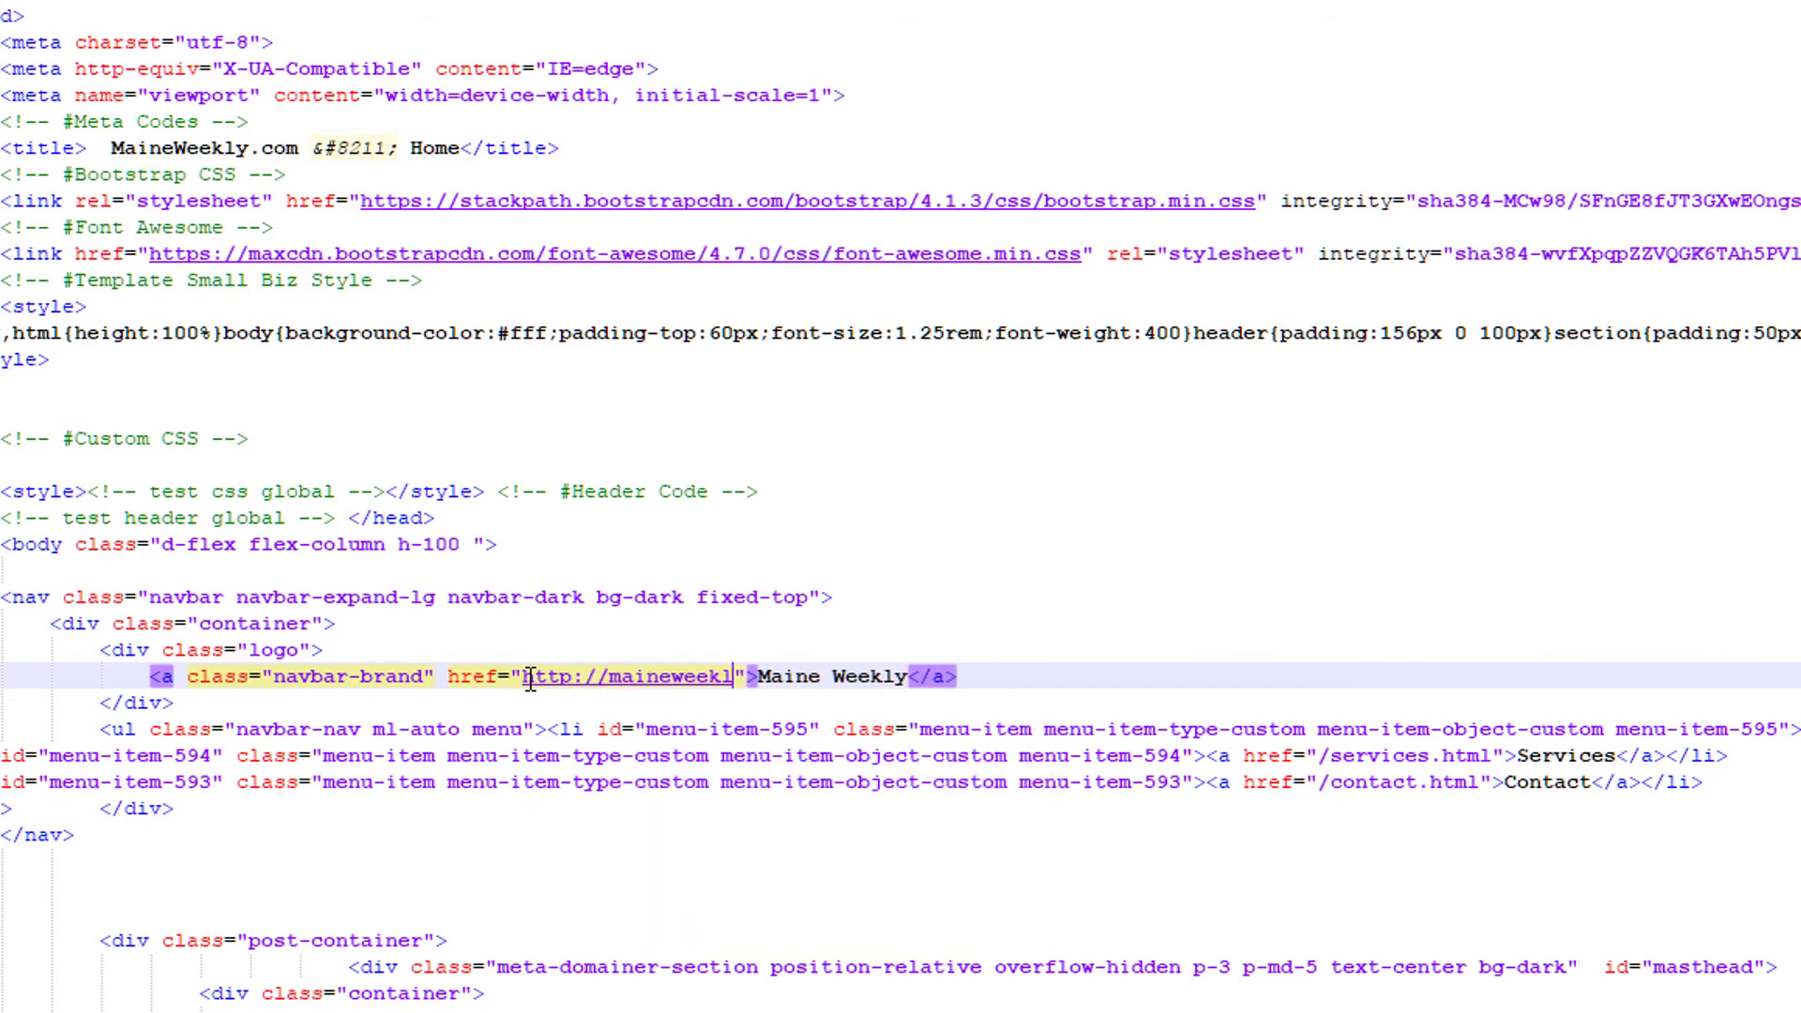
{"action": "left_click", "coordinate": [943, 528]}
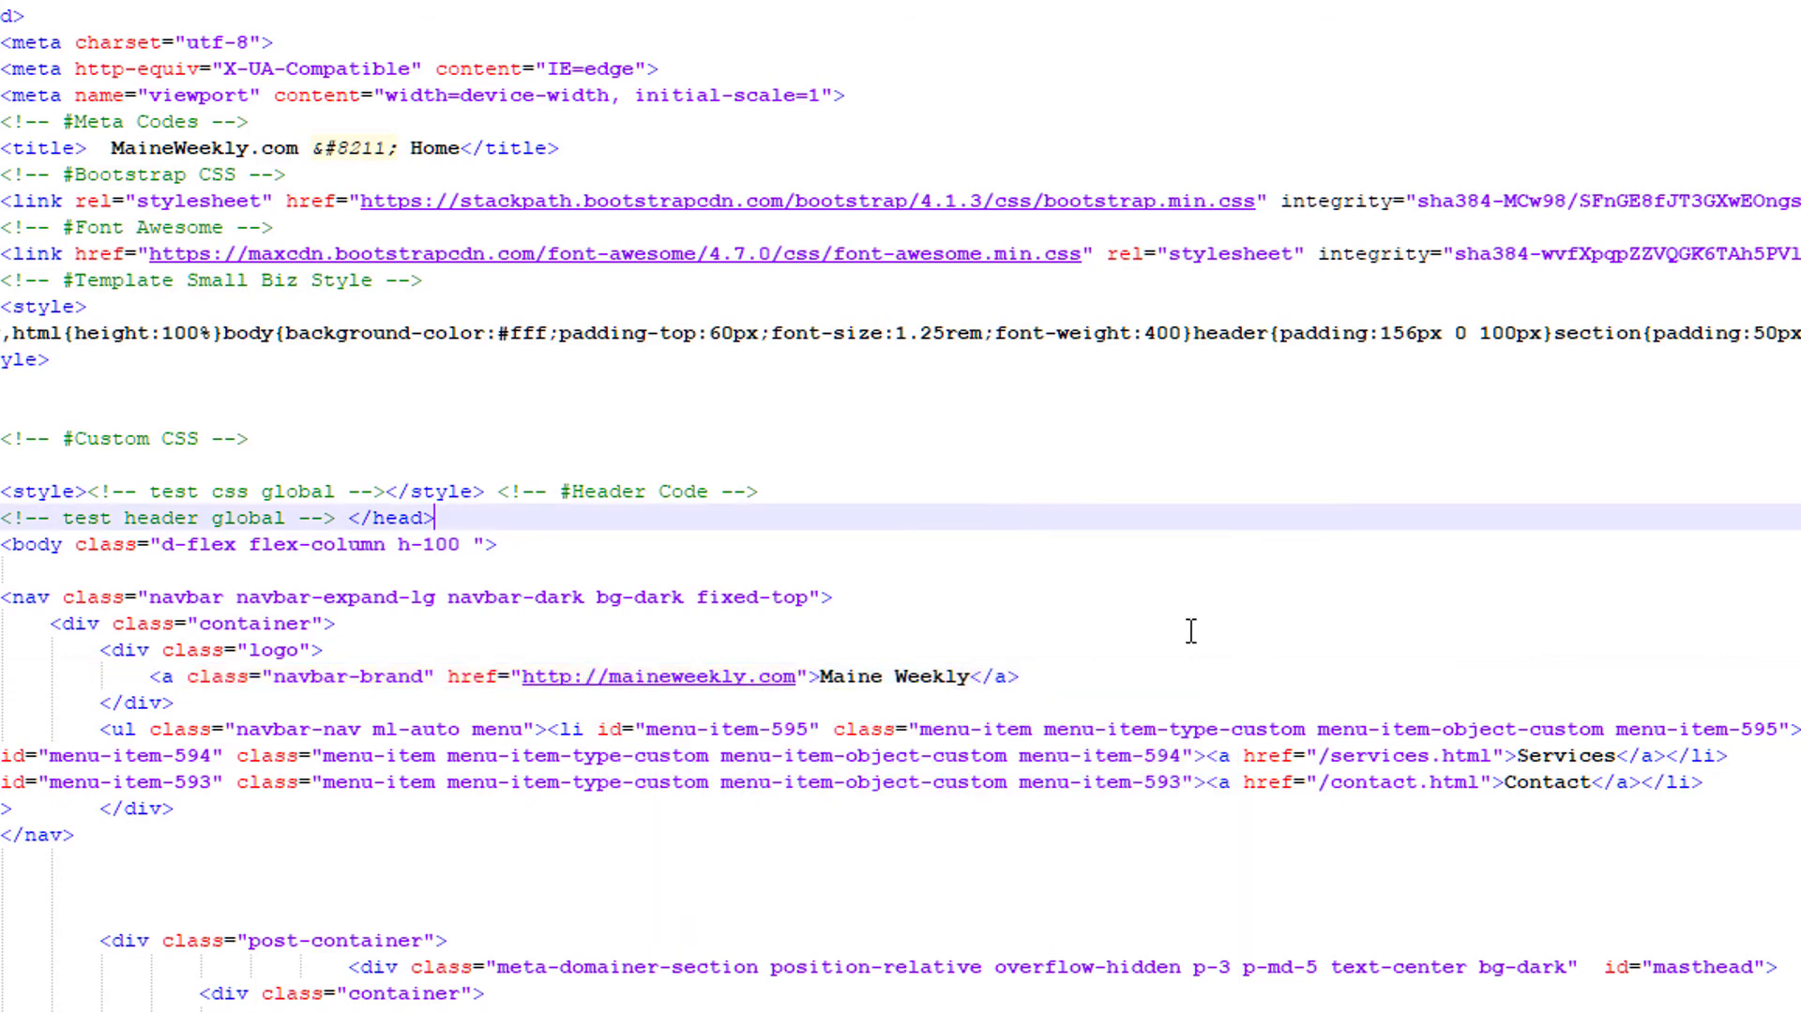